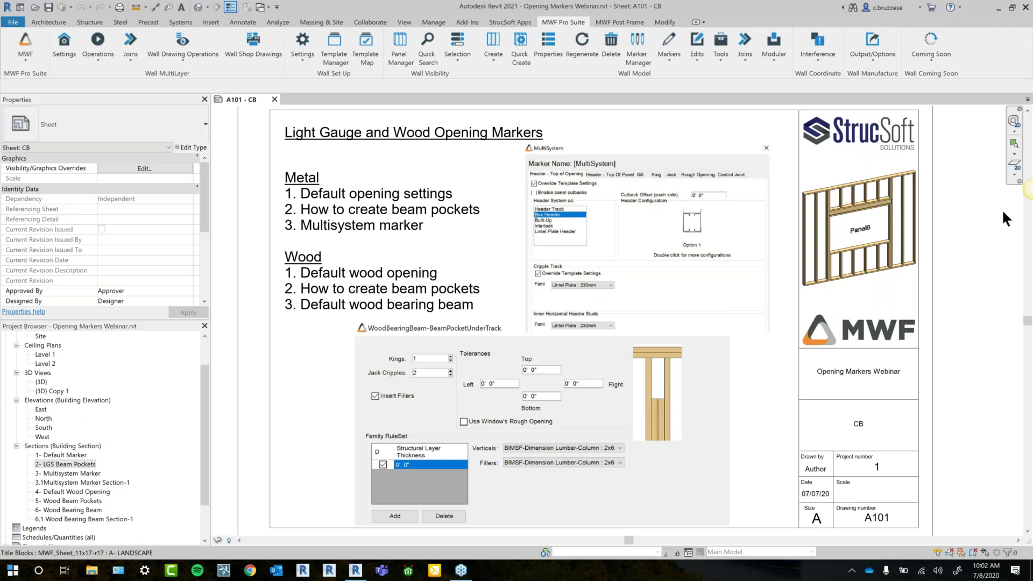
Open the 1- Default Marker section view.
scroll(797, 412, "down", 1)
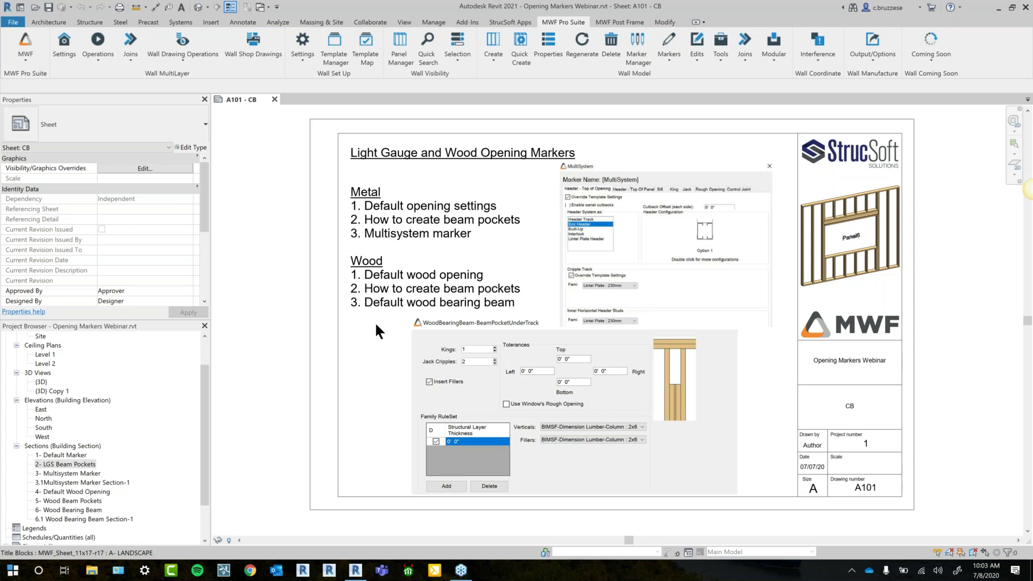
left_click(914, 391)
middle_click_drag(927, 384, 908, 391)
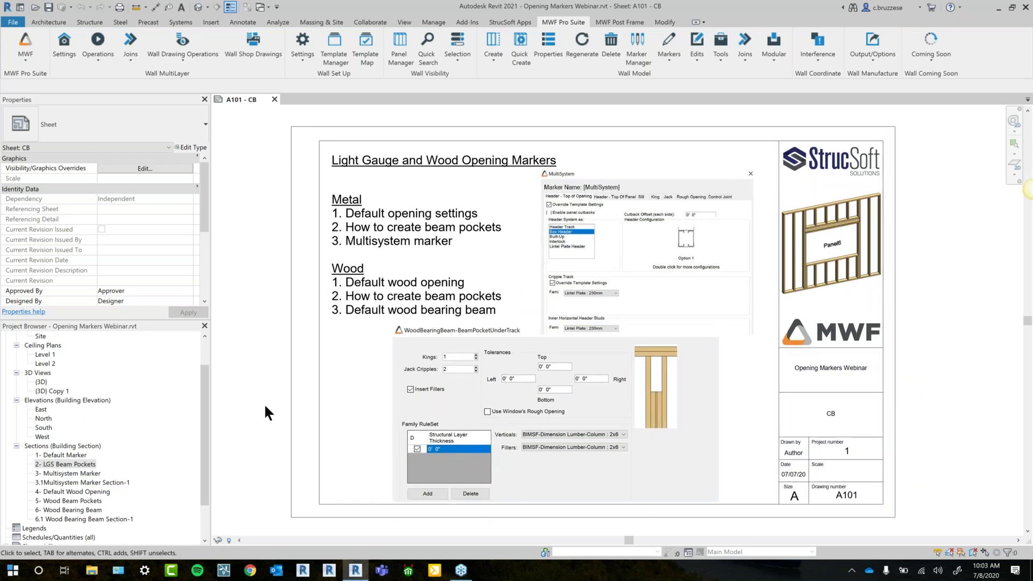
double_click(59, 455)
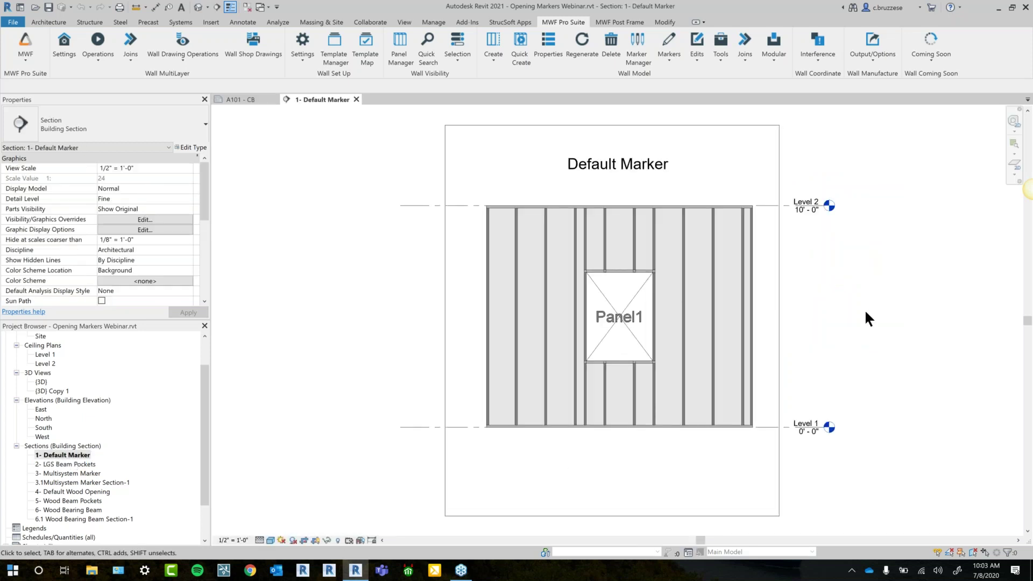
middle_click_drag(883, 339, 820, 368)
scroll(744, 362, "up", 1)
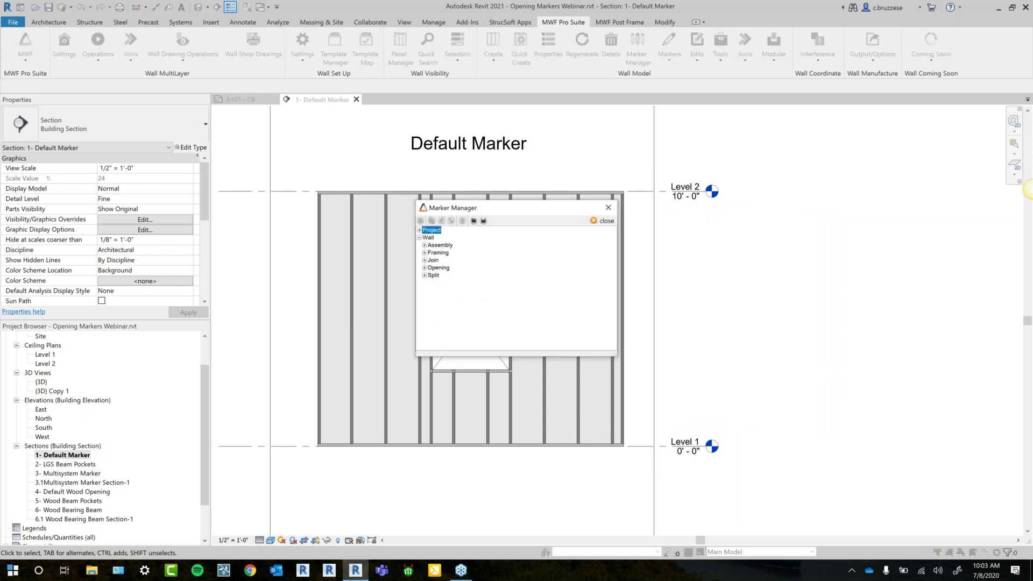
Look through the single wall opening markers in the Marker Manager, enlarging the window to fit the list.
left_click_drag(519, 211, 725, 182)
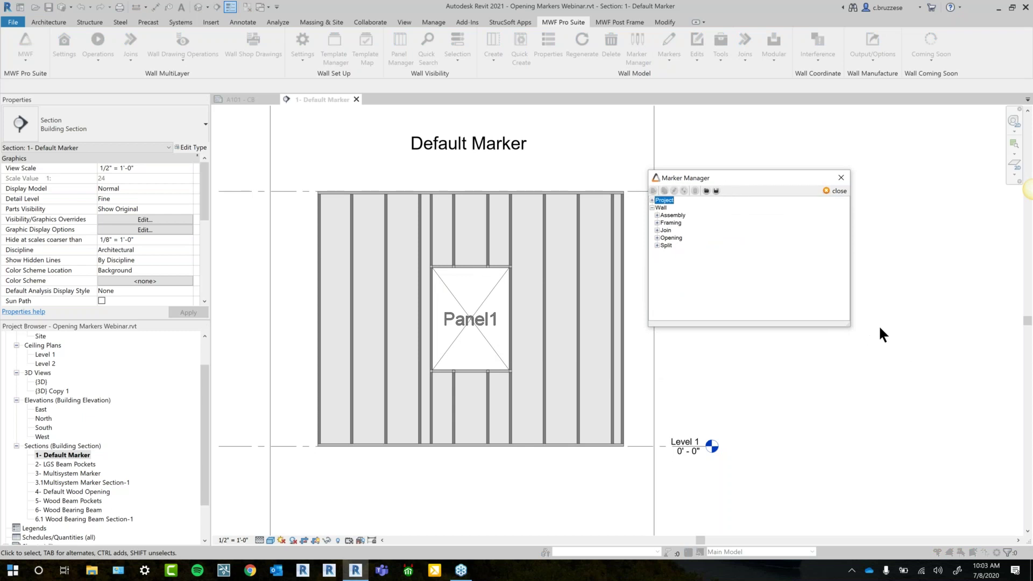
left_click_drag(843, 330, 889, 368)
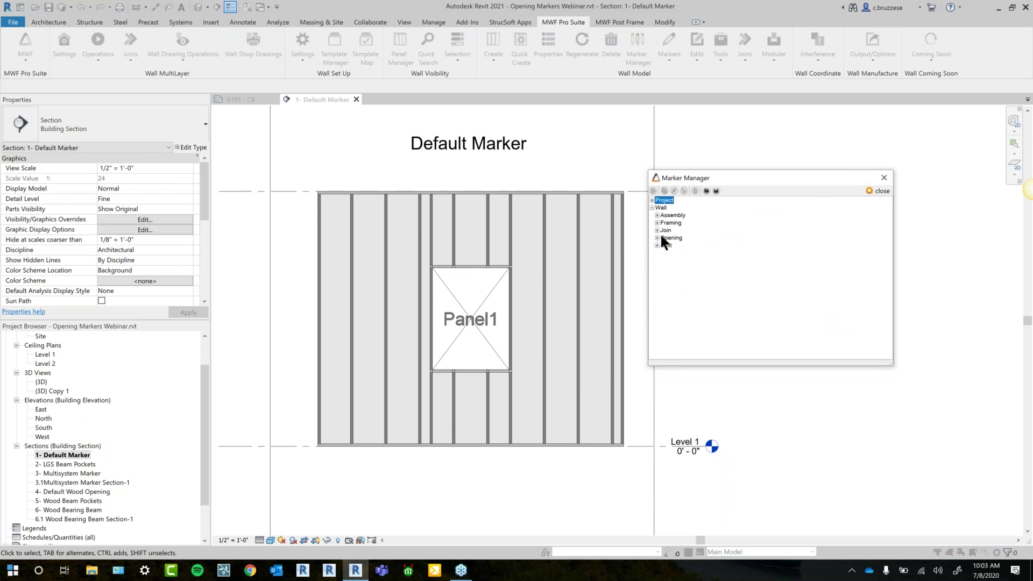
left_click(662, 253)
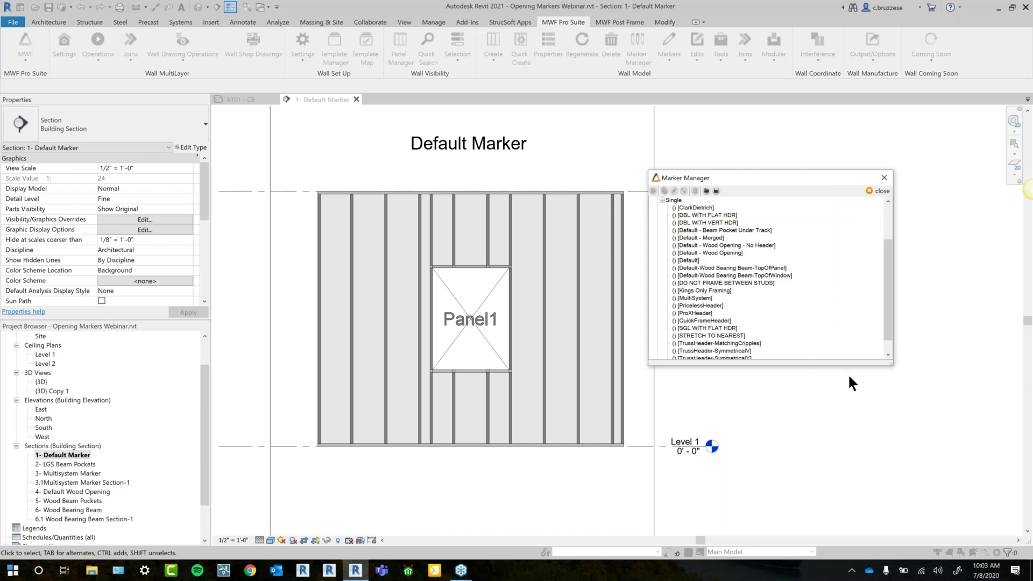
left_click_drag(893, 365, 907, 401)
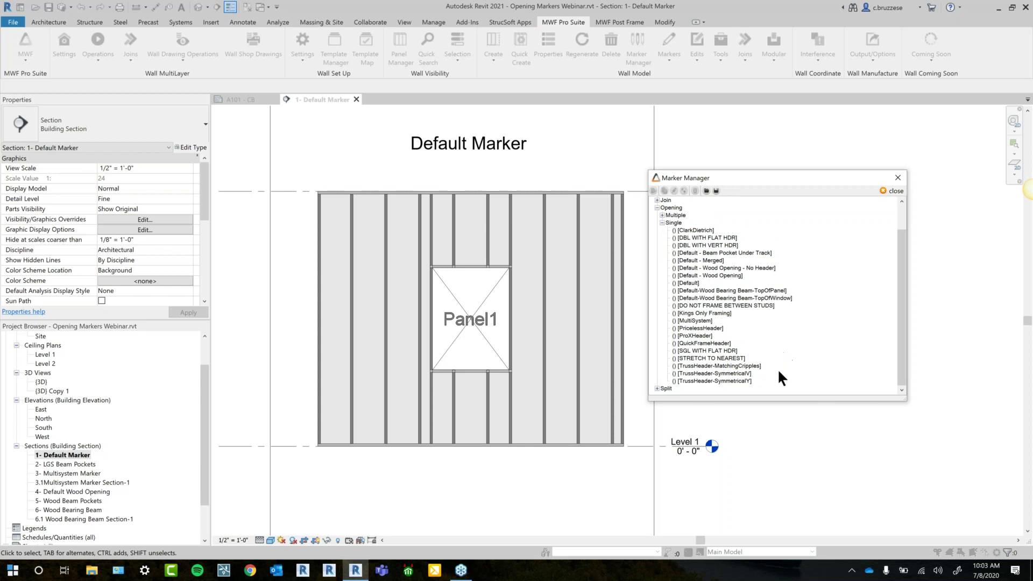
left_click(690, 231)
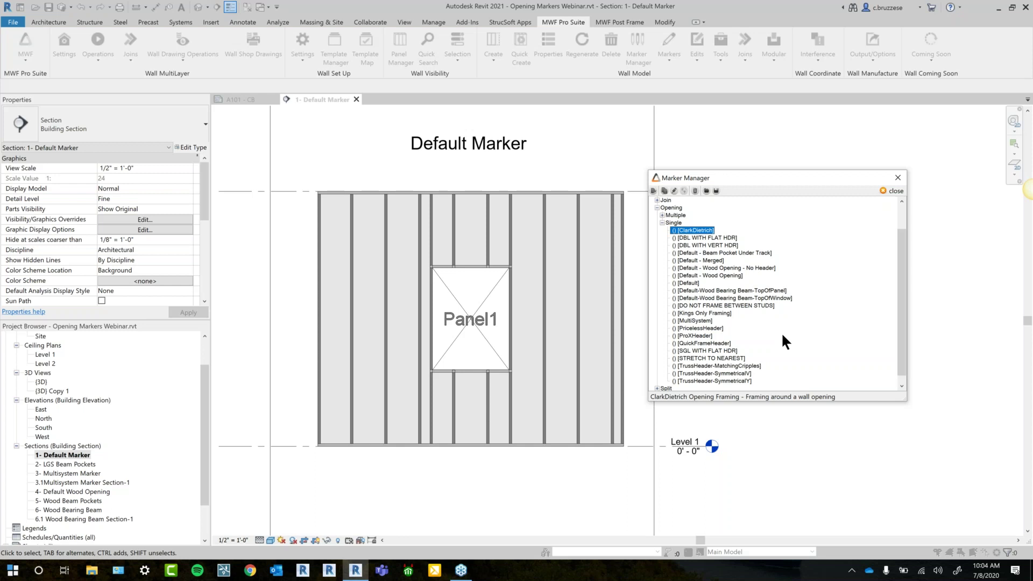
mouse_move(706, 184)
left_mouse_down()
mouse_move(733, 191)
mouse_move(723, 208)
left_mouse_up()
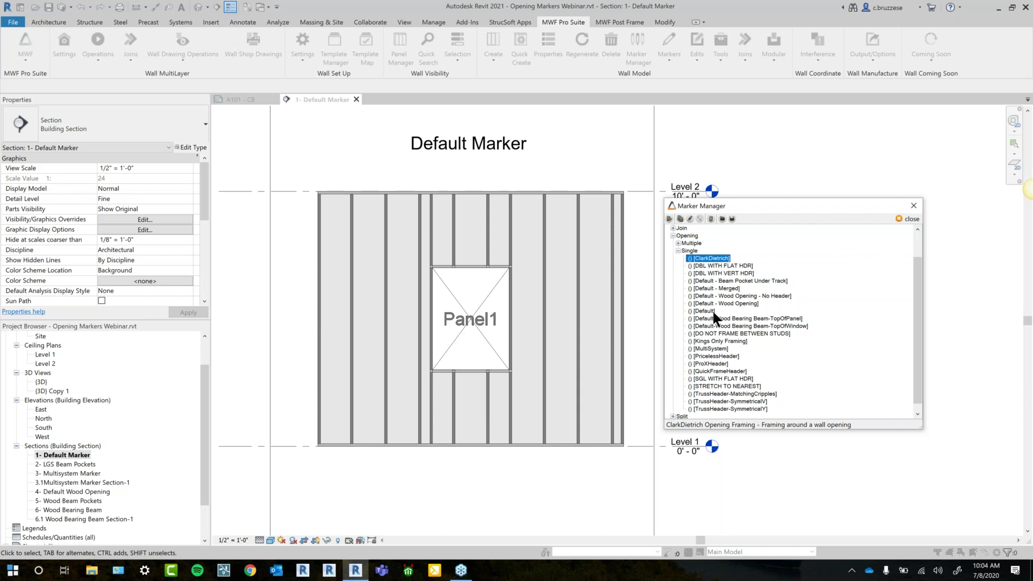
left_click(907, 218)
Check the opening data assigned to the window opening in Panel1 and close it without changes.
left_click(485, 286)
left_click(670, 65)
left_click(682, 98)
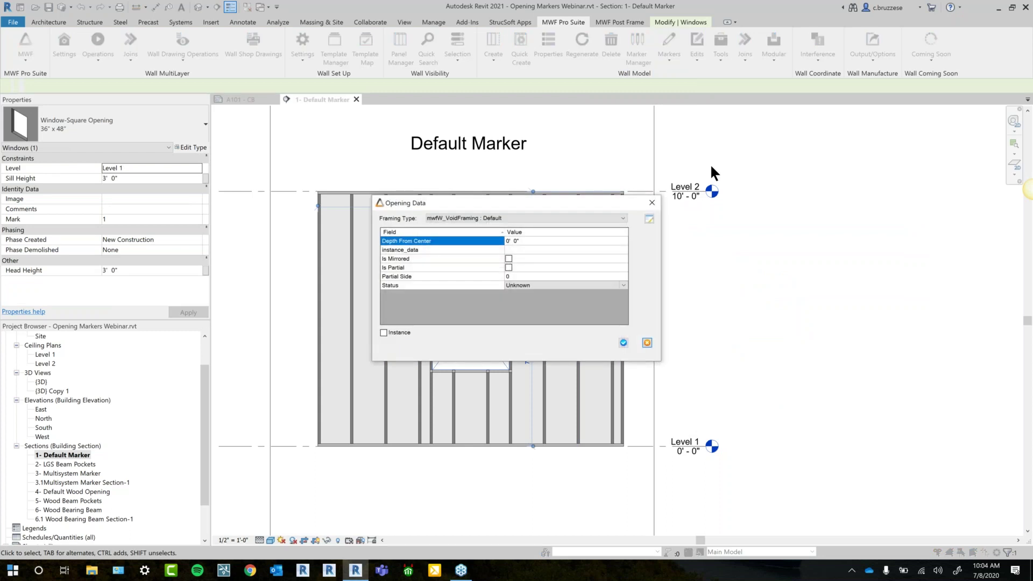
left_click(651, 203)
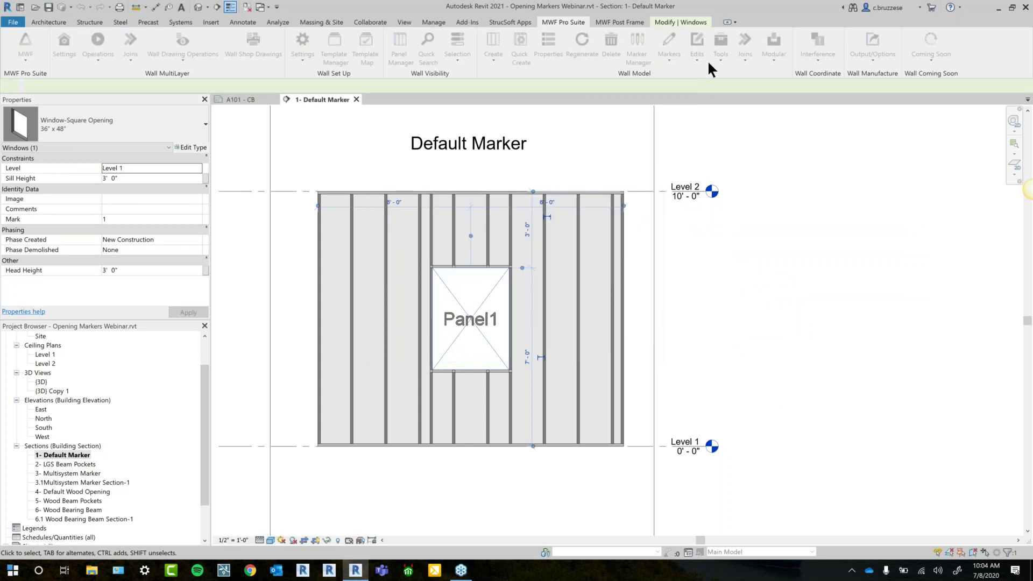
Open the project's Default WallOpenMapping rule set from the Marker Manager.
left_click(638, 49)
left_click(670, 230)
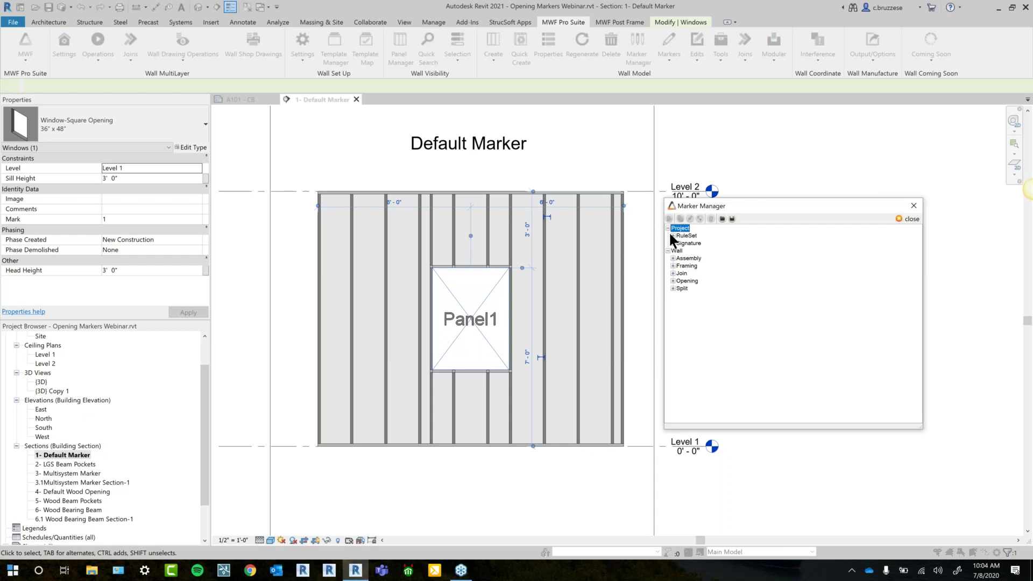
left_click(672, 236)
left_click(677, 273)
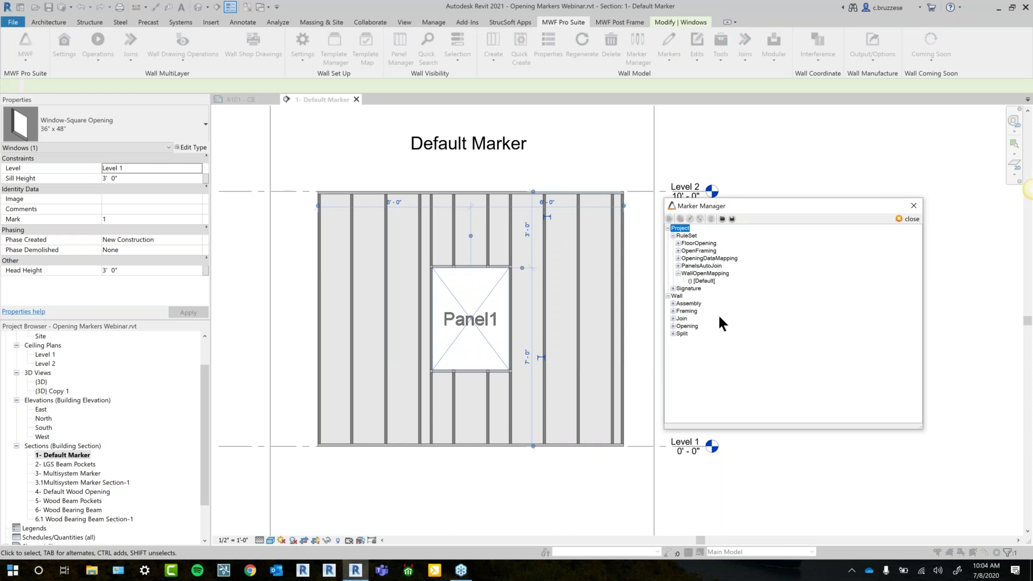
left_click(702, 279)
double_click(703, 278)
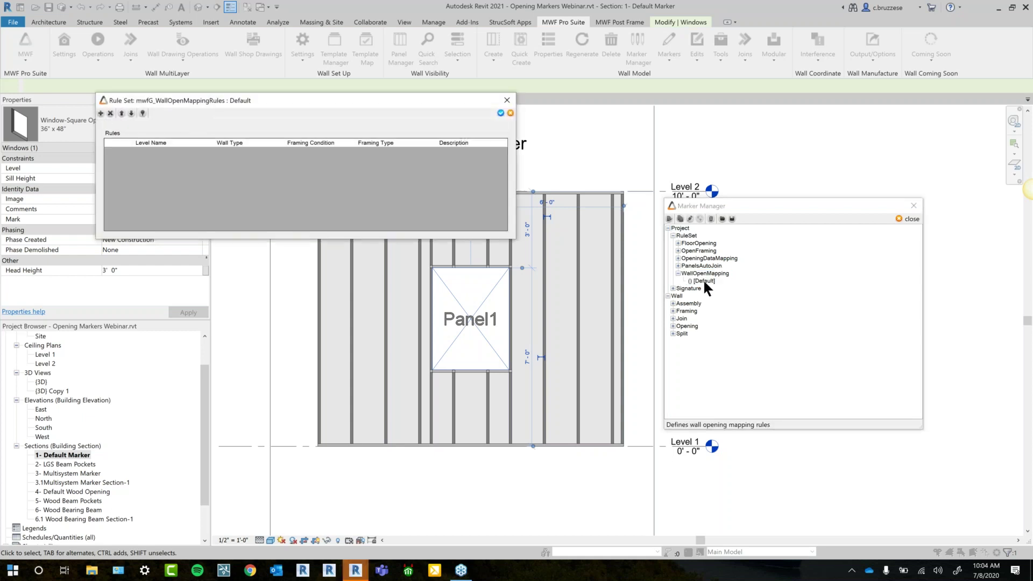
left_click_drag(114, 102, 167, 109)
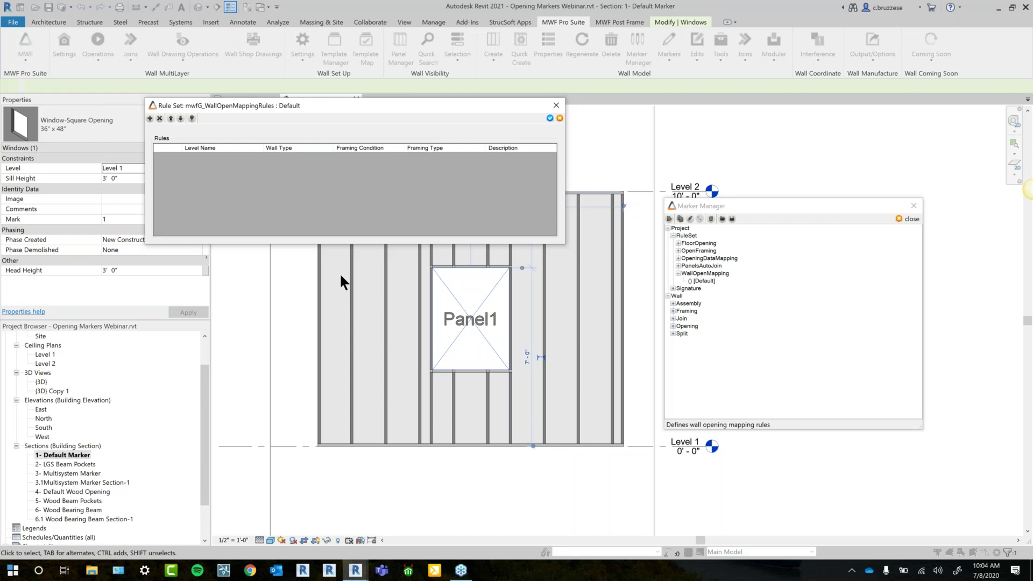
Try a SingleWindow mapping rule with an OpeningWidth range of 4' 0" to 6' 0", and discard it.
left_click(150, 118)
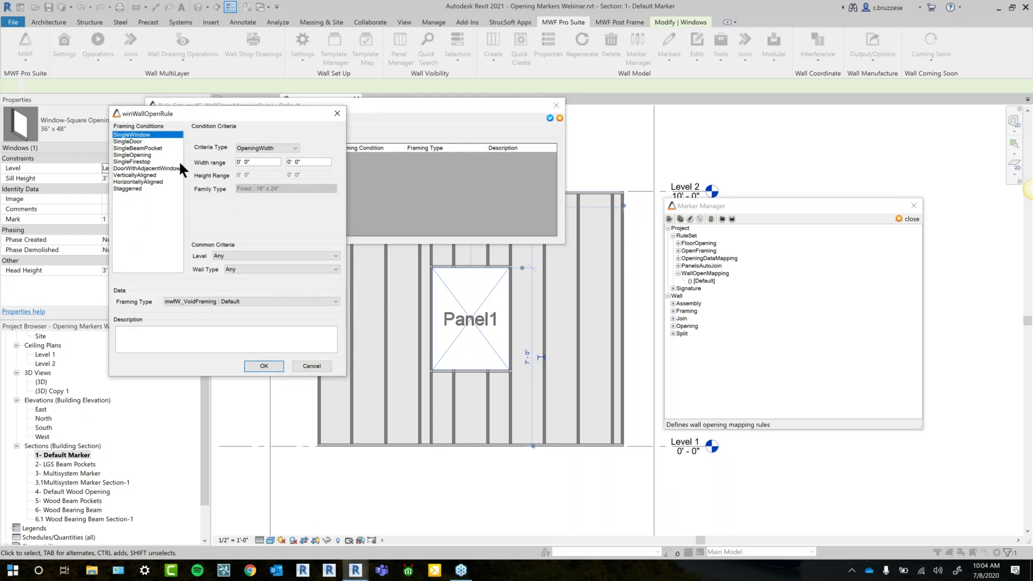
left_click_drag(178, 118, 226, 136)
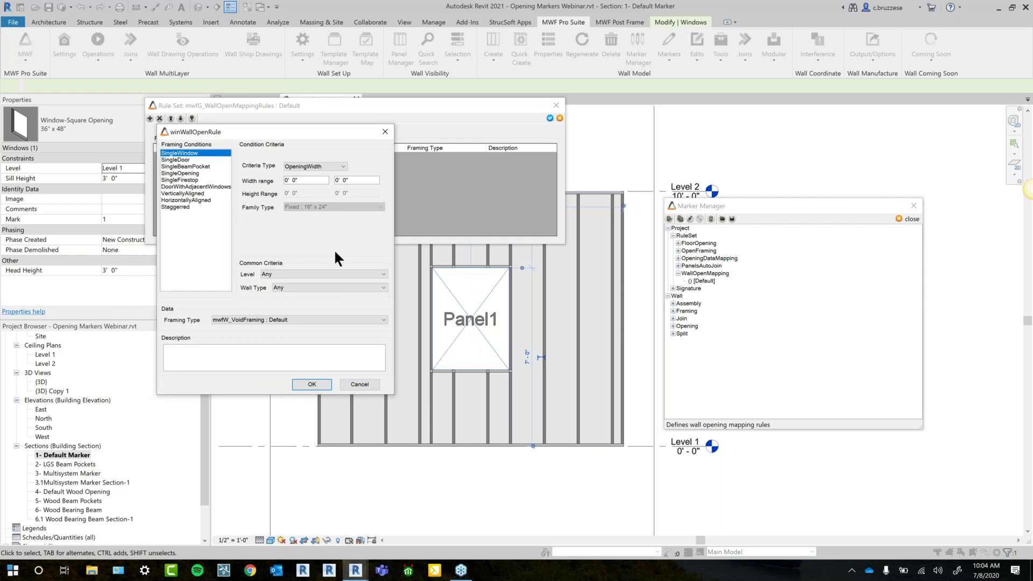
left_click(330, 167)
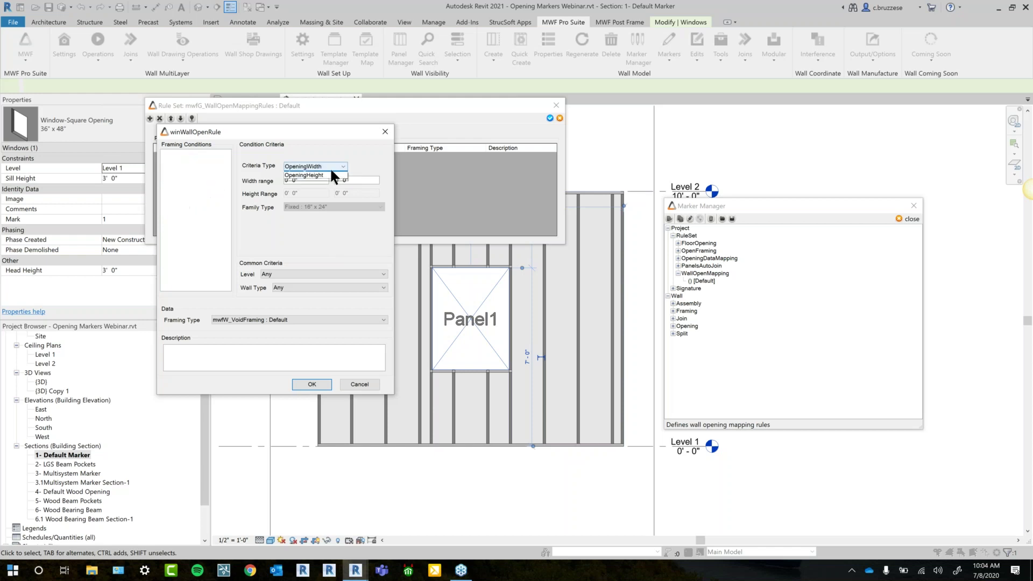
left_click(315, 181)
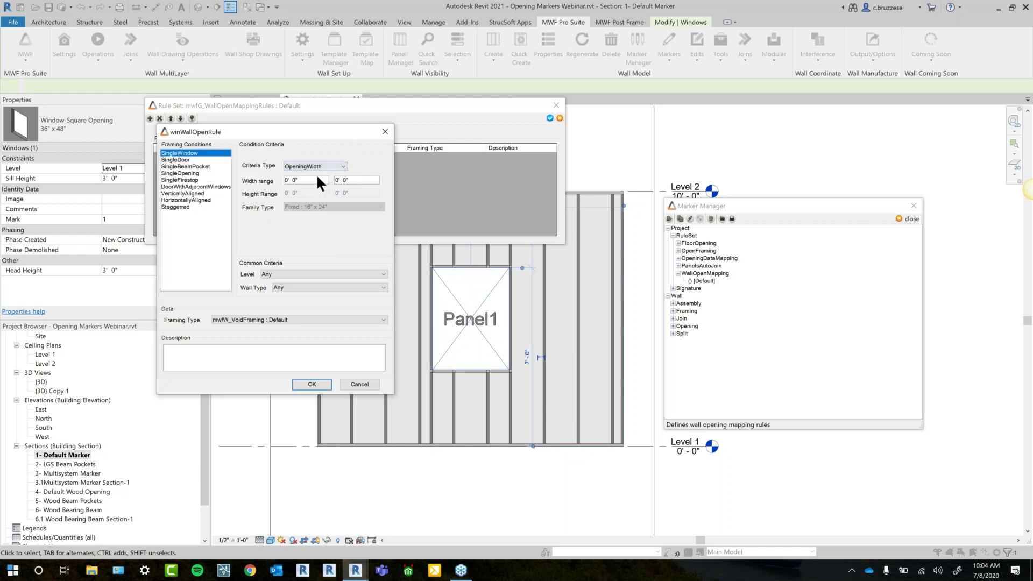
key("Tab")
type("4")
key("Tab")
type("6")
left_click(332, 320)
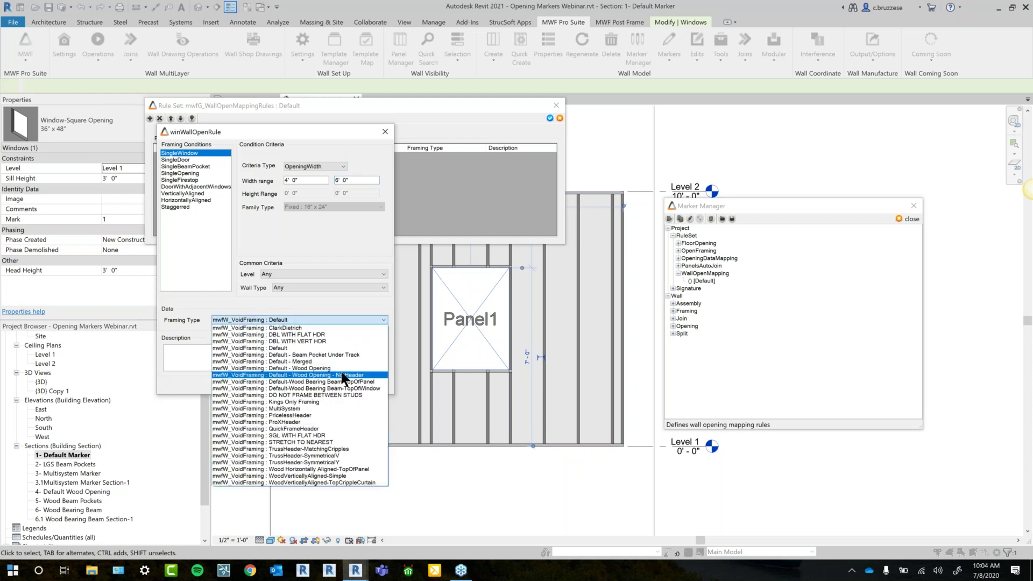
left_click(331, 236)
left_click(385, 132)
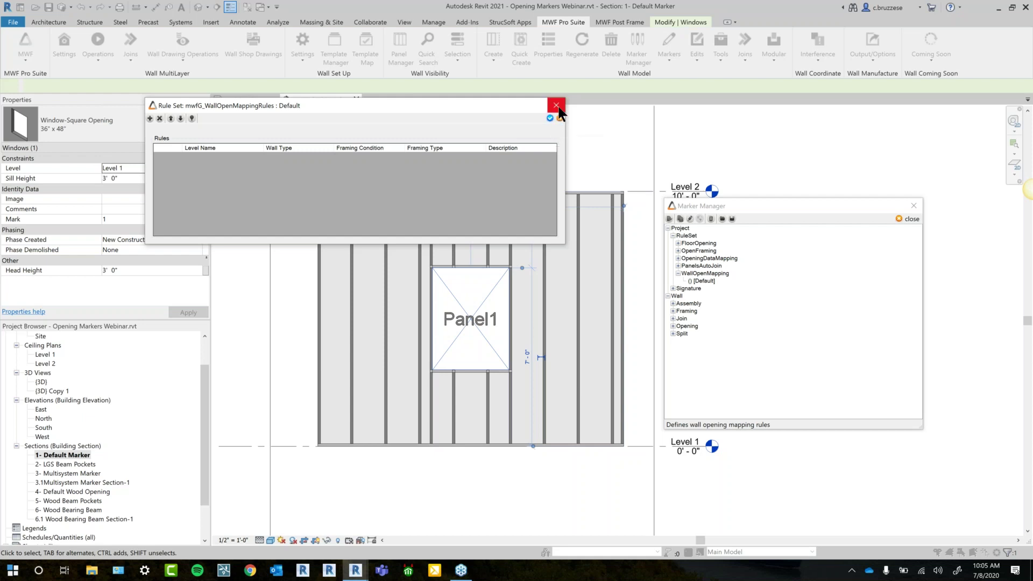
left_click(556, 104)
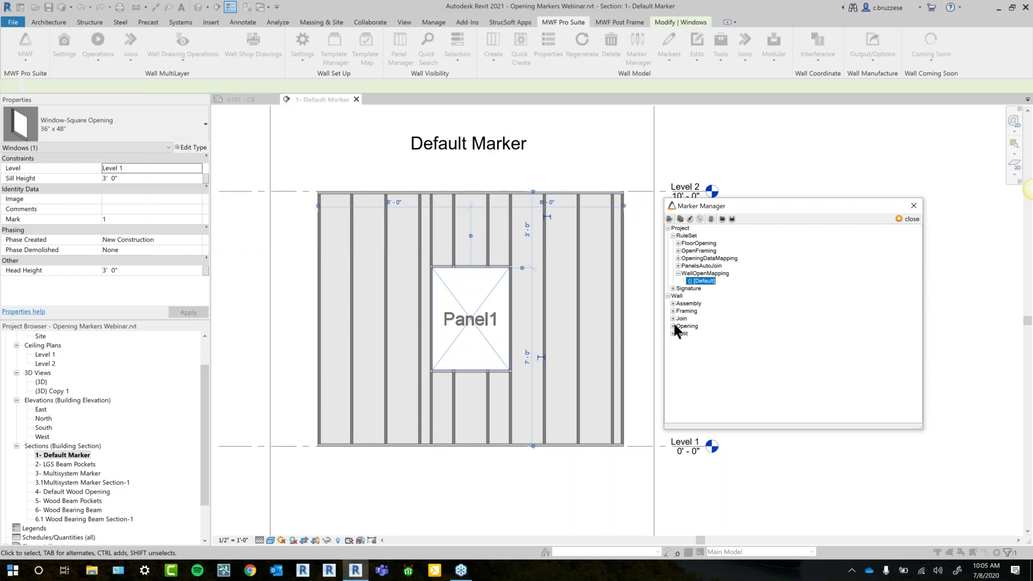
Open the settings of the Default marker among the single wall openings.
left_click(668, 228)
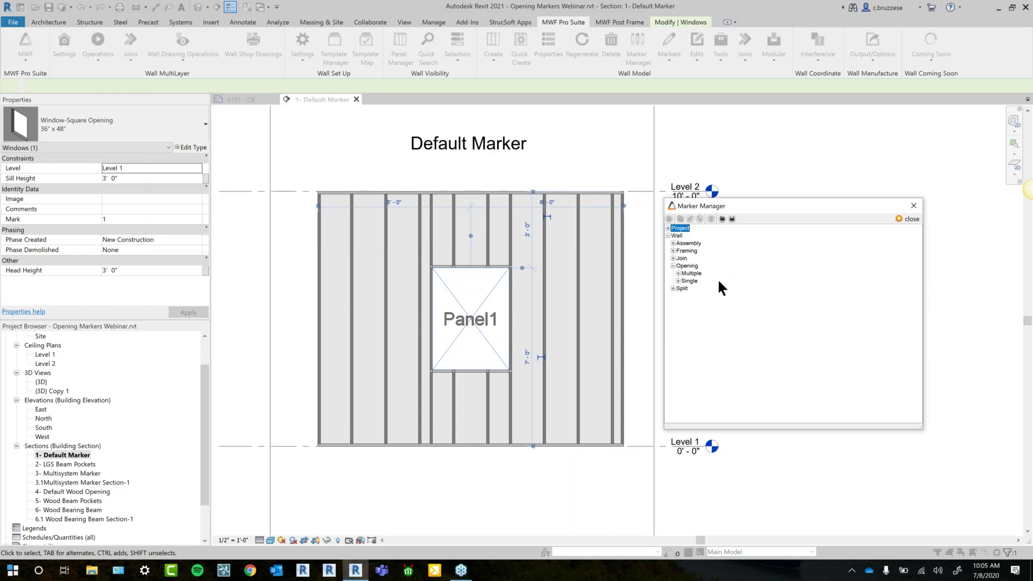
left_click(678, 281)
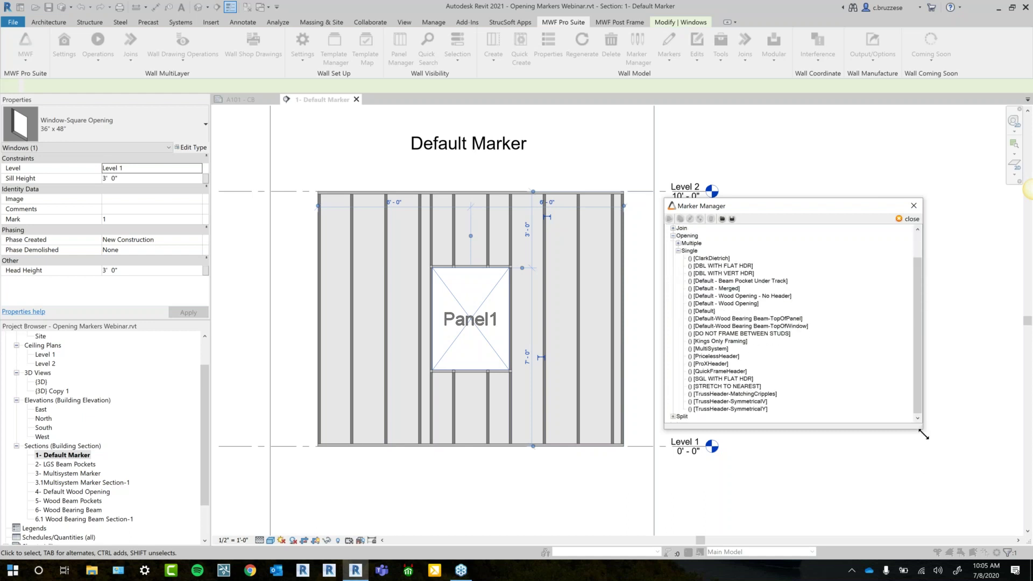
left_click_drag(921, 426, 931, 441)
left_click(710, 325)
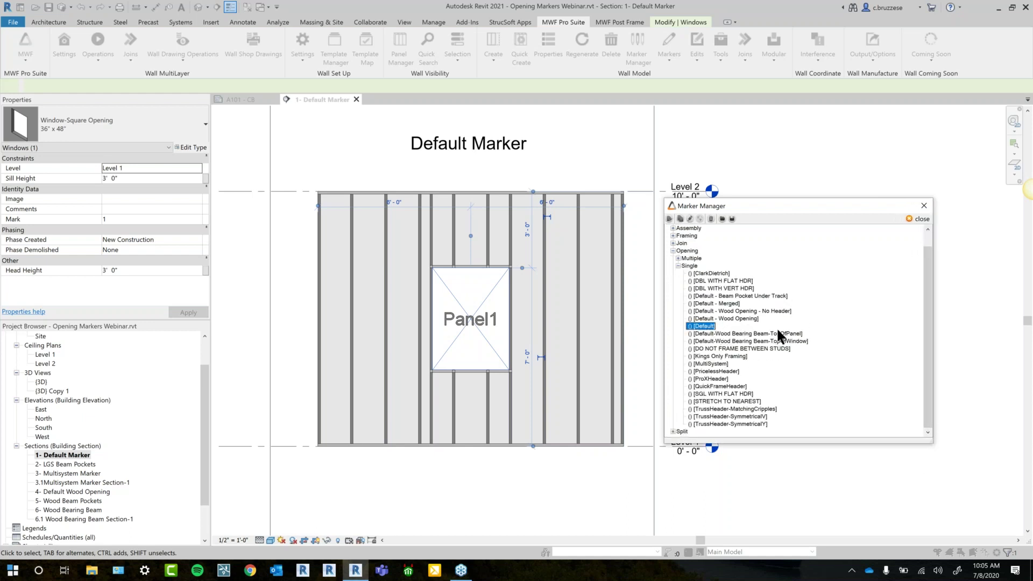
double_click(694, 326)
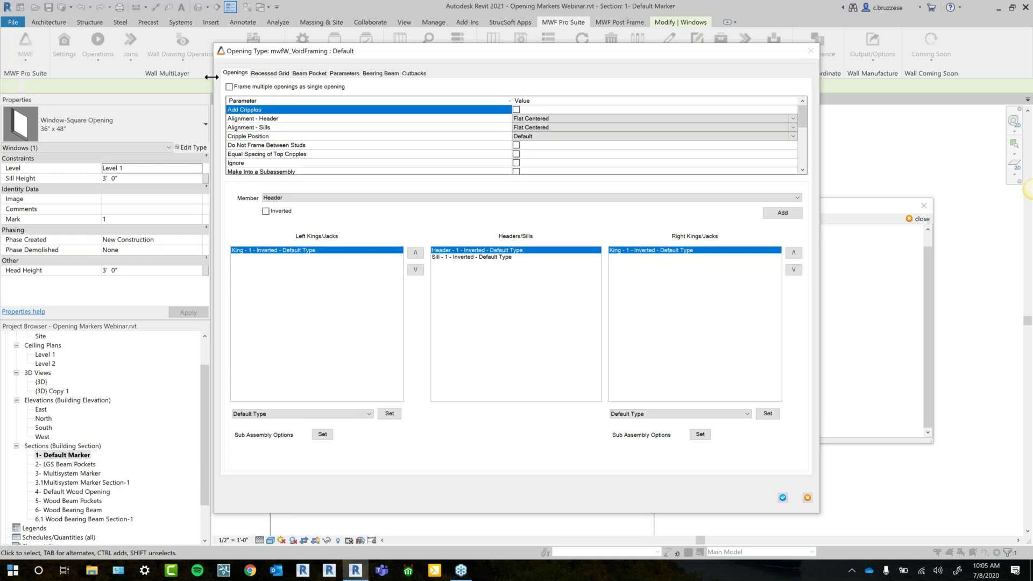
Narrow the opening type dialog, place it beside the wall panel's opening, and enlarge its parameter list.
left_click_drag(394, 80, 372, 80)
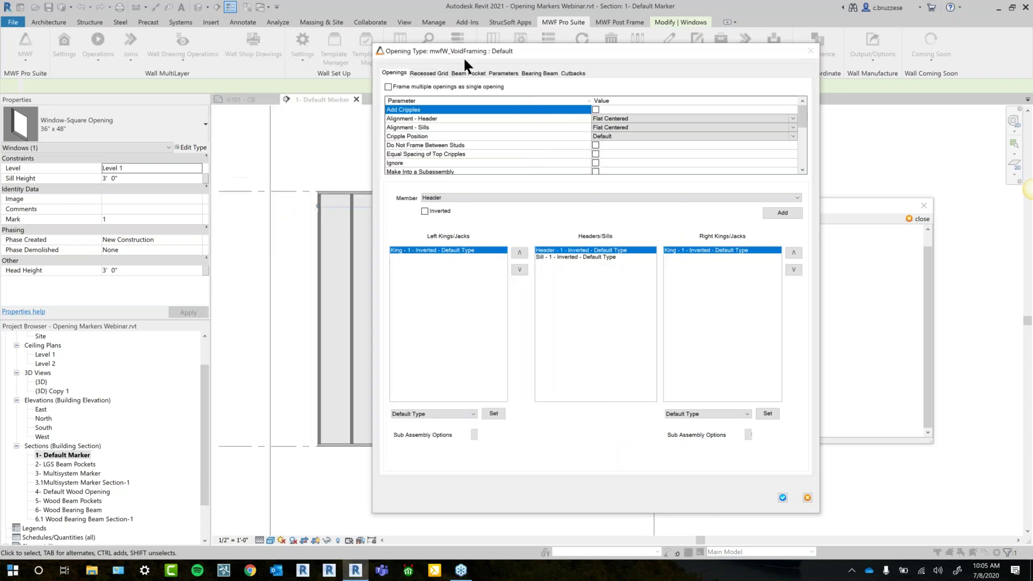
mouse_move(482, 51)
left_mouse_down()
mouse_move(699, 52)
mouse_move(660, 60)
left_mouse_up()
left_click_drag(772, 185, 772, 249)
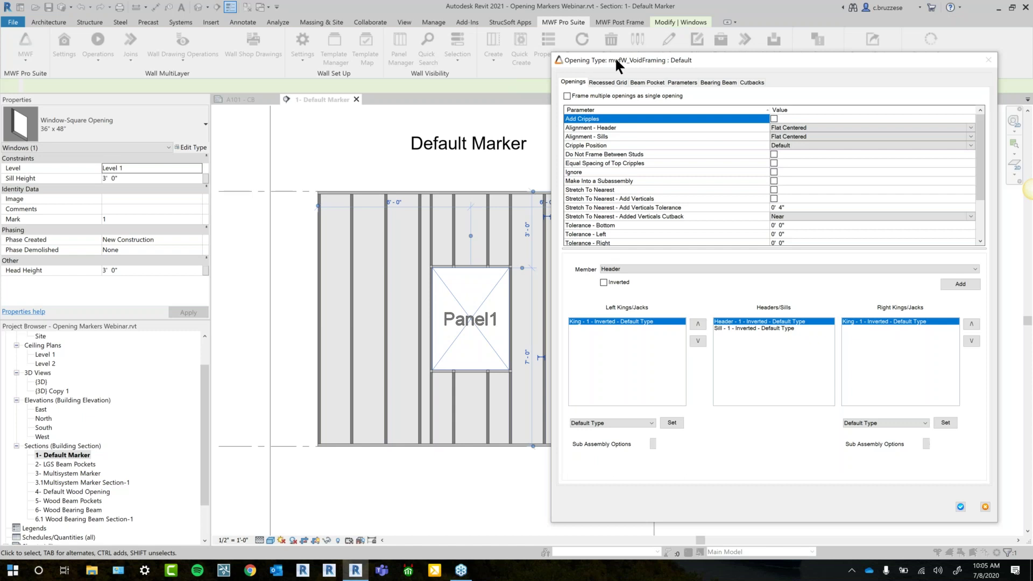
left_click_drag(720, 60, 702, 56)
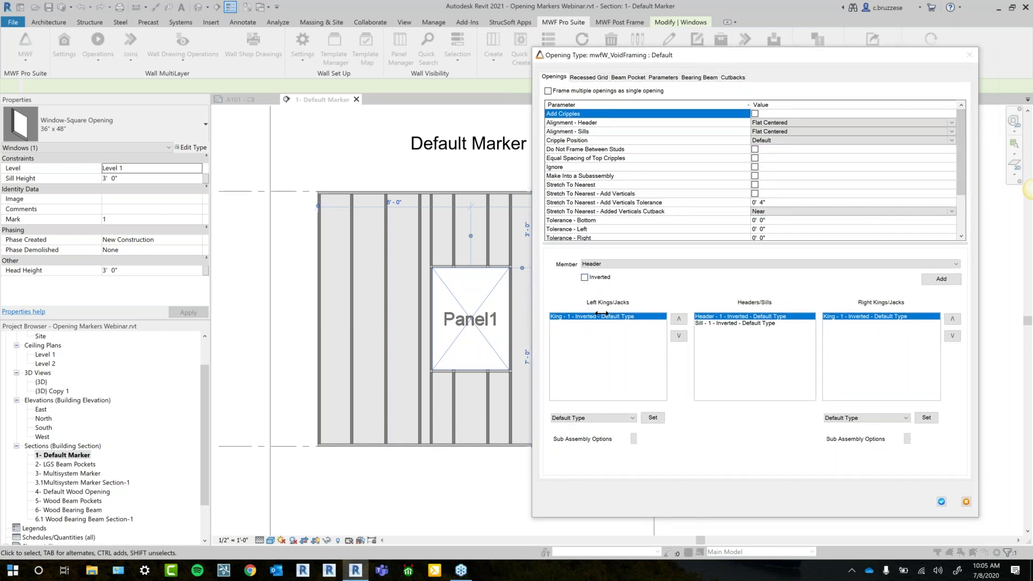
left_click_drag(601, 313, 603, 313)
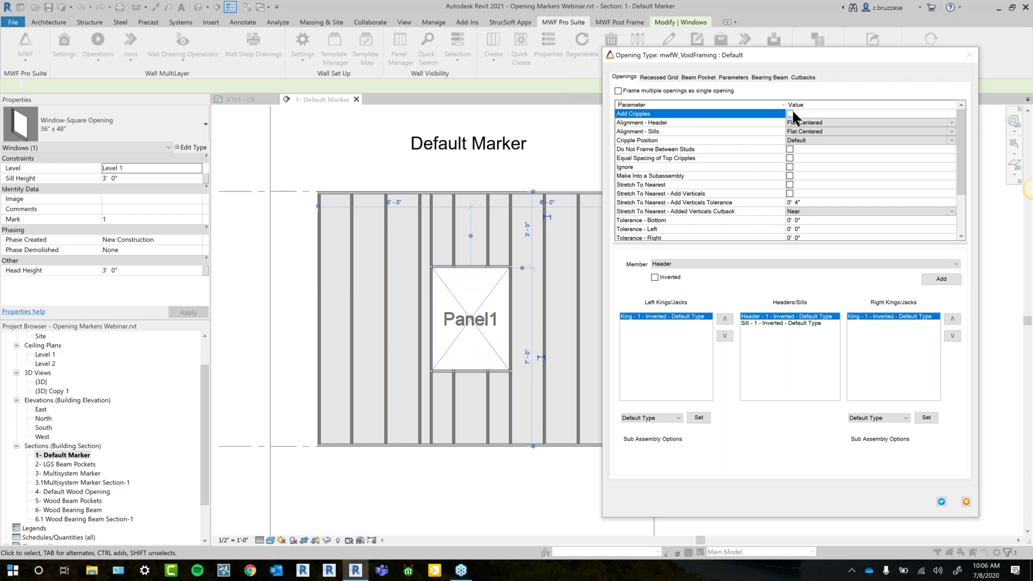
Review the header and sill alignment options, keeping Flat Centered, and move the dialog off the Marker Manager.
left_click(811, 122)
left_click(813, 123)
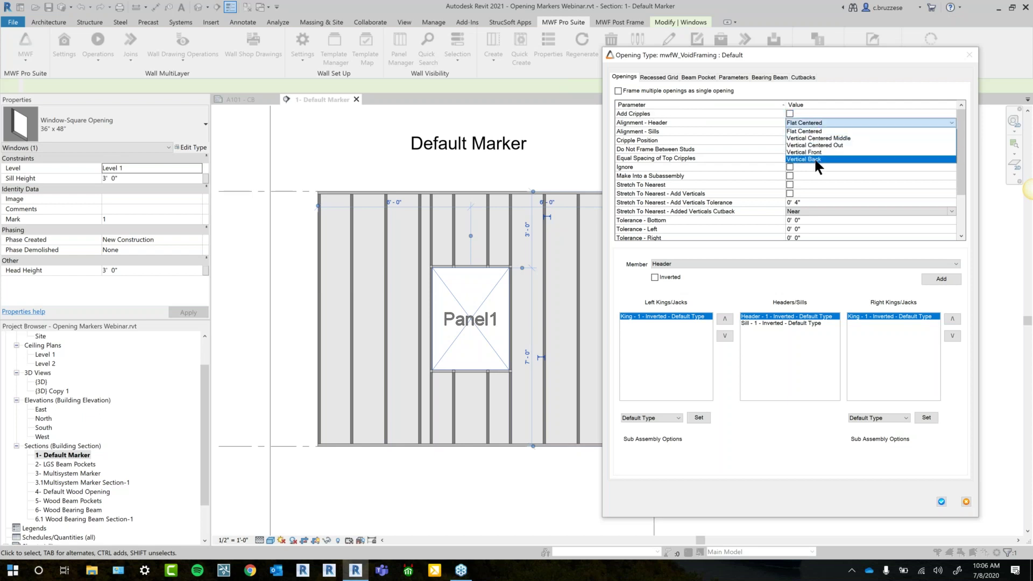
left_click(804, 131)
left_click(796, 131)
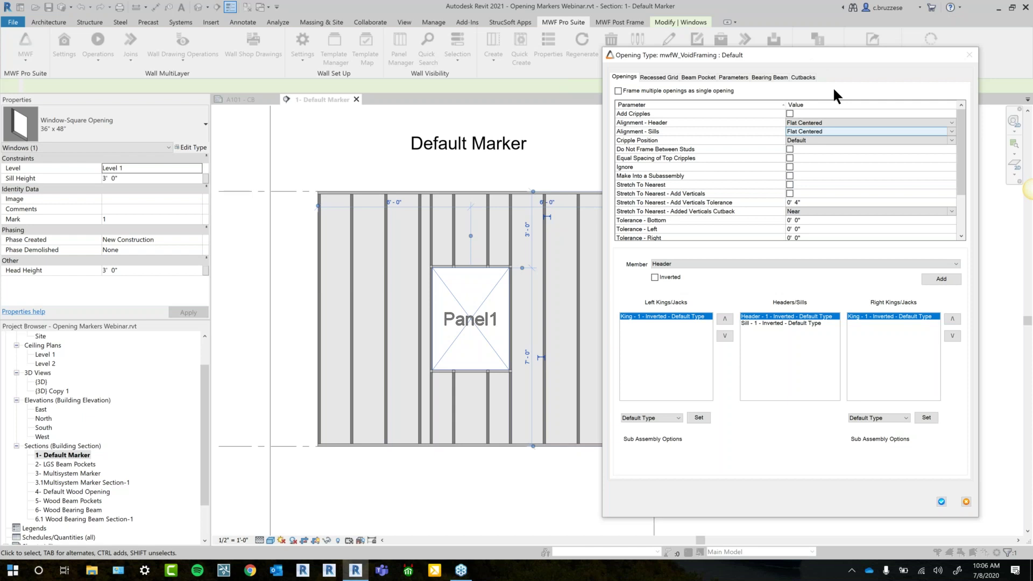
left_click_drag(831, 60, 562, 69)
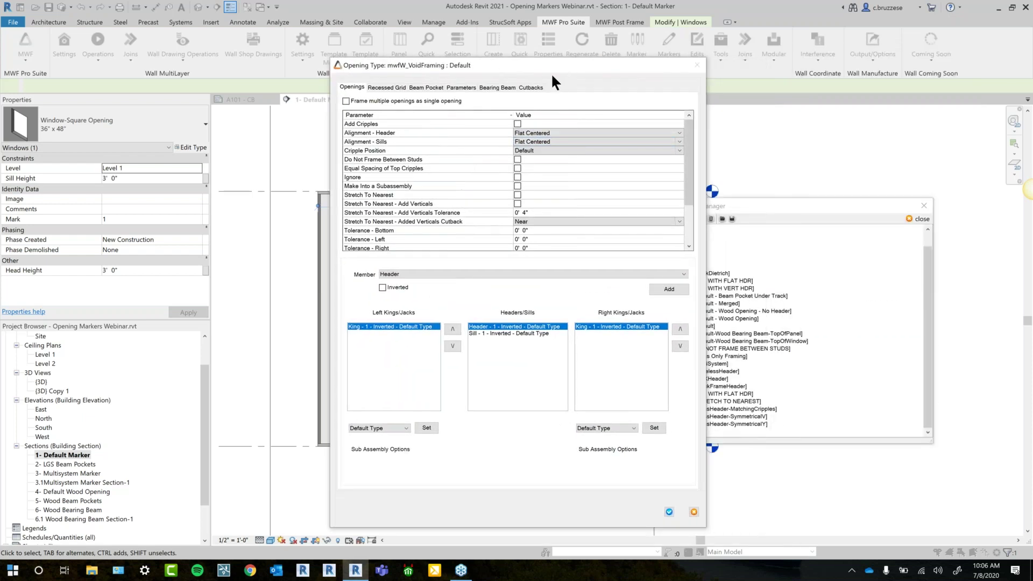
left_click_drag(528, 62, 467, 67)
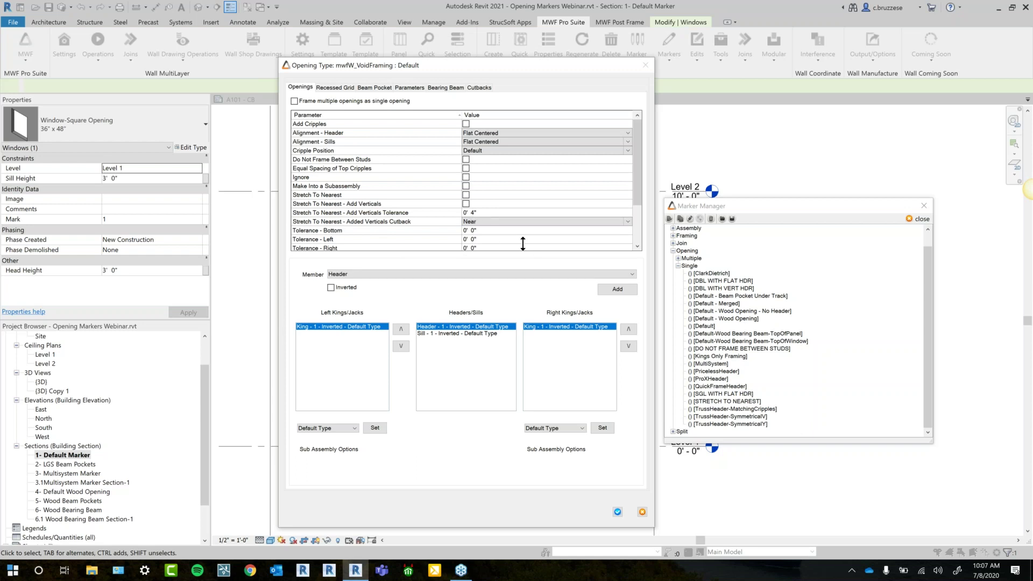
Leave the Default marker's settings and review the parameters of the STRETCH TO NEAREST single opening marker.
left_click(642, 509)
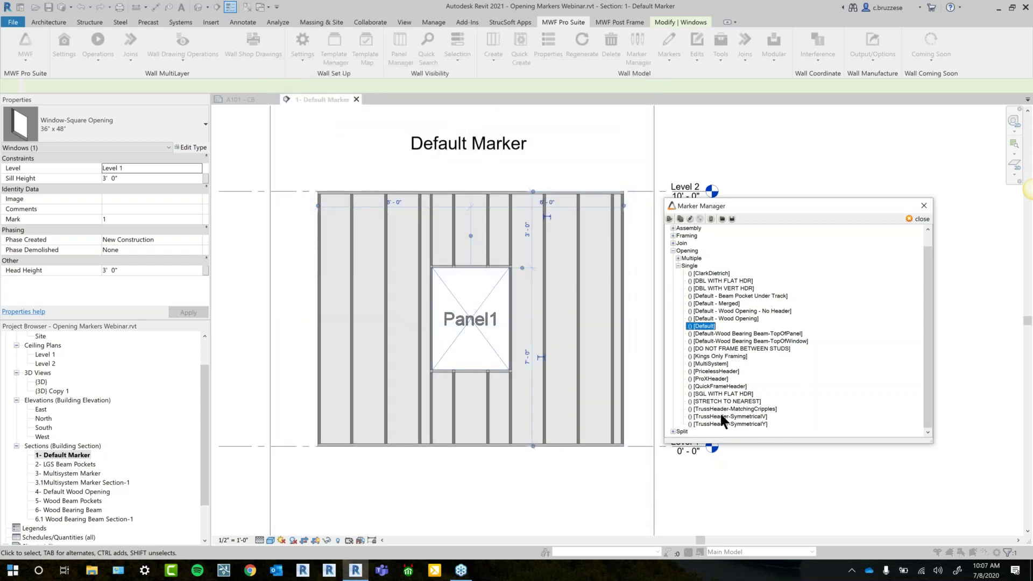
left_click(738, 401)
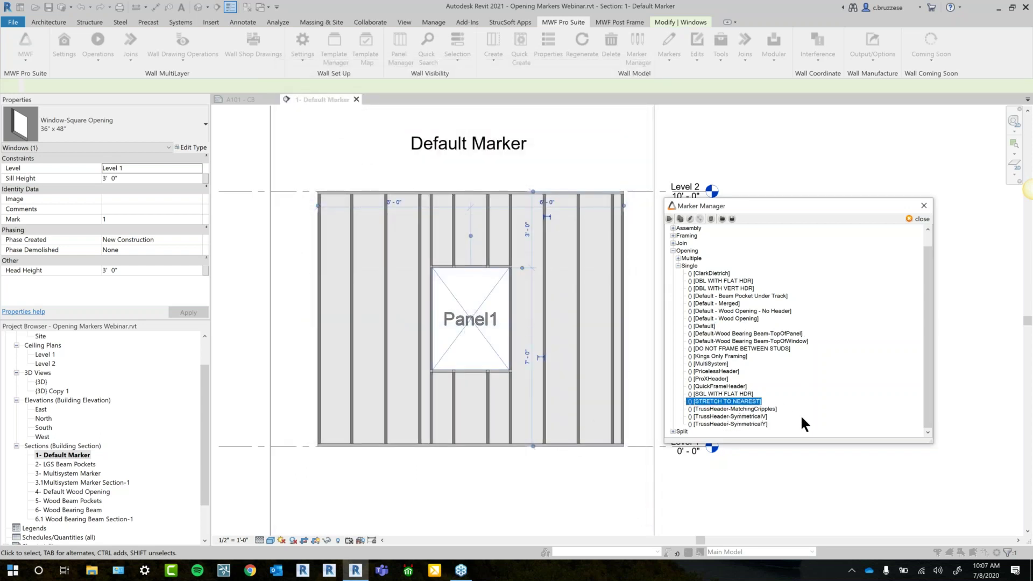
double_click(728, 403)
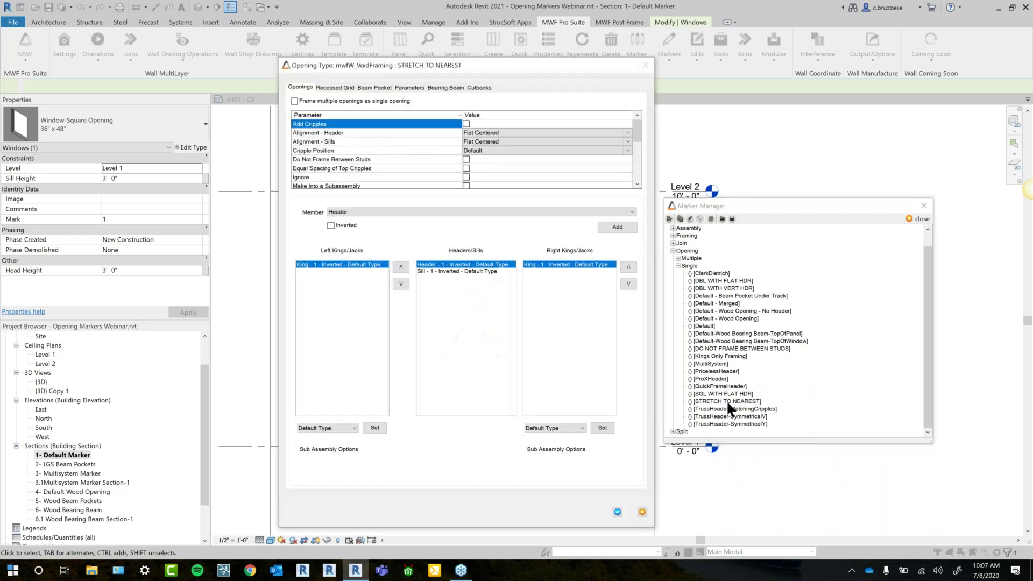
left_click_drag(641, 135, 636, 149)
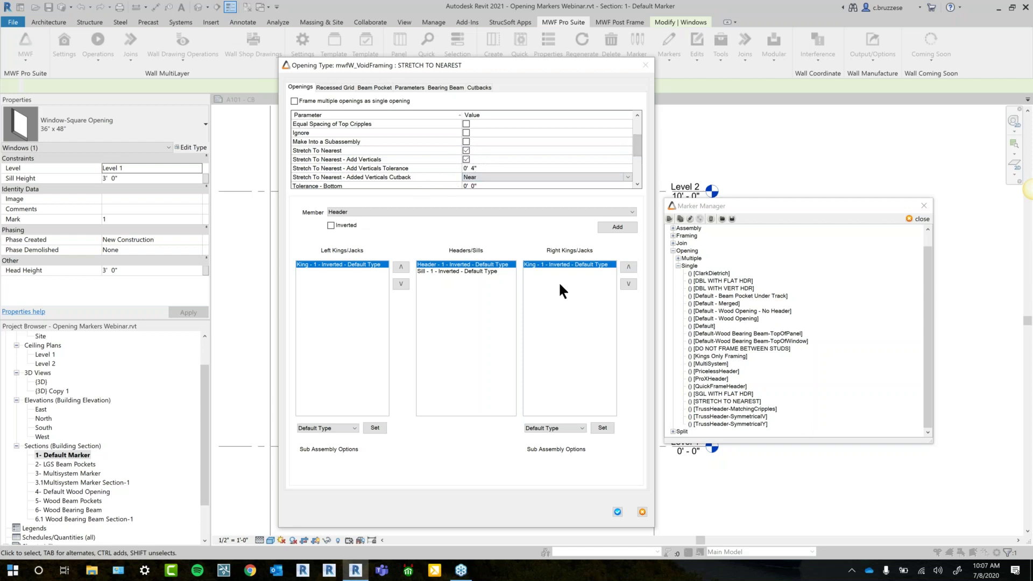
scroll(529, 154, "down", 3)
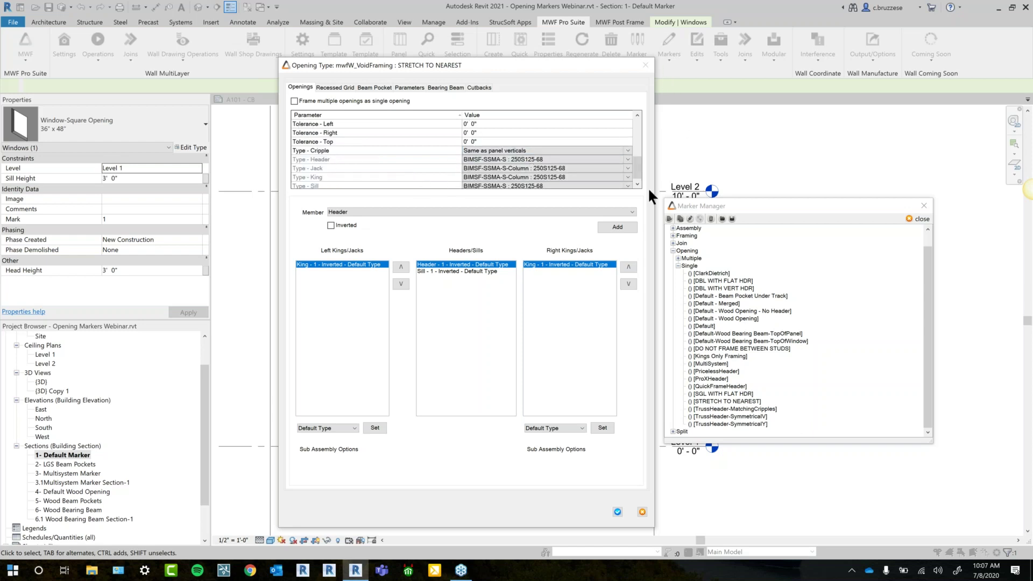
left_click(641, 511)
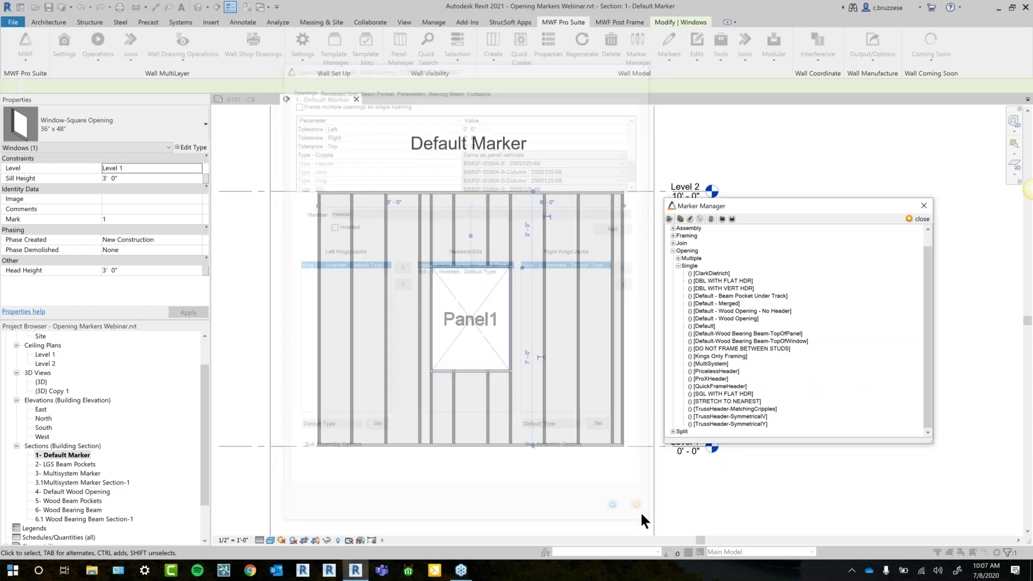
Assign the mwfW_VoidFraming : STRETCH TO NEAREST framing type to the window opening in Panel1.
left_click(909, 217)
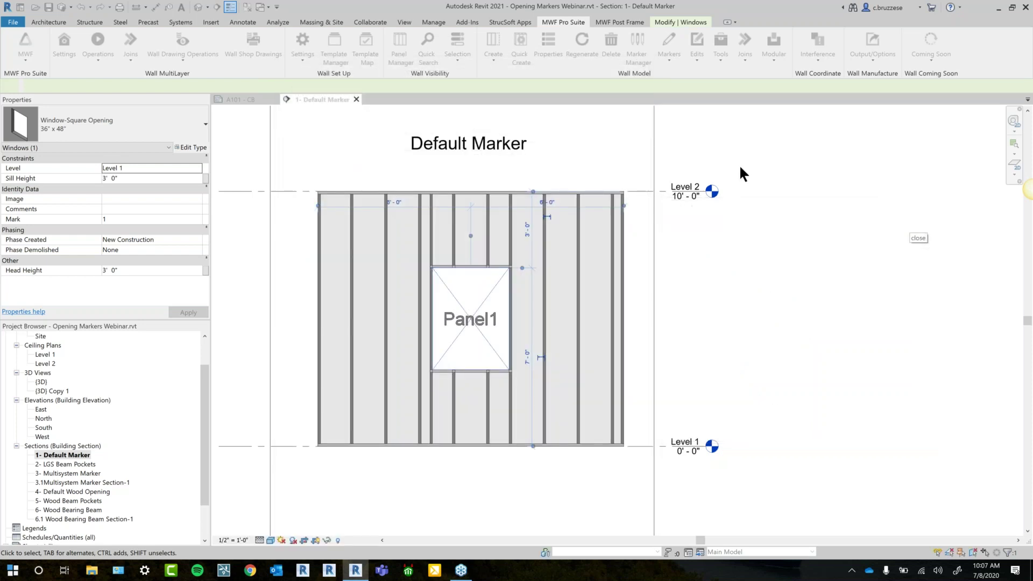
left_click(663, 53)
left_click(648, 118)
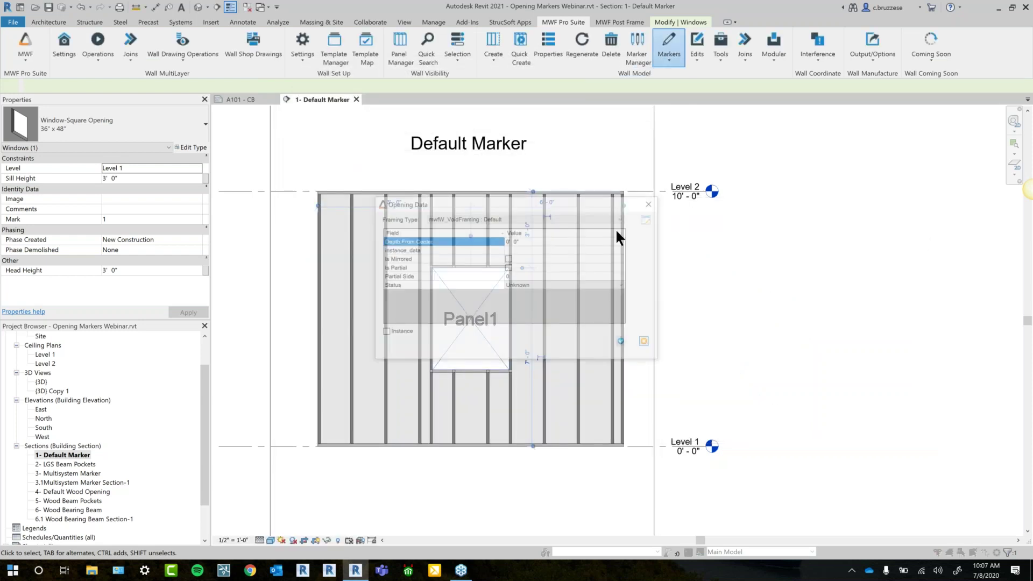
left_click(503, 218)
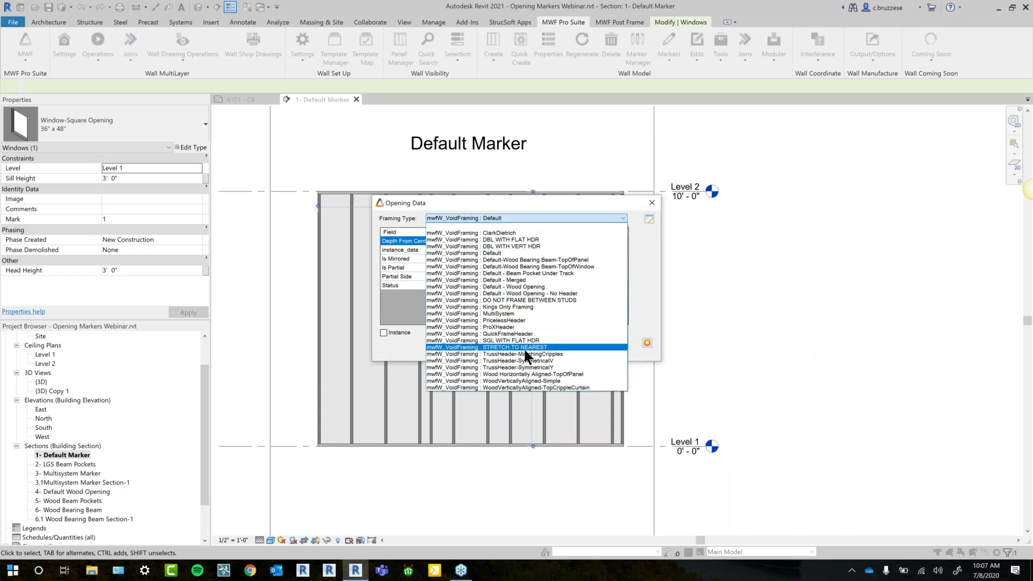
left_click(525, 349)
left_click(624, 343)
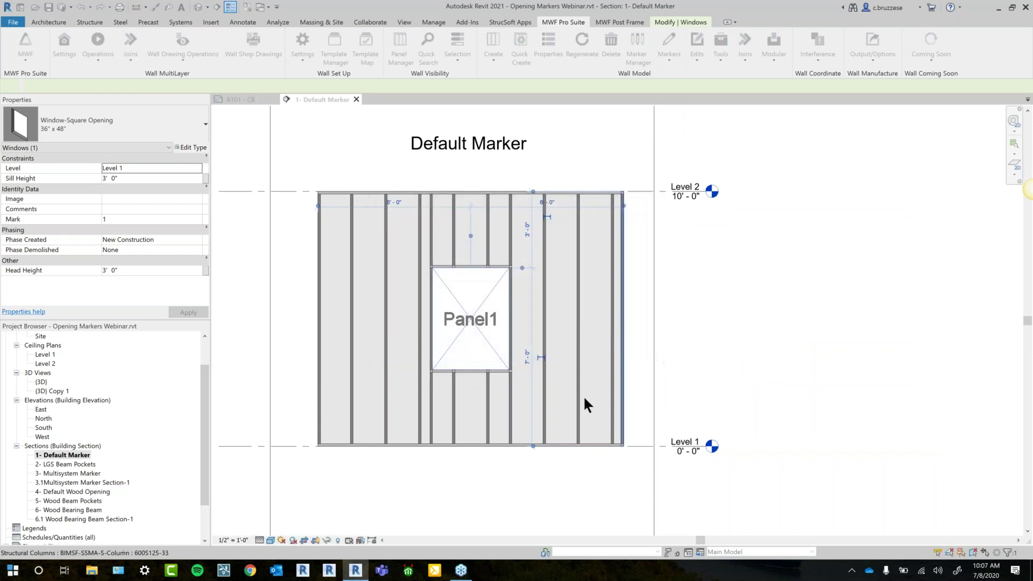
Regenerate Panel1 with the newly assigned opening marker and delete the stray vertical dimension beside the opening.
left_click(547, 345)
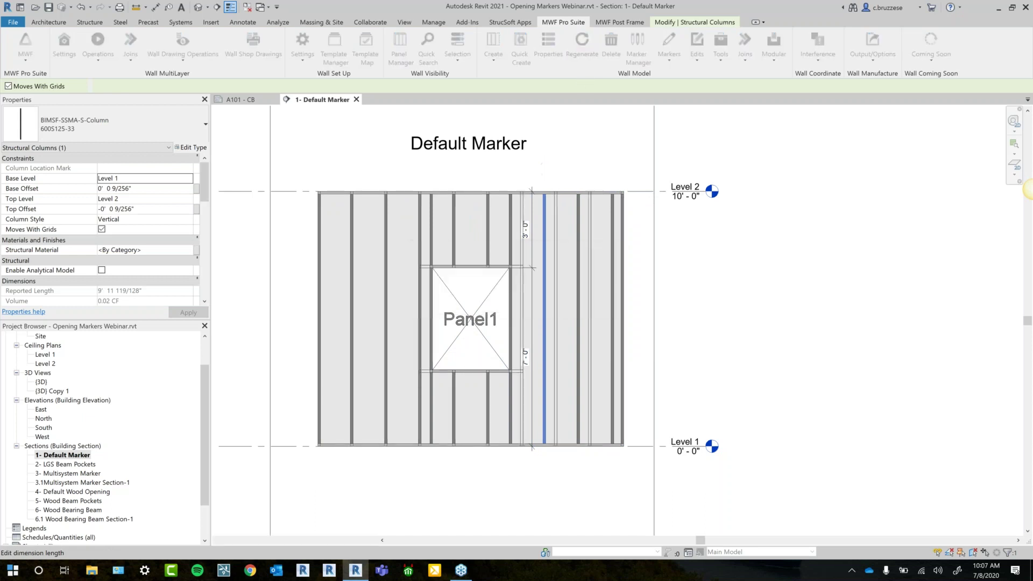
left_click(533, 231)
key("Escape")
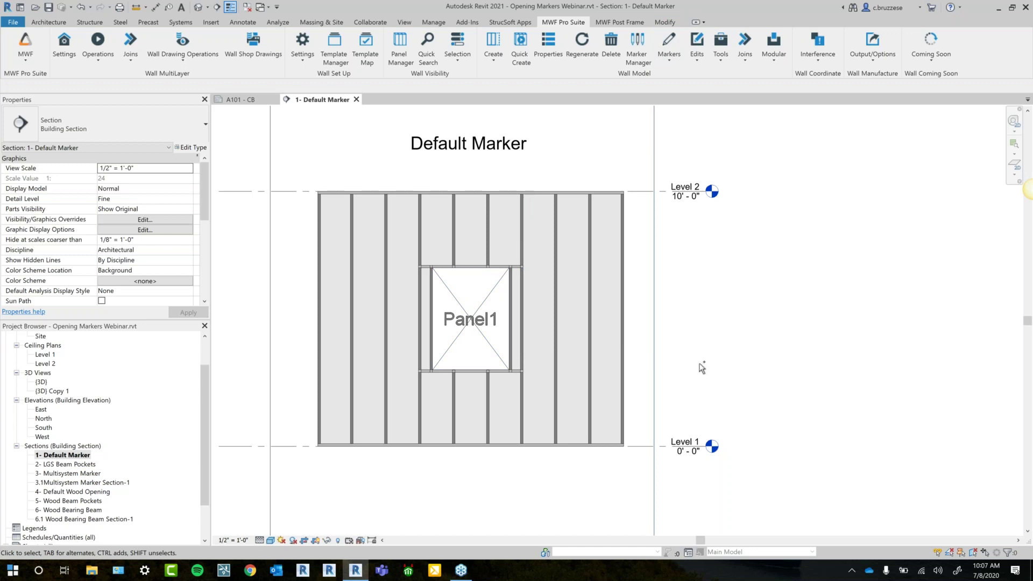
left_click(534, 235)
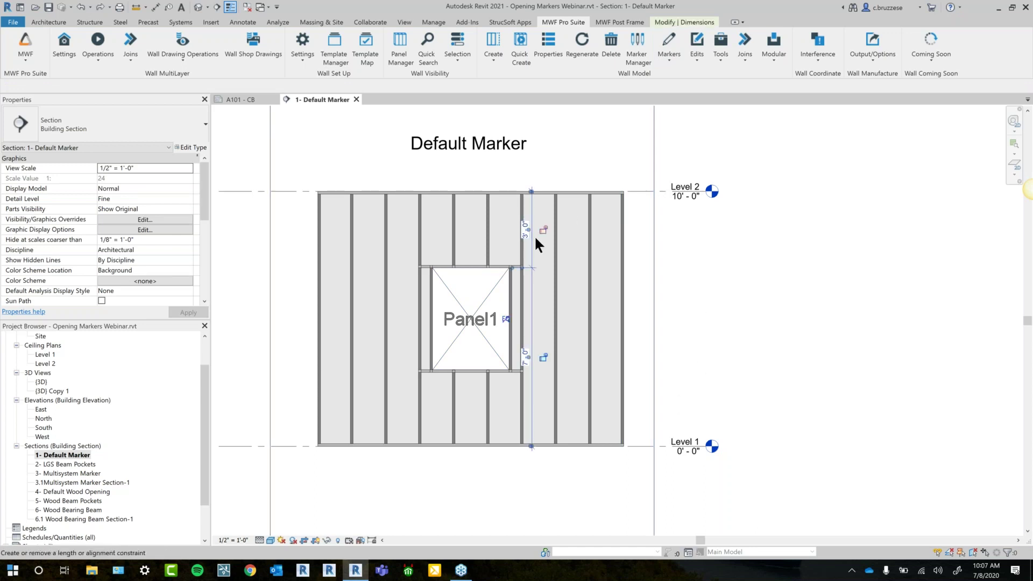
key("Delete")
Set the window opening's framing type to mwfW_VoidFraming : Default and regenerate Panel1.
left_click(499, 288)
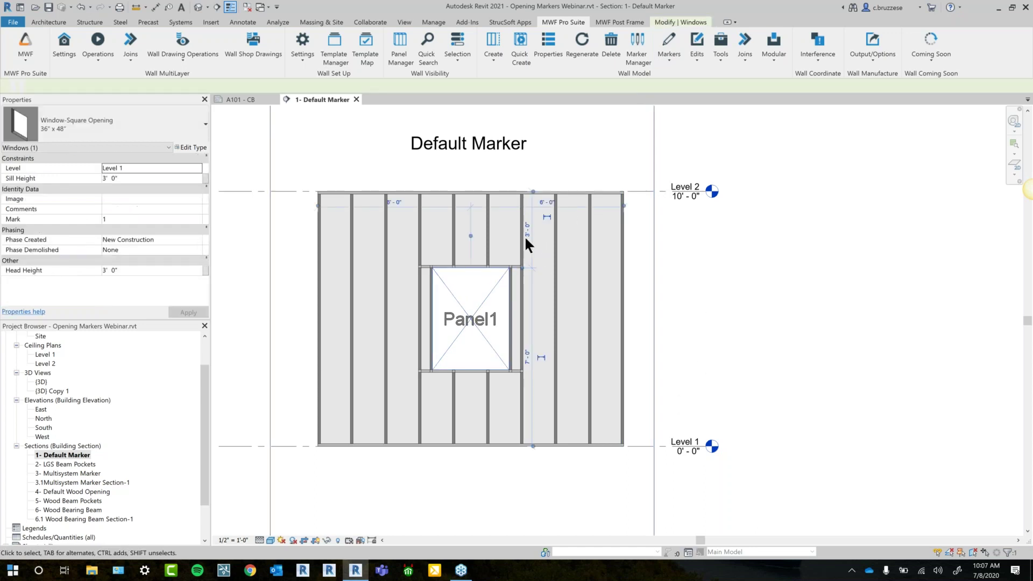
left_click(668, 48)
left_click(667, 76)
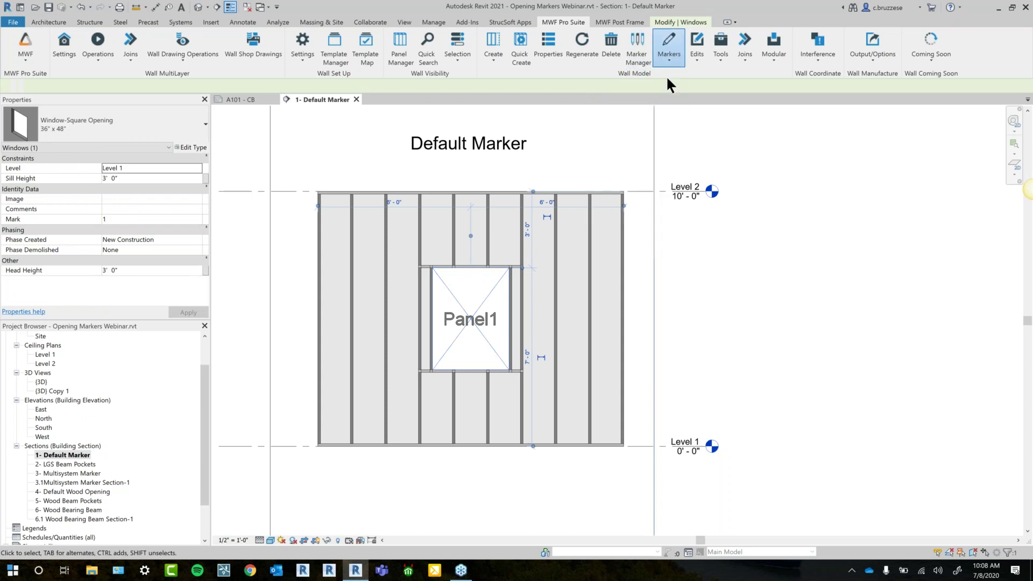
left_click(544, 218)
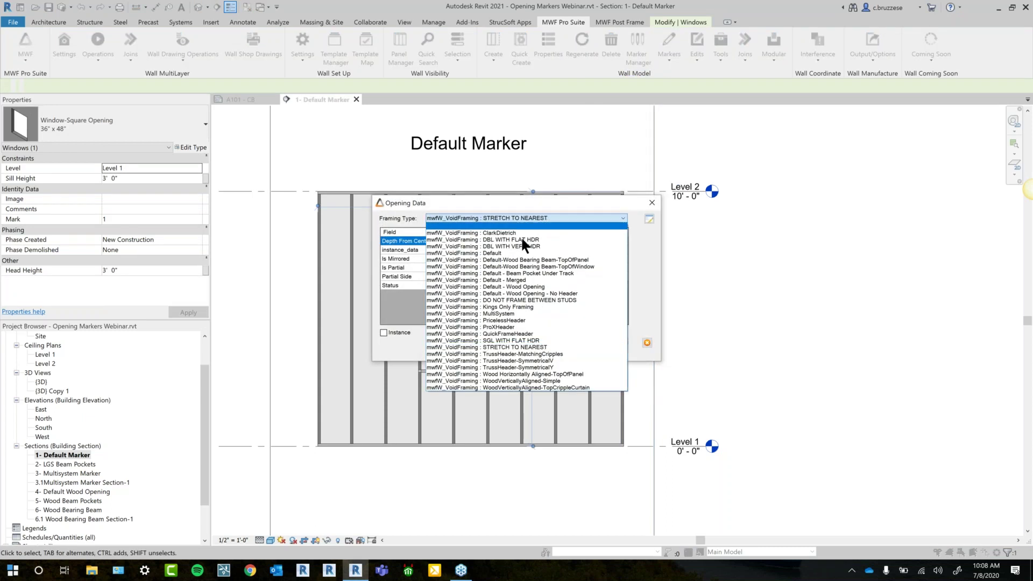
left_click(513, 253)
left_click(624, 342)
left_click(557, 330)
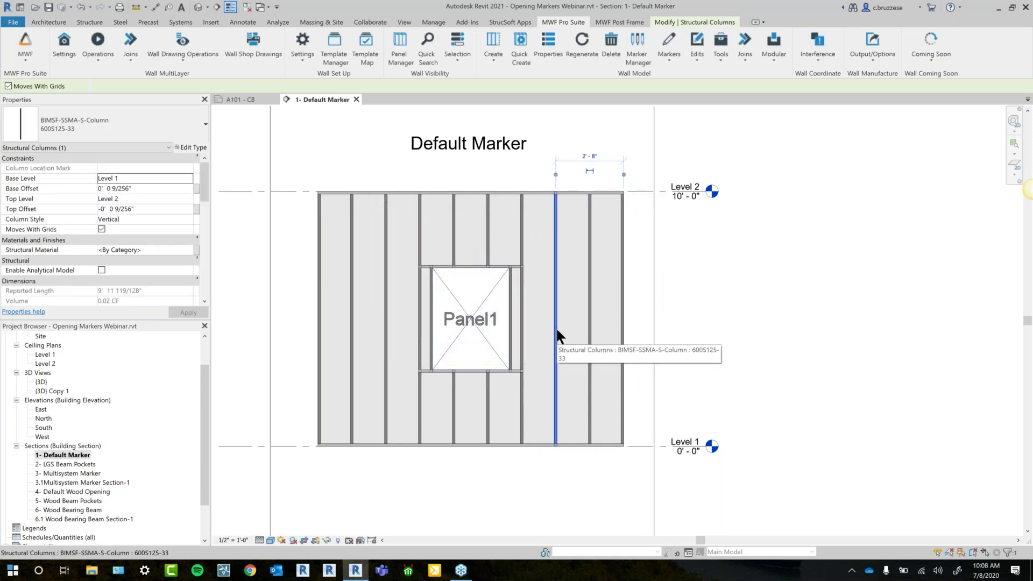
key("r")
key("g")
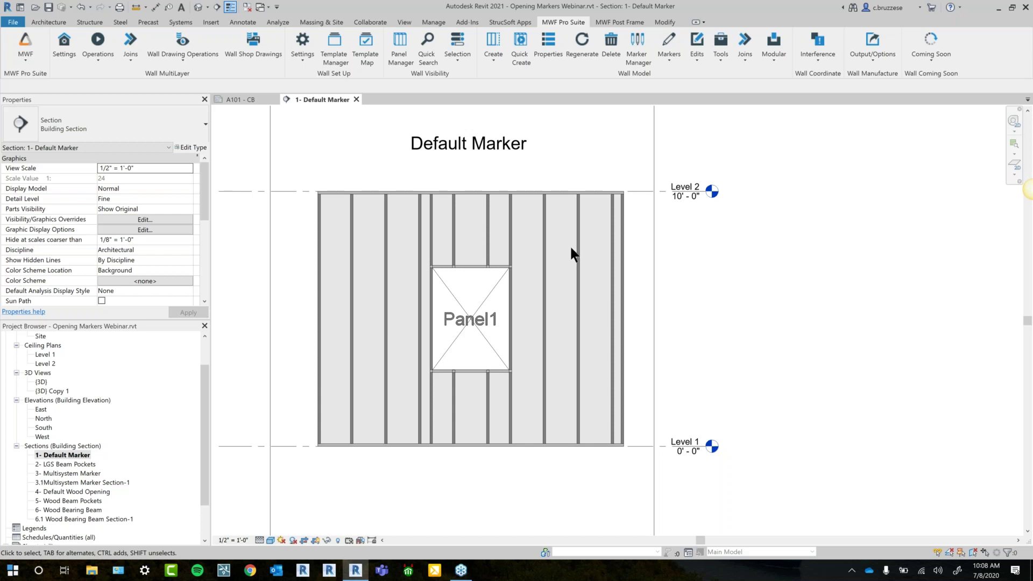
Set Tolerance - Left to 0' 6" in the Default single opening marker and save the marker.
left_click(628, 56)
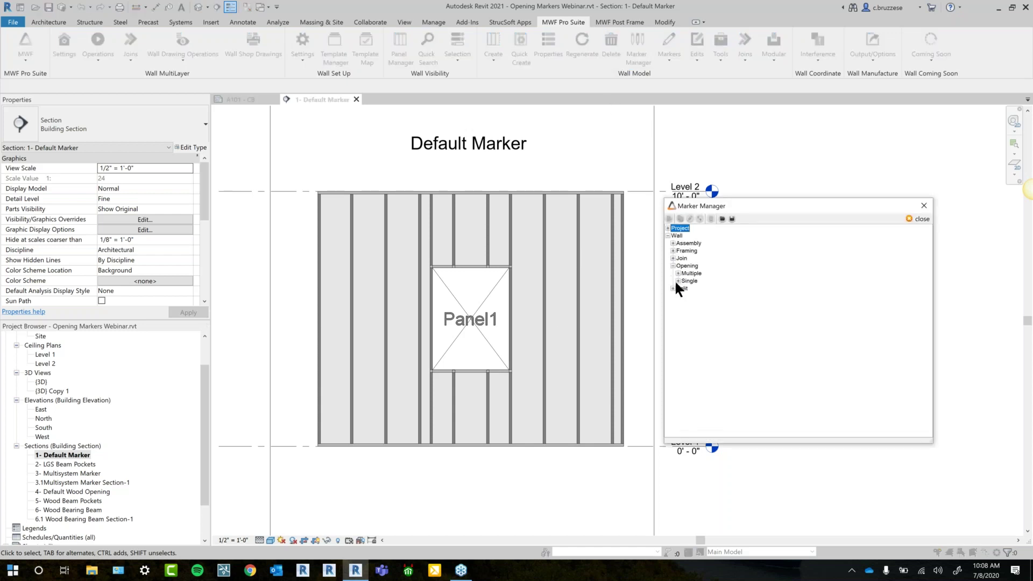
left_click(677, 273)
left_click(677, 303)
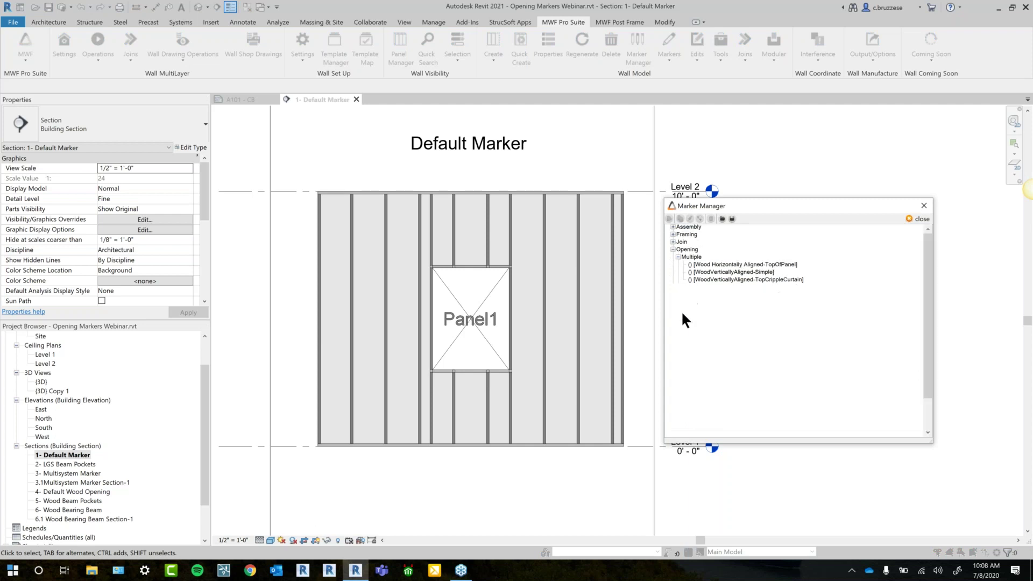
scroll(683, 318, "down", 1)
double_click(702, 333)
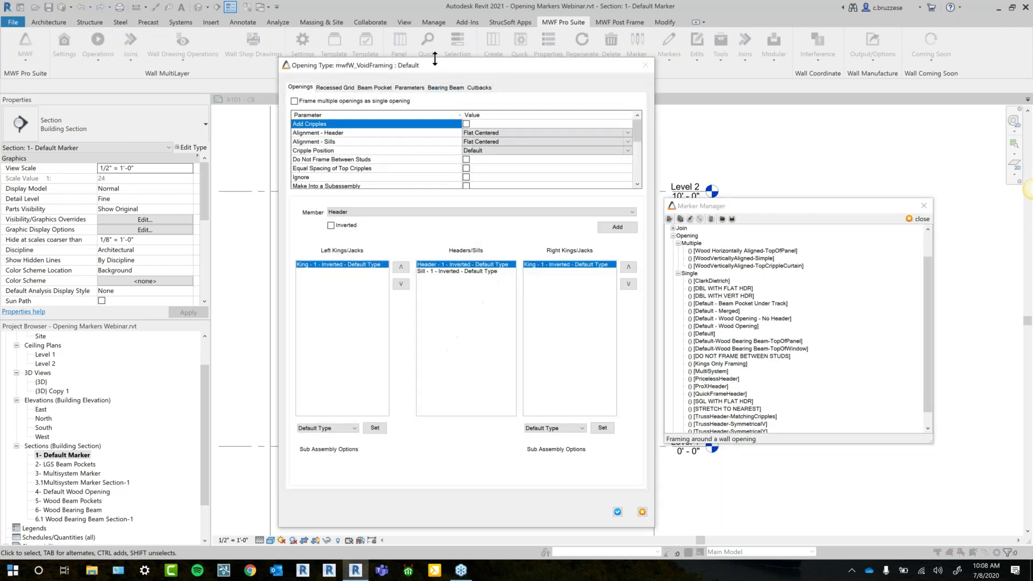
left_click_drag(504, 63, 818, 54)
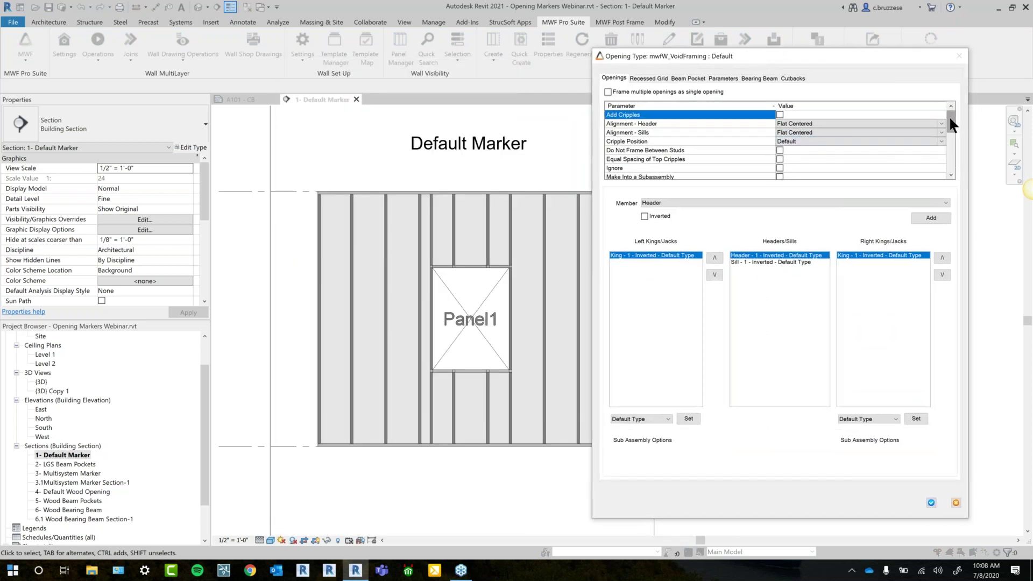
left_click_drag(951, 120, 956, 142)
left_click_drag(957, 144, 959, 155)
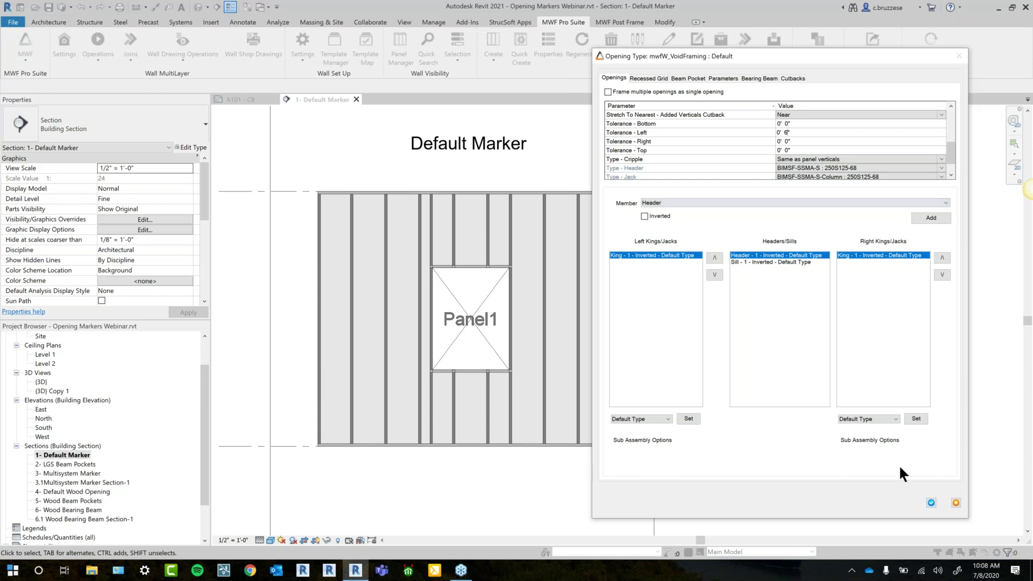
left_click(931, 503)
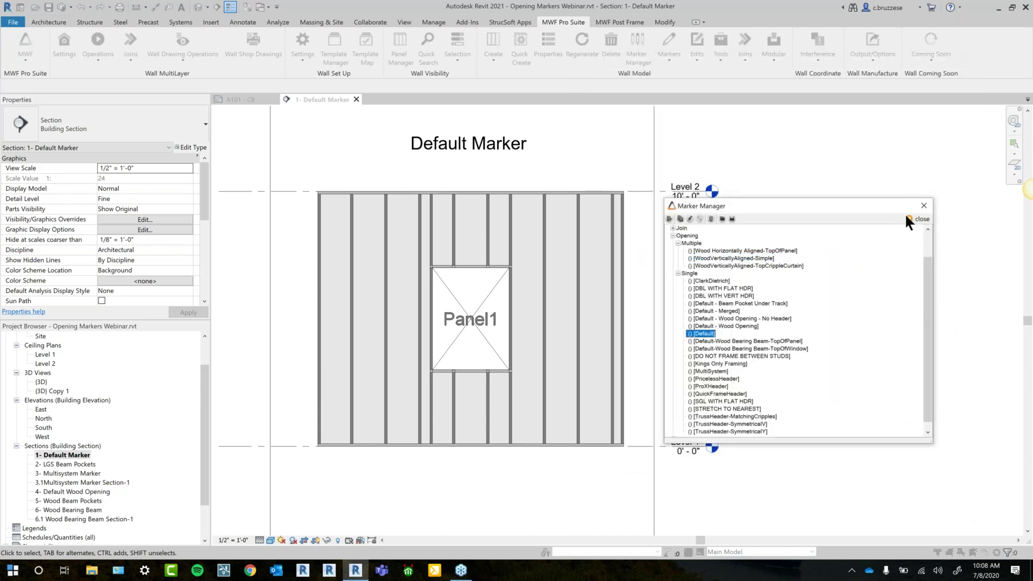
Regenerate Panel1 to apply the Default marker's left tolerance around the opening.
left_click(545, 332)
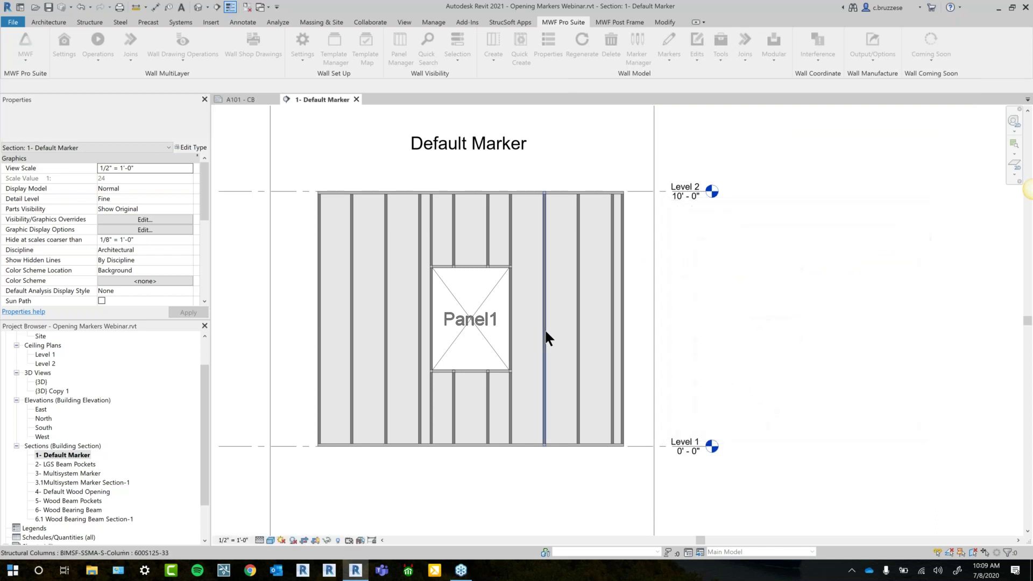
key("r")
key("g")
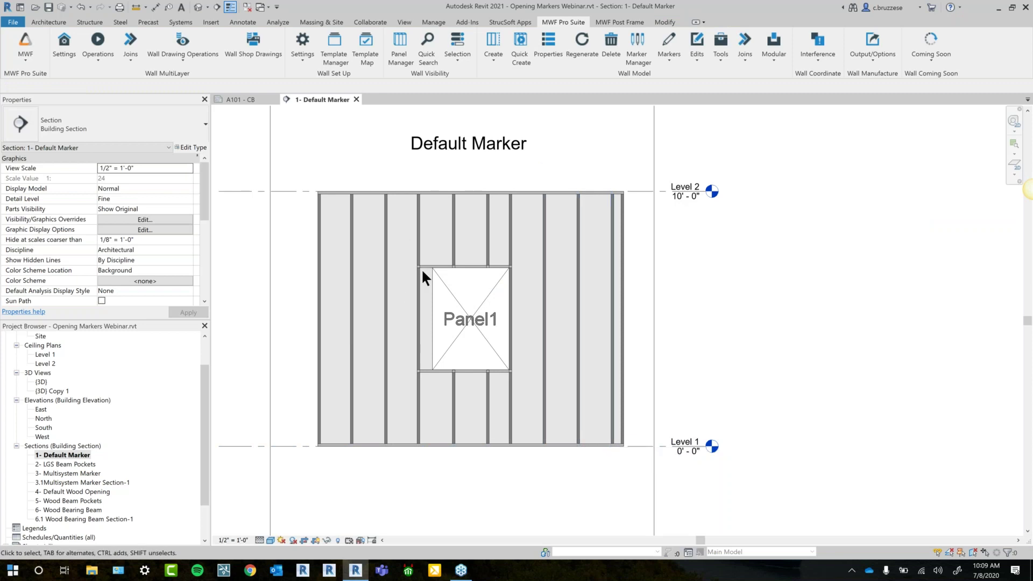
Set the Default marker's Tolerance - Left to 0' 0", review its member type parameters, and save the marker.
left_click(637, 46)
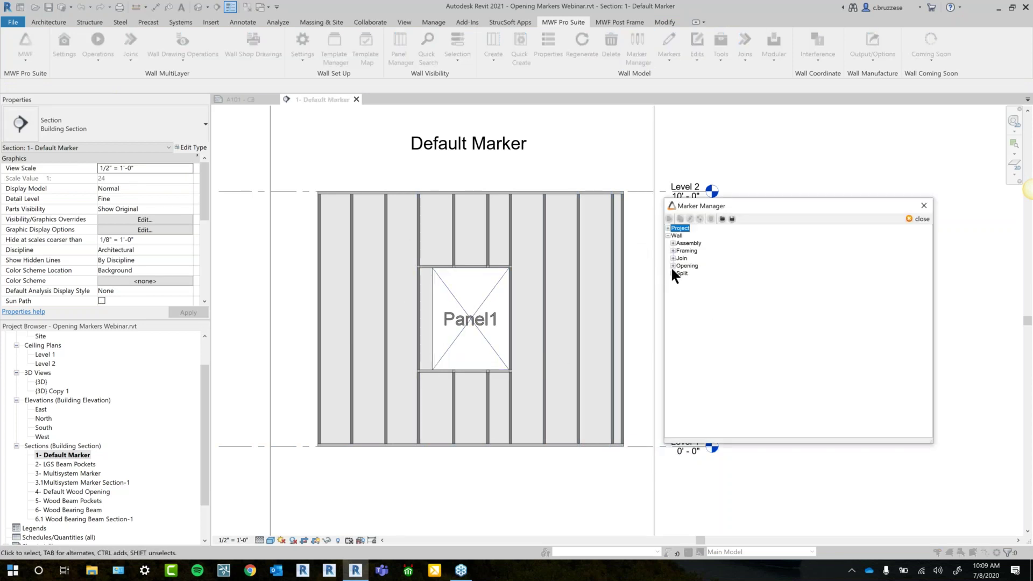
left_click(678, 281)
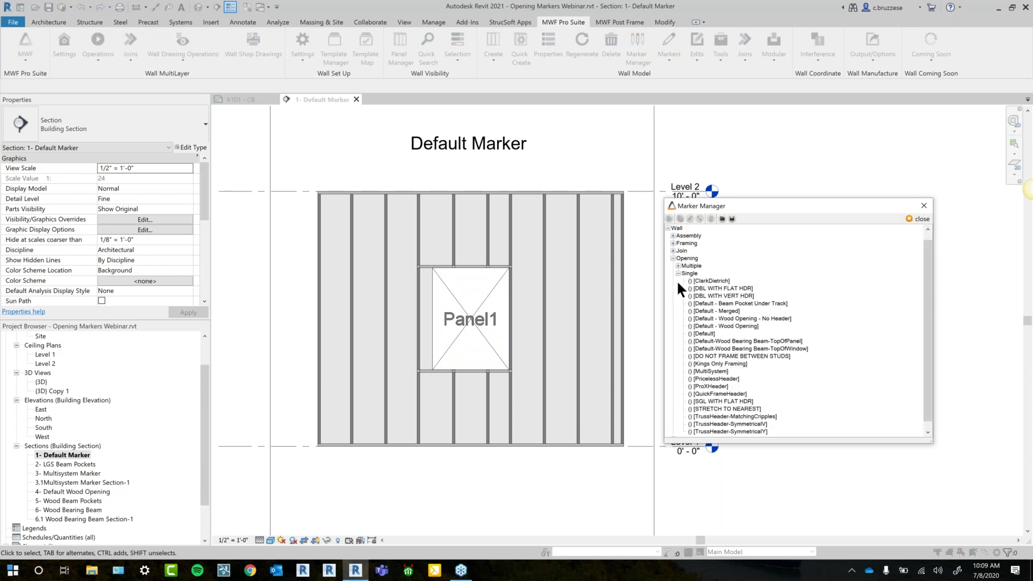
double_click(706, 333)
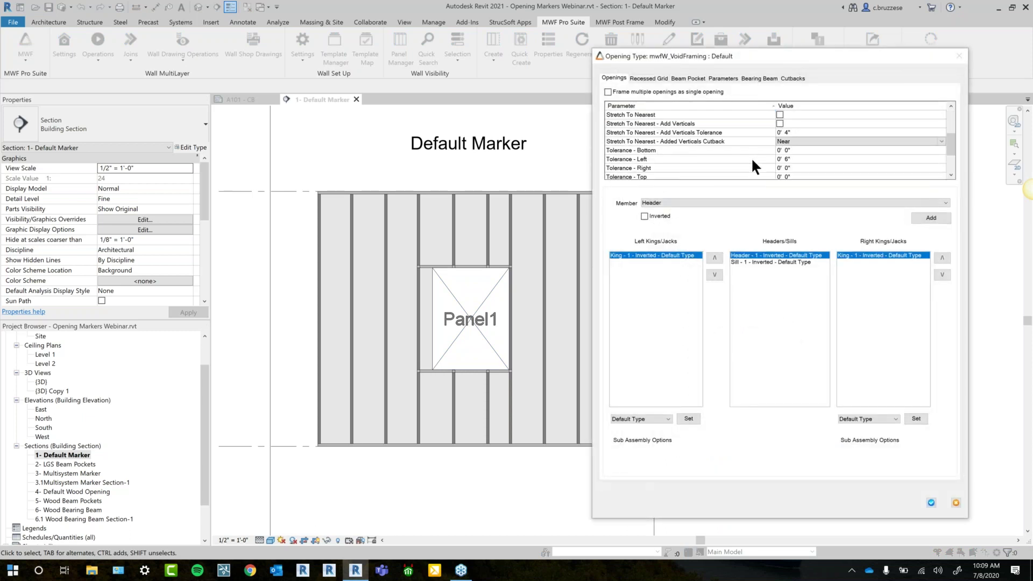
left_click(800, 157)
type("0")
left_click_drag(951, 143, 952, 154)
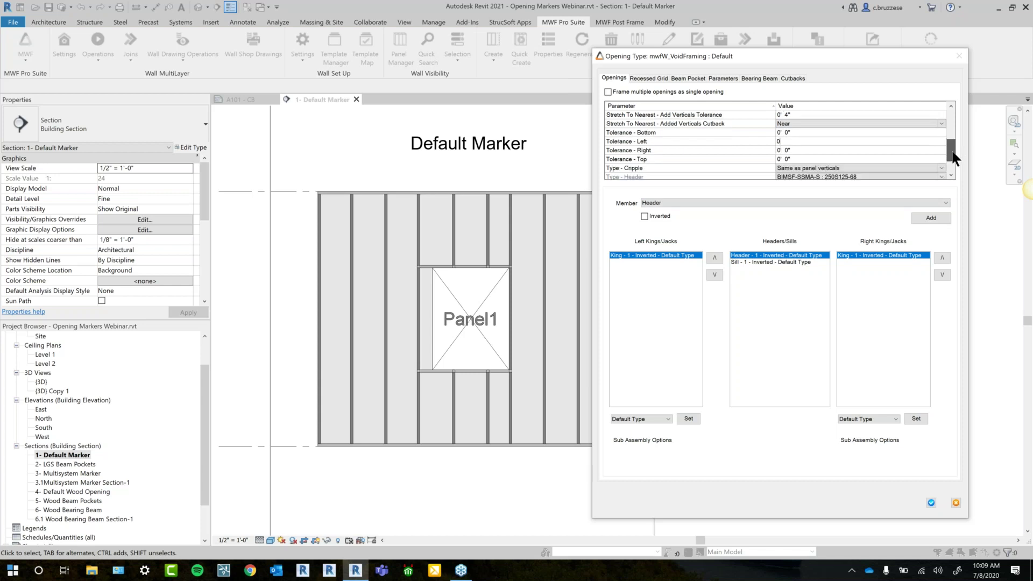
left_click(731, 142)
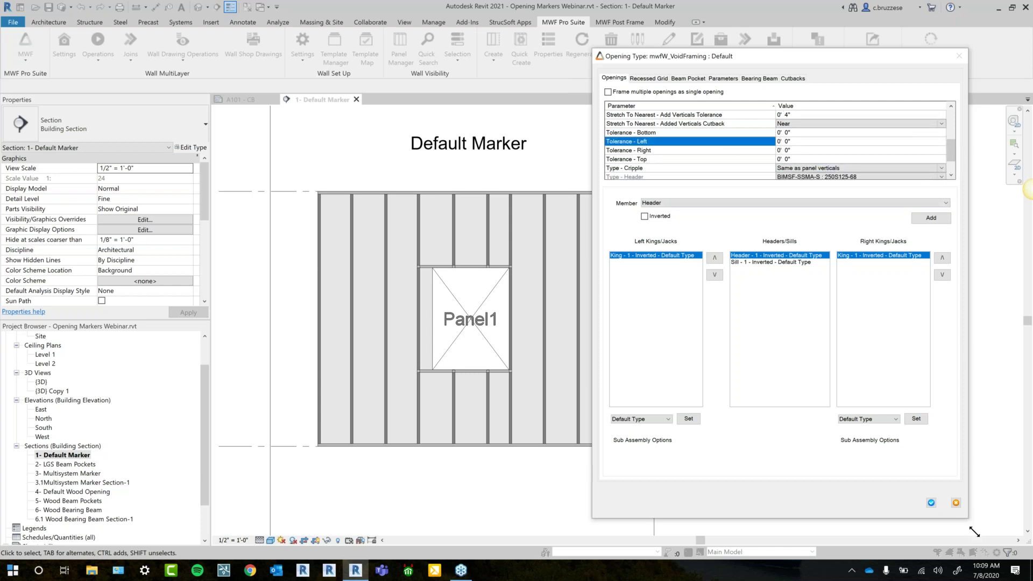
left_click_drag(951, 151, 954, 161)
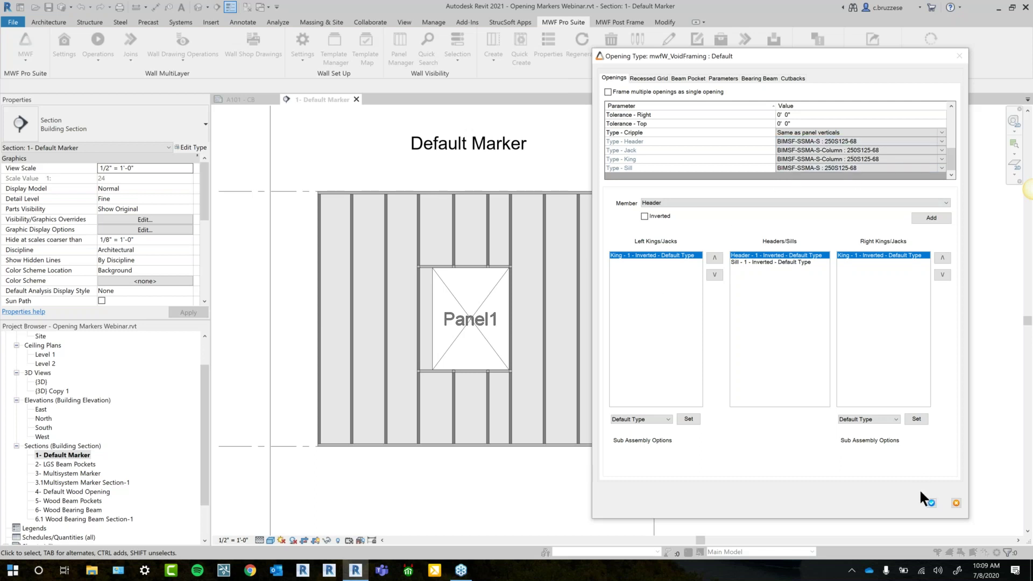
left_click(931, 503)
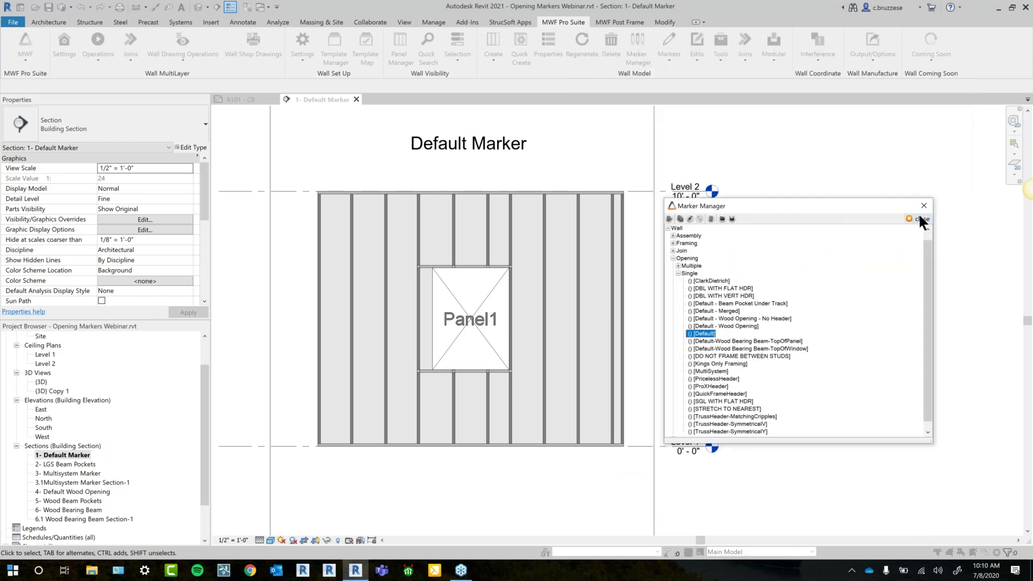
left_click(921, 219)
Open the Opening Framing settings in the properties of Panel1.
left_click(543, 289)
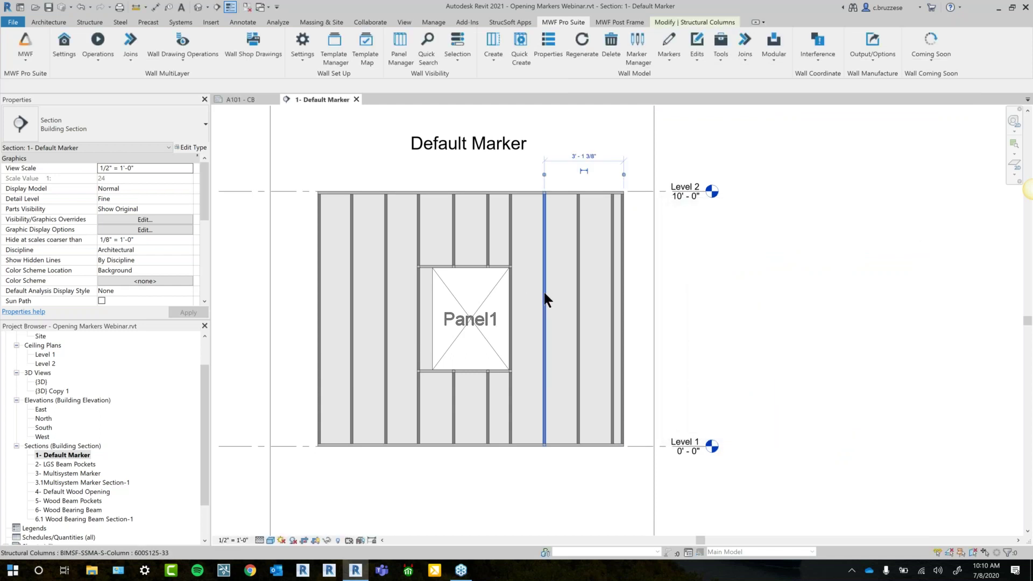
left_click(557, 40)
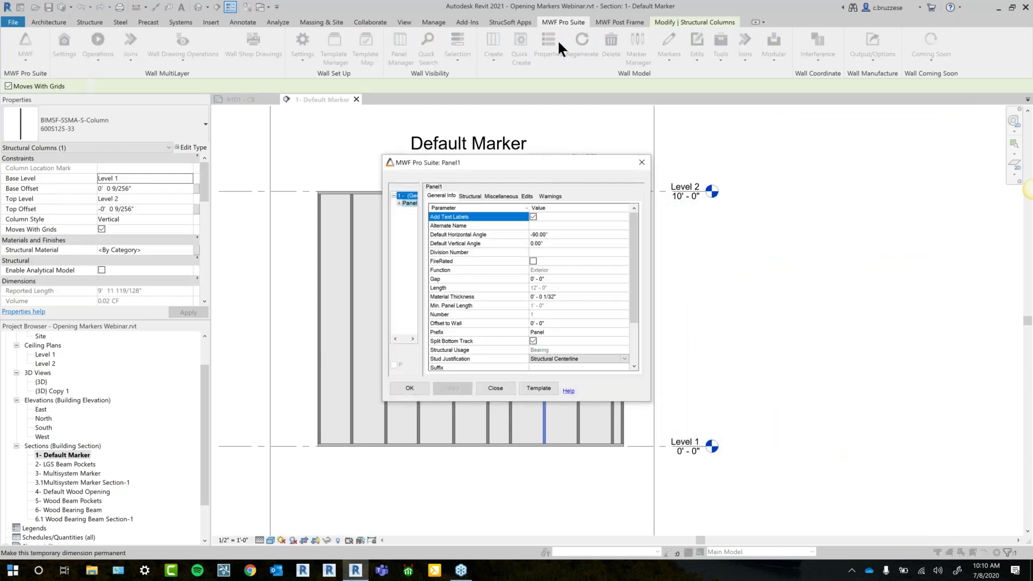
left_click_drag(521, 157, 781, 148)
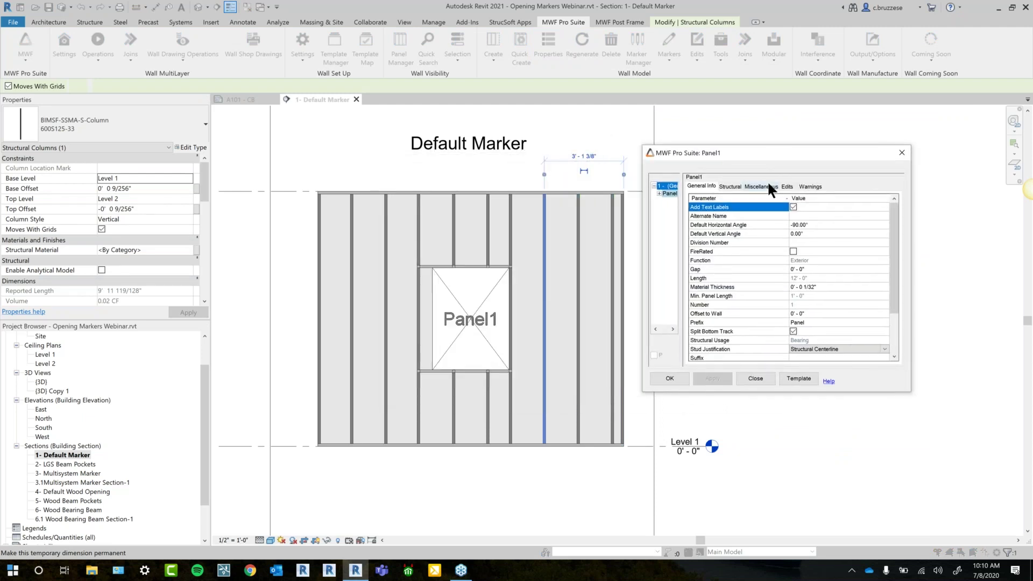
left_click(768, 184)
left_click(725, 233)
left_click(786, 235)
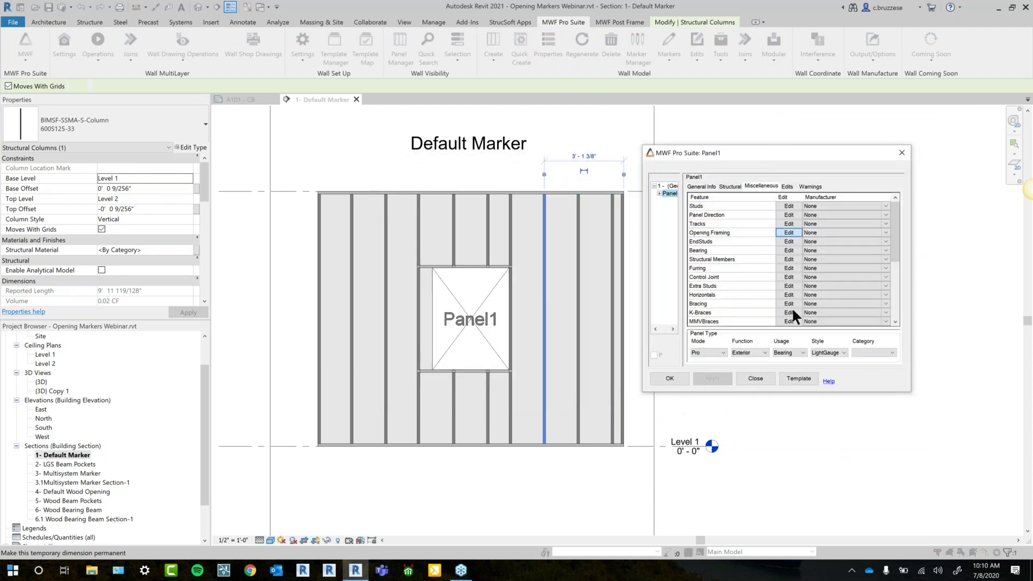
Examine the panel's window opening parameters for frame tolerances and for header, jack, king and sill types.
left_click(476, 188)
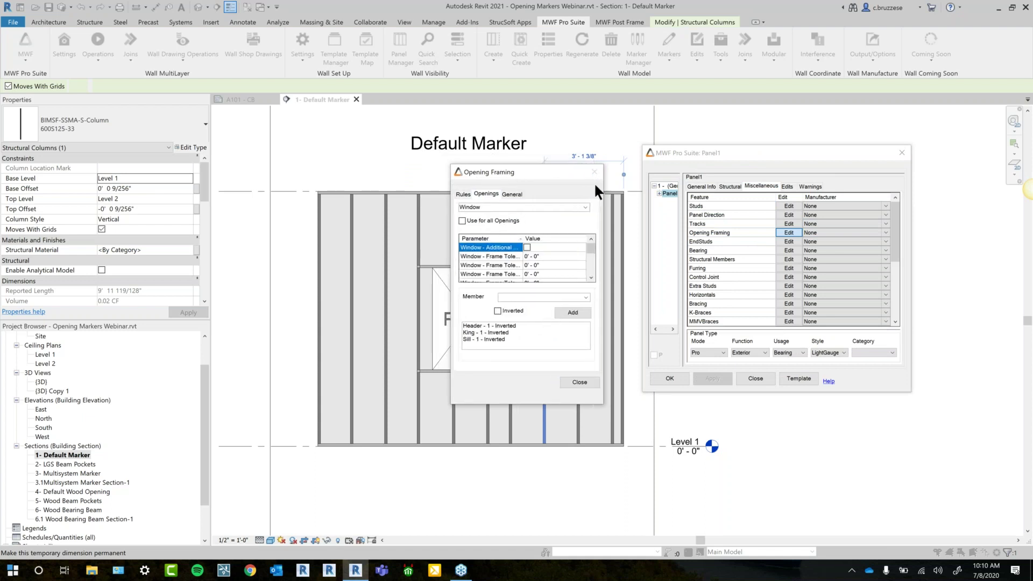
left_click_drag(576, 166, 809, 195)
left_click_drag(825, 433, 881, 518)
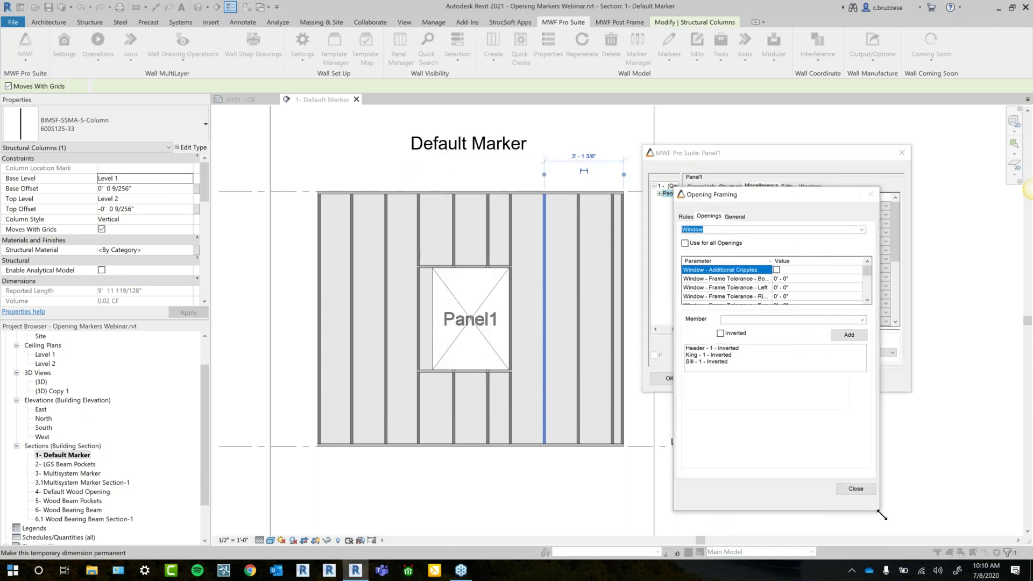
left_click(867, 300)
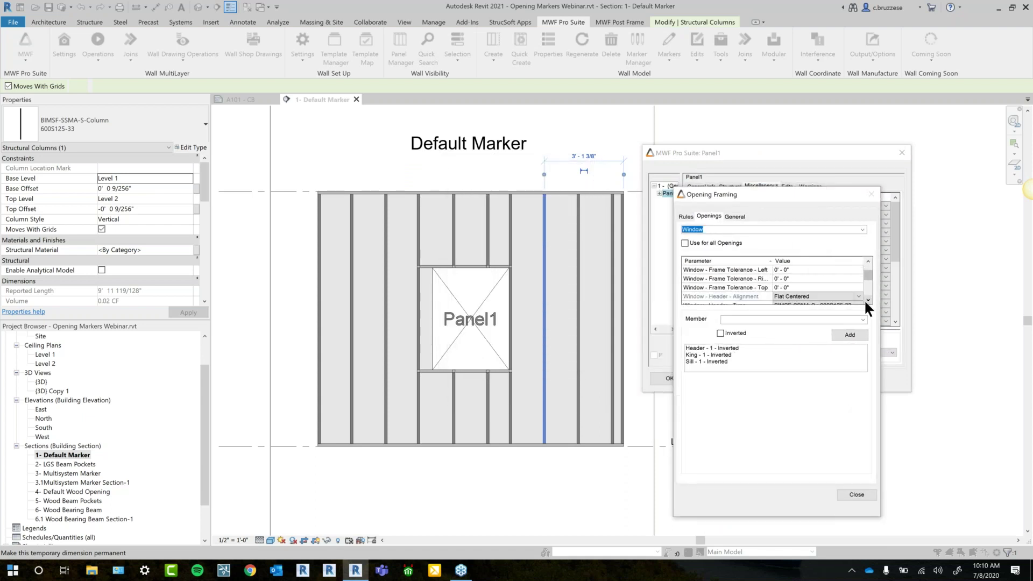
left_click(867, 300)
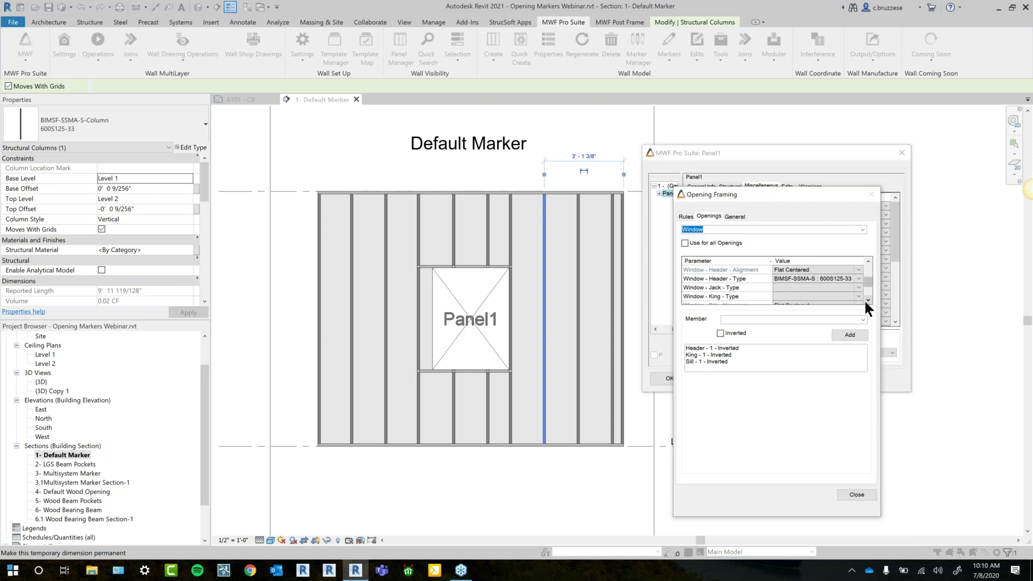
left_click(867, 300)
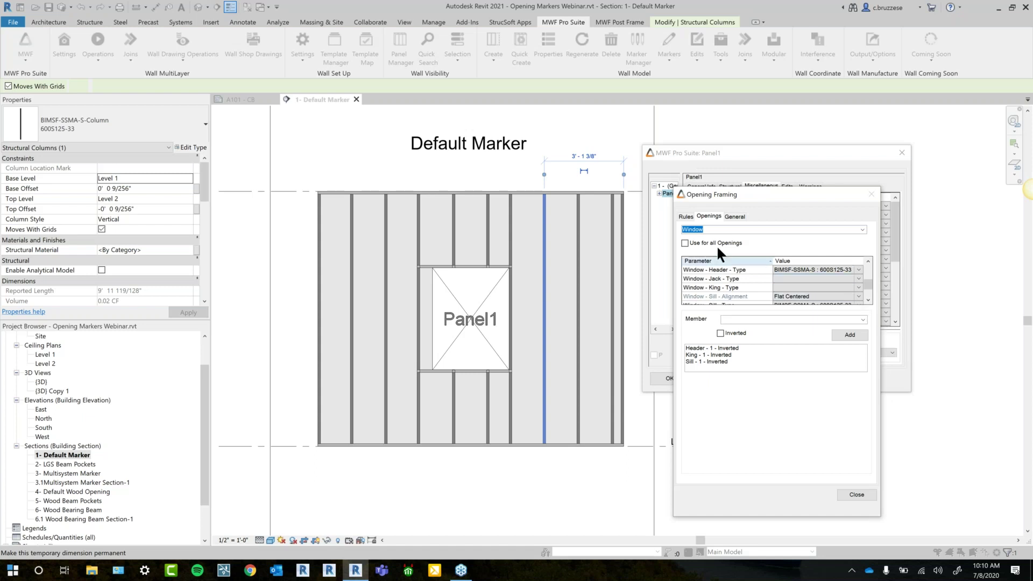
left_click_drag(823, 192, 760, 227)
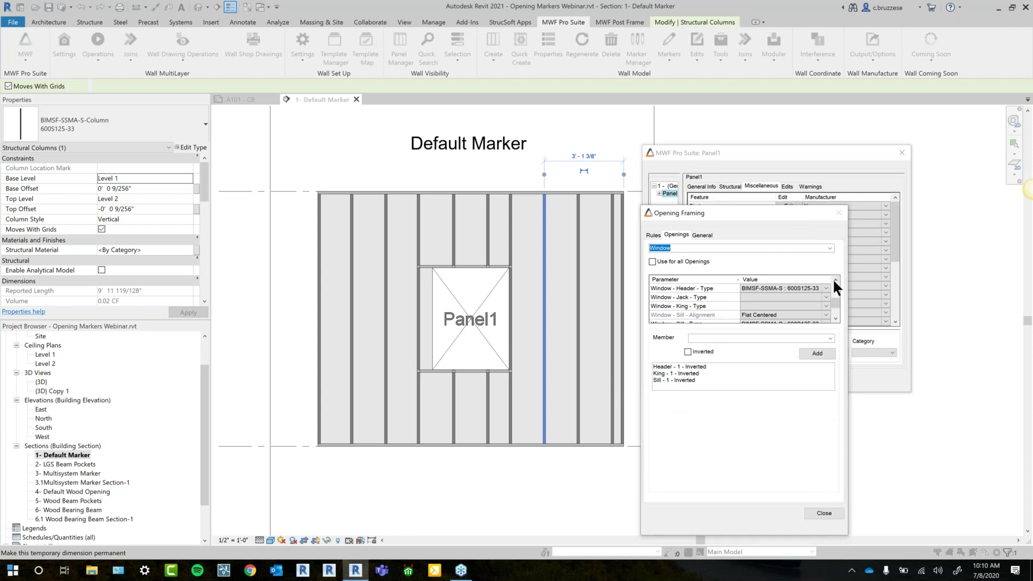
Check the available header and sill types for window openings, keeping BIMSF-SSMA-S : 600S125-33 selected for both.
left_click(822, 285)
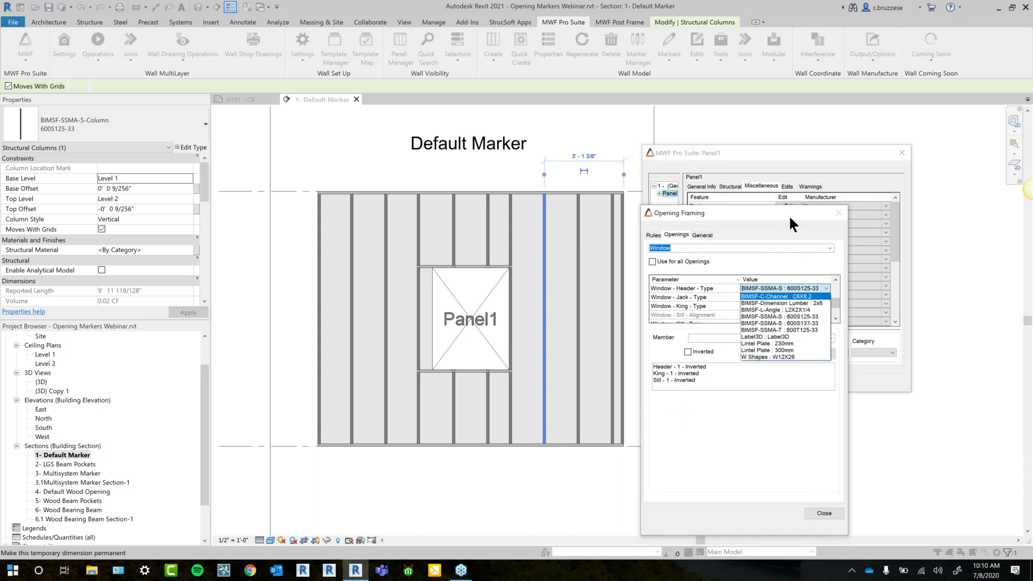
left_click(814, 317)
left_click(835, 318)
left_click(823, 305)
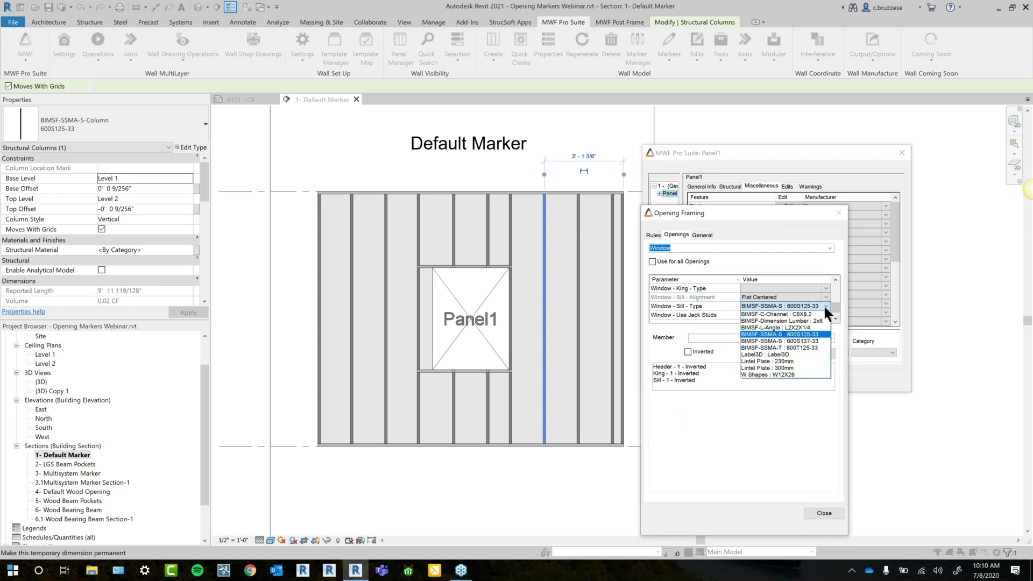
left_click(811, 334)
left_click(836, 280)
left_click(835, 280)
left_click(835, 279)
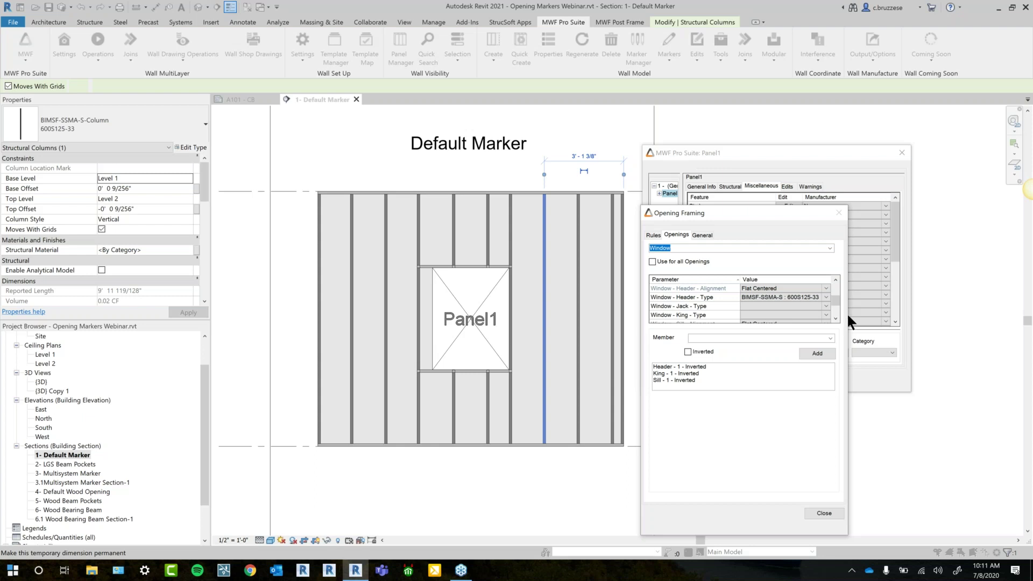
Compare the panel's window tolerance, alignment and member type parameters again, including the choices for the header type.
left_click(834, 281)
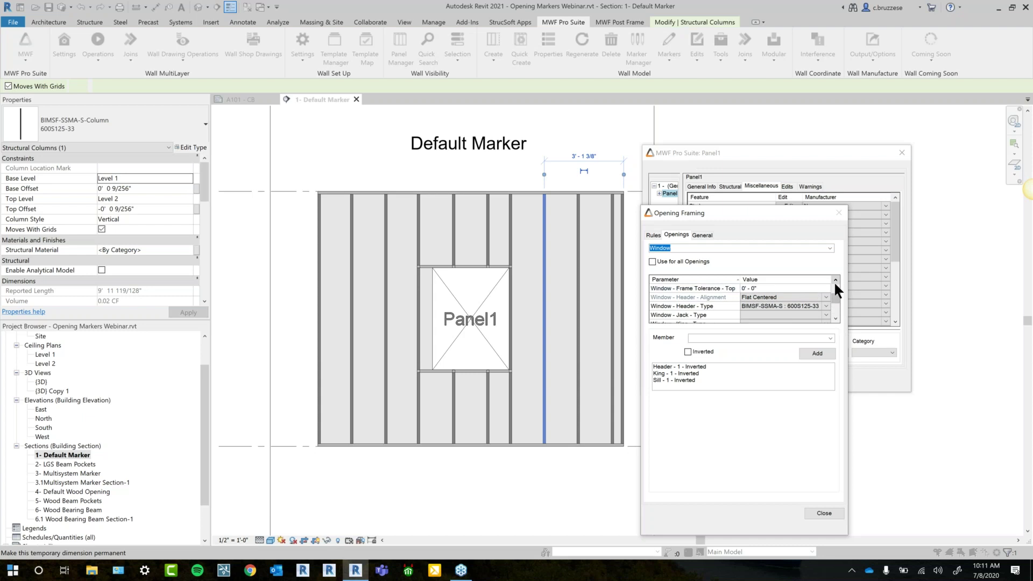
left_click(834, 280)
left_click(832, 318)
left_click(832, 318)
left_click(832, 317)
left_click(824, 286)
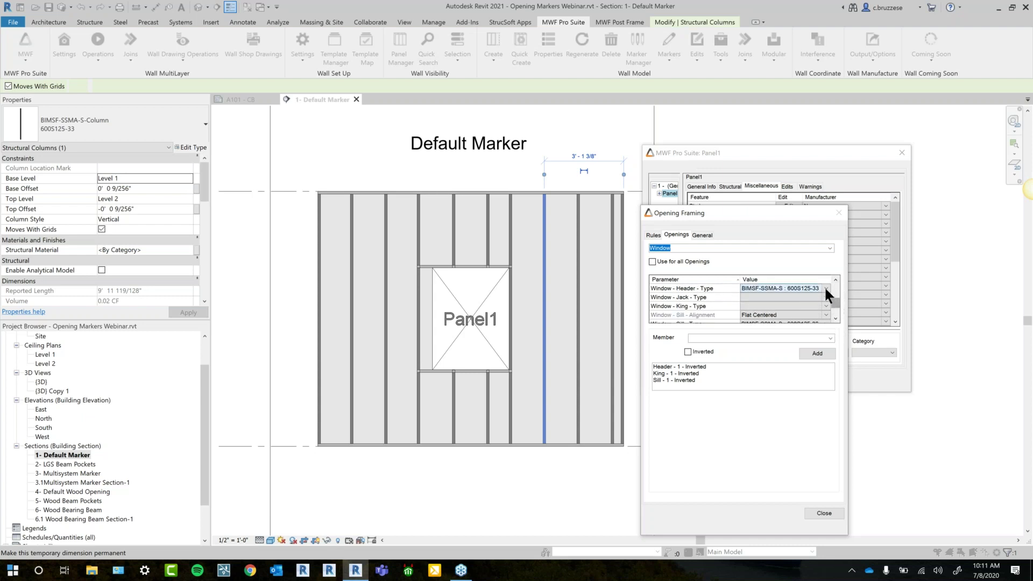
left_click(823, 285)
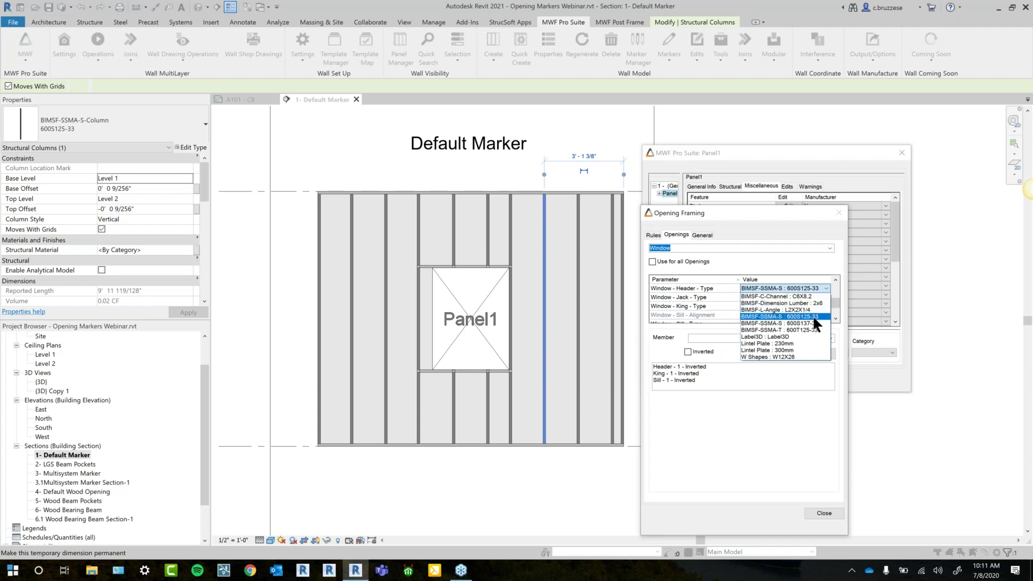
left_click(836, 370)
left_click(831, 318)
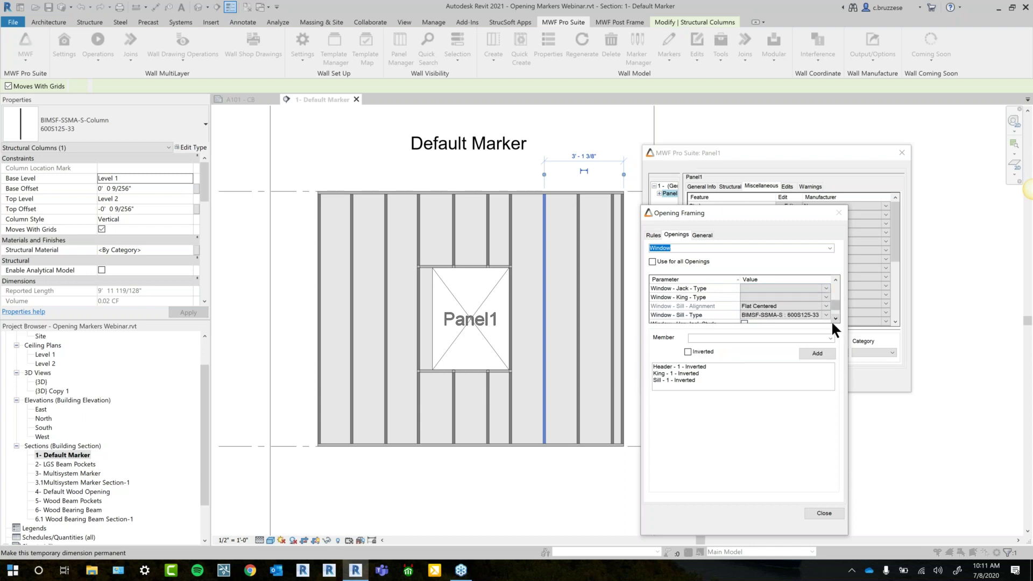
left_click_drag(831, 320, 832, 304)
left_click(834, 278)
left_click(835, 279)
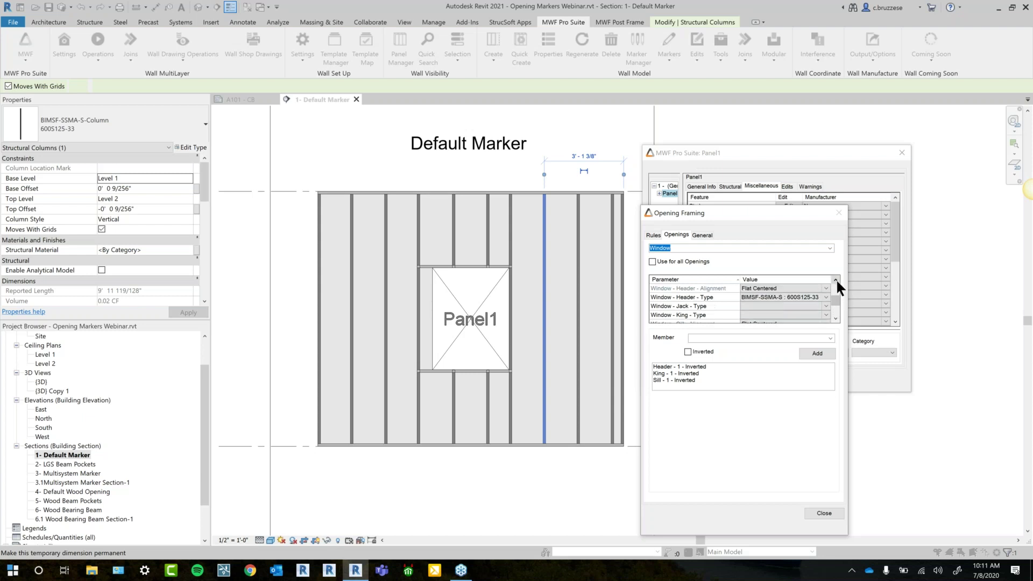
Close Panel1's properties and open the Default single opening marker at its member type parameters.
left_click_drag(809, 218, 852, 192)
left_click(867, 487)
left_click(901, 154)
left_click(780, 293)
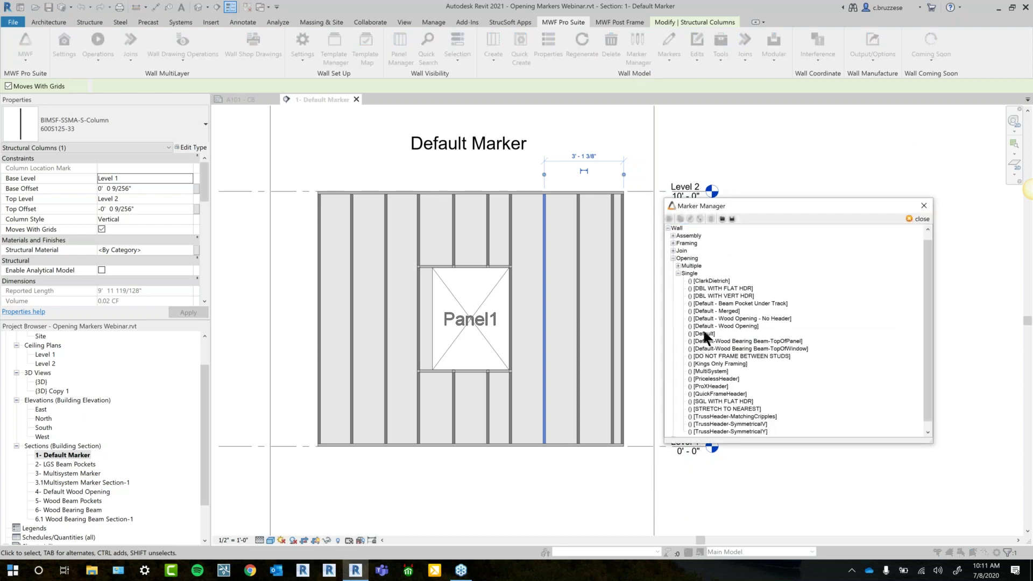
left_click(704, 335)
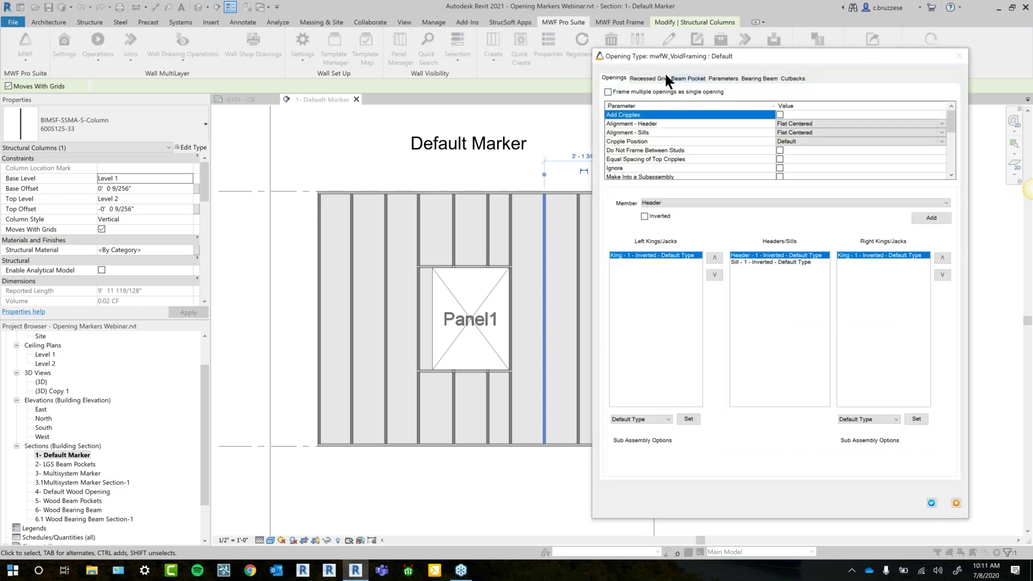
scroll(782, 157, "down", 5)
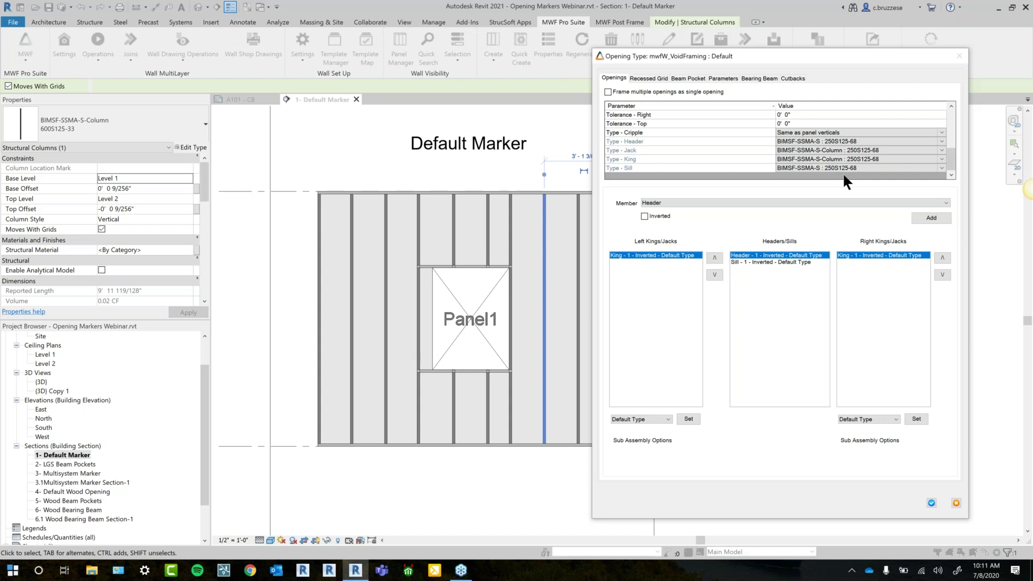
Enable the Type - Header, Type - Jack, Type - King and Type - Sill parameters for the Default marker.
left_click(726, 79)
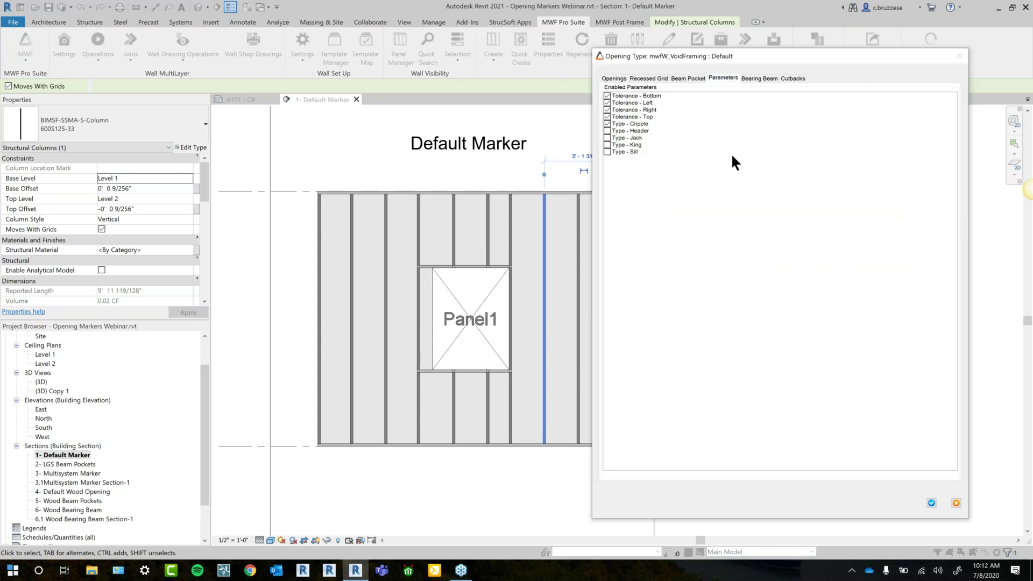
left_click(606, 130)
left_click(606, 138)
left_click(607, 144)
left_click(606, 151)
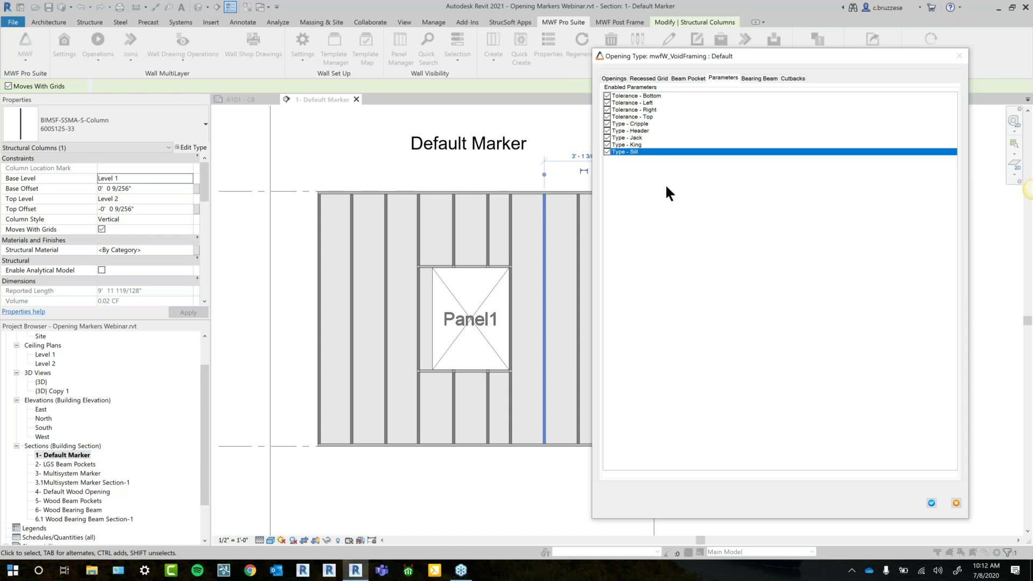
Set the marker's Type - Header to BIMSF-SSMA-S : 600S125-33 and Type - Jack to BIMSF-SSMA-S-Column : 600S125-33.
left_click(613, 78)
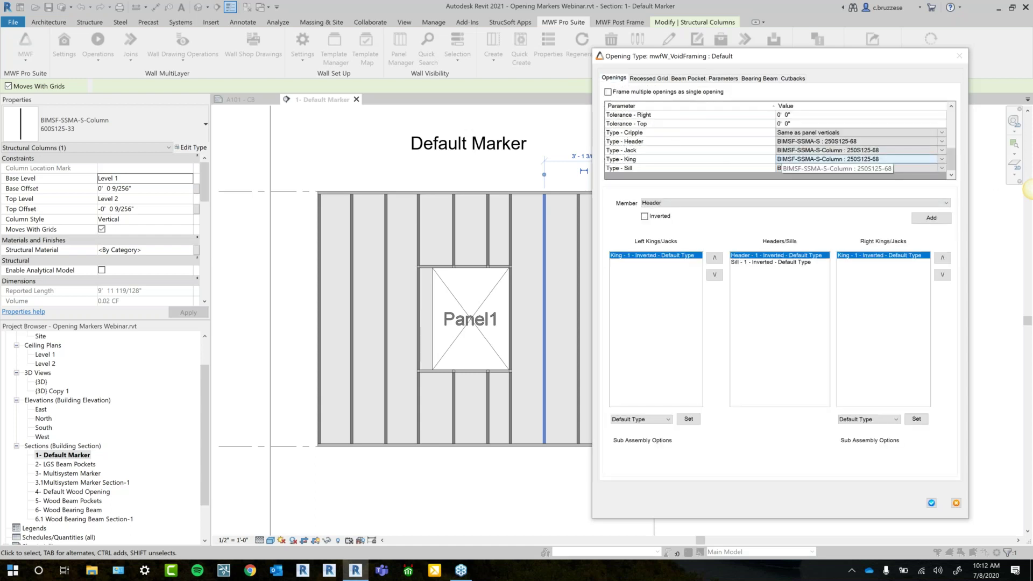
left_click(939, 139)
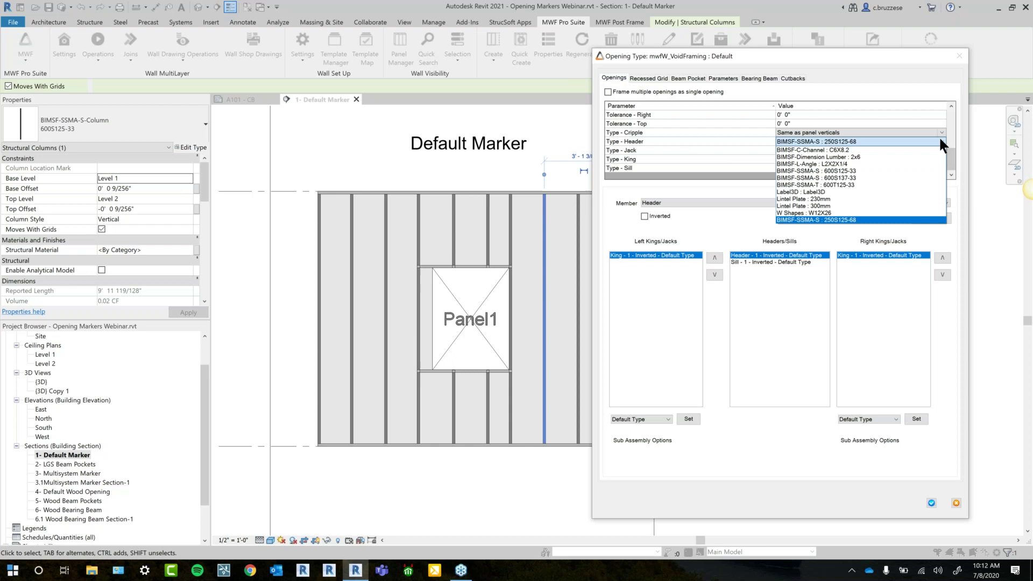
left_click(854, 178)
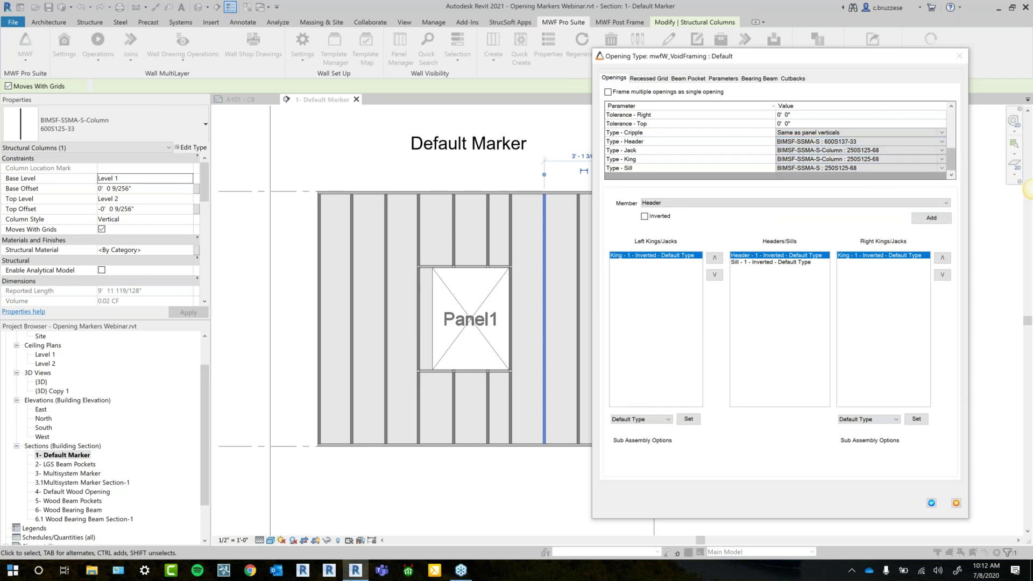
left_click(940, 152)
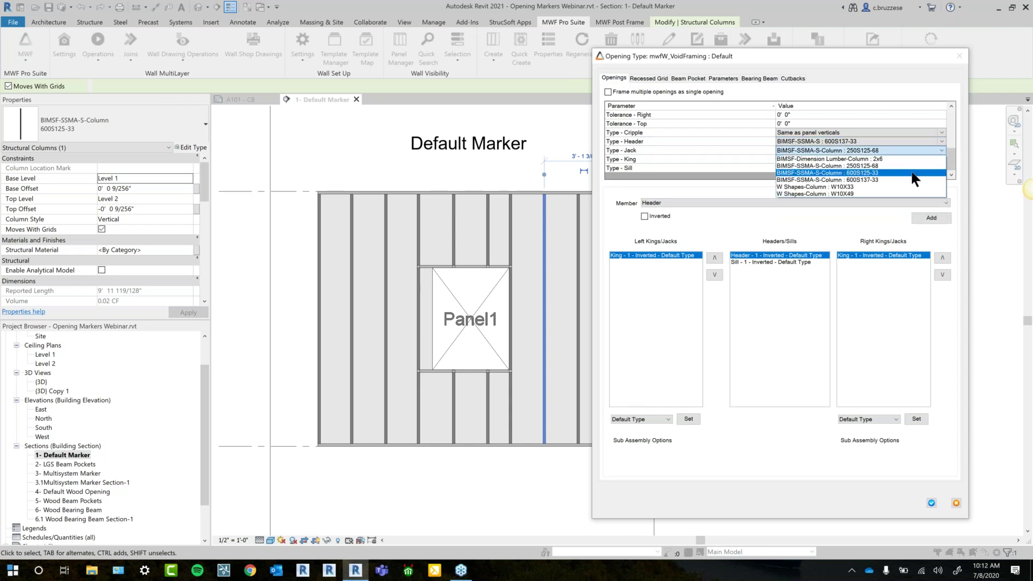
left_click(912, 174)
left_click(939, 141)
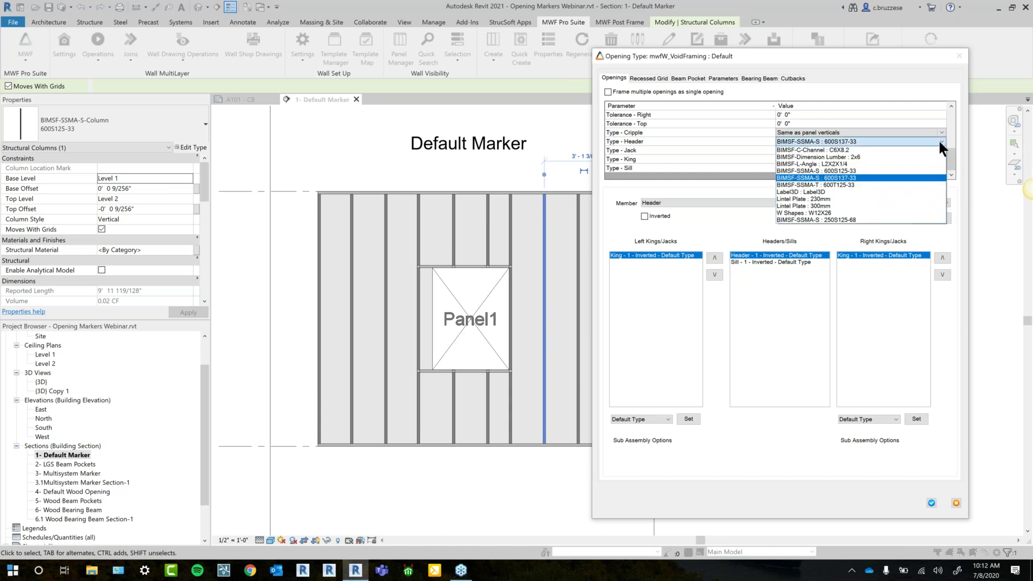
left_click(935, 170)
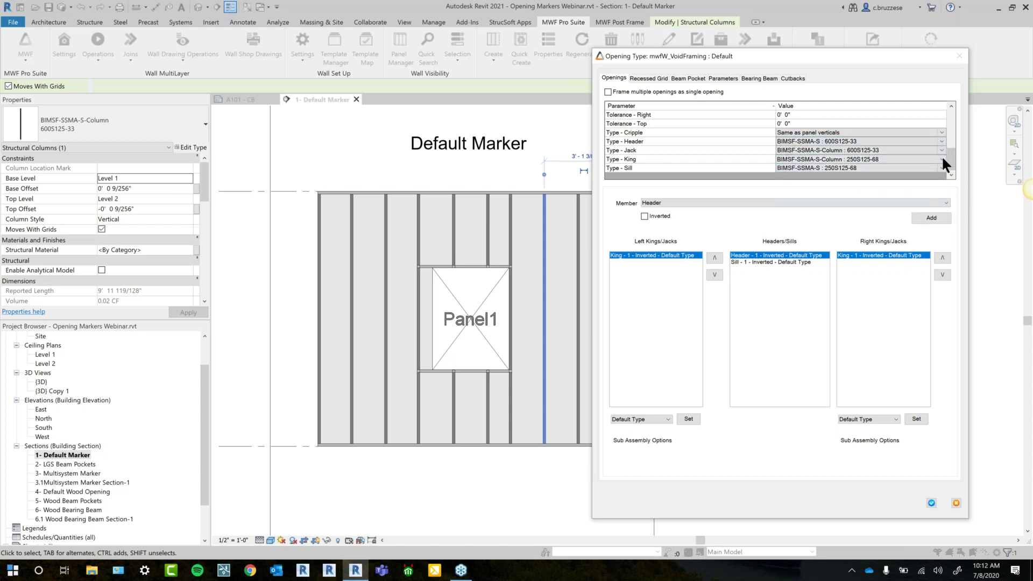
Set the marker's Type - King to BIMSF-SSMA-S-Column : 600S125-33 and Type - Sill to BIMSF-SSMA-S : 600S125-33.
left_click(941, 159)
left_click(899, 181)
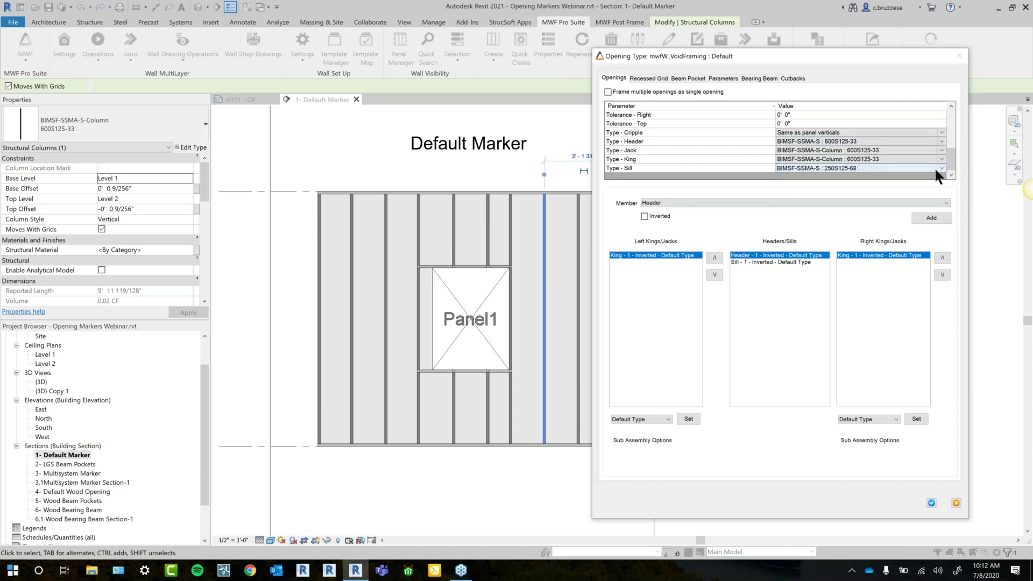
left_click(934, 169)
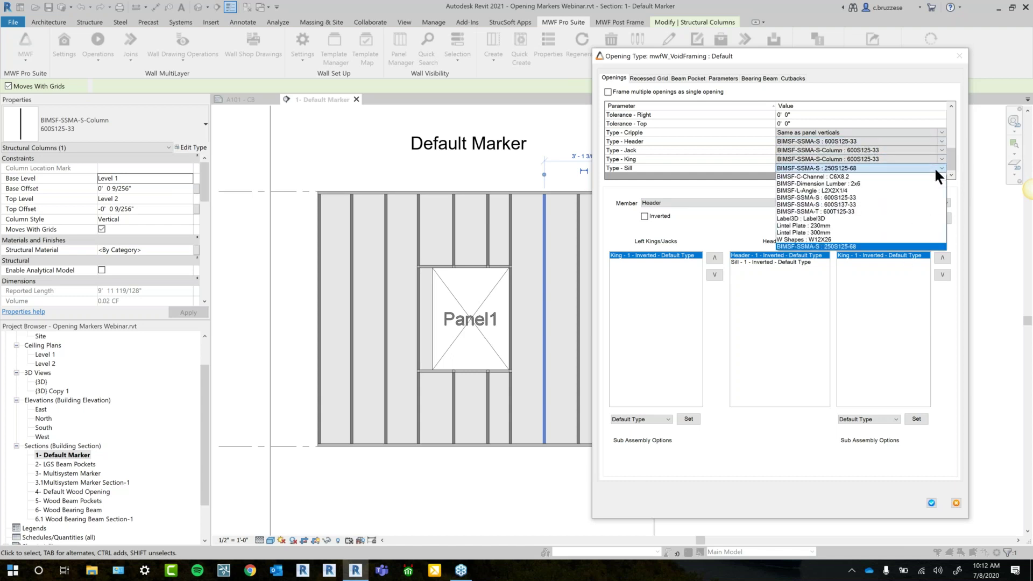
left_click(854, 205)
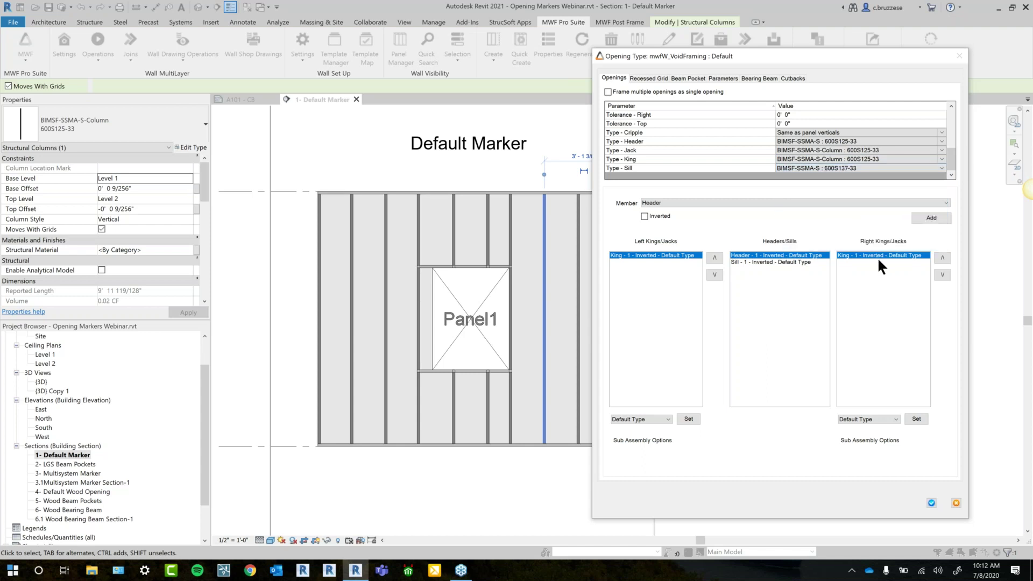
left_click(935, 167)
left_click(867, 196)
left_click(695, 203)
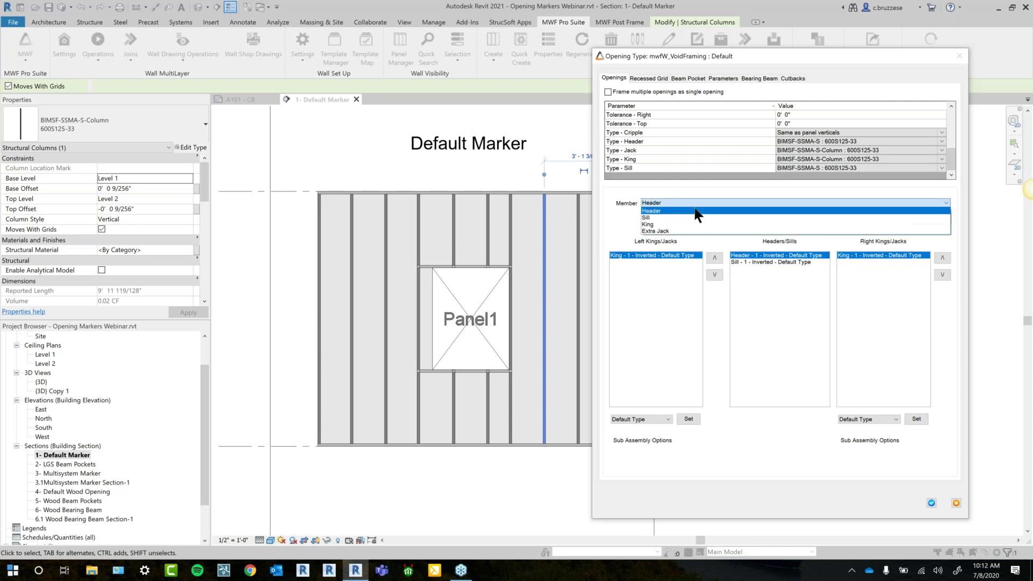
left_click(606, 220)
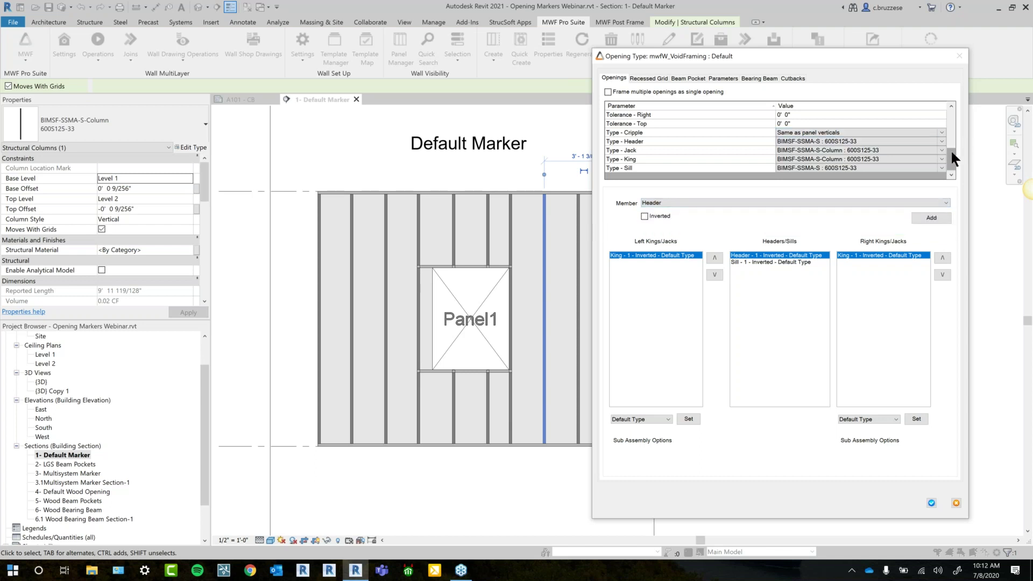
mouse_move(950, 150)
left_mouse_down()
mouse_move(948, 130)
mouse_move(948, 170)
left_mouse_up()
Add a second Header member to the Default marker and a second King member on both sides.
left_click(667, 202)
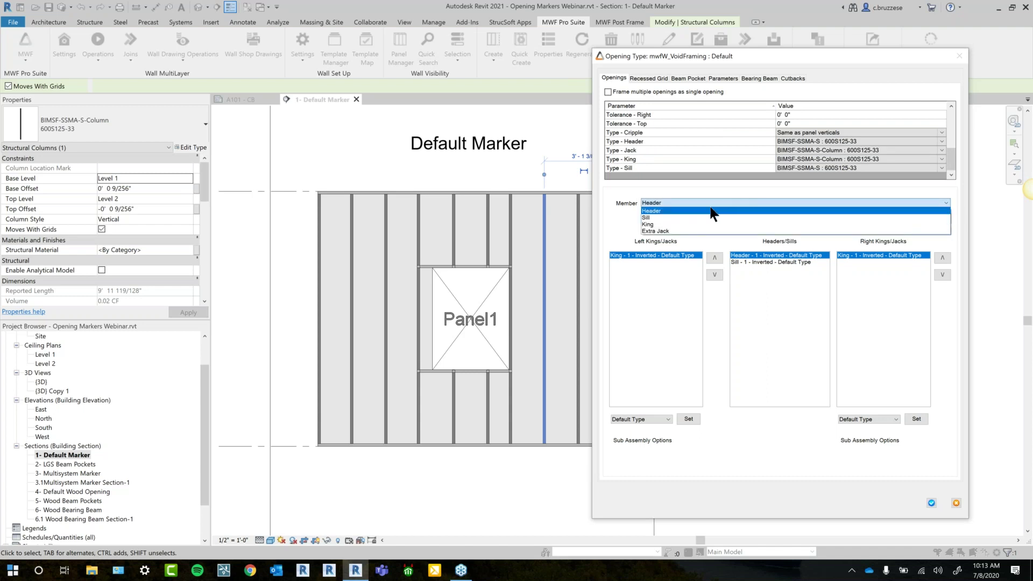
left_click(651, 211)
left_click(915, 215)
left_click(663, 202)
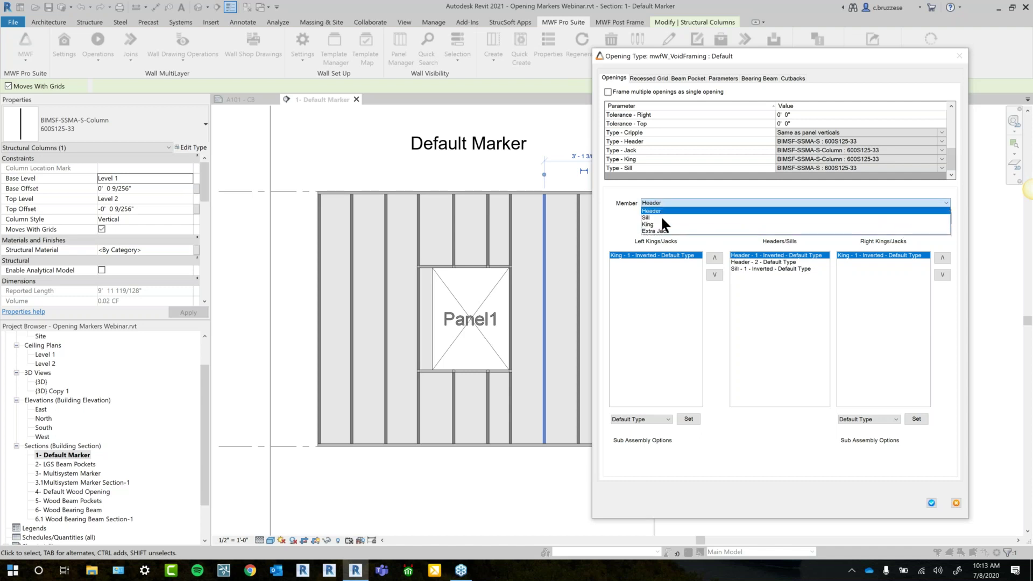
left_click(657, 225)
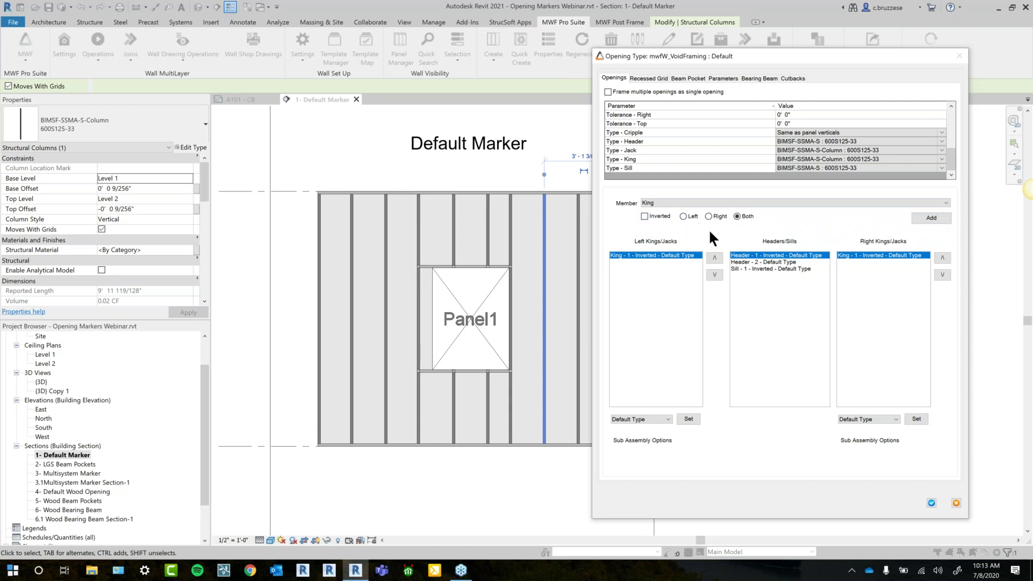
left_click(929, 220)
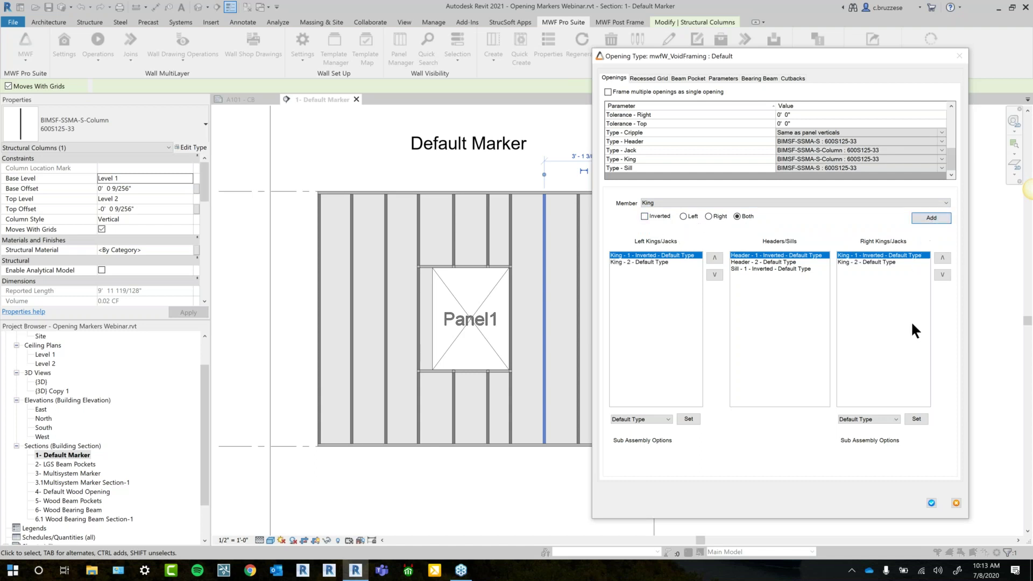
Invert the marker's Header - 2 member and select King - 2 among the right kings.
right_click(780, 263)
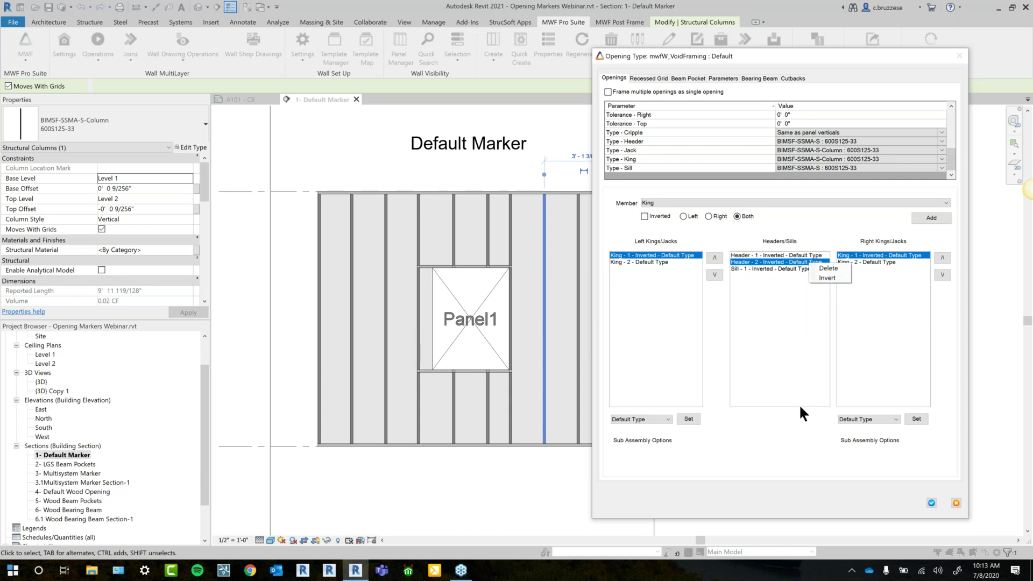
left_click(780, 325)
left_click(866, 262, "ctrl")
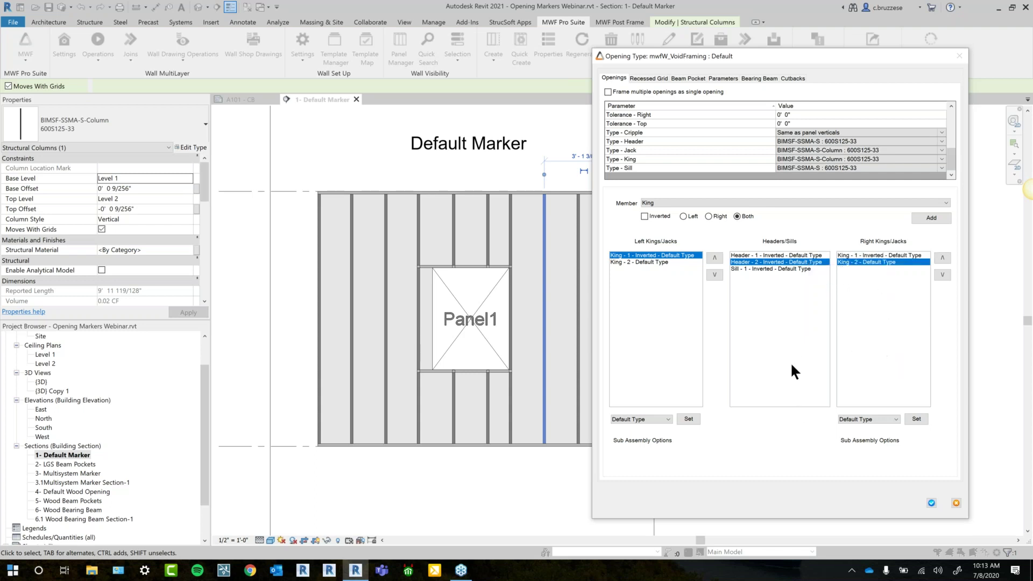
left_click(656, 262)
left_click(667, 419)
left_click(676, 301)
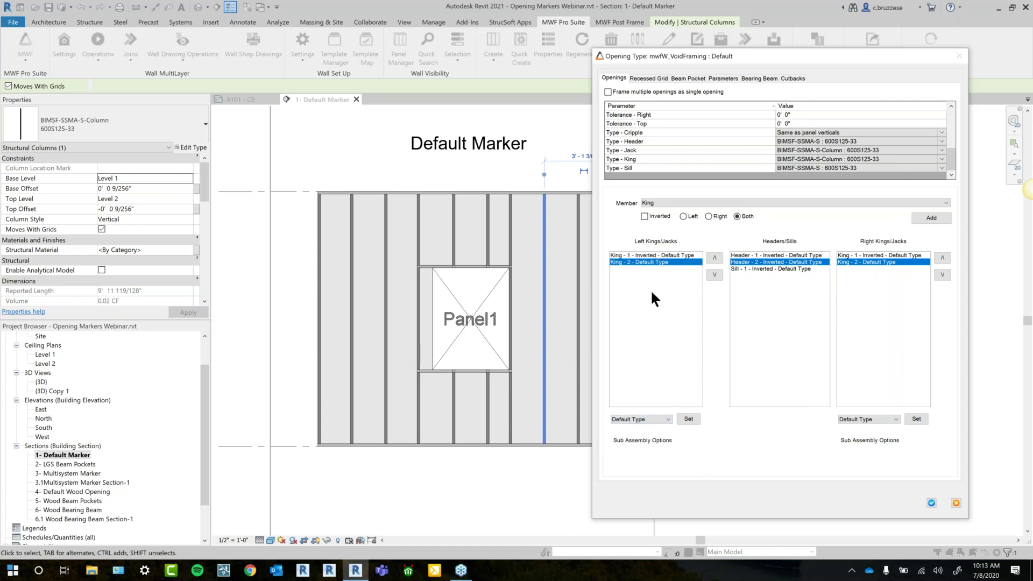
left_click(670, 255)
left_click(662, 419)
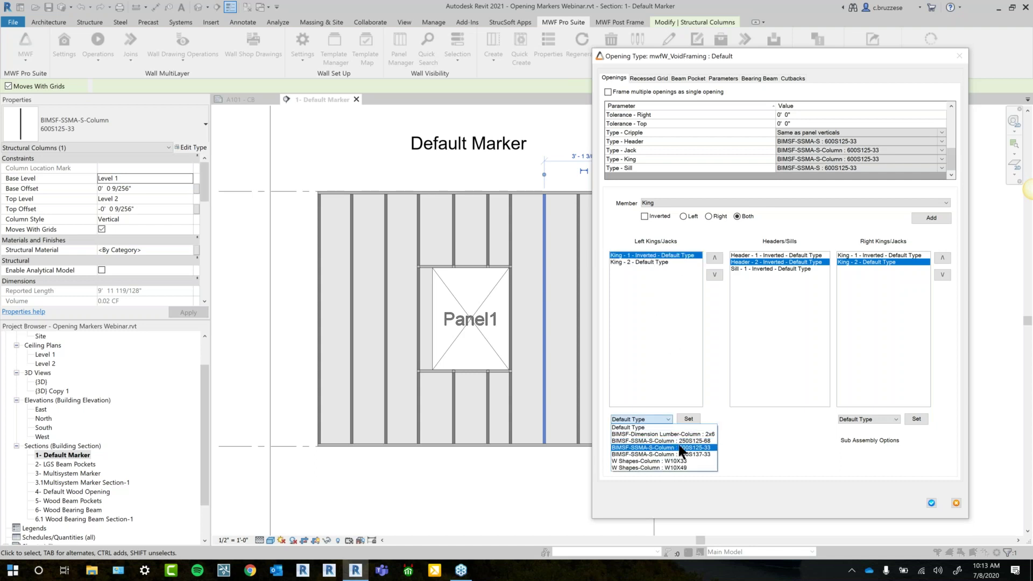
left_click(657, 344)
Set the left King - 2 to BIMSF-SSMA-S-Column : 600S137-33 and the left King - 1 to BIMSF-SSMA-S-Column : 600S125-33.
left_click(644, 262)
left_click(659, 418)
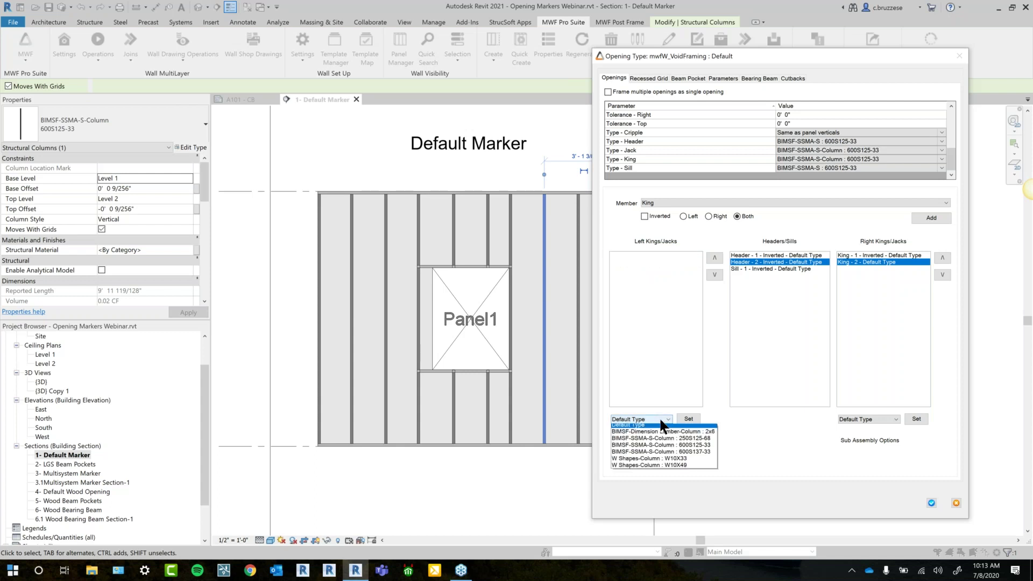
left_click(668, 455)
left_click(687, 419)
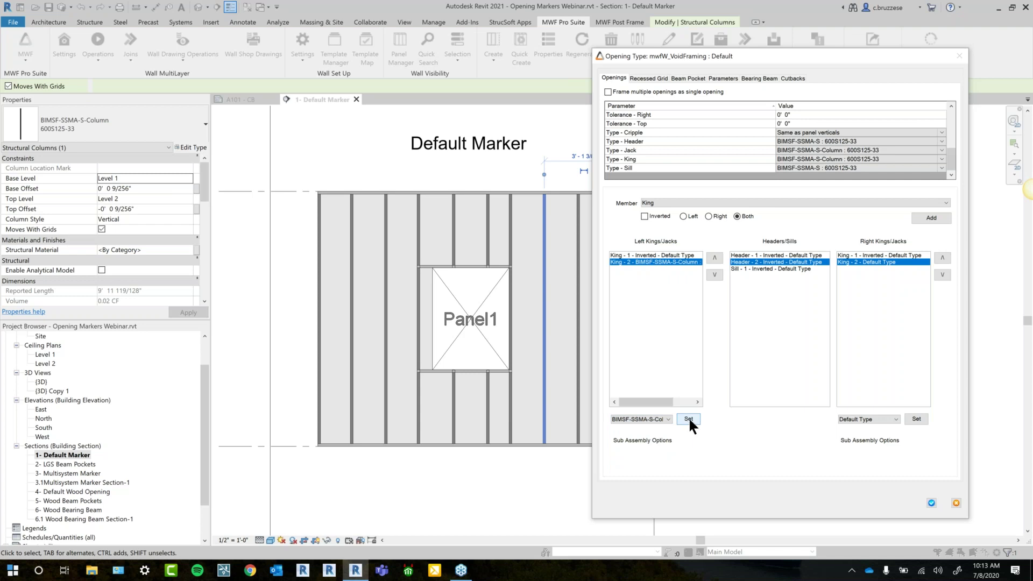
left_click(669, 256)
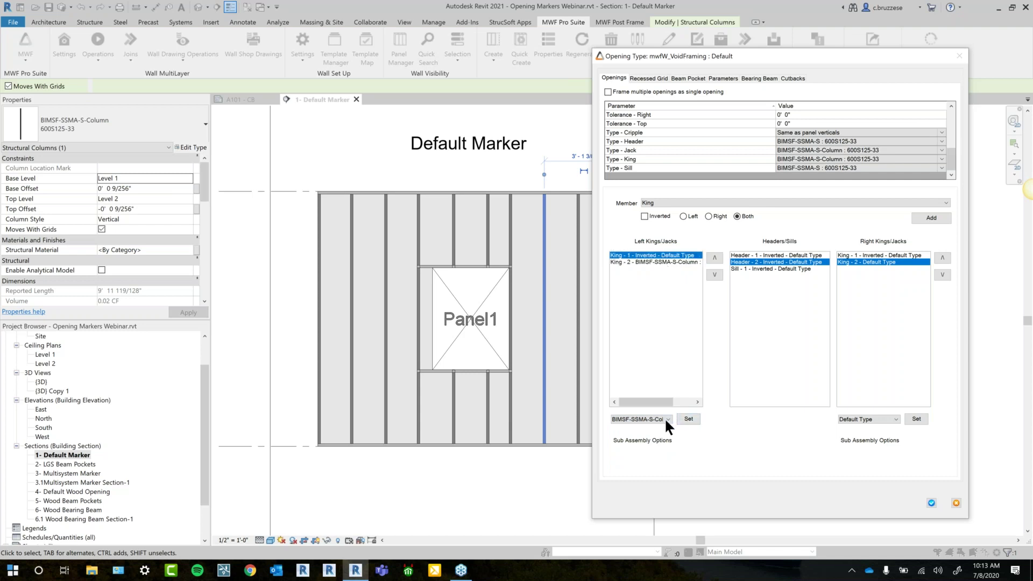
left_click(647, 418)
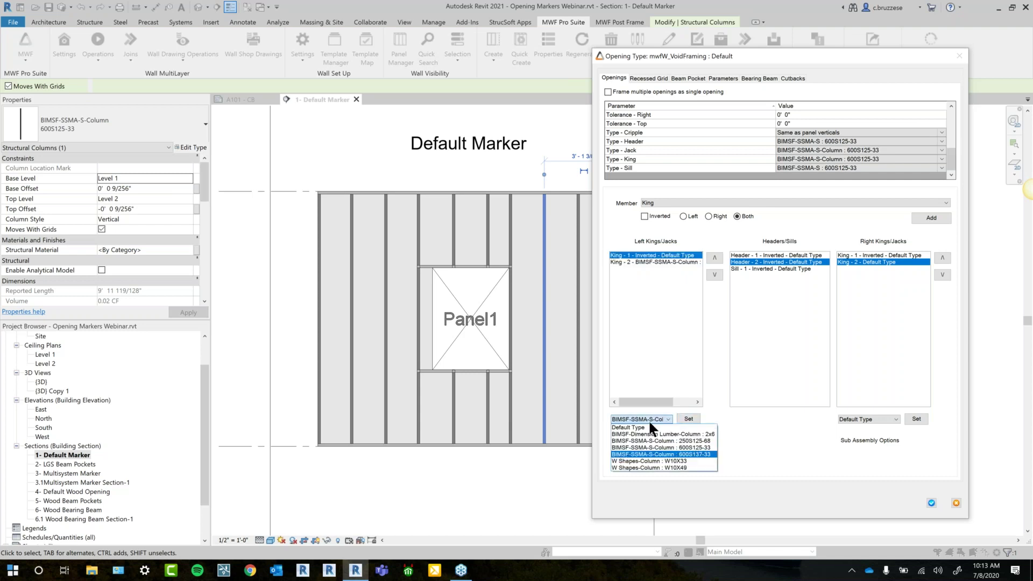
left_click(661, 447)
left_click(687, 419)
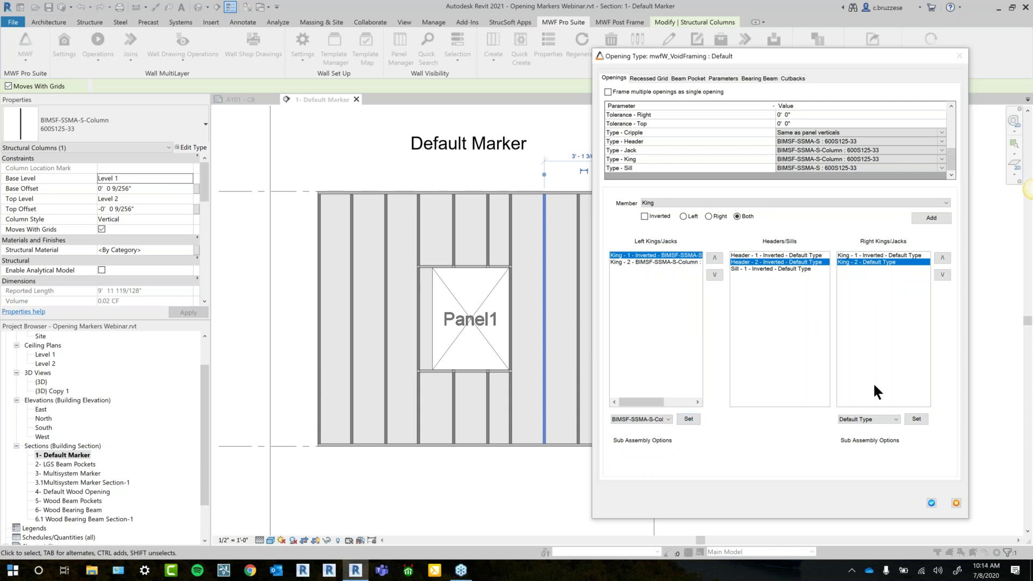
Set the right King - 2 to BIMSF-SSMA-S-Column : 600S137-33 and the right King - 1 to a BIMSF-SSMA-S-Column type.
left_click(872, 415)
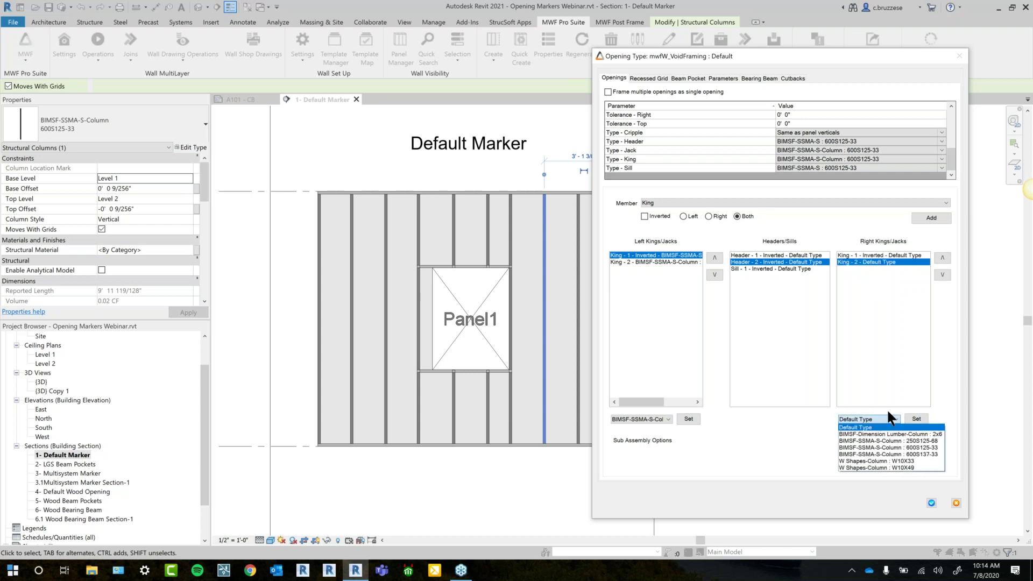
left_click(935, 454)
left_click(919, 418)
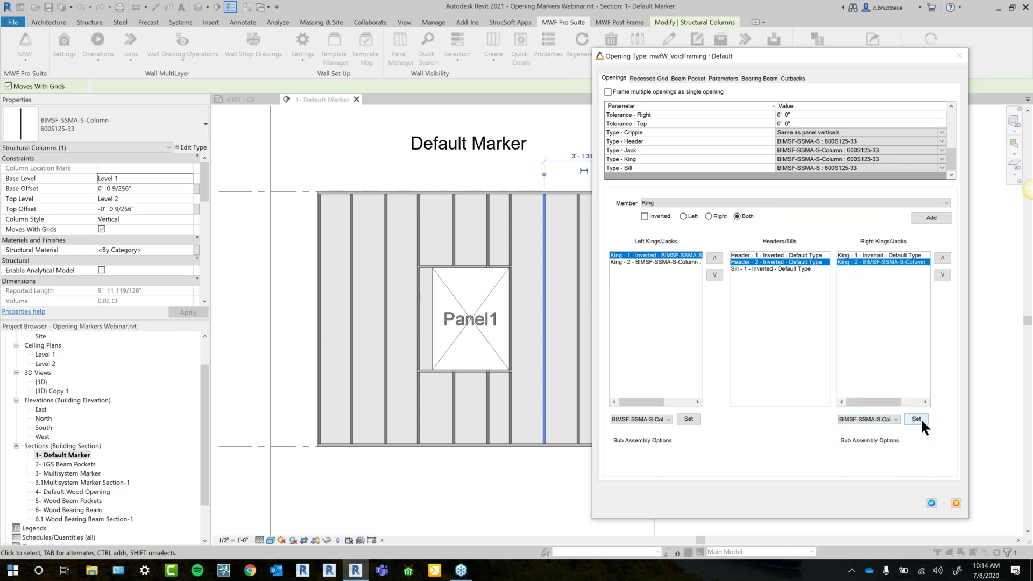
left_click(904, 255)
left_click(882, 418)
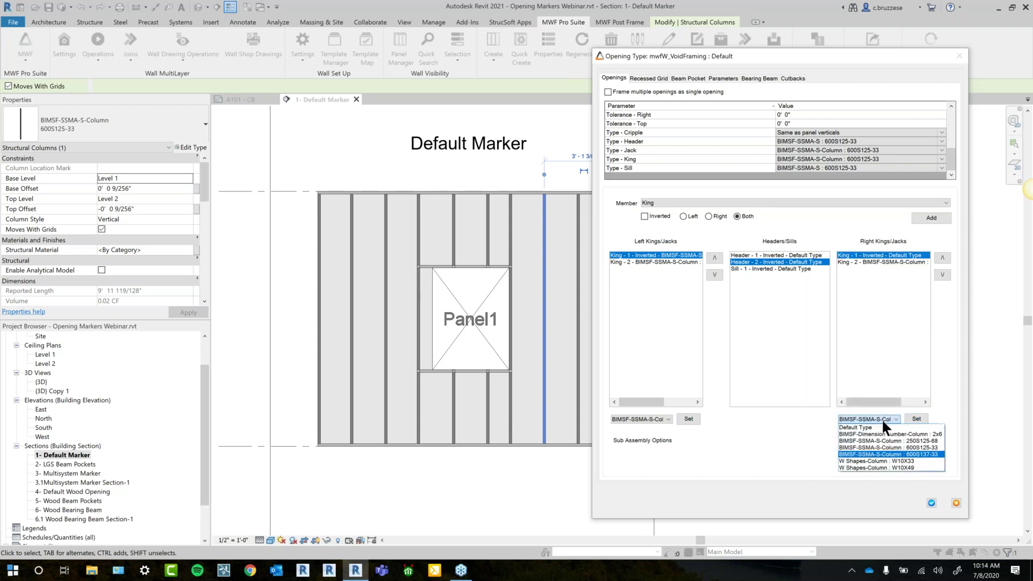
left_click(920, 471)
left_click(916, 422)
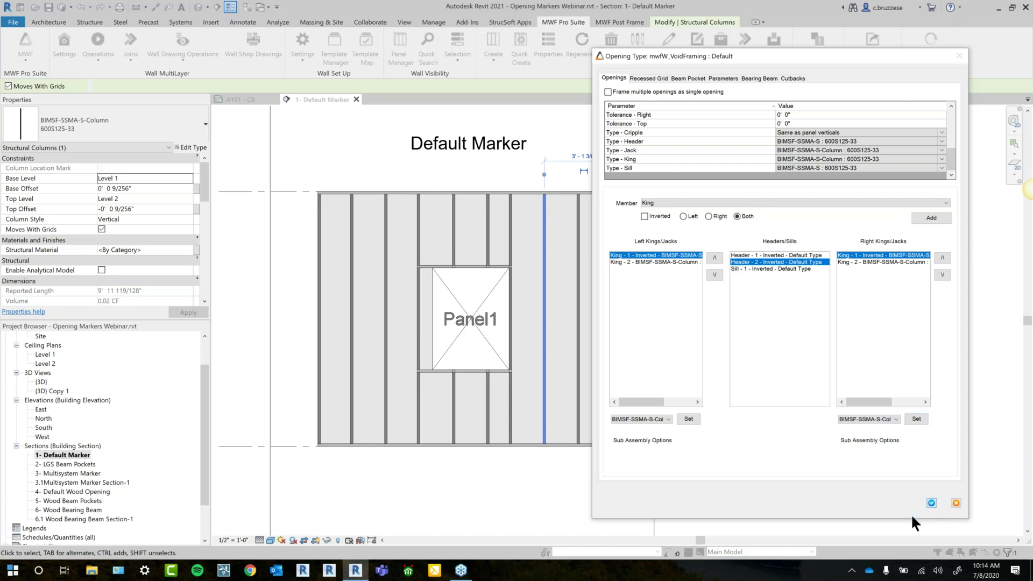
Accept the Default marker's member changes, close the Marker Manager and regenerate Panel1.
left_click(931, 503)
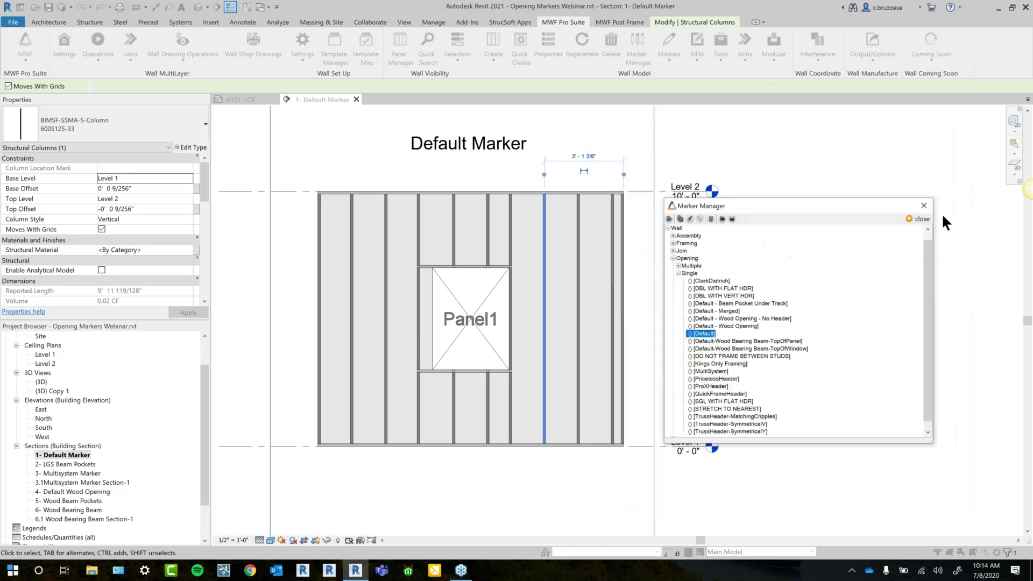
left_click(909, 219)
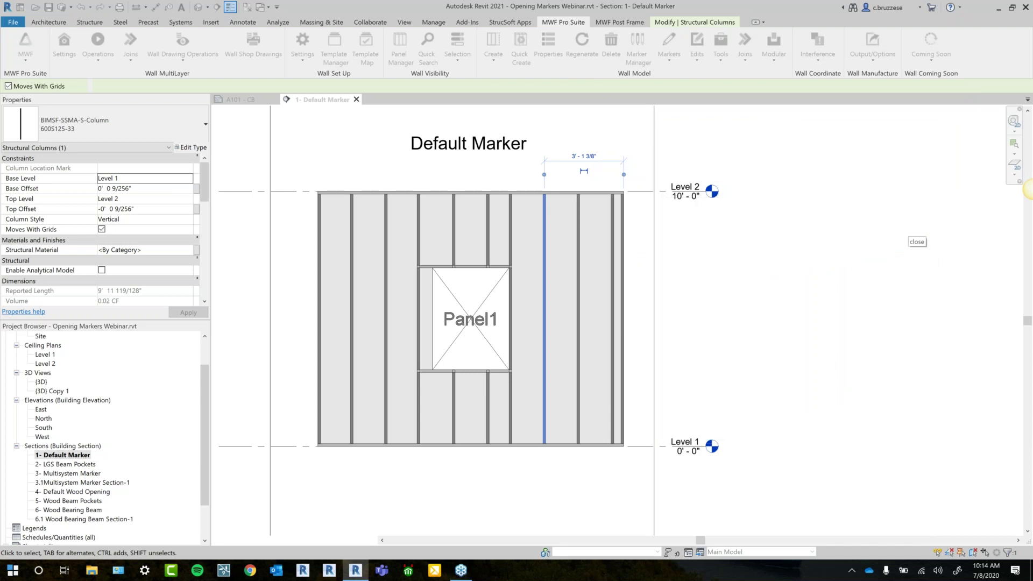
left_click(581, 49)
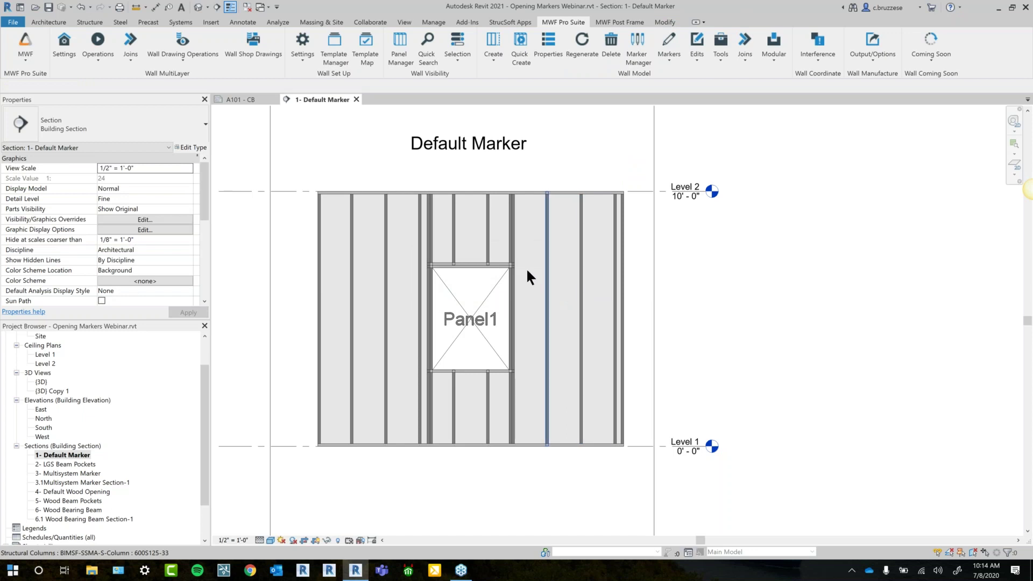
Open the Default single opening marker again and enable its recessed grid.
left_click(639, 43)
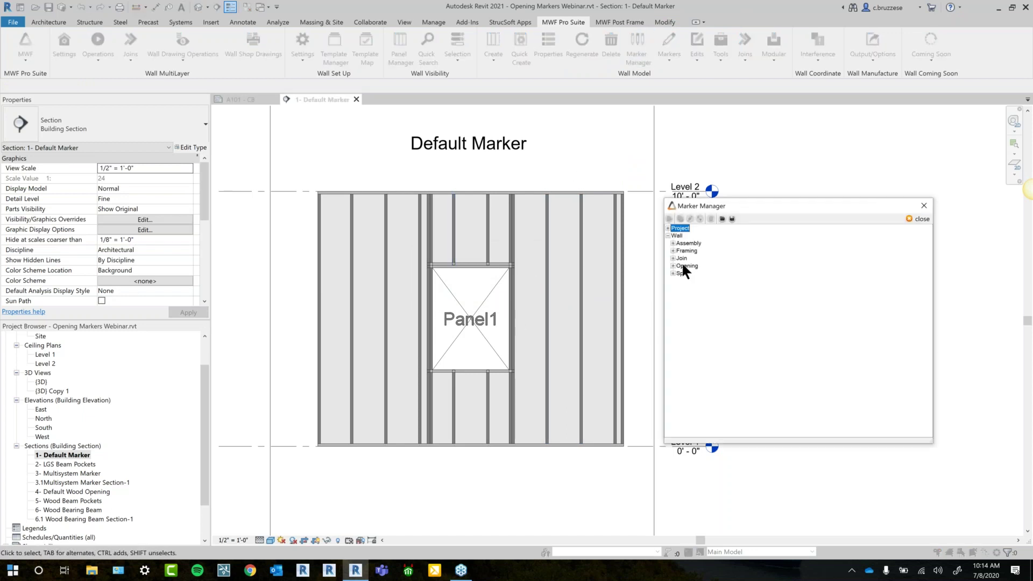
left_click(675, 265)
left_click(677, 281)
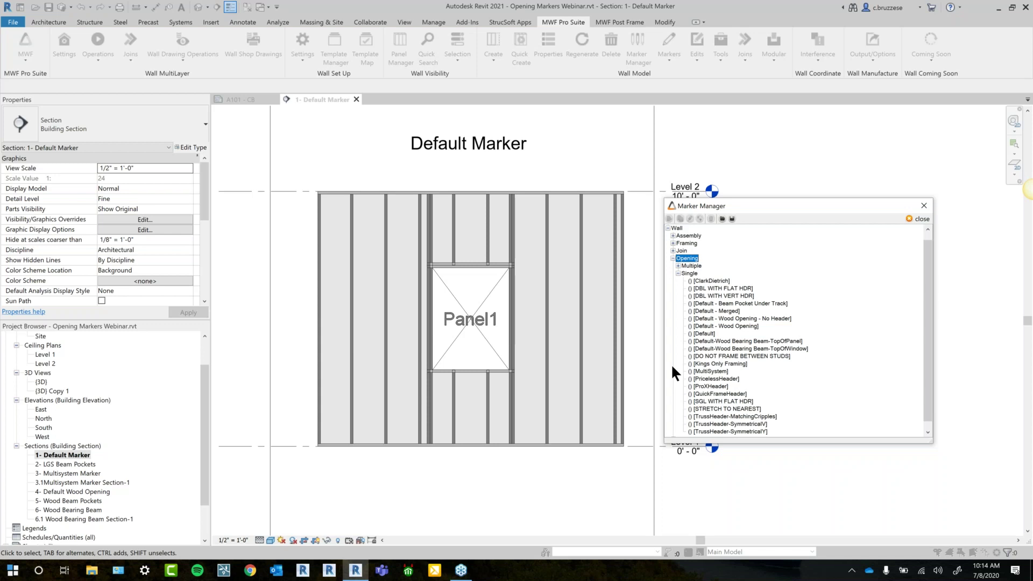
double_click(702, 334)
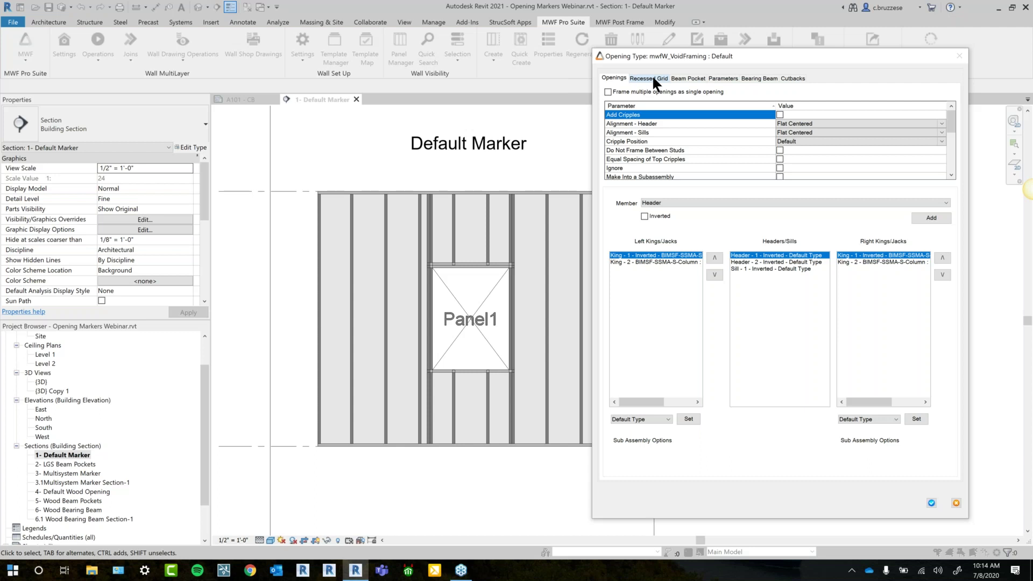
scroll(833, 172, "down", 6)
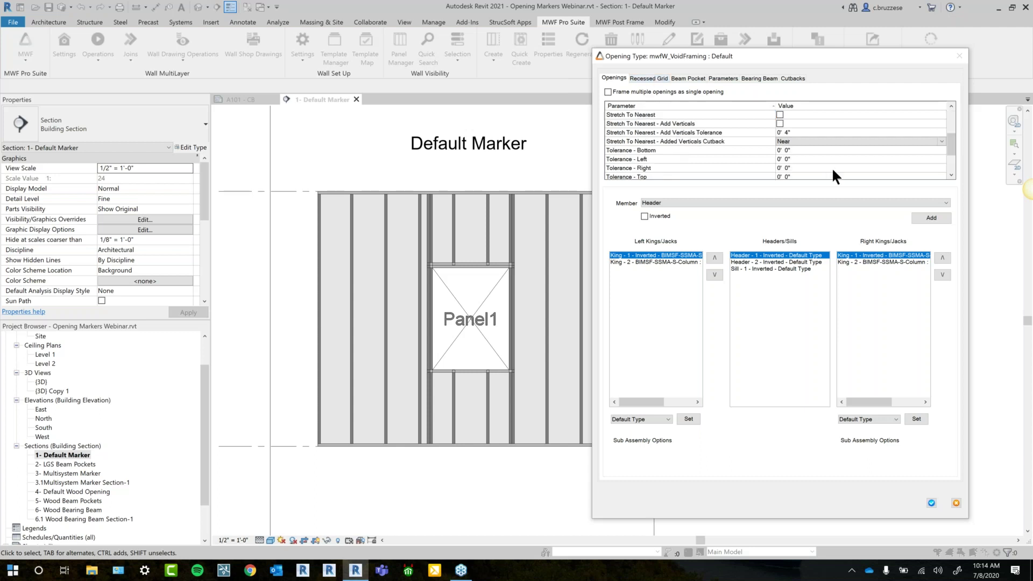
scroll(905, 155, "up", 6)
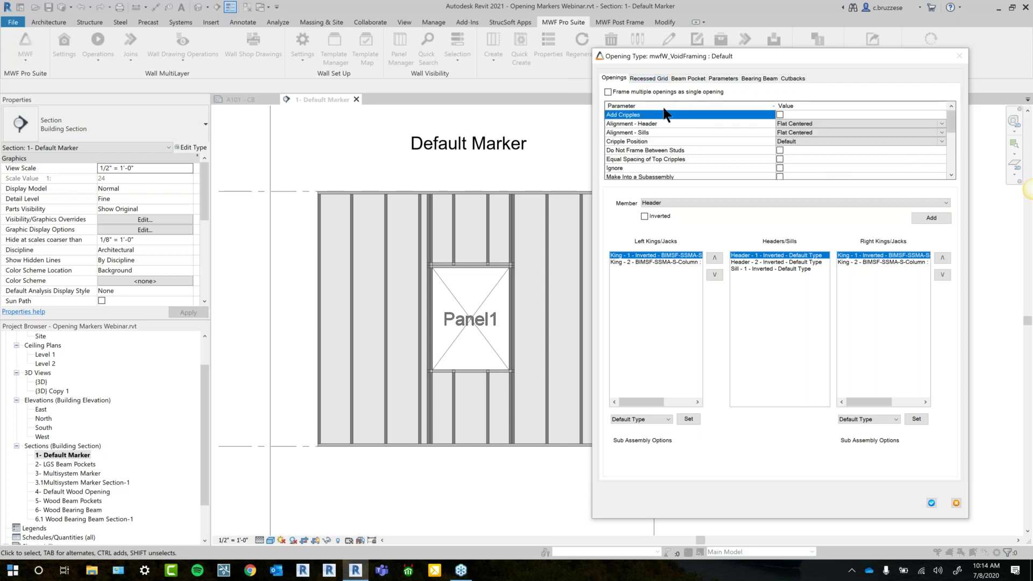
left_click(638, 78)
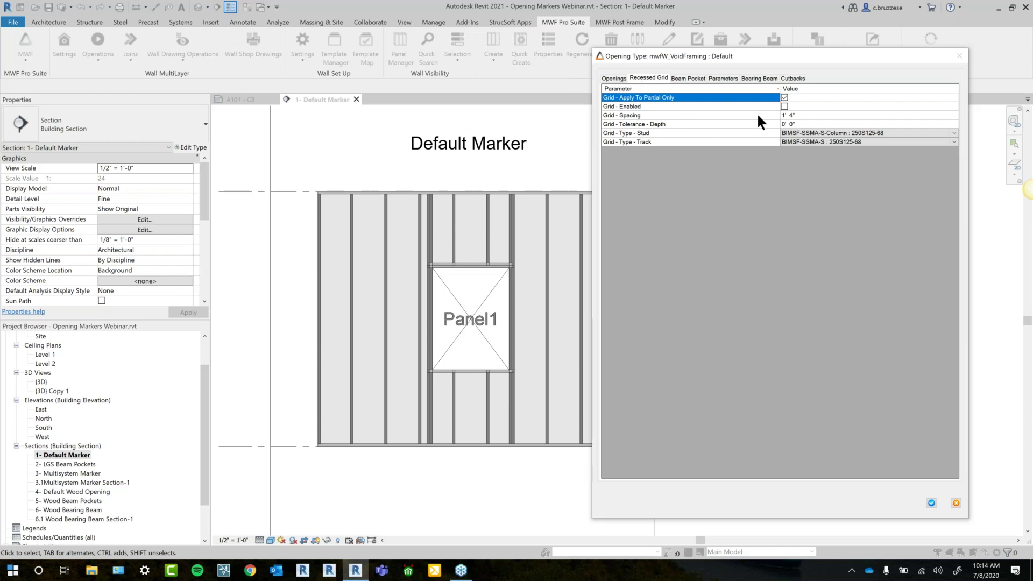
left_click(784, 107)
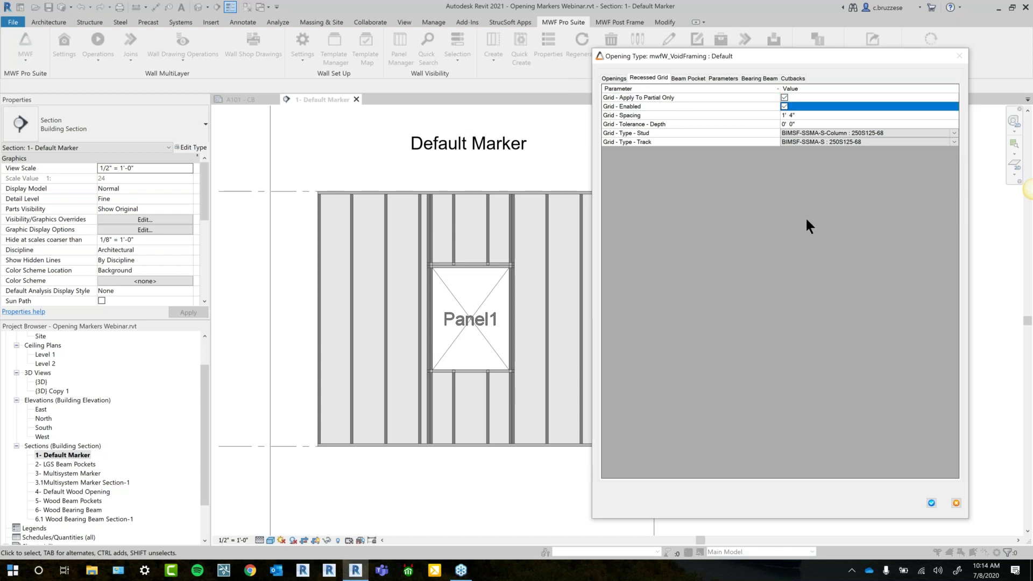
Save the recessed grid setting and regenerate Panel1 with a stud beside the opening selected.
left_click(931, 502)
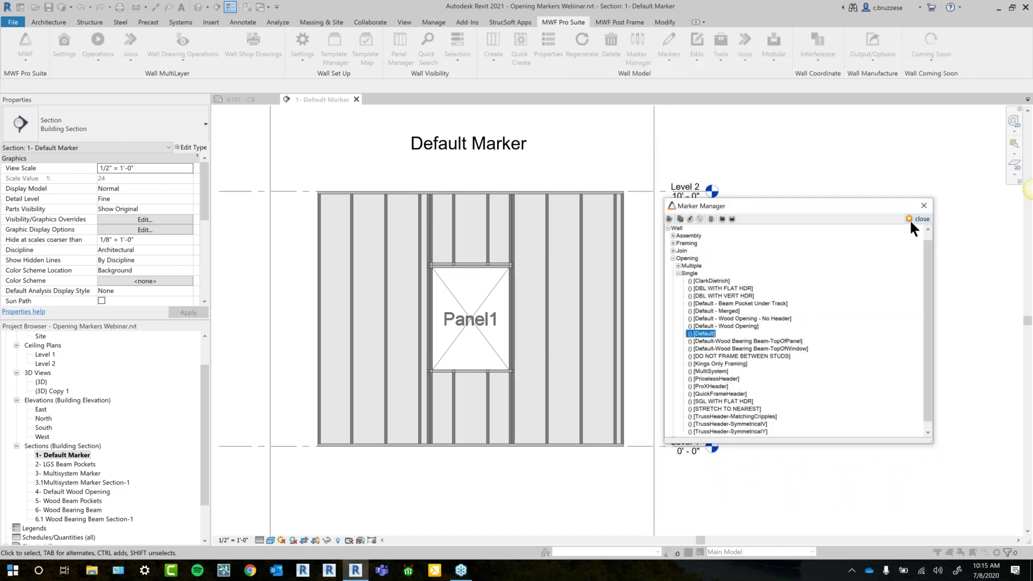
left_click(910, 221)
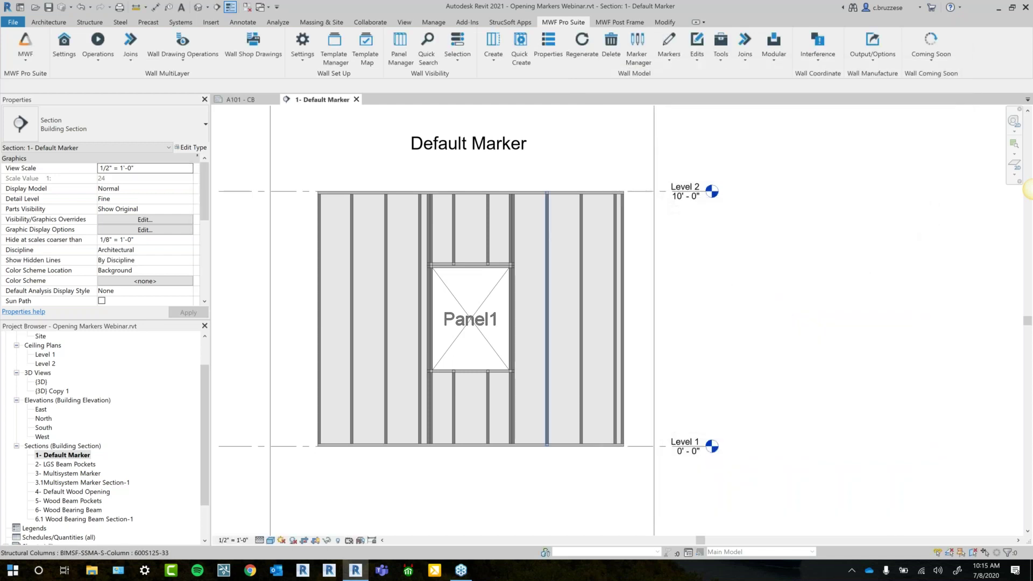
left_click(547, 323)
key("r")
key("g")
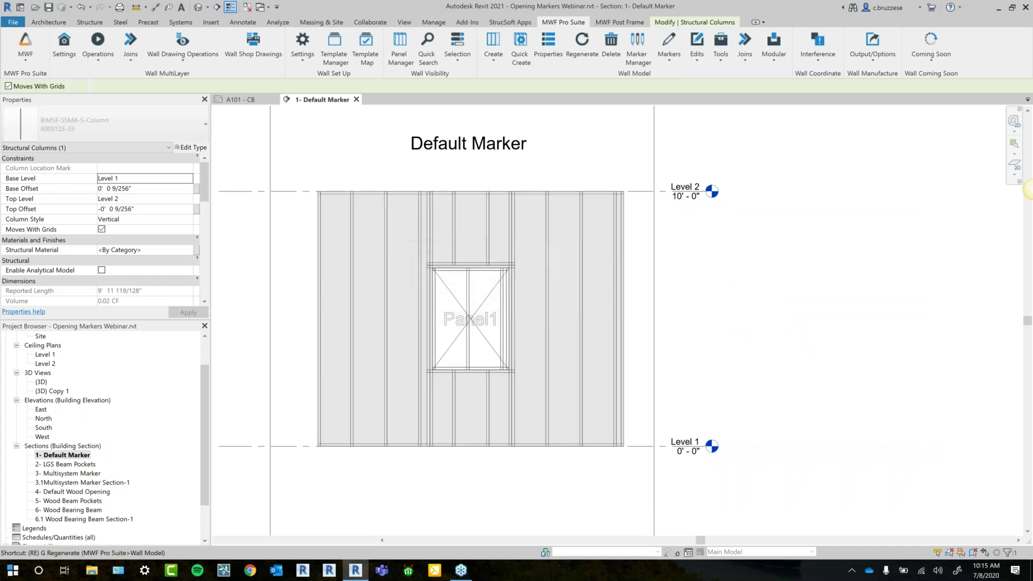
Select the window opening, reopen the Default single opening marker and disable its recessed grid.
left_click(465, 281)
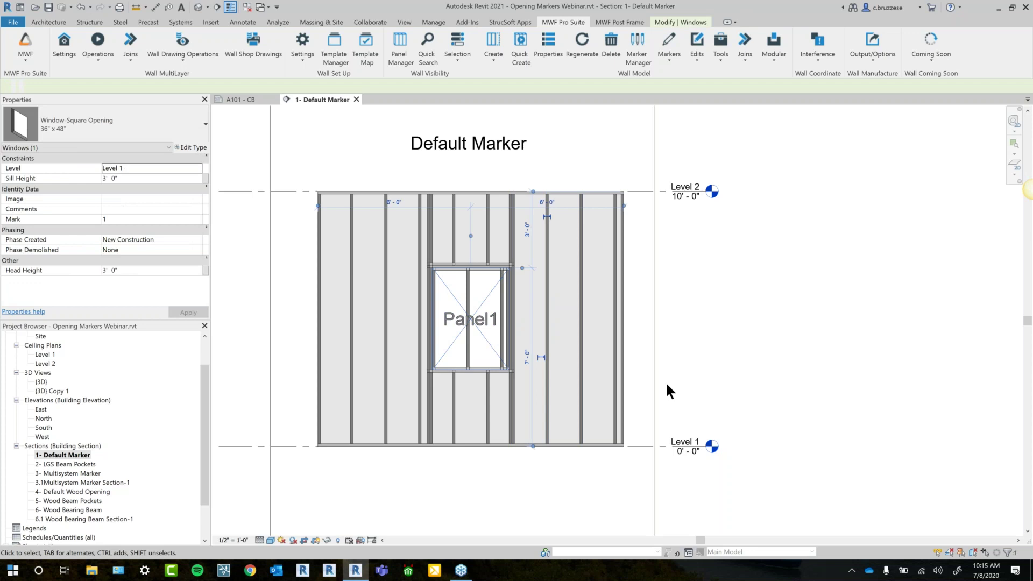
left_click(637, 54)
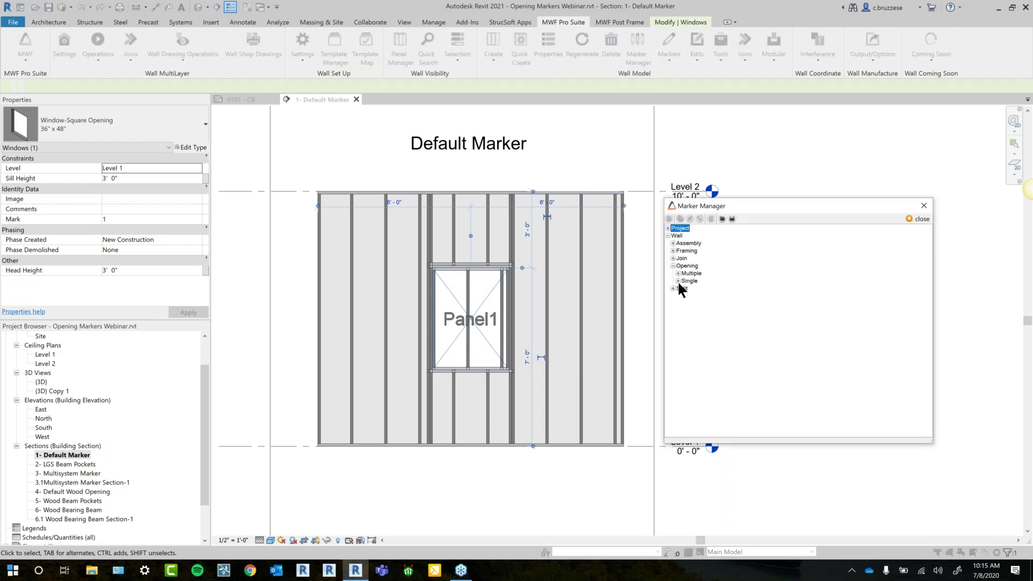
left_click(678, 281)
left_click(704, 333)
double_click(704, 334)
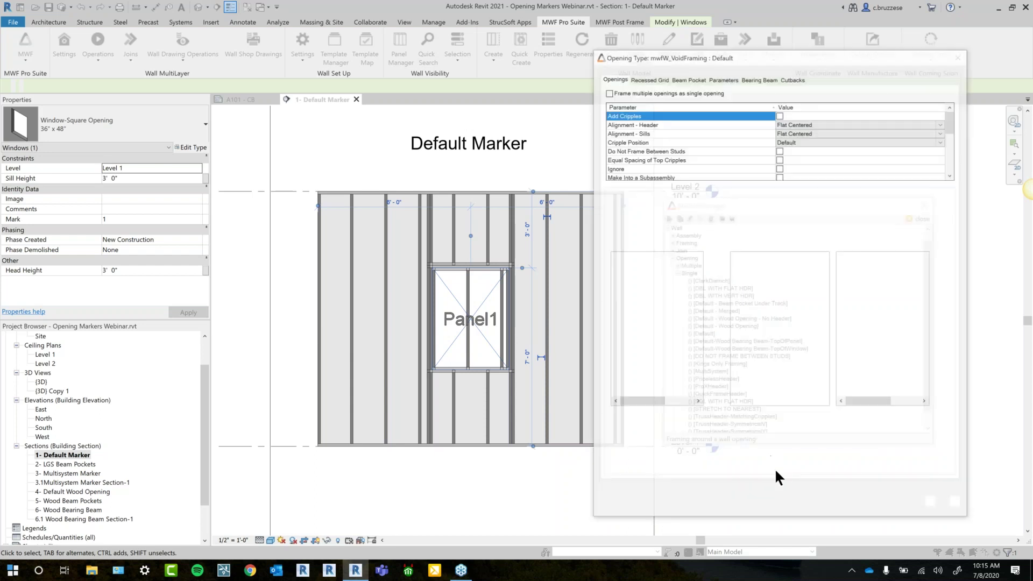
left_click(666, 78)
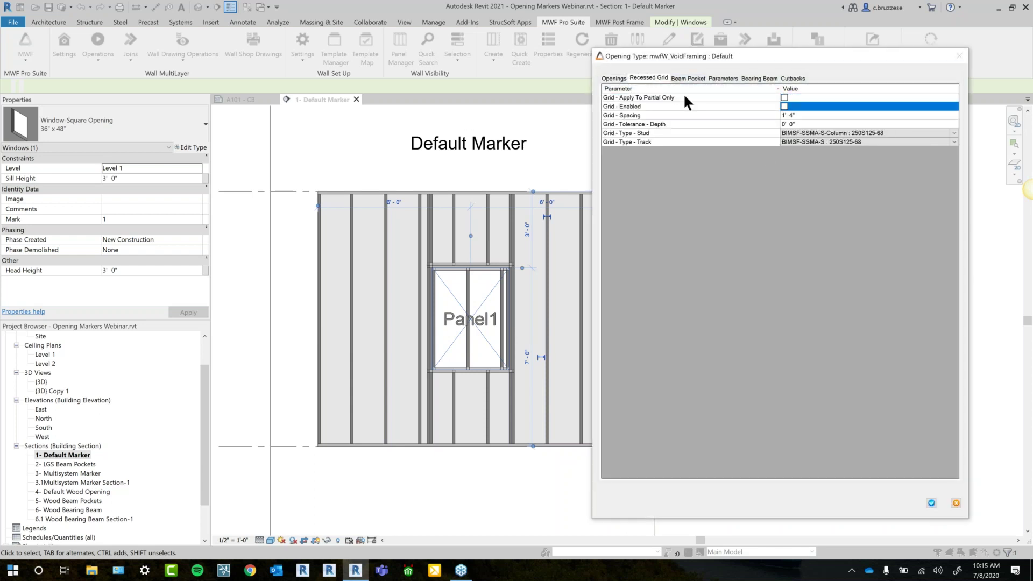
Look over the Default marker's beam pocket and parameter settings, and enable Add Bearing Beam.
left_click(679, 78)
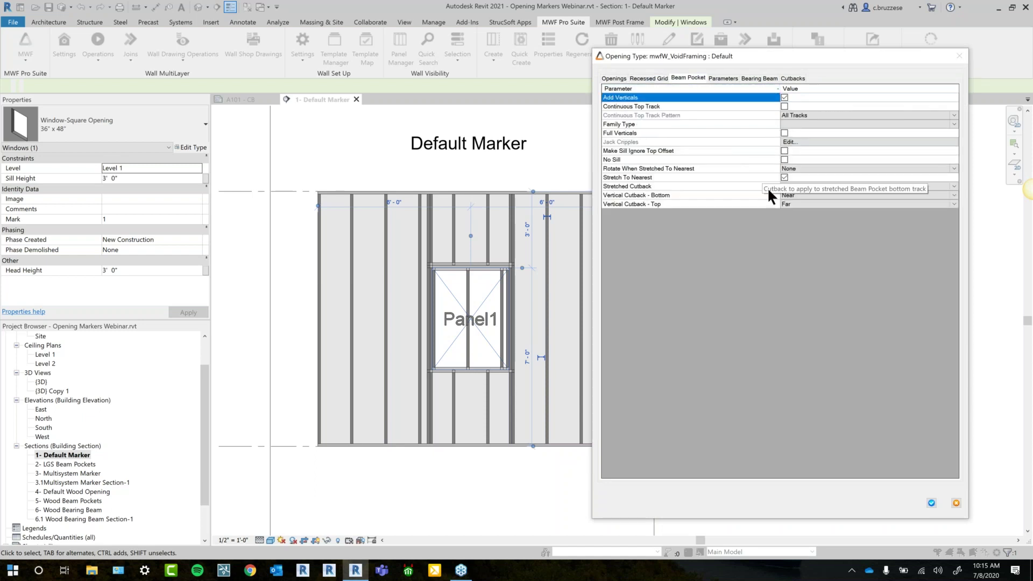
left_click(724, 78)
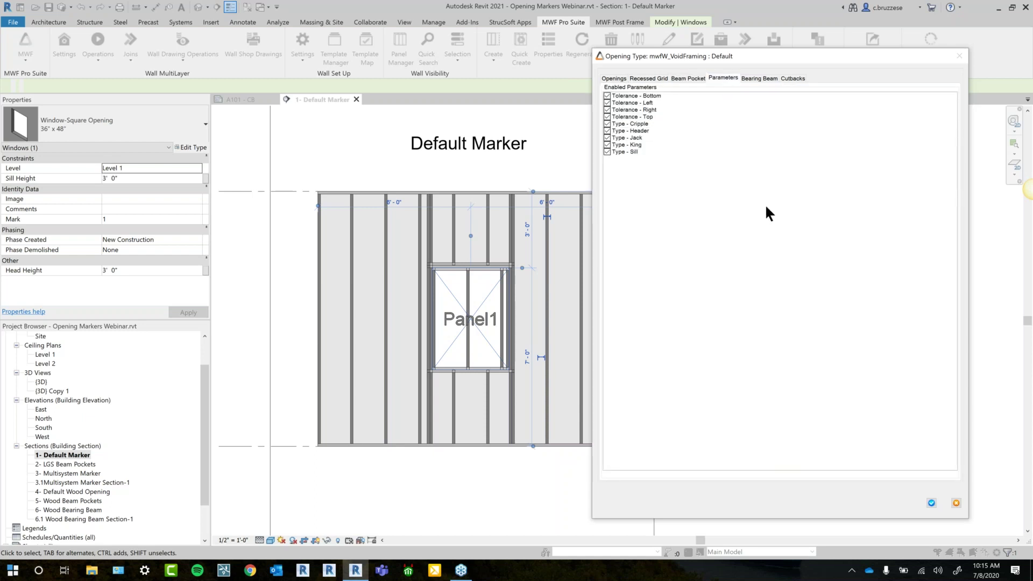
left_click(760, 79)
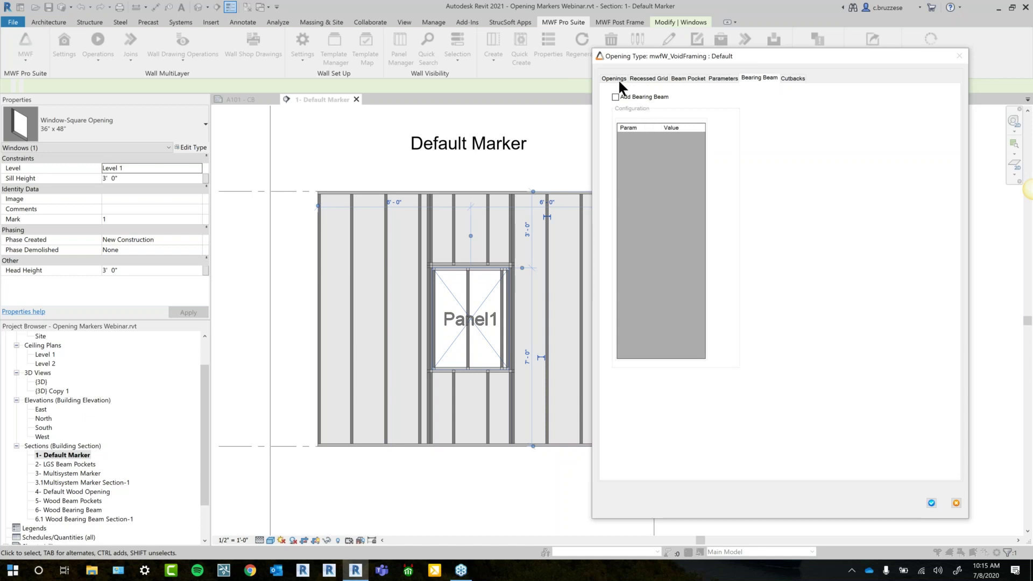
left_click_drag(591, 77, 482, 76)
left_click(532, 97)
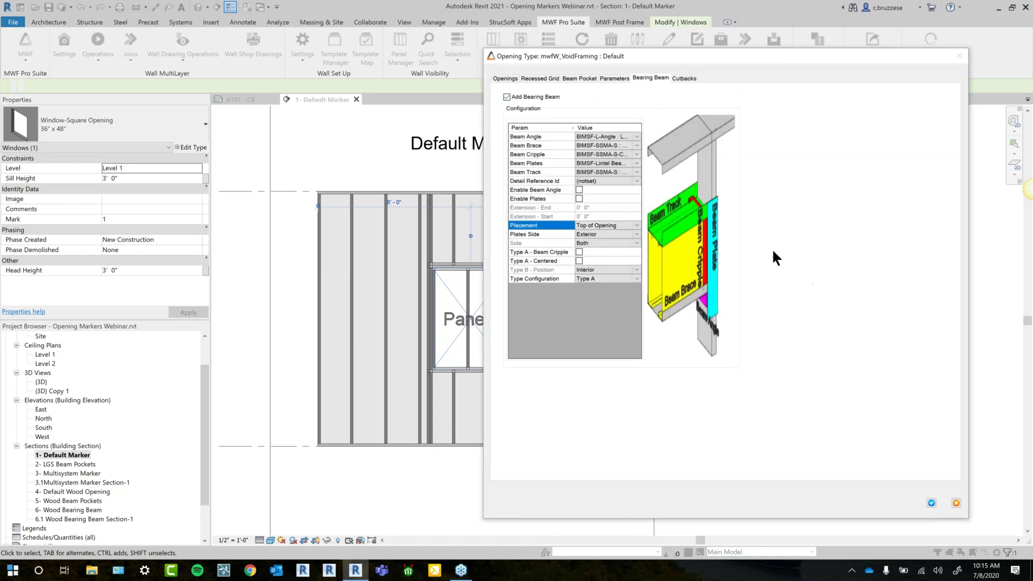
left_click_drag(481, 336, 385, 335)
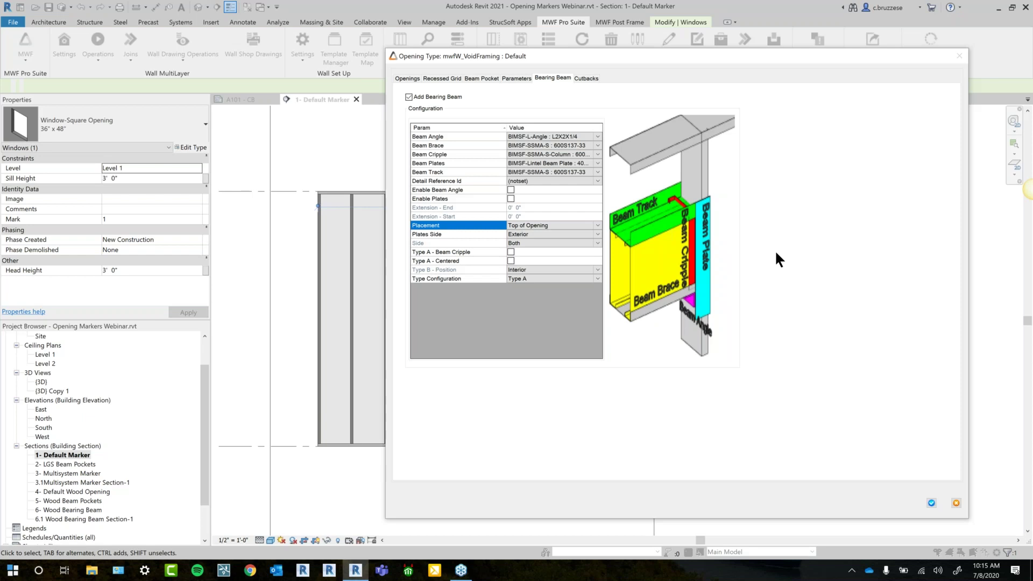
Set the bearing beam's type configuration to Type B and refresh its diagram.
left_click(595, 278)
left_click(556, 296)
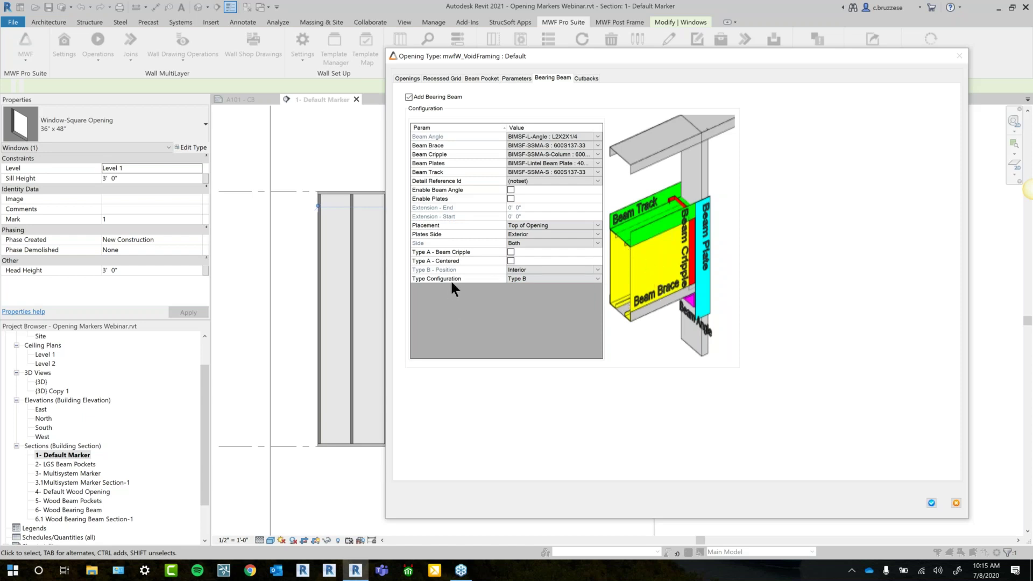
left_click(556, 277)
left_click(527, 294)
left_click(497, 276)
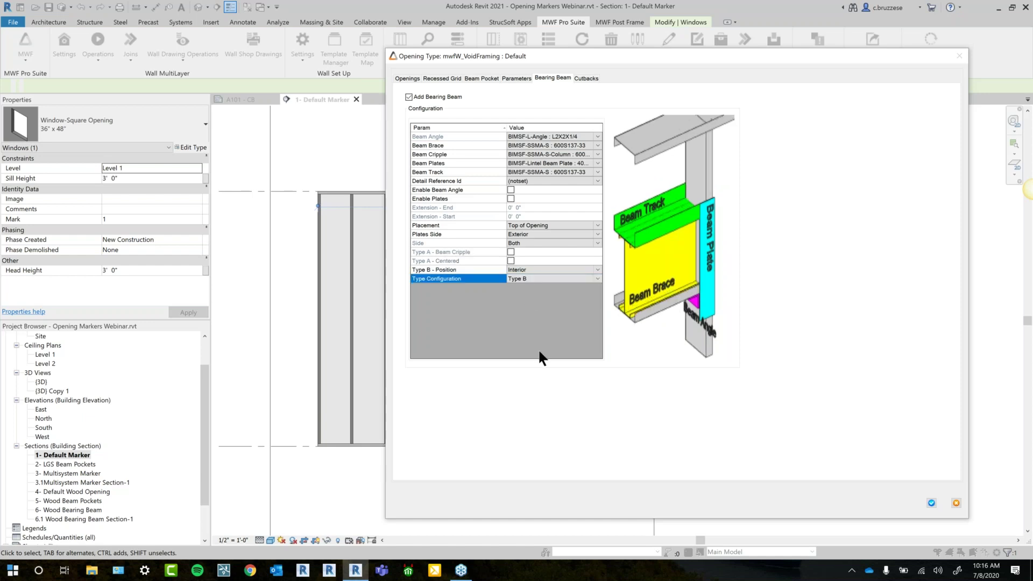
Preview the Type C bearing beam configuration and return the setting to Type A.
left_click(522, 276)
left_click(522, 301)
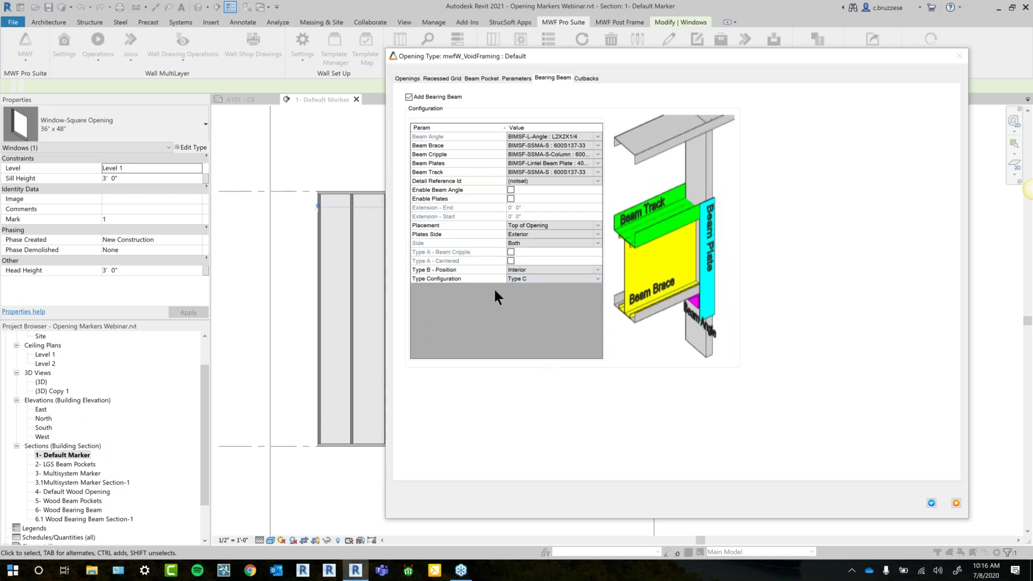
left_click(489, 279)
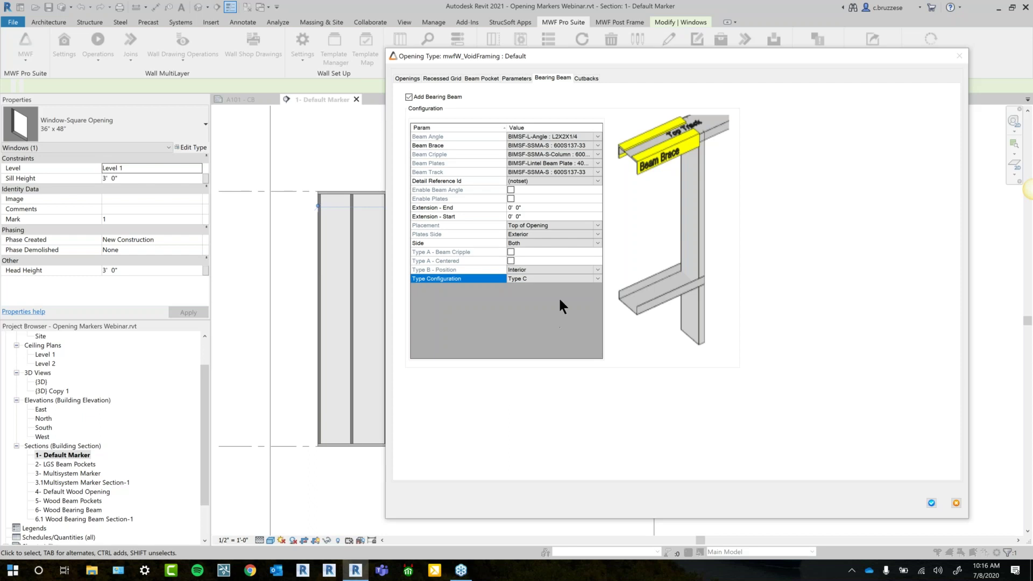
left_click(560, 278)
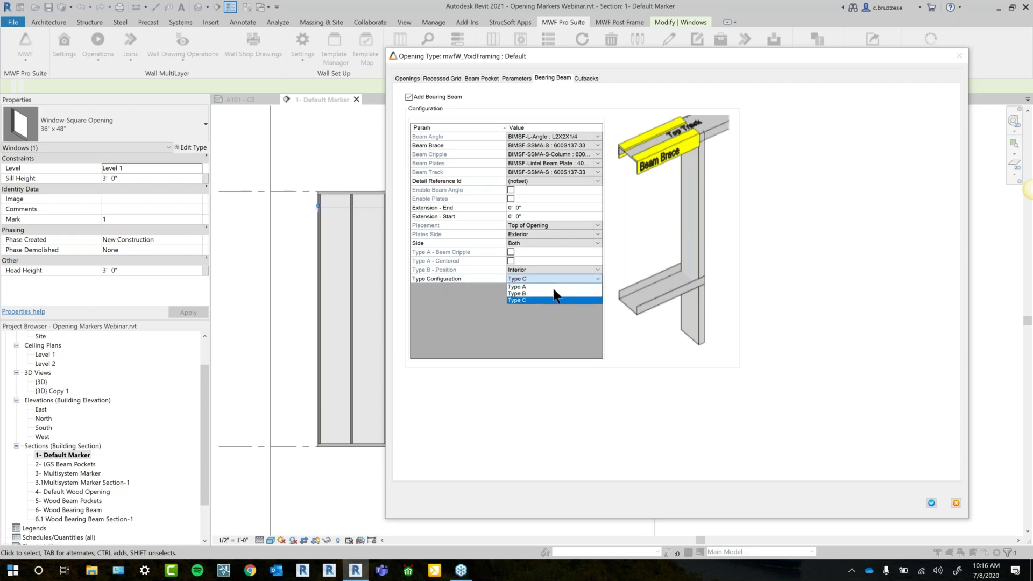
left_click(537, 288)
left_click(473, 277)
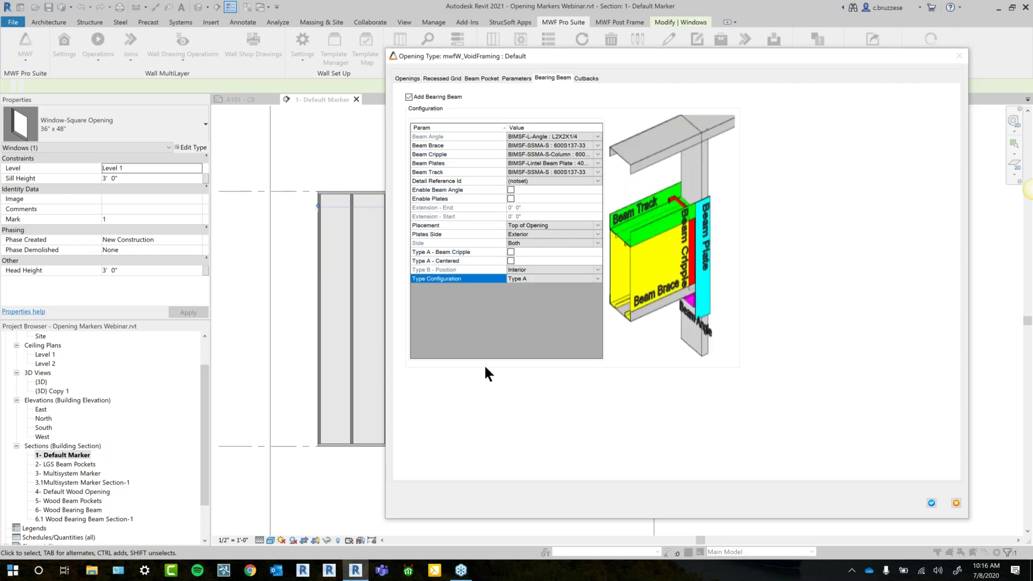
Preview the Type A bearing beam with Top of Panel placement and return the placement to Top of Opening.
left_click(596, 224)
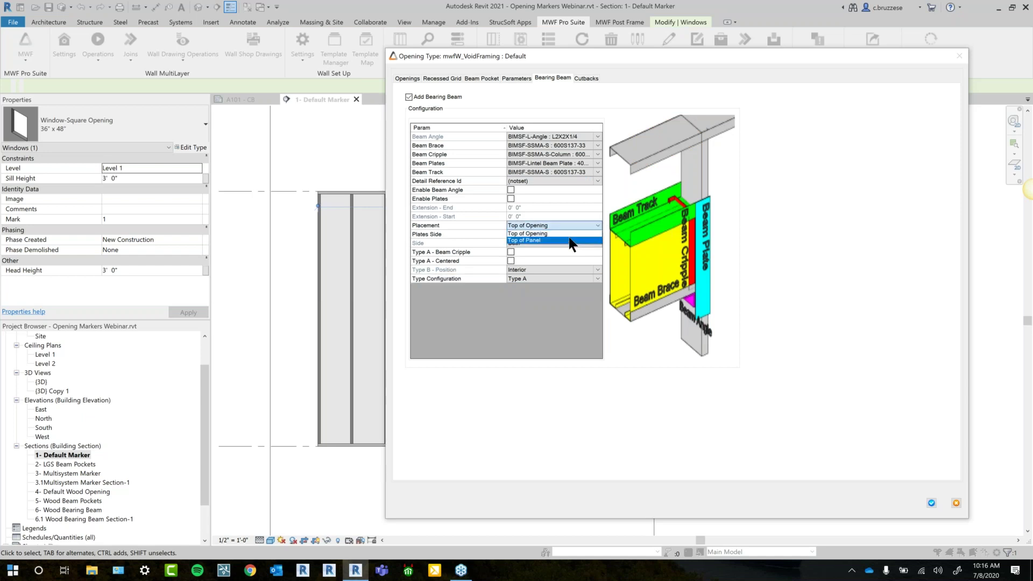
left_click(571, 241)
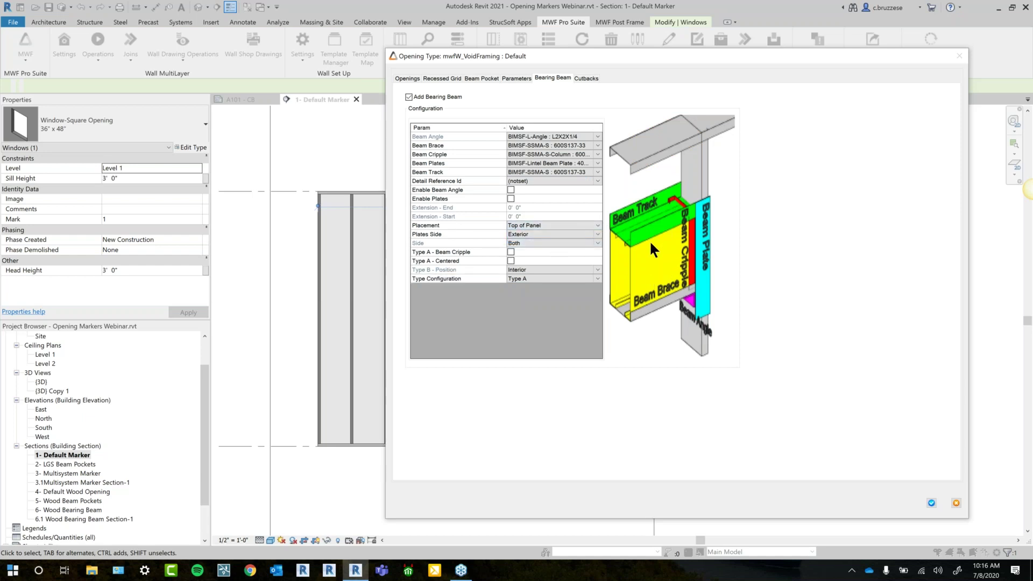
left_click(597, 226)
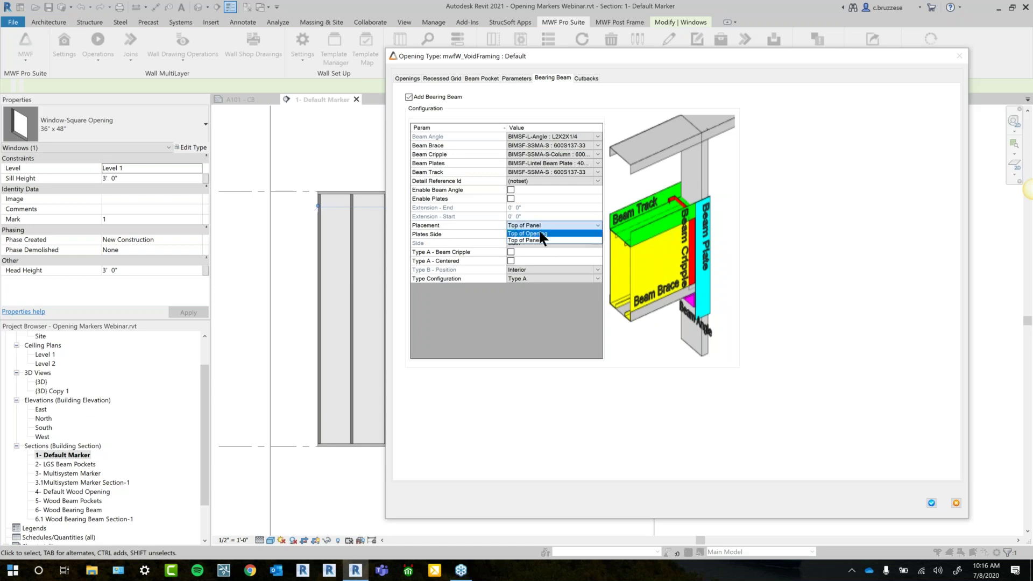
left_click(537, 240)
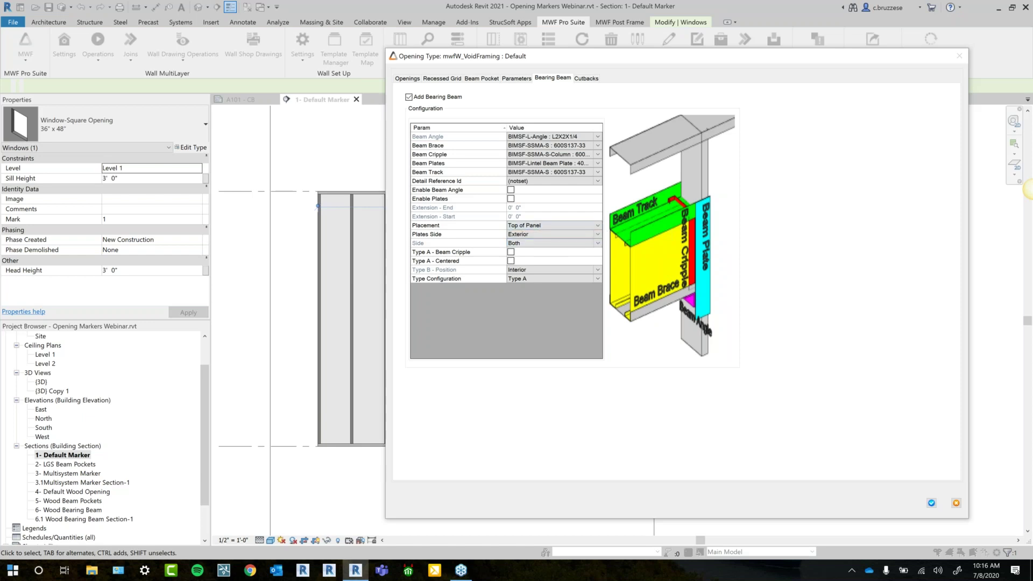
left_click(466, 224)
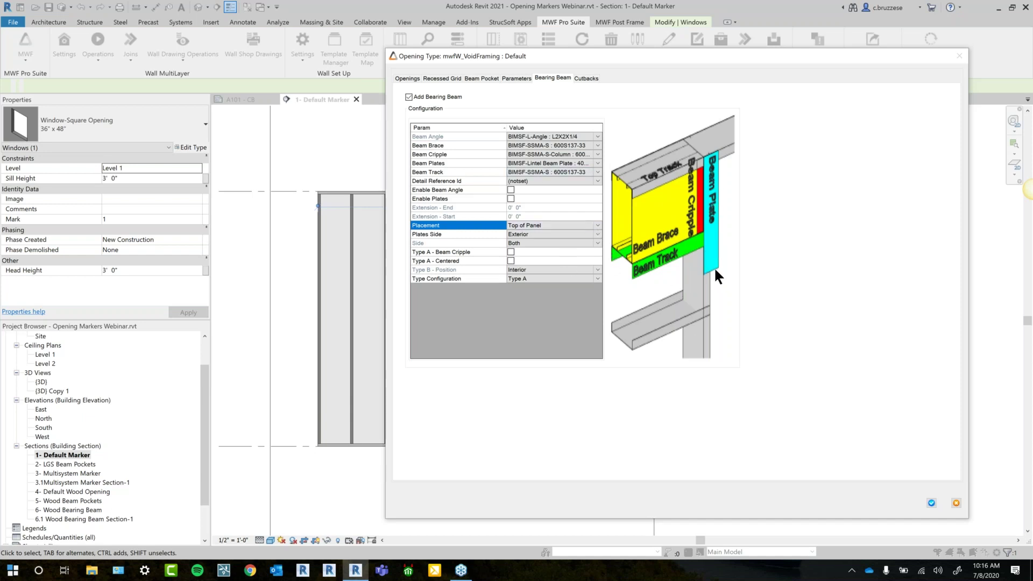
left_click(589, 226)
left_click(572, 233)
left_click(495, 225)
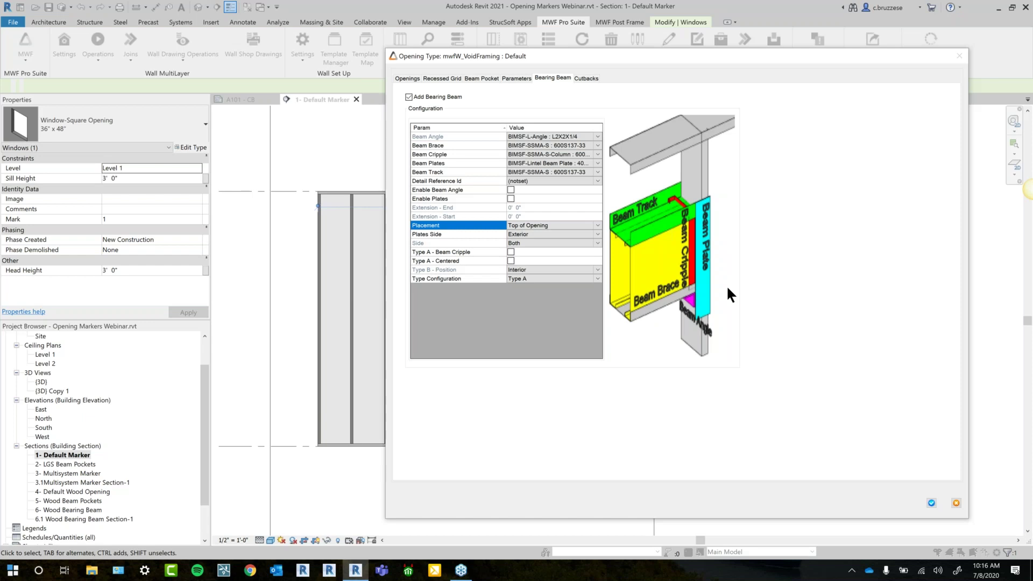
Check the cripple to top panel cutback settings, and accept the Default marker, closing the Marker Manager.
left_click(587, 80)
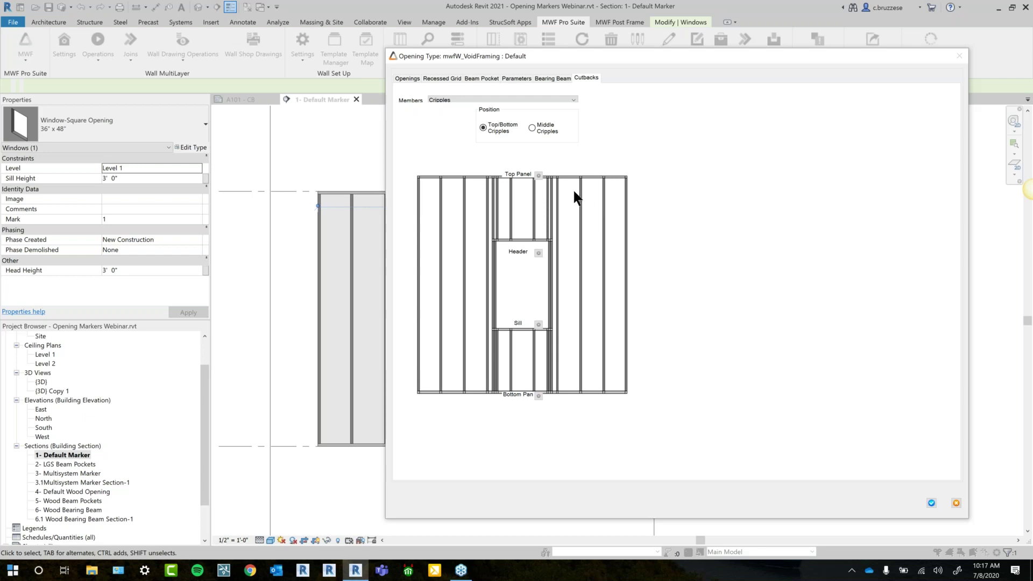
left_click(538, 176)
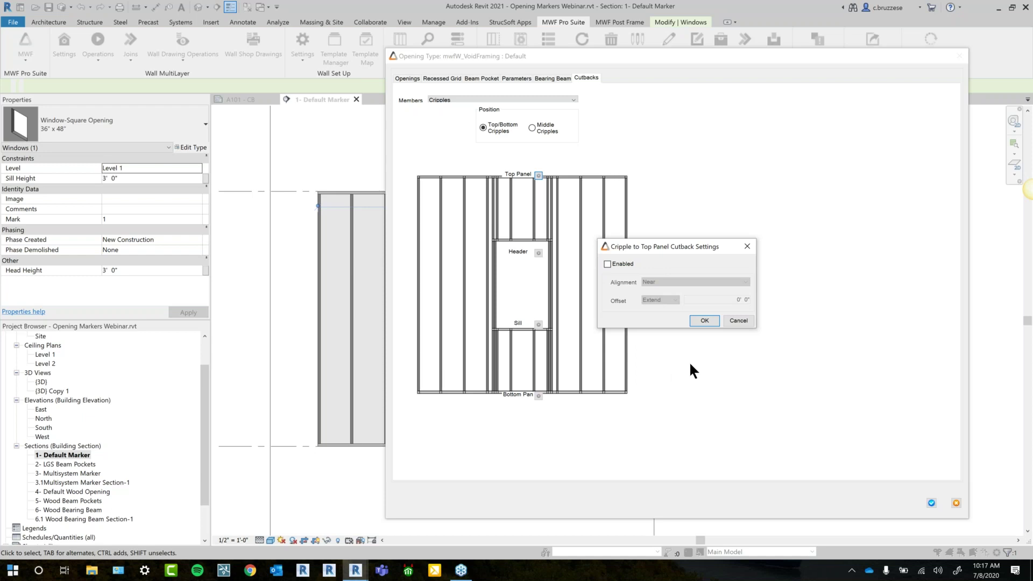
left_click(733, 320)
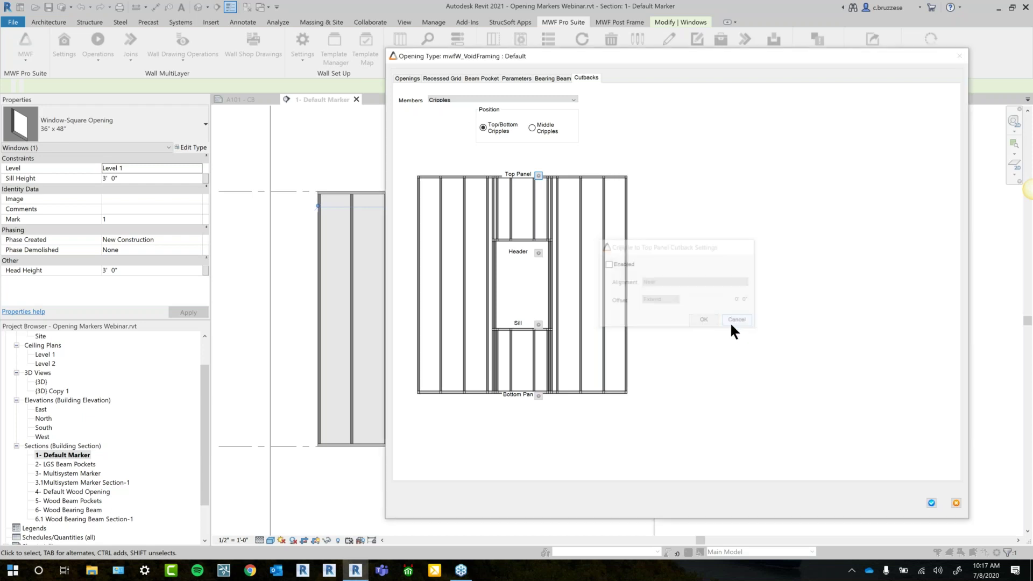
left_click(931, 503)
left_click(911, 219)
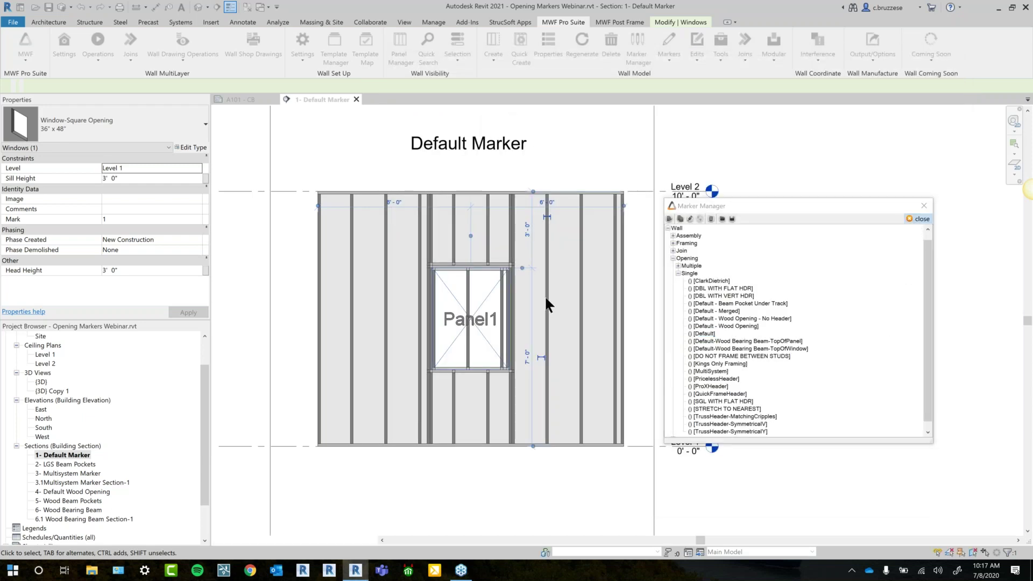
Review the header and jack stud cutback details in Panel1's properties, leaving them without applying changes.
left_click(546, 301)
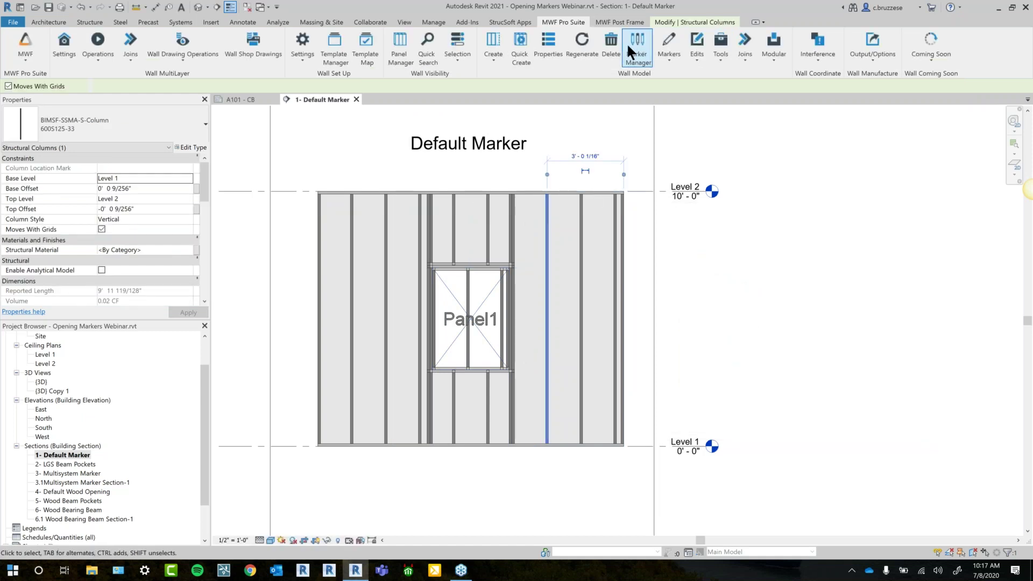
left_click(501, 195)
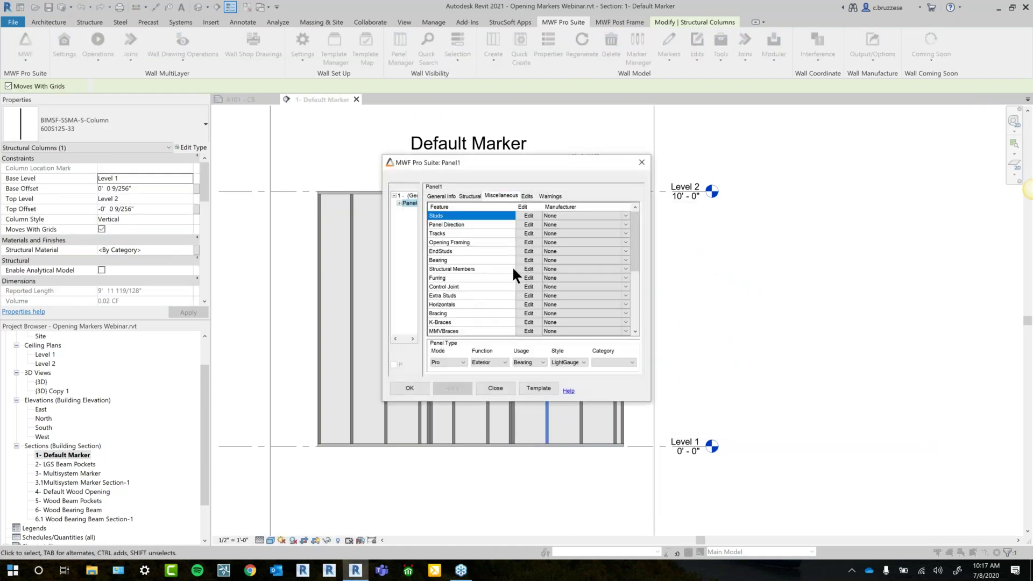
scroll(484, 291, "down", 3)
left_click(523, 277)
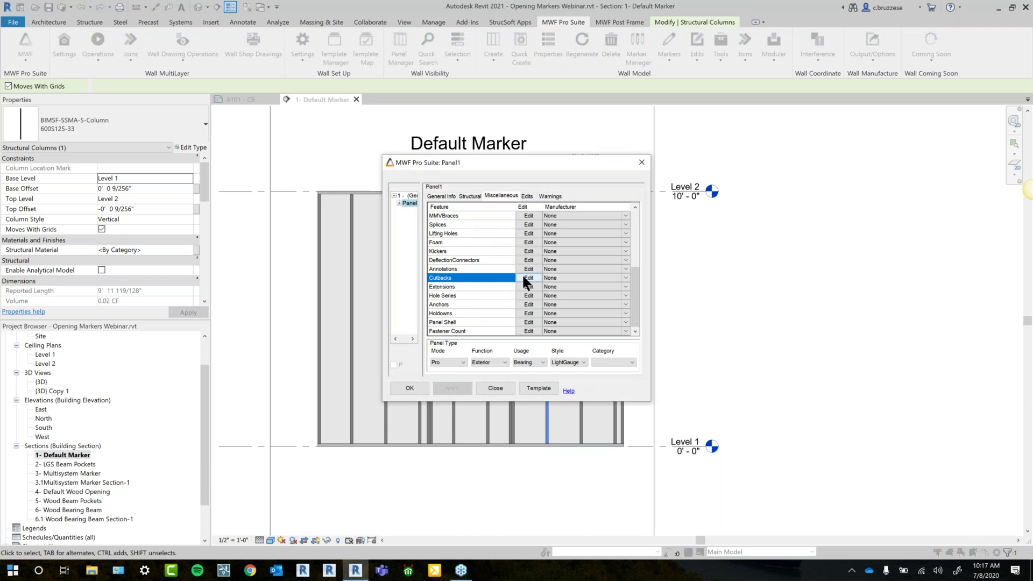
left_click(218, 194)
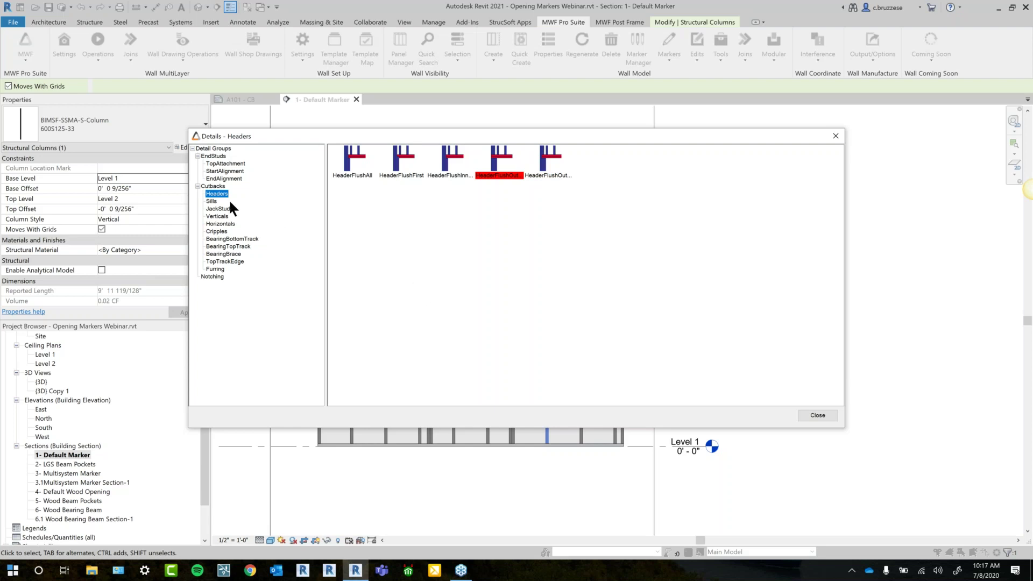
left_click(214, 209)
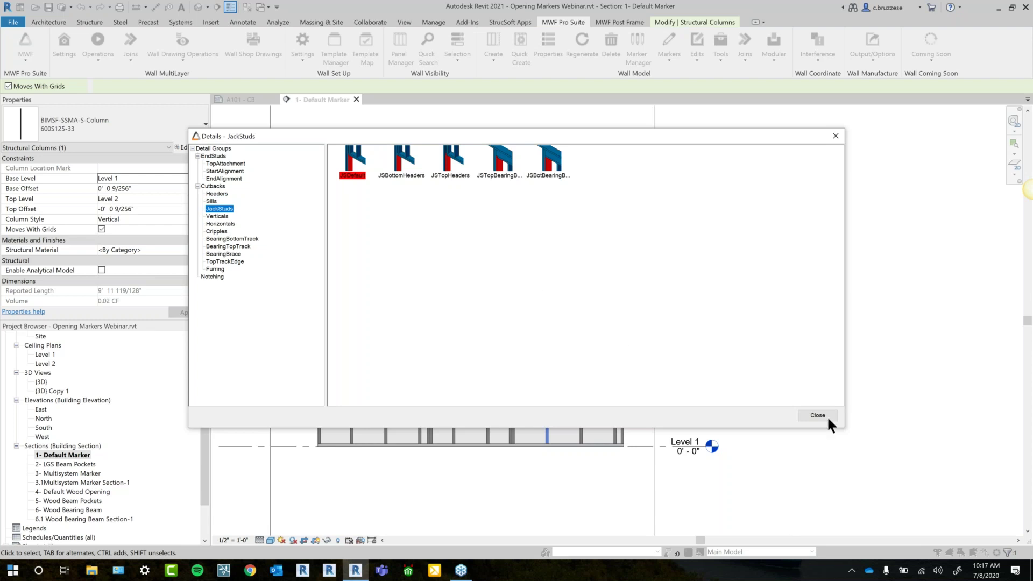
left_click(813, 416)
left_click(496, 388)
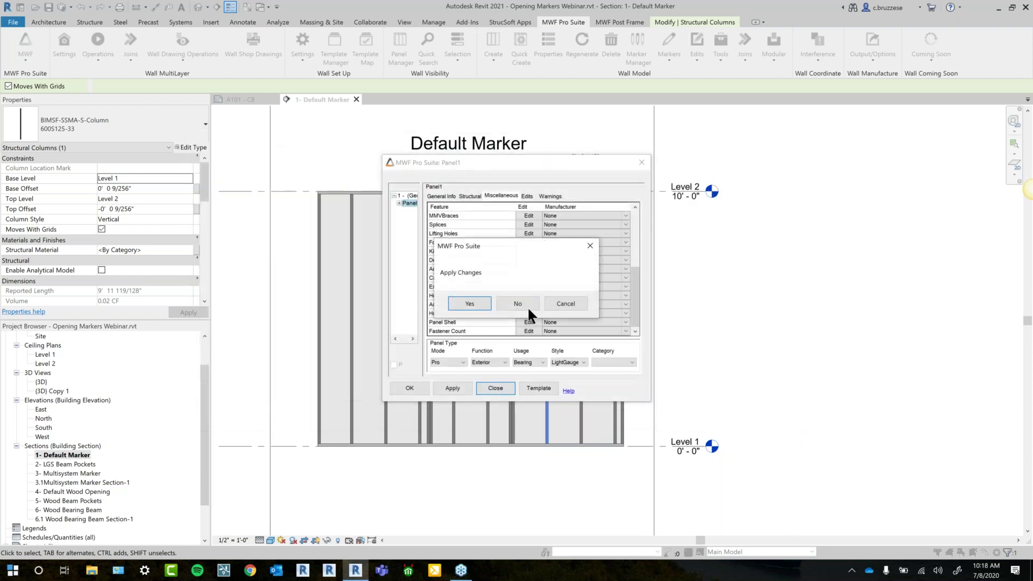
left_click(527, 305)
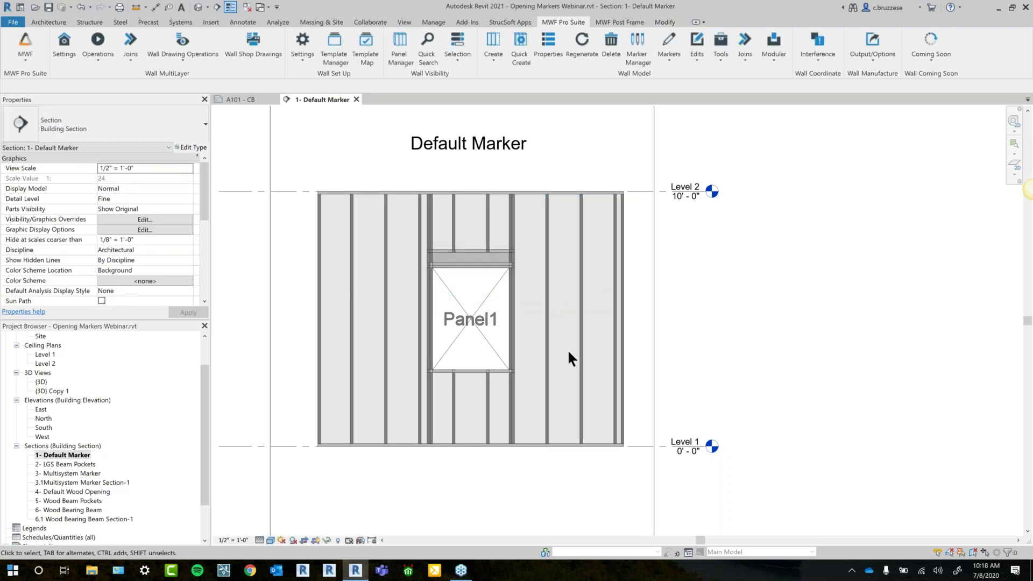
Open the DBL WITH VERT HDR single opening marker from a selected Panel1 stud, and close the Marker Manager.
left_click(546, 301)
left_click(639, 59)
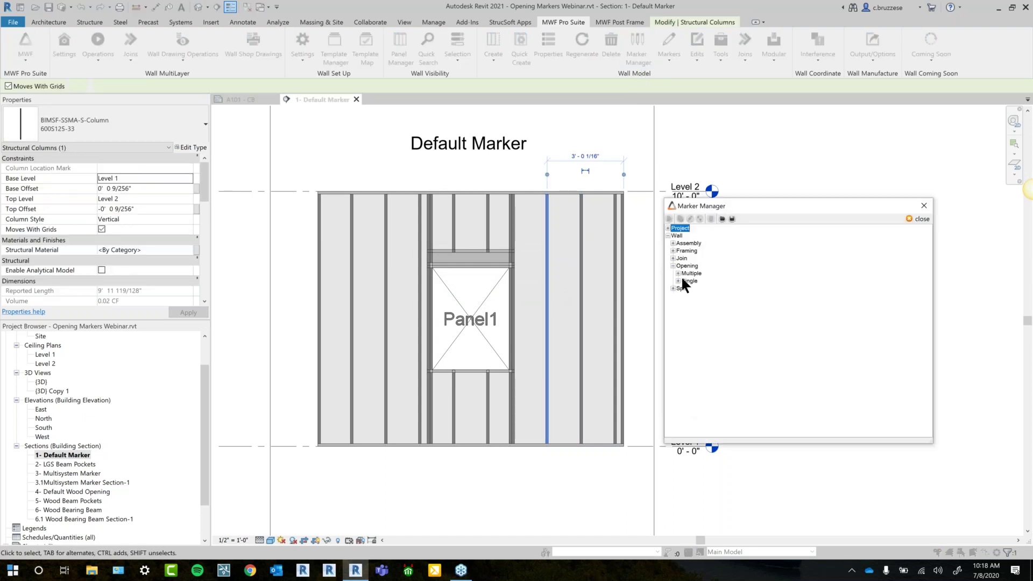
left_click(677, 280)
double_click(734, 296)
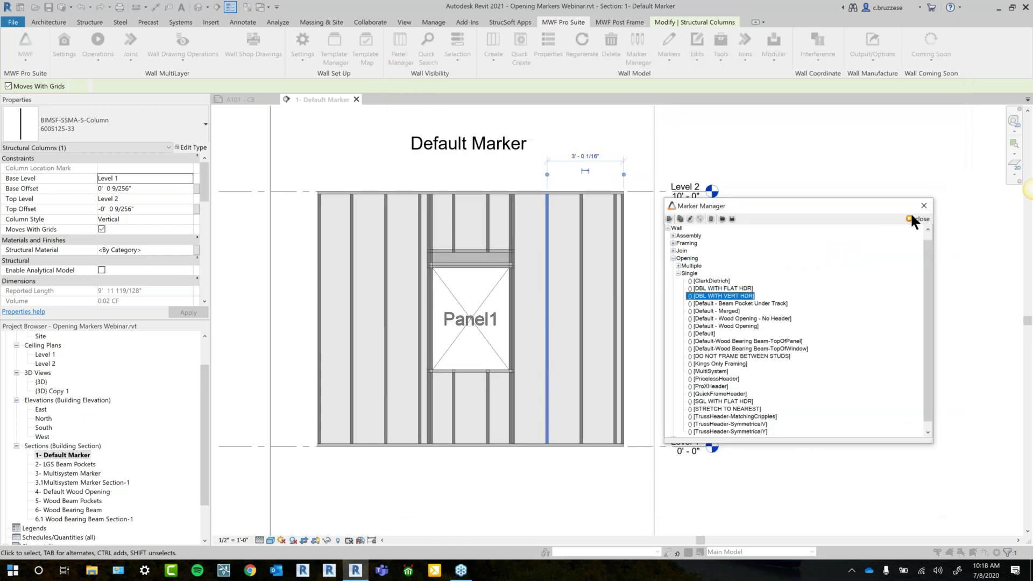
left_click(912, 216)
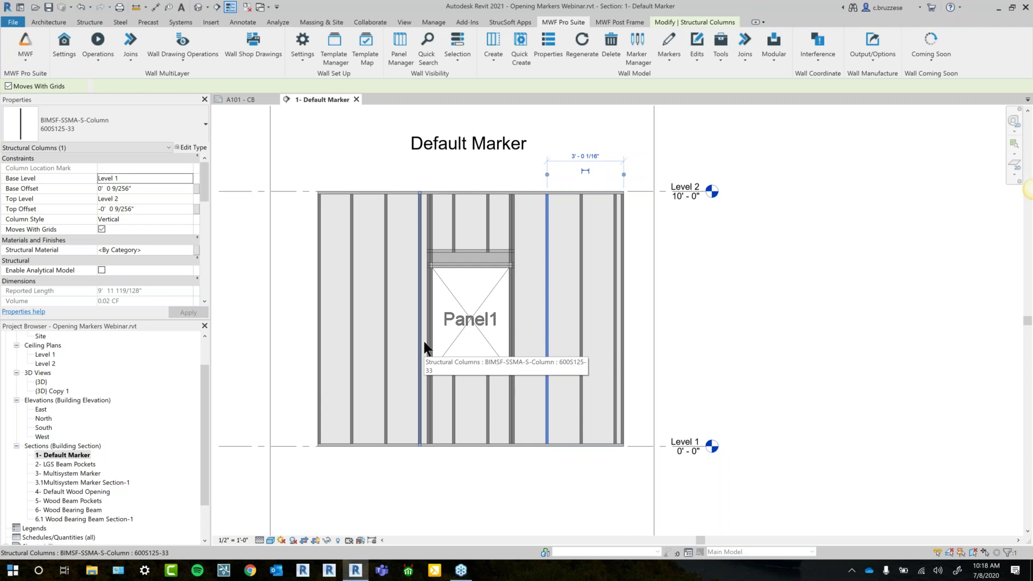
Open the 2- LGS Beam Pockets section view to show Panel2.
left_click(63, 464)
double_click(64, 464)
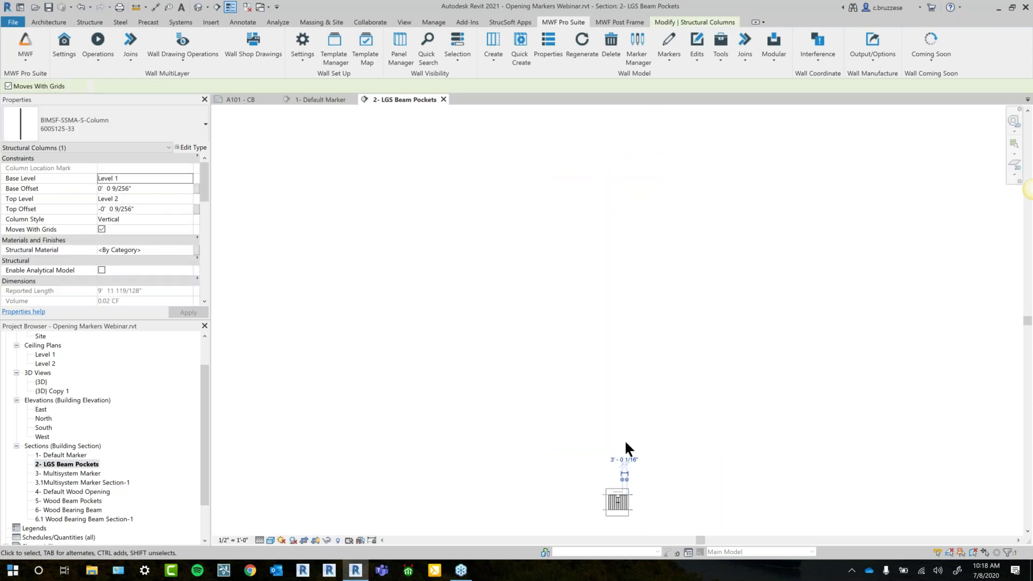
scroll(601, 430, "up", 5)
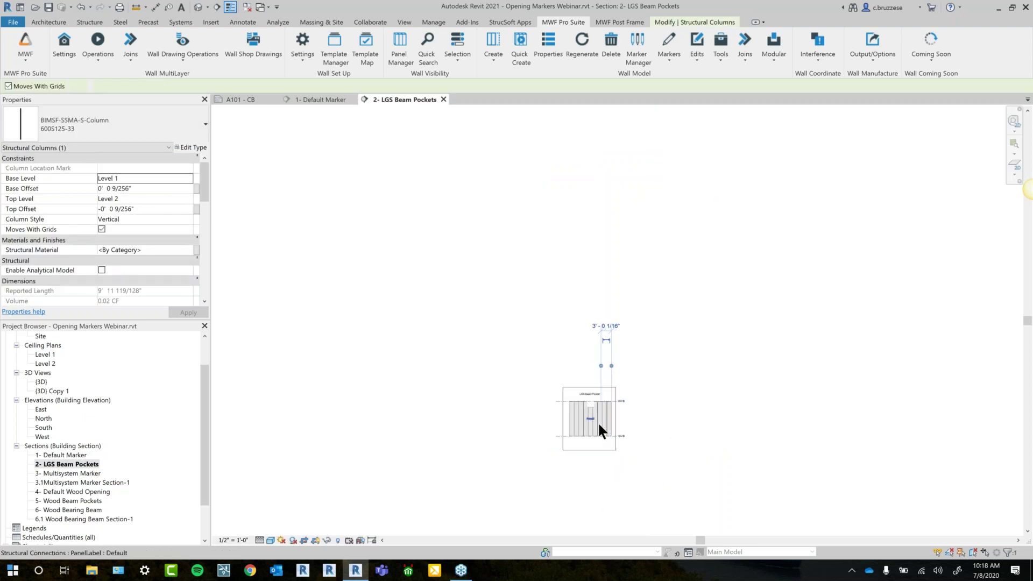
scroll(598, 421, "up", 3)
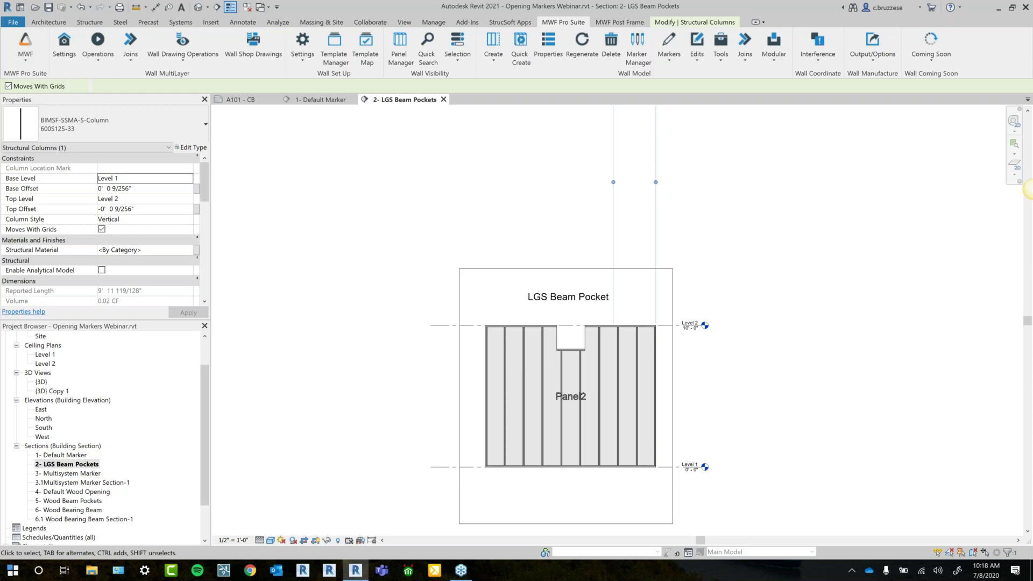
scroll(678, 417, "up", 3)
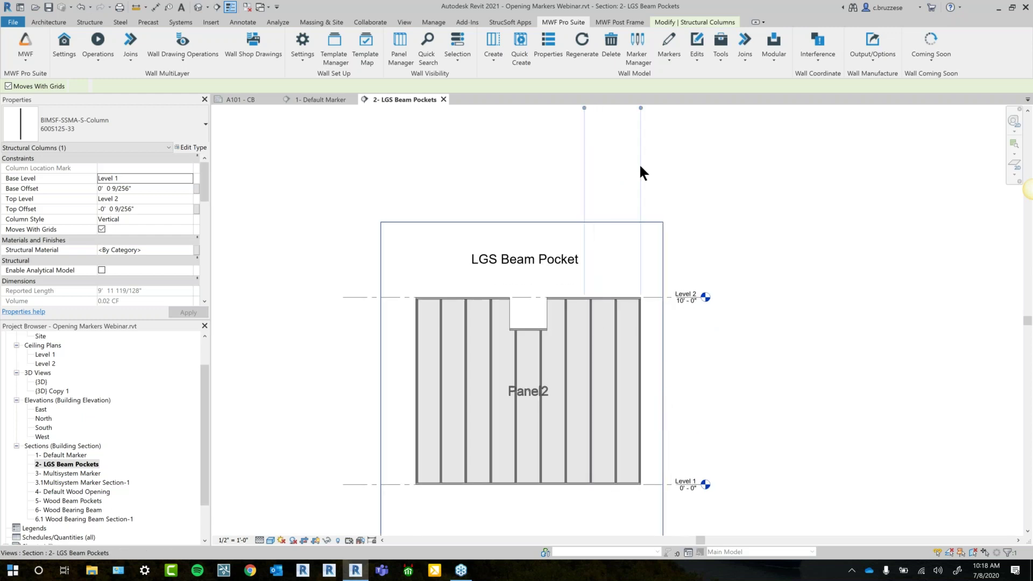
middle_click_drag(696, 346, 605, 263)
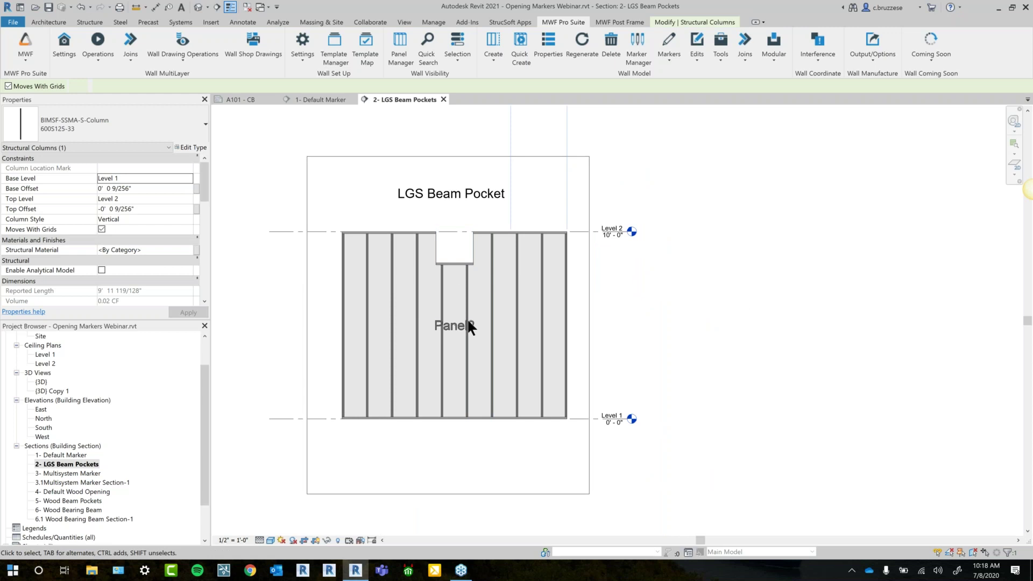
Inspect the rectangular wall opening at the top of Panel2 by selecting it, and clear the selection.
scroll(458, 269, "up", 1)
left_click(453, 225)
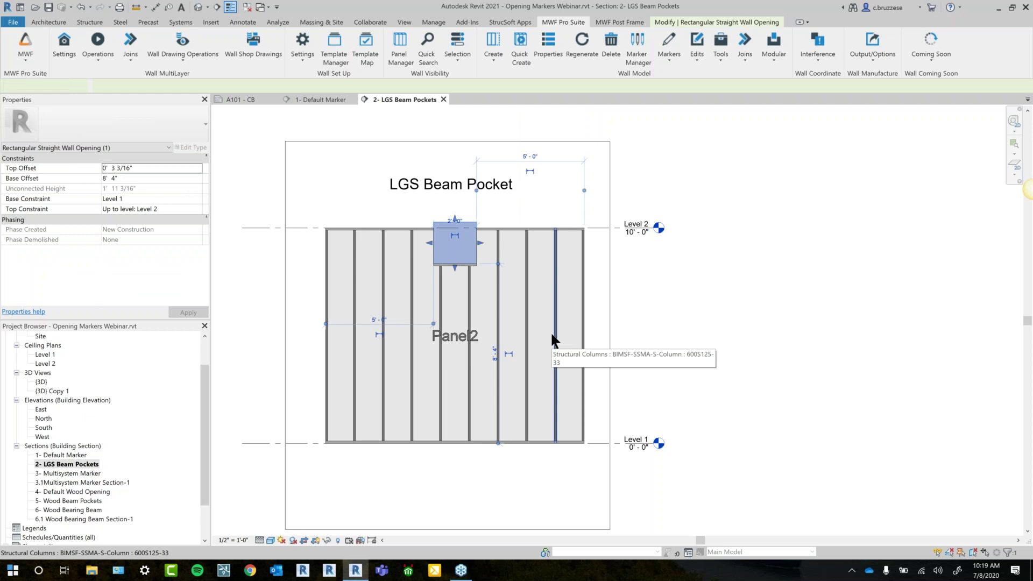
left_click(542, 211)
scroll(521, 292, "up", 1)
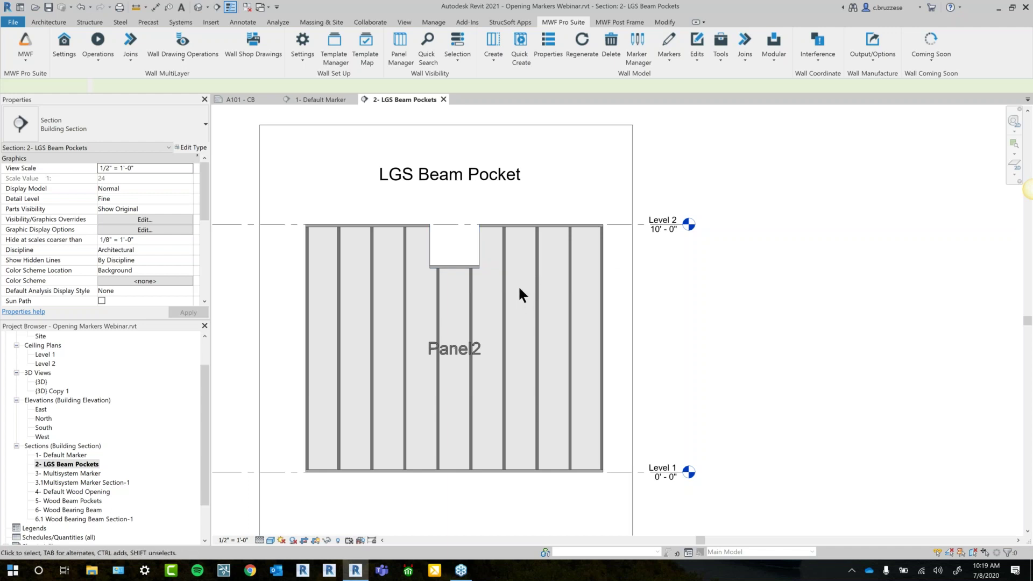
Review the beam pocket parameters of the Default single opening marker in the Marker Manager, and cancel without changes.
left_click(638, 63)
left_click(672, 267)
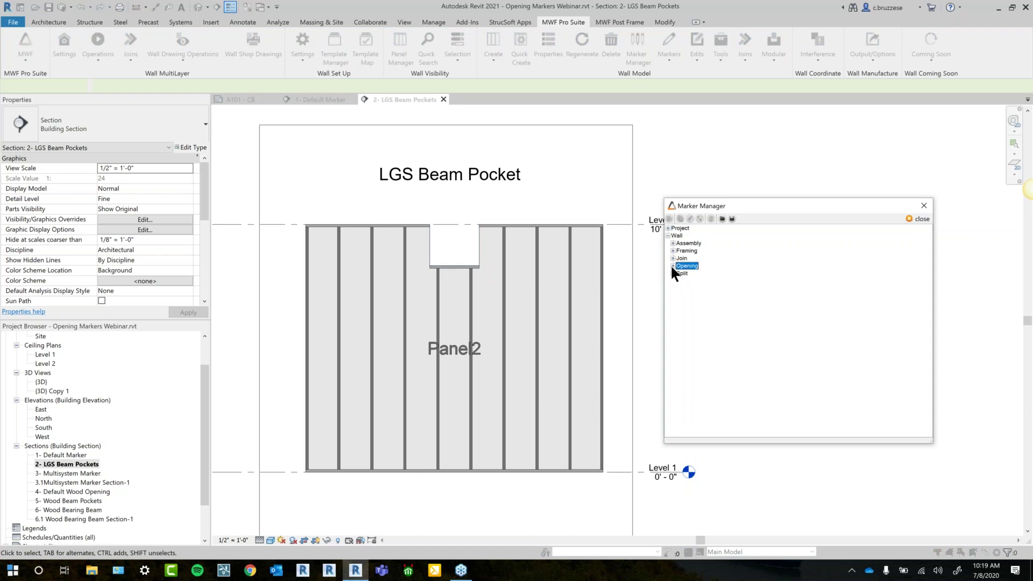
left_click(678, 281)
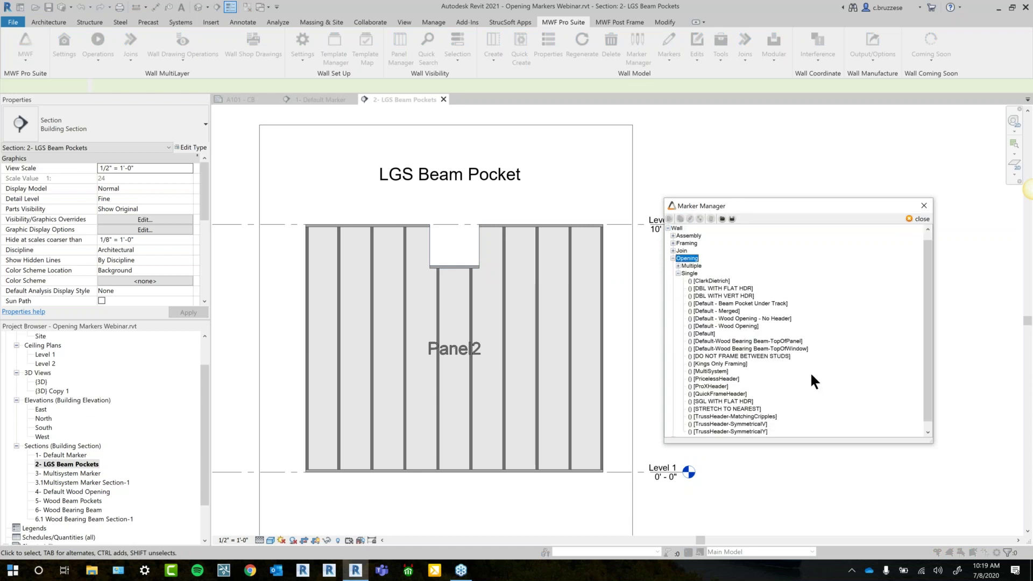
double_click(708, 333)
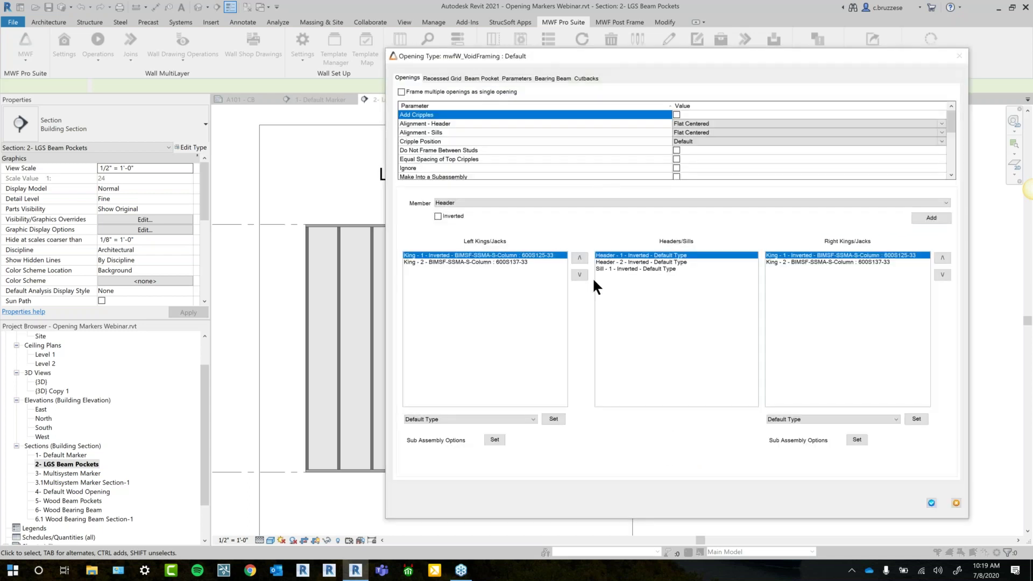
left_click(487, 78)
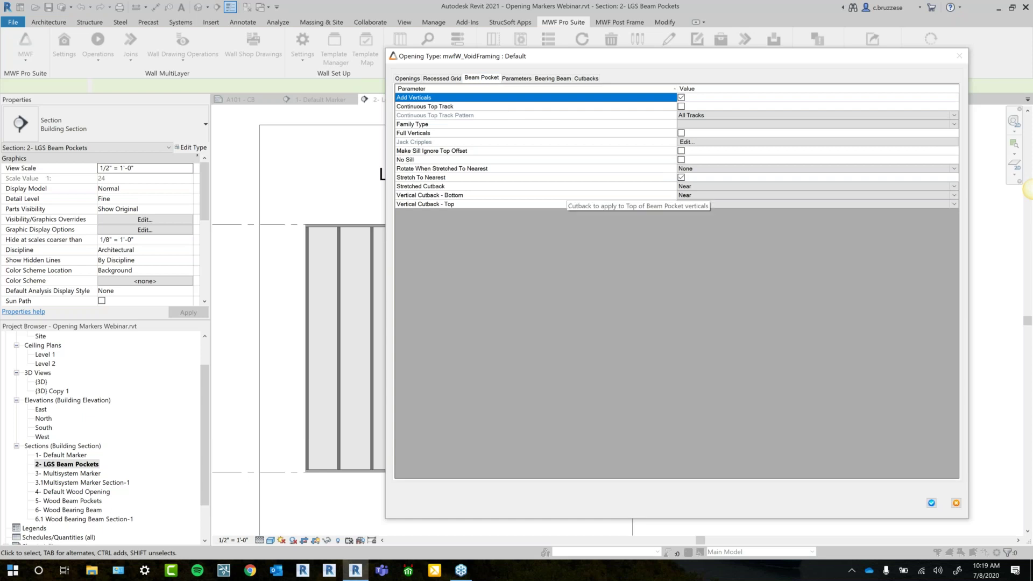
left_click(955, 502)
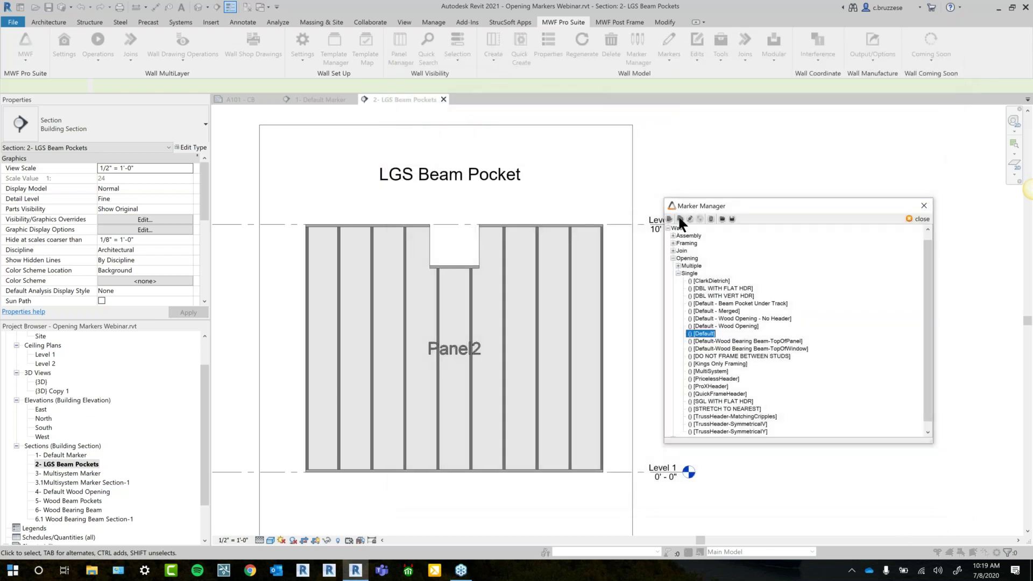
Duplicate the Default single opening marker under the name Beam Pocket LGS, and close the Marker Manager.
left_click(680, 220)
type("B")
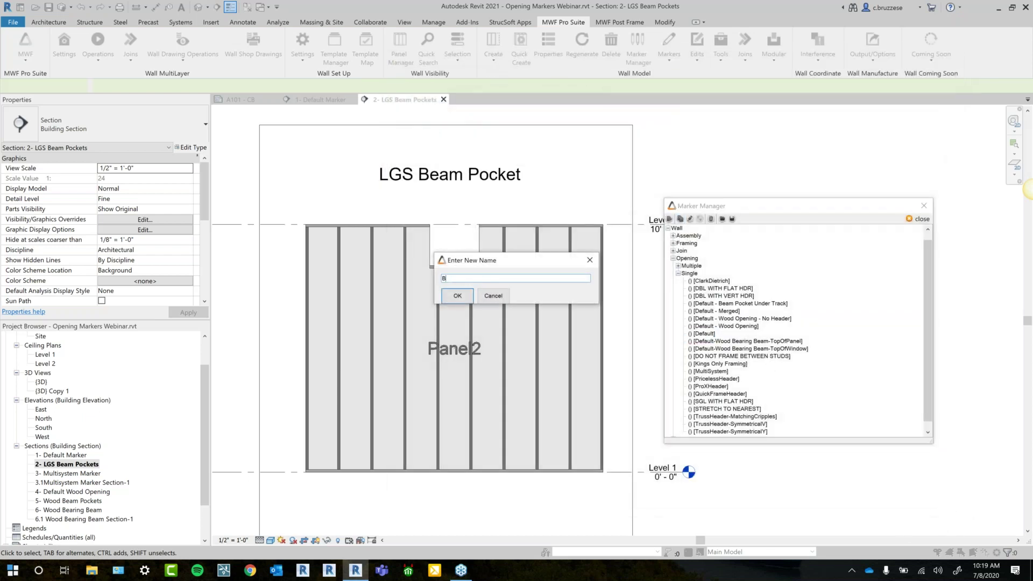
type("eam Pocket LGS")
left_click(460, 306)
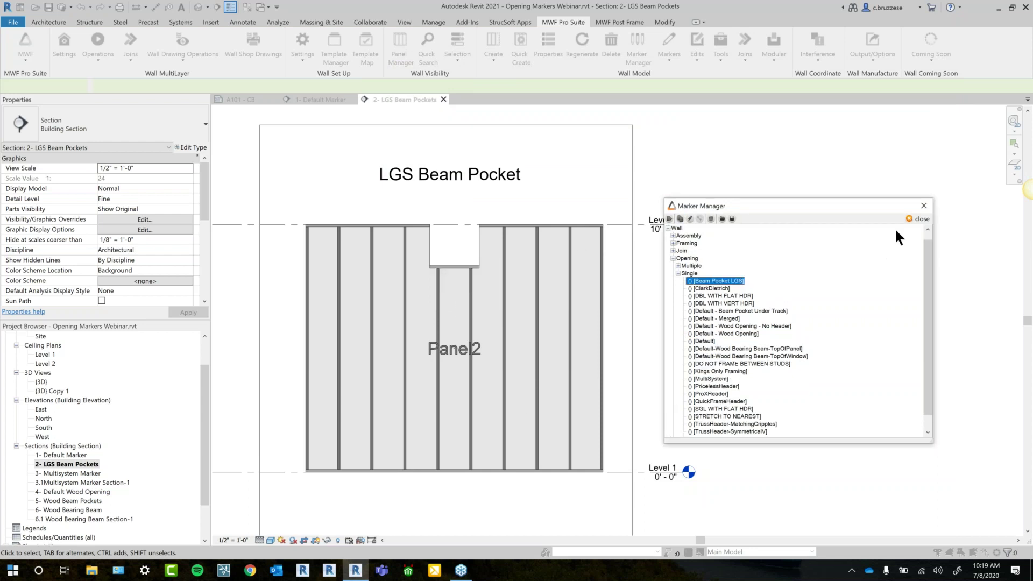
left_click(920, 219)
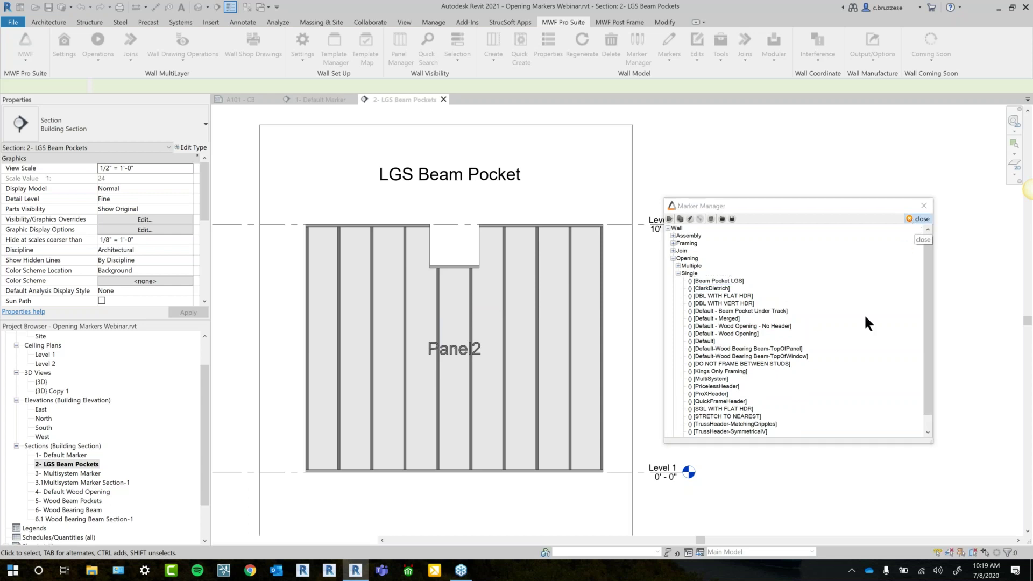
Assign the Beam Pocket LGS framing type to the opening at the top of Panel2, and regenerate the panel.
left_click(459, 222)
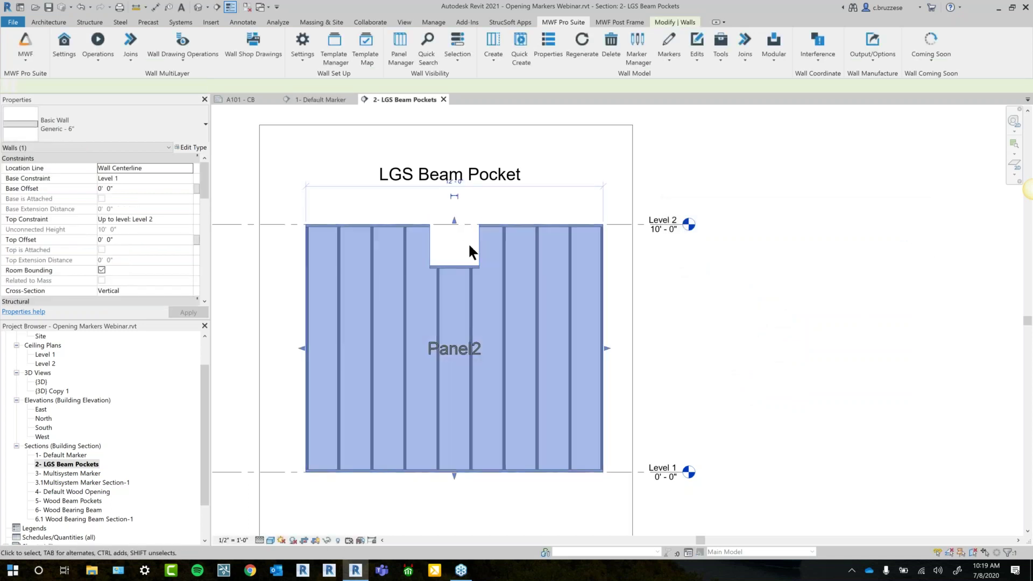
left_click(463, 215)
left_click(669, 54)
left_click(657, 243)
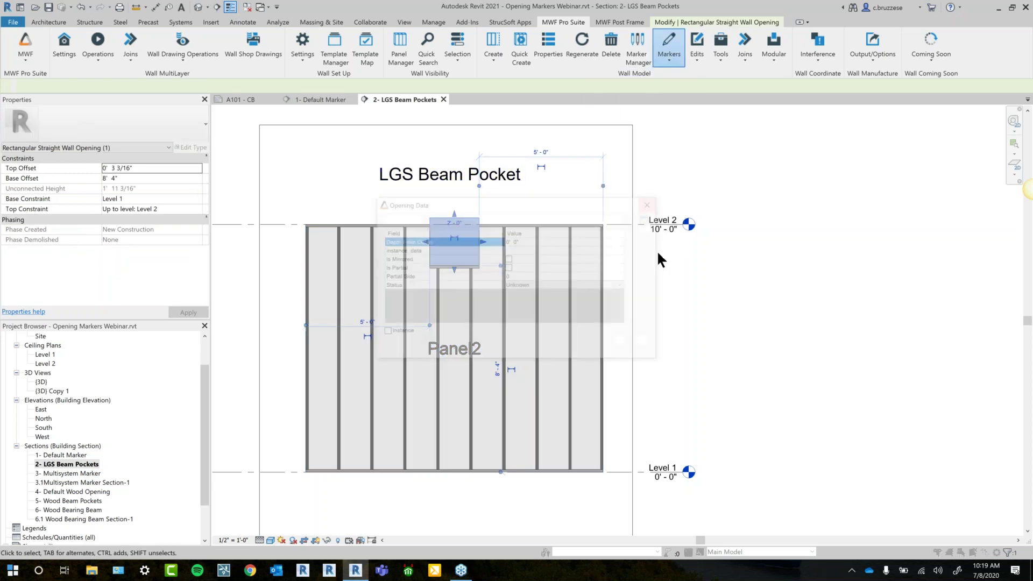
left_click(461, 217)
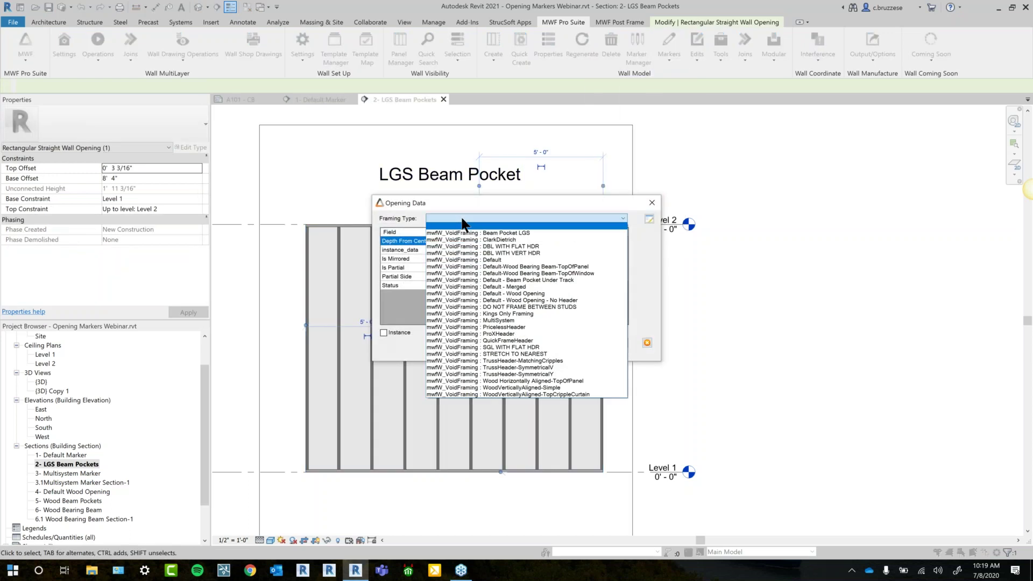
left_click(487, 232)
left_click(623, 342)
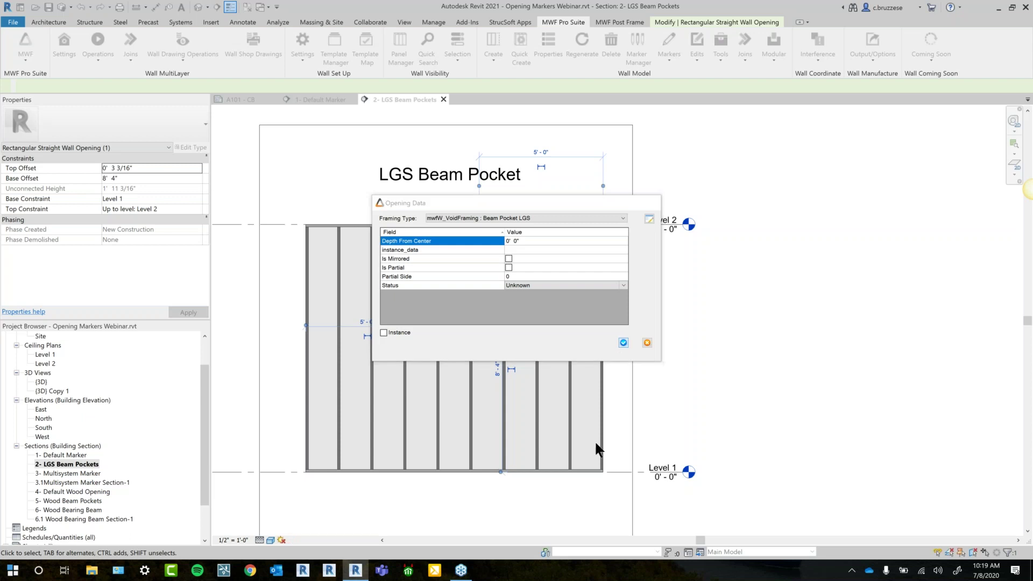
left_click(504, 325)
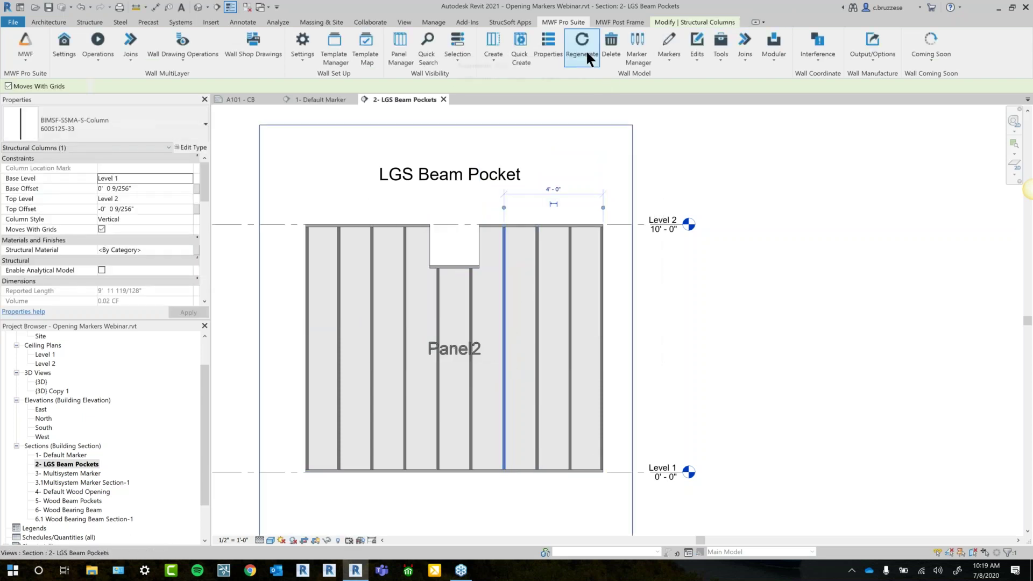
left_click(584, 51)
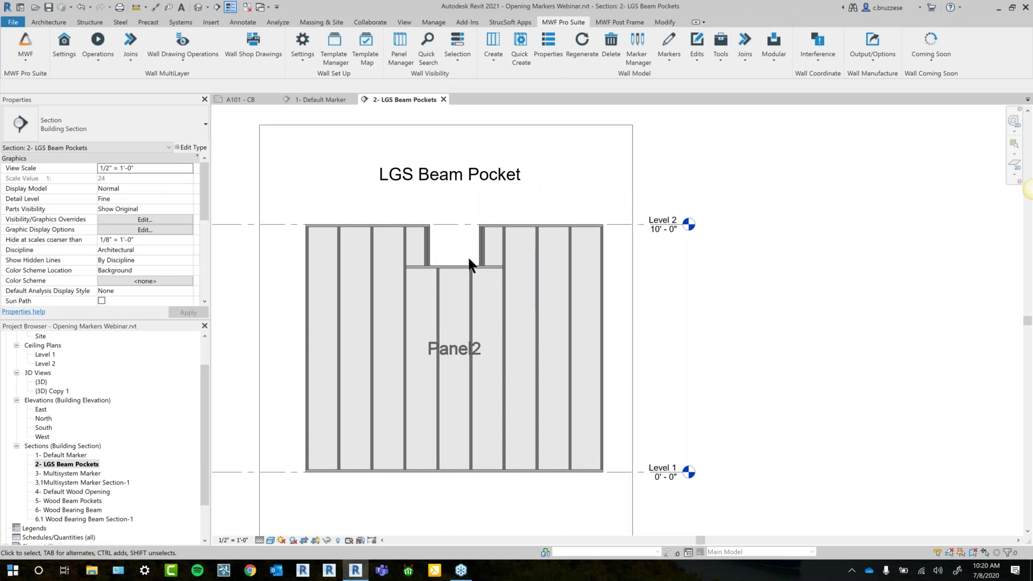
Examine the regenerated beam pocket framing around Panel2's opening, selecting the opening to compare its extents.
scroll(466, 256, "up", 2)
left_click(468, 211)
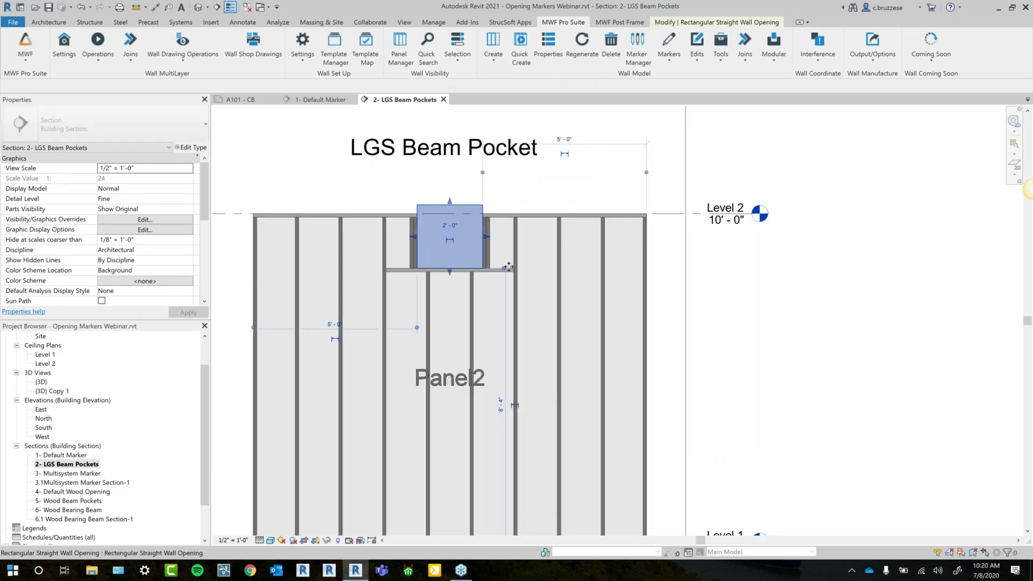
left_click(679, 290)
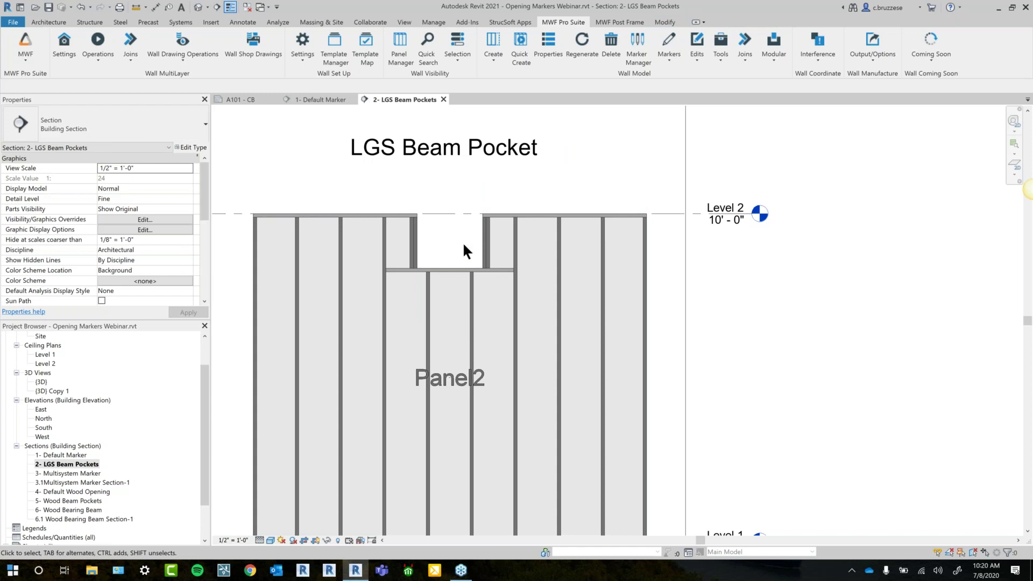
Lower the top edge of Panel2's opening below the top track, and raise it back to about 5" above Level 2.
left_click(469, 202)
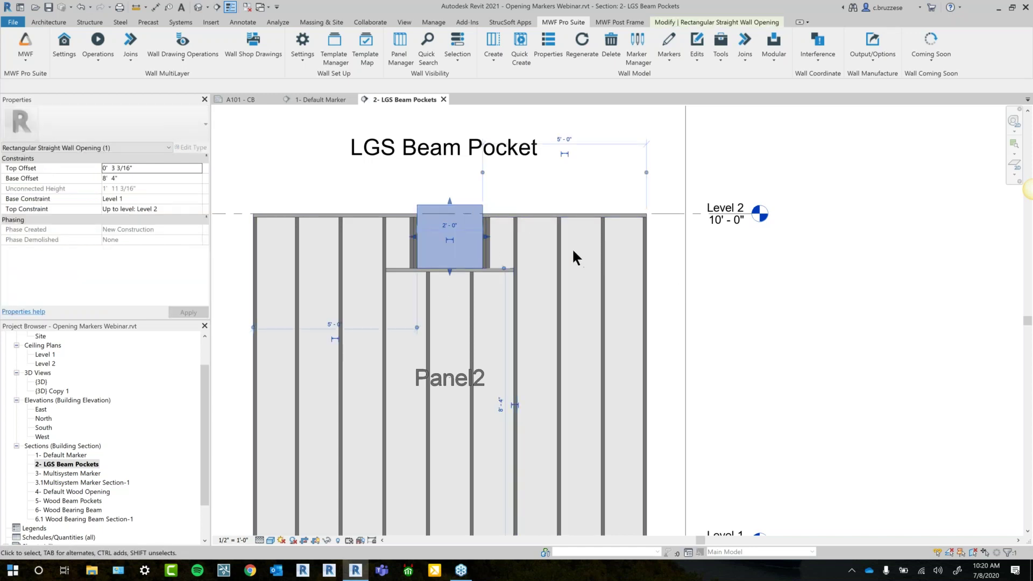
left_click_drag(450, 202, 453, 226)
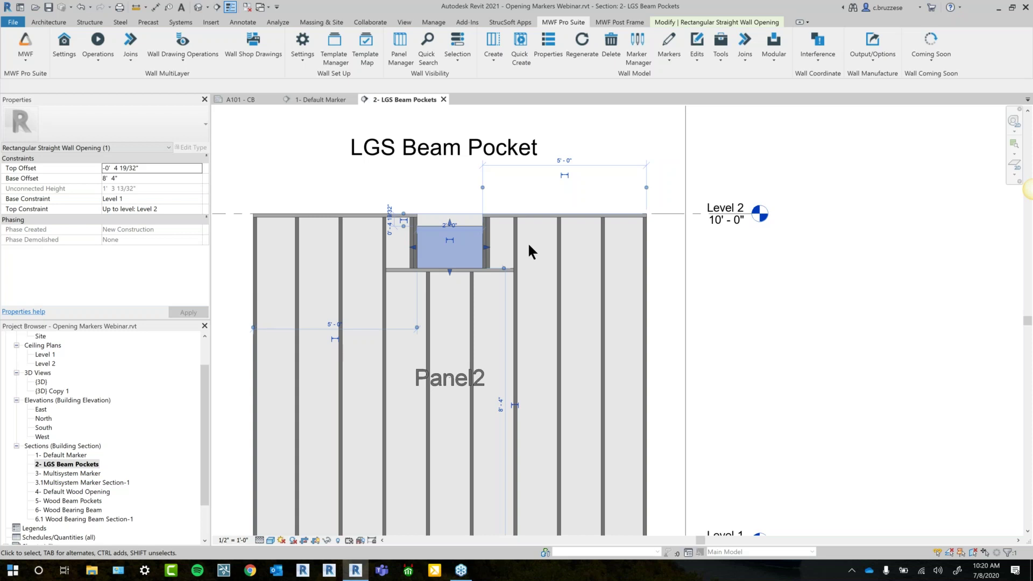
left_click_drag(450, 222, 454, 200)
left_click(733, 266)
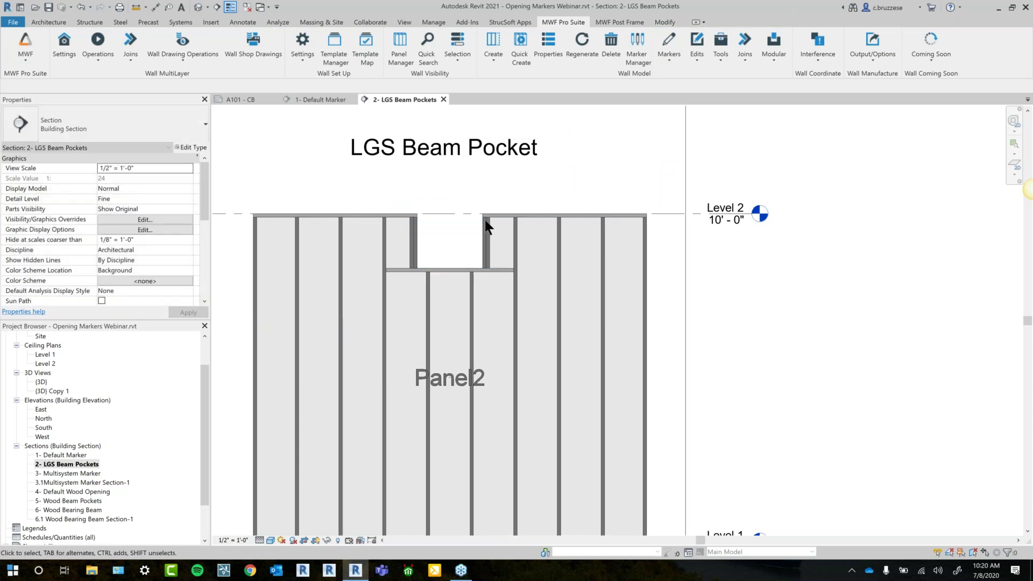
With Panel2's opening selected, open the Beam Pocket LGS marker from the Marker Manager and show its beam pocket parameters.
left_click(478, 204)
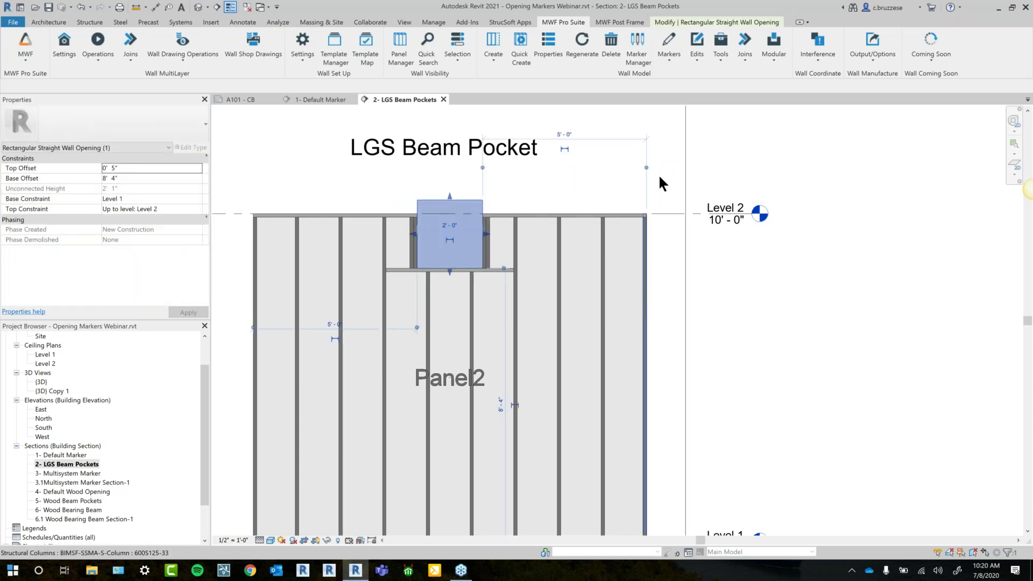
left_click(636, 49)
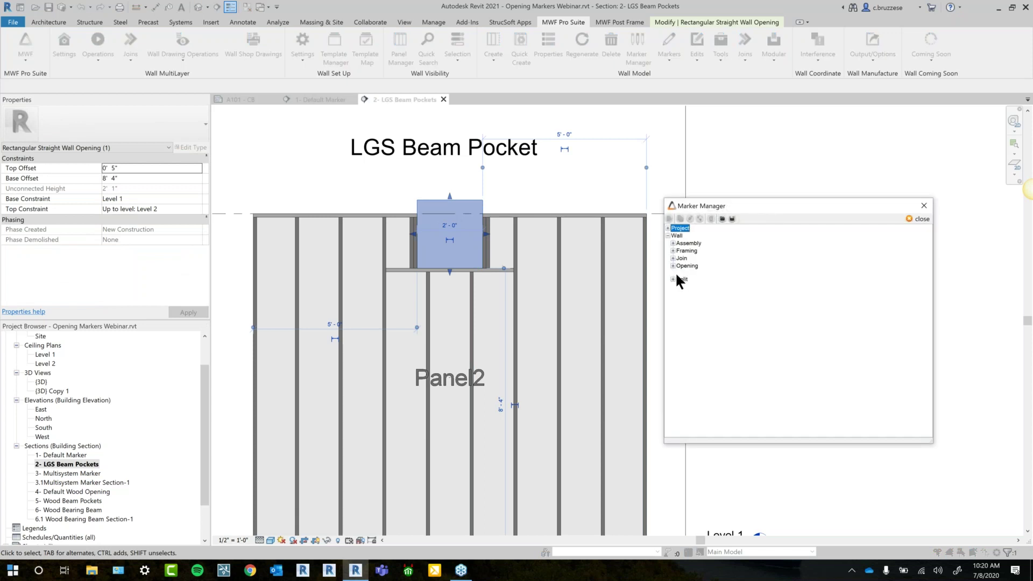
left_click(678, 281)
left_click(703, 334)
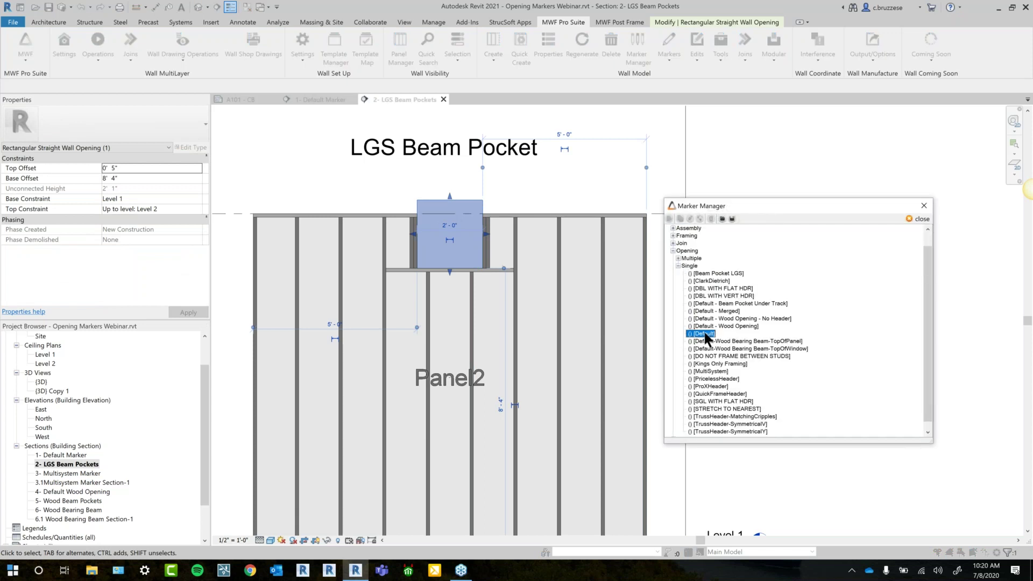
left_click(729, 274)
double_click(727, 275)
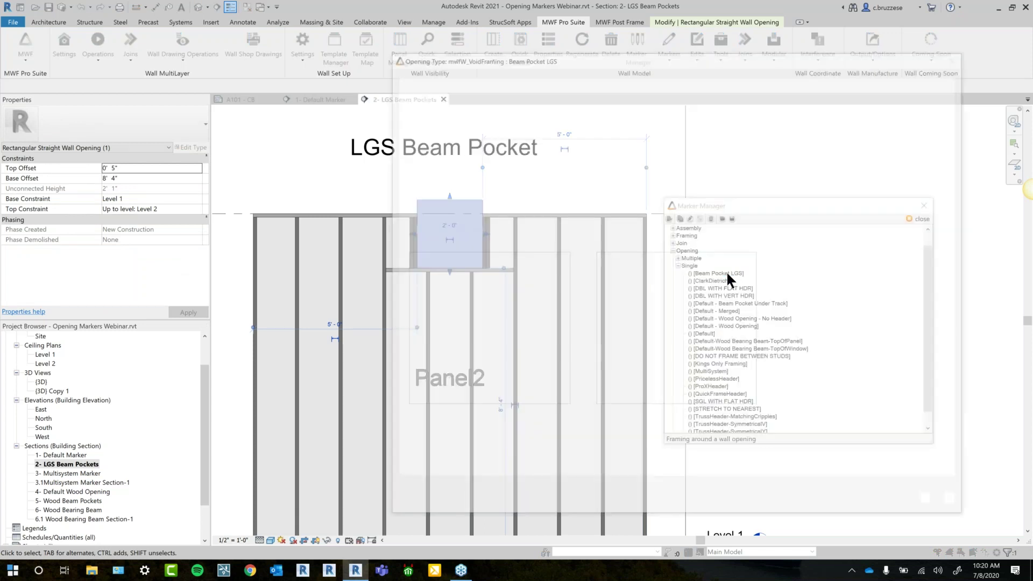
left_click(494, 78)
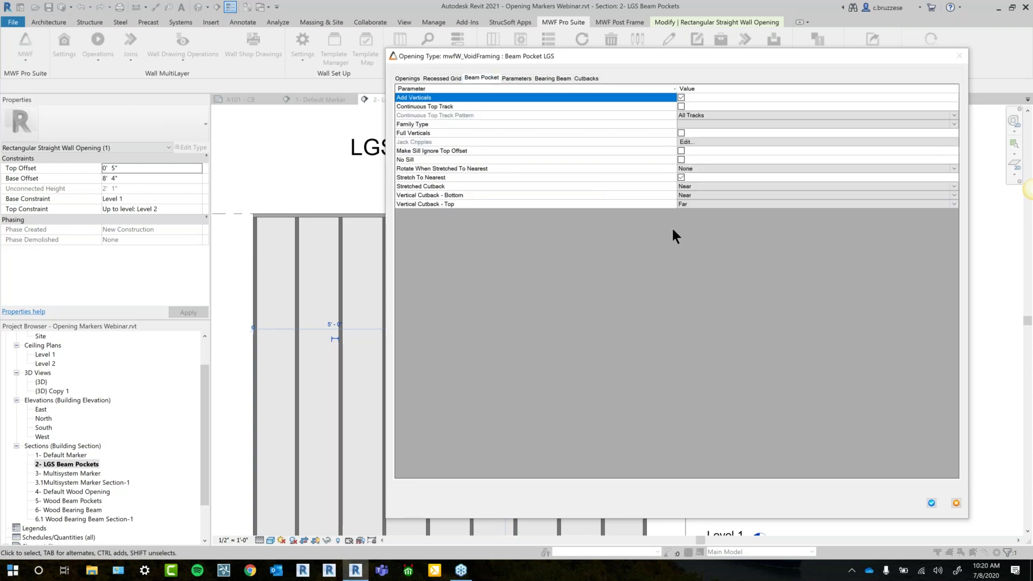
Resize and reposition the Beam Pocket LGS marker dialog to uncover the opening, and show its kings, headers and sills.
left_click_drag(385, 277, 614, 268)
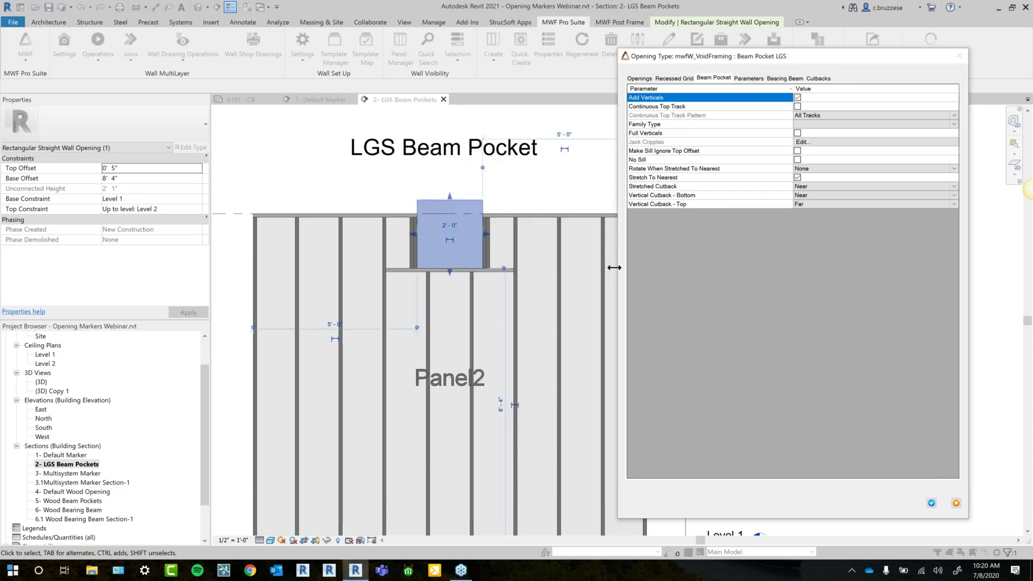
left_click_drag(742, 72, 690, 93)
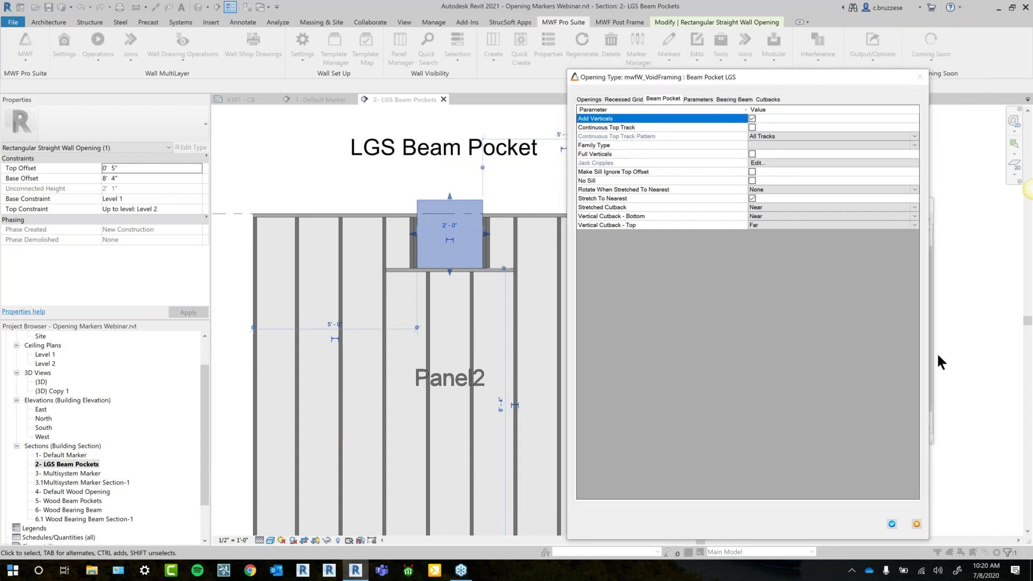
left_click_drag(929, 540, 959, 544)
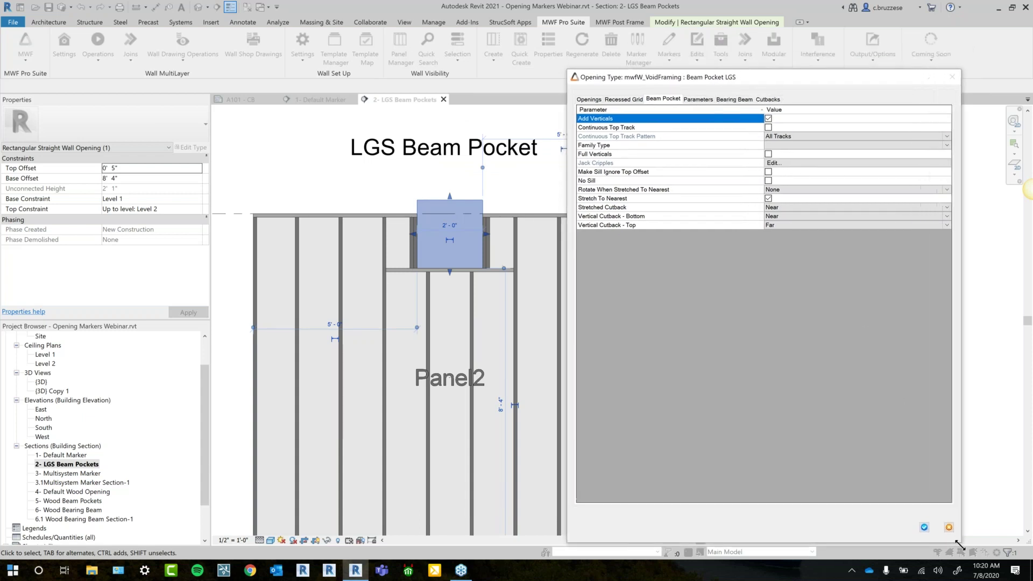
left_click(590, 99)
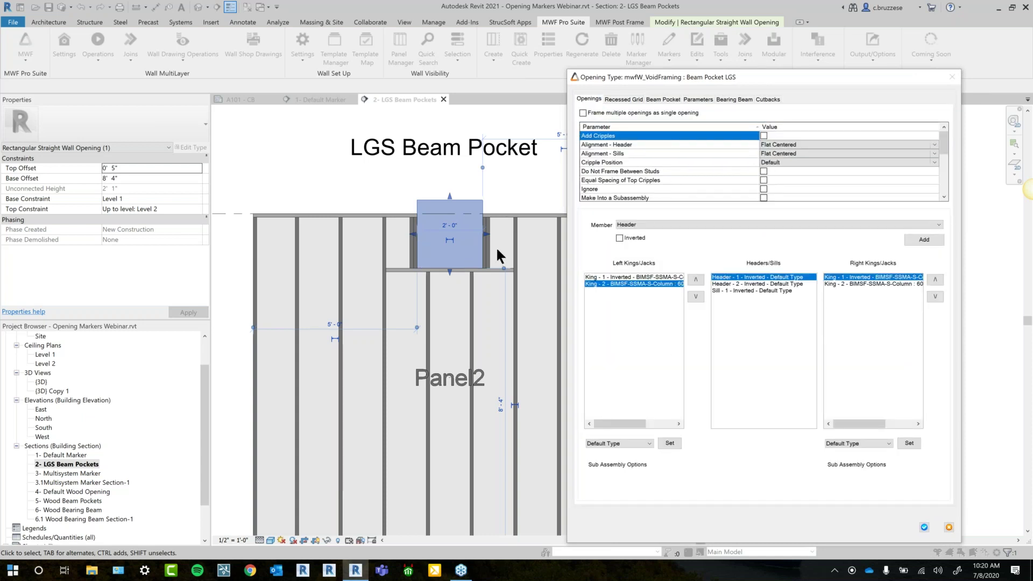
Delete the second king on both sides and the second header from the Beam Pocket LGS marker.
right_click(623, 282)
left_click(637, 285)
right_click(859, 284)
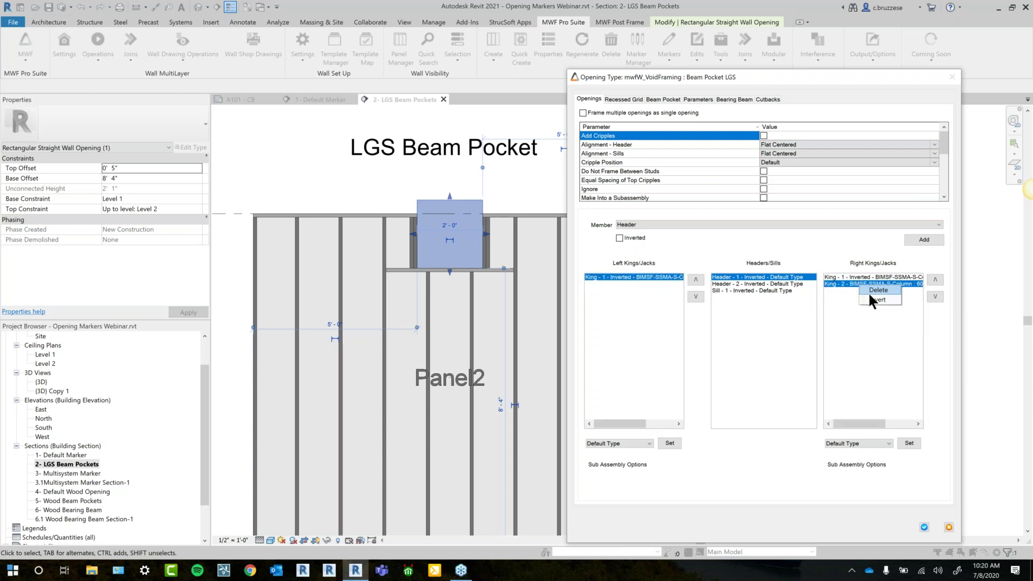
left_click(868, 290)
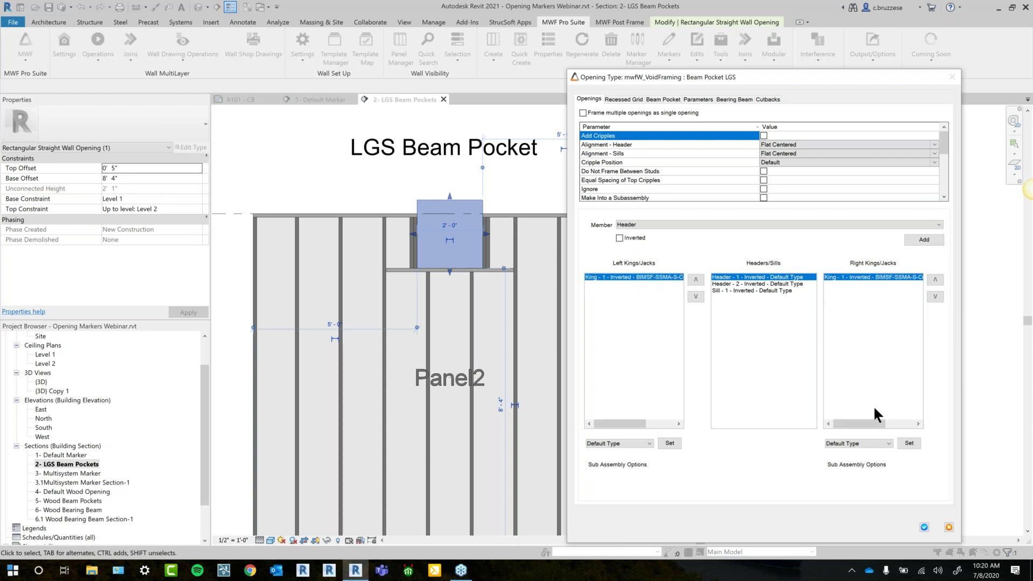
right_click(772, 282)
left_click(785, 286)
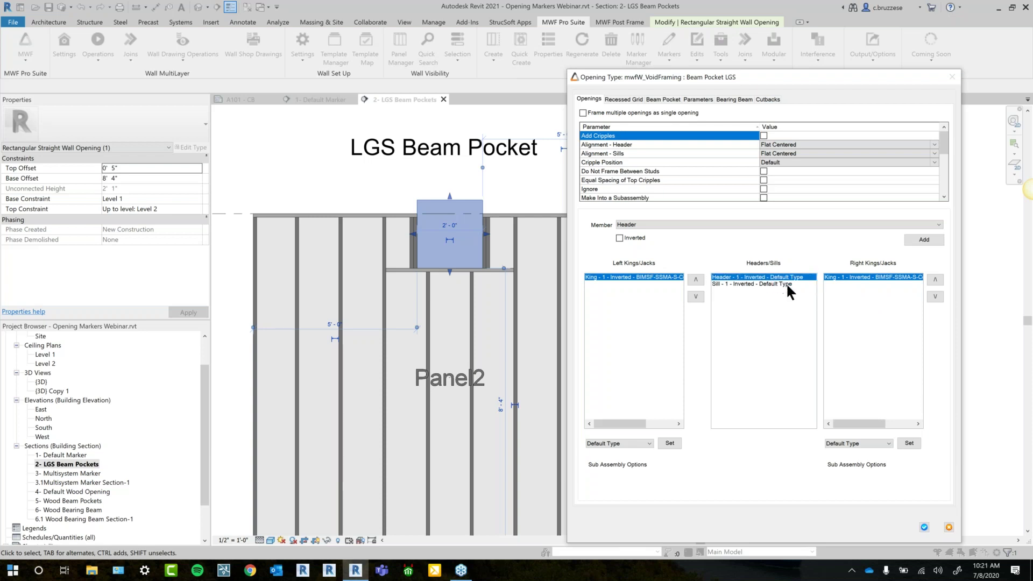
In the marker's beam pocket parameters, turn off Stretch To Nearest, keep Add Verticals on, and enable Continuous Top Track.
left_click(671, 102)
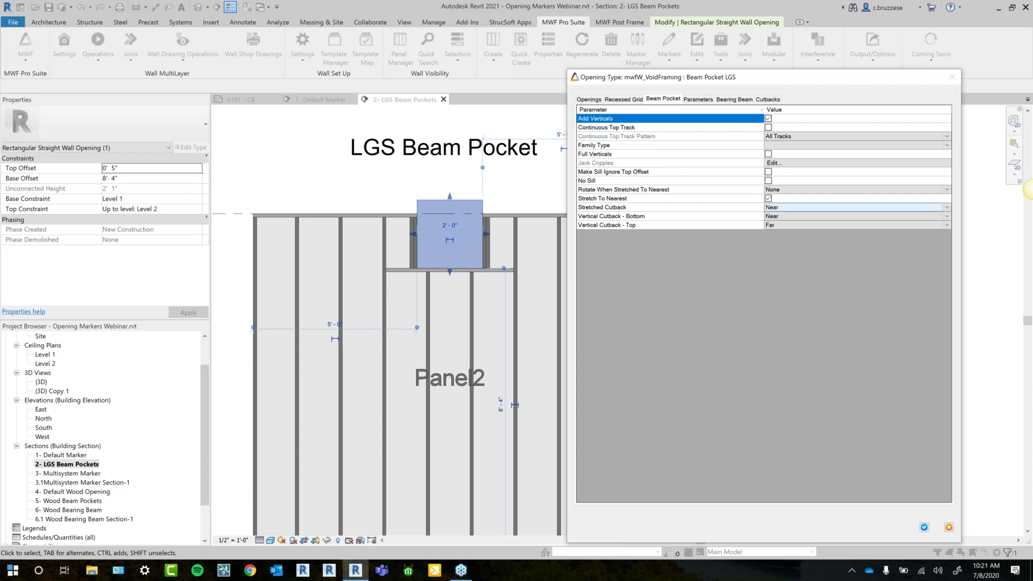
left_click(768, 199)
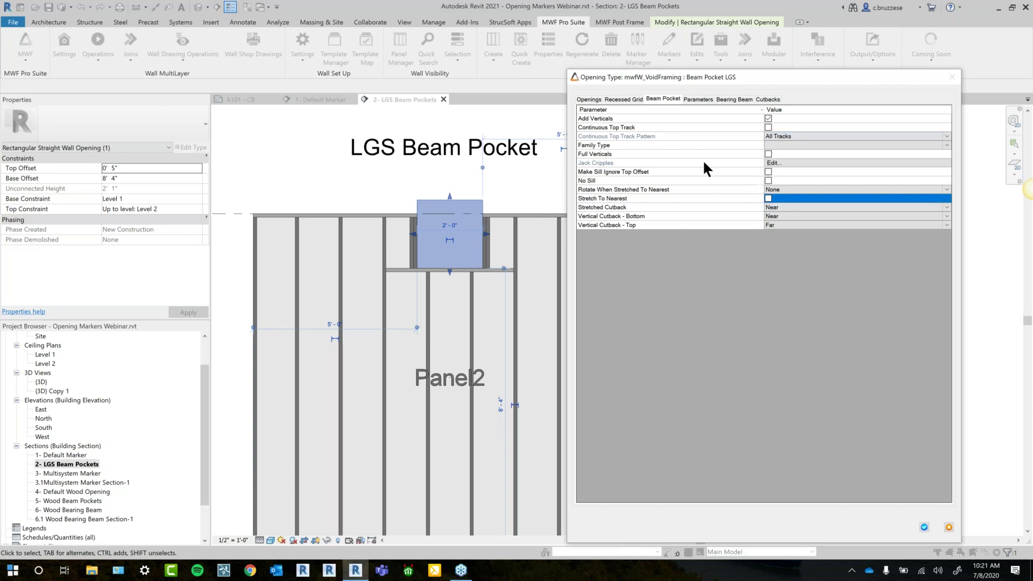
left_click(618, 136)
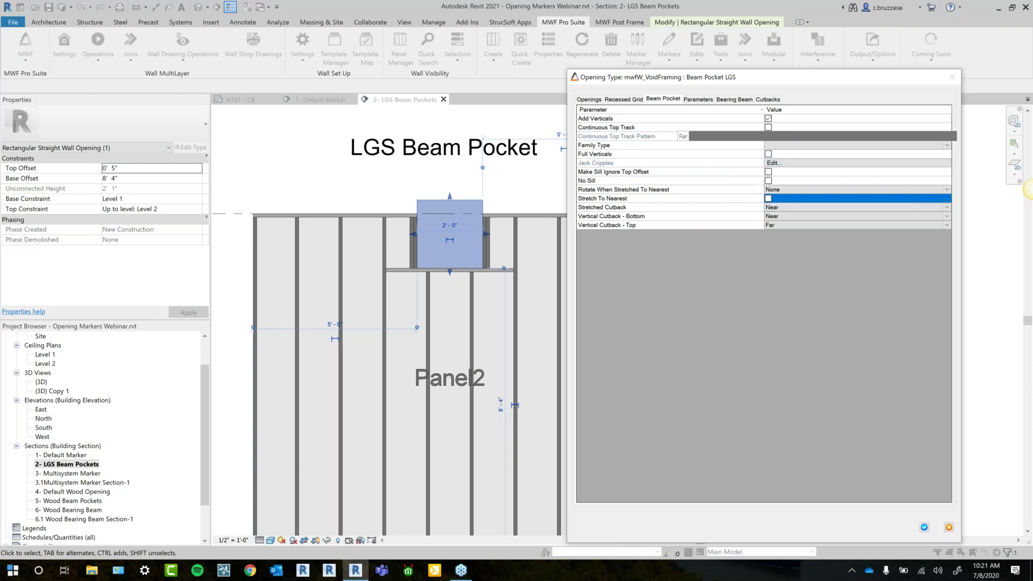
left_click(611, 117)
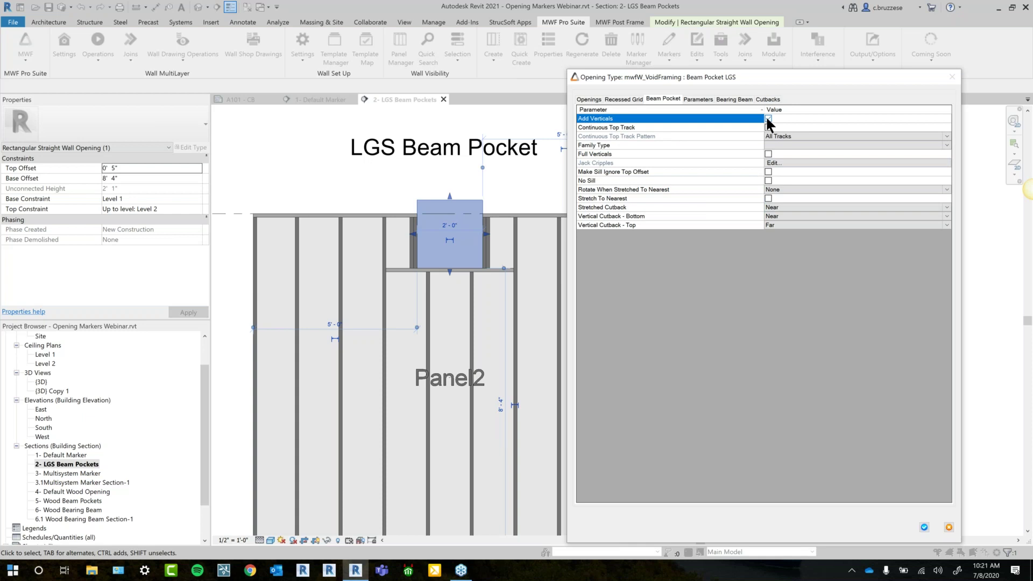
left_click(768, 119)
left_click(621, 126)
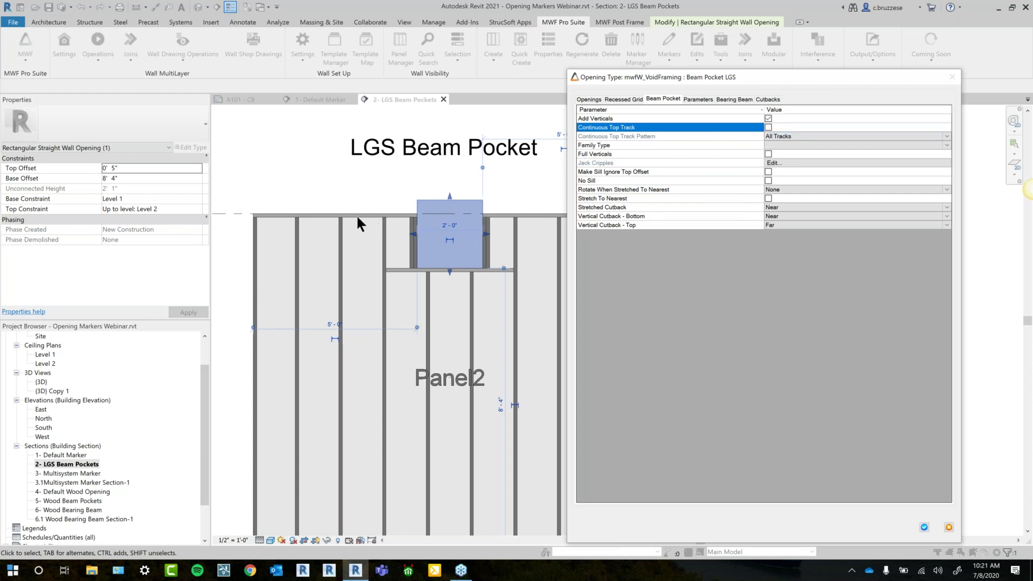
left_click(768, 127)
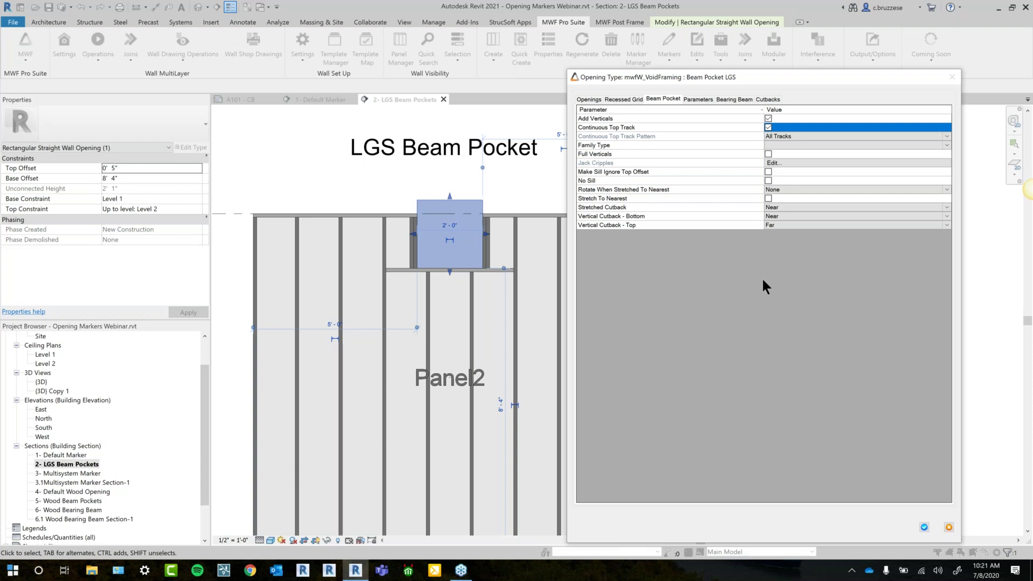
Set the beam pocket's Family Type to "Same as panel opening sill", reviewing the other available family types.
left_click(696, 145)
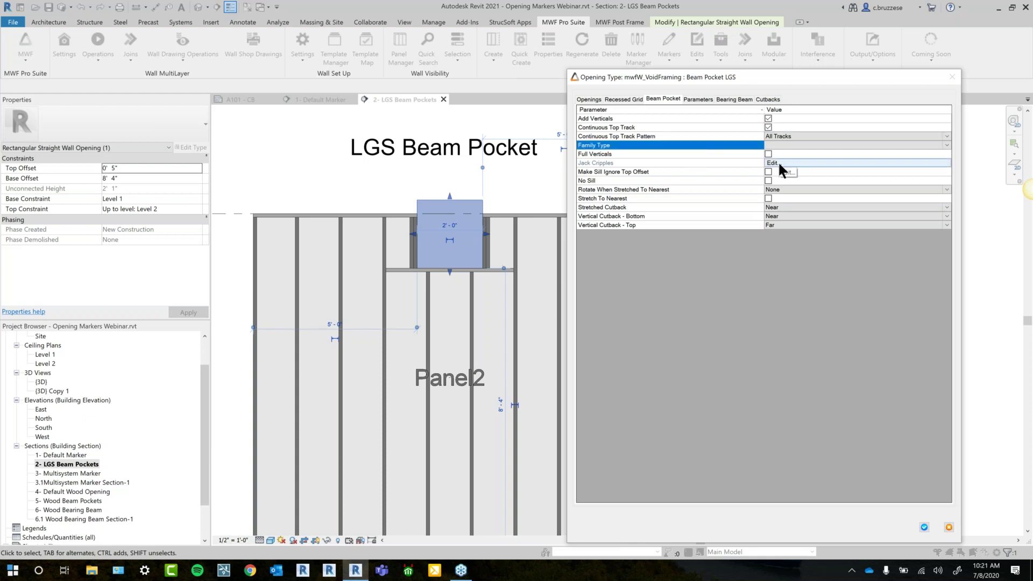
left_click(684, 155)
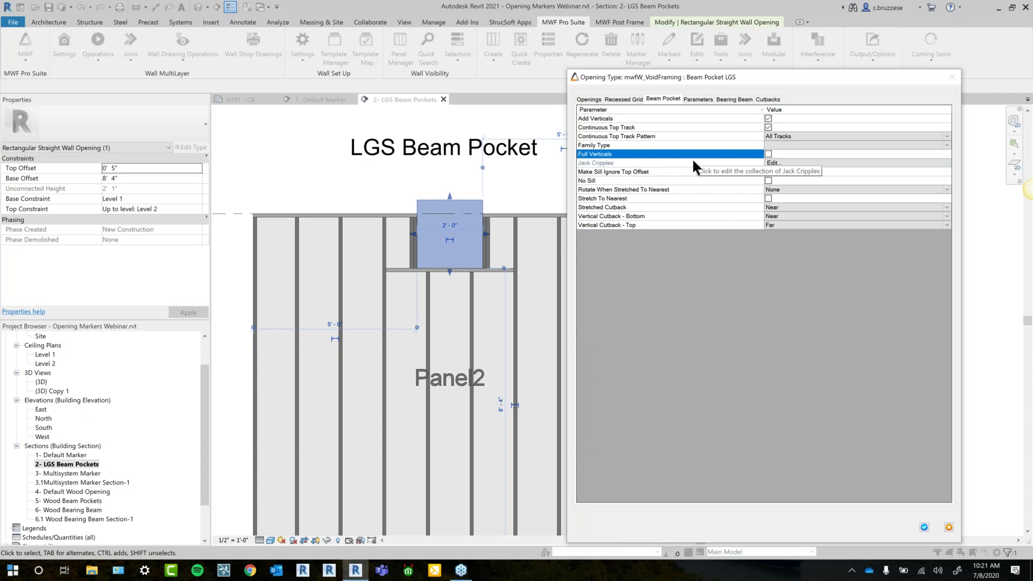
left_click(775, 146)
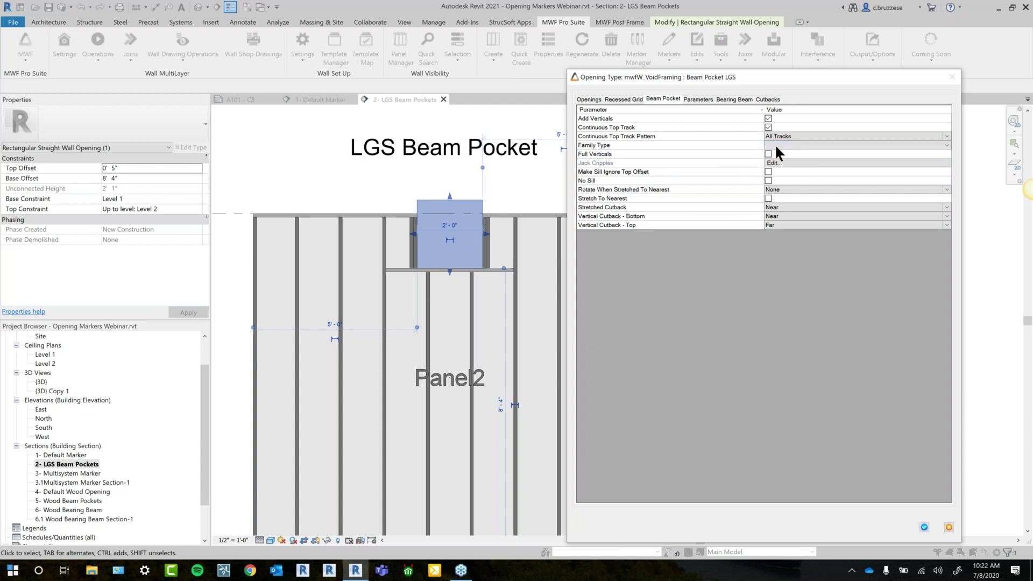
left_click(776, 146)
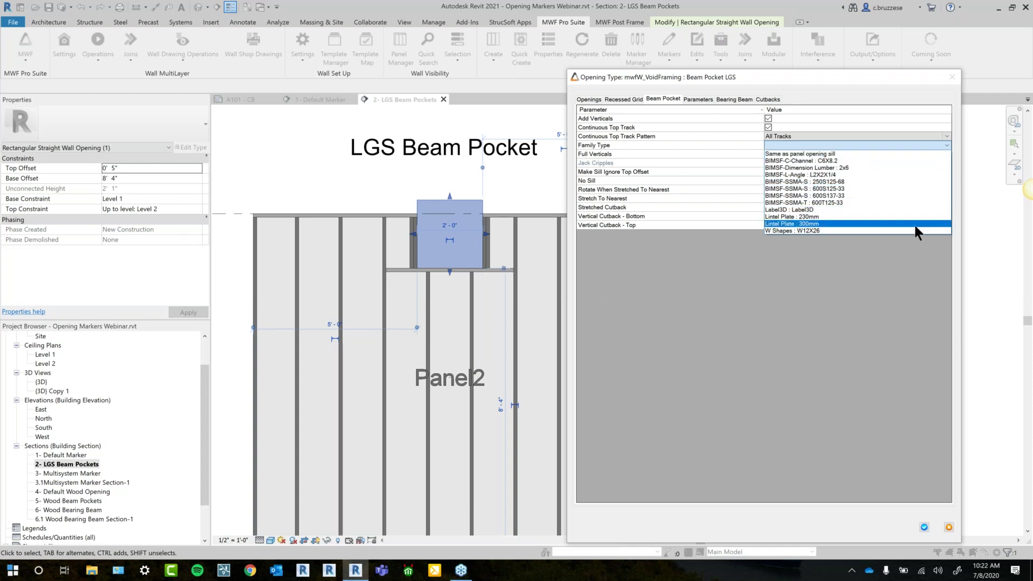
left_click(839, 154)
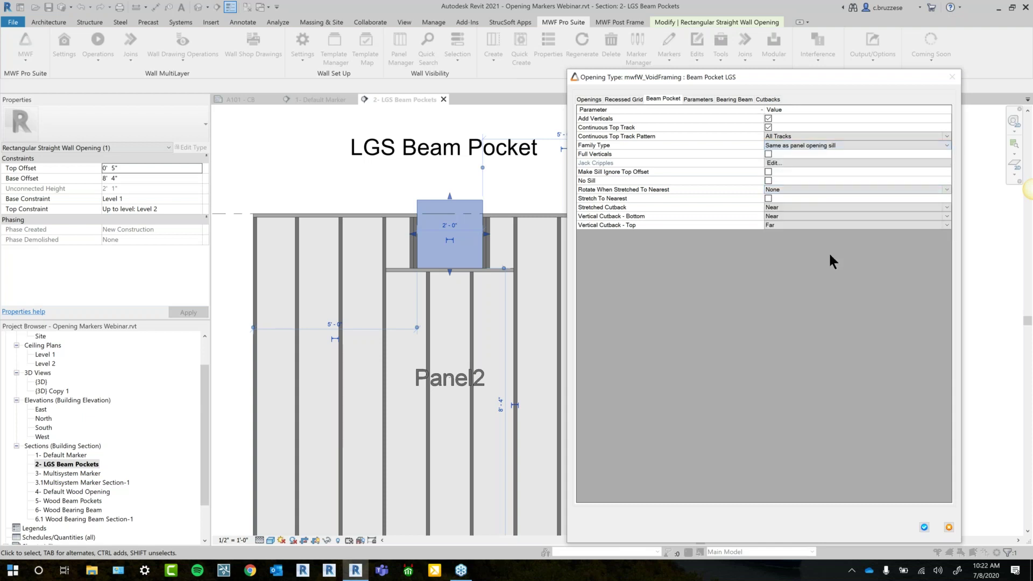
left_click(834, 145)
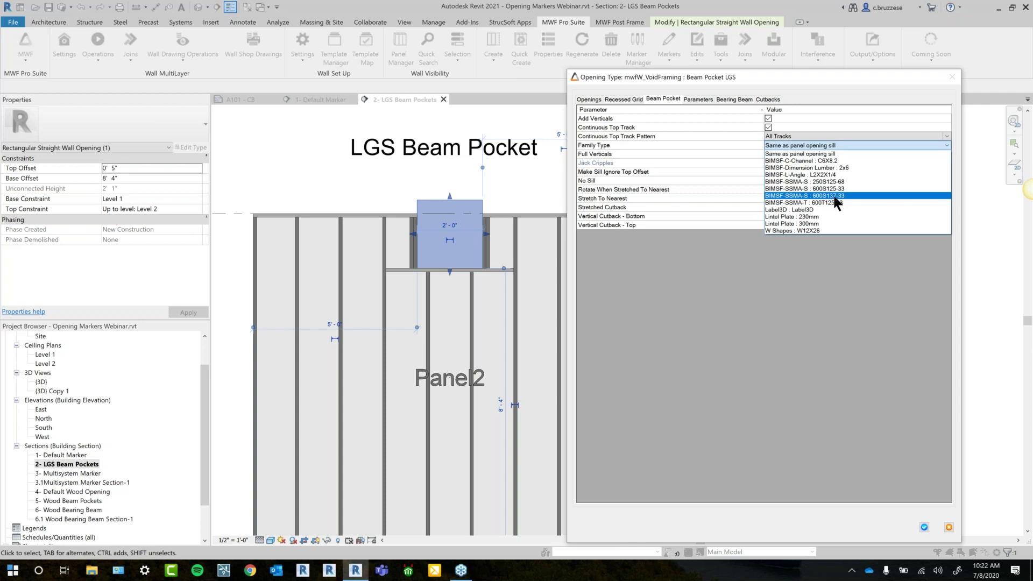
left_click(770, 80)
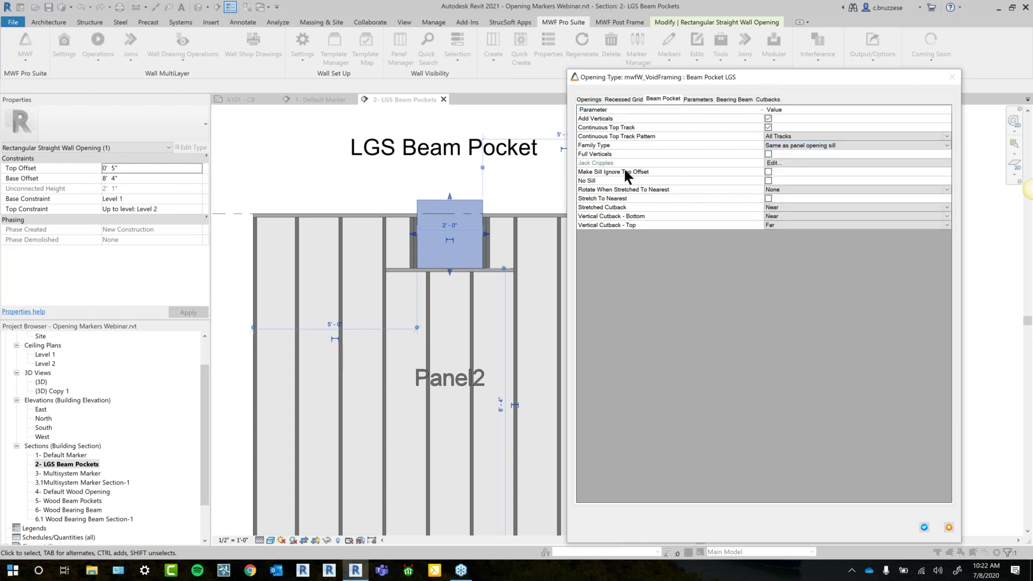
Enable Full Verticals for the beam pocket, save the marker, and close the Marker Manager.
left_click(626, 153)
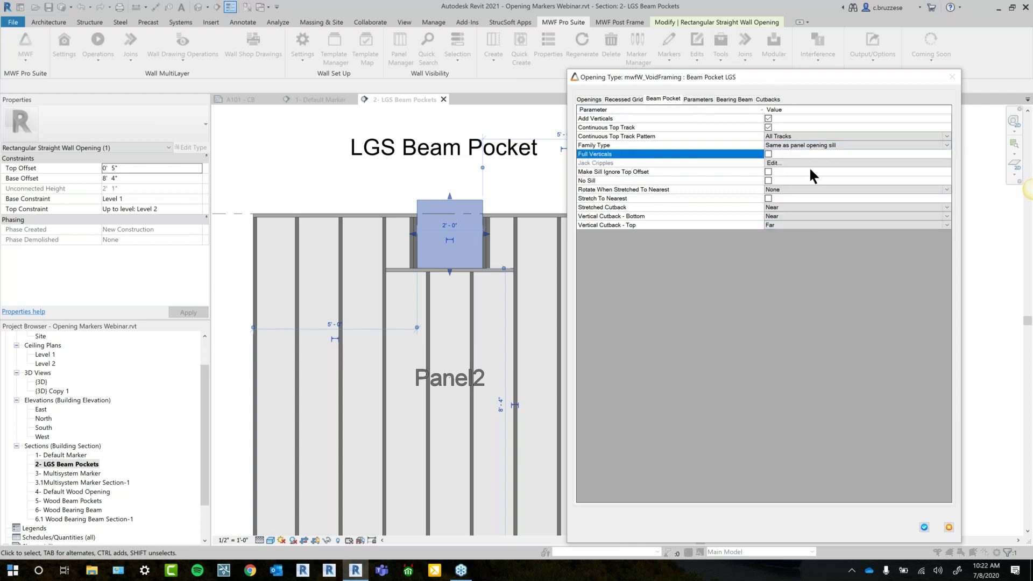
left_click(768, 154)
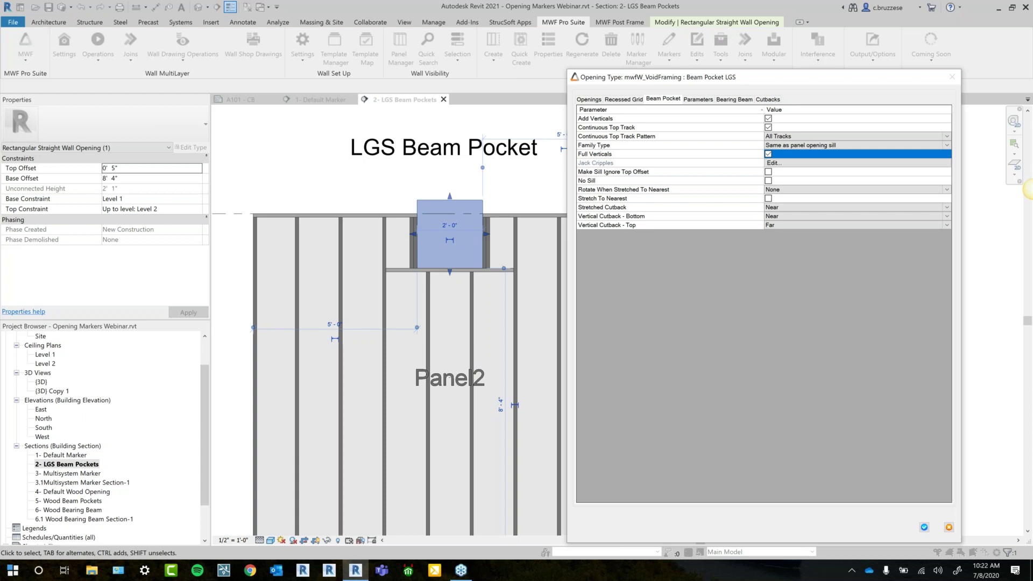
left_click(923, 527)
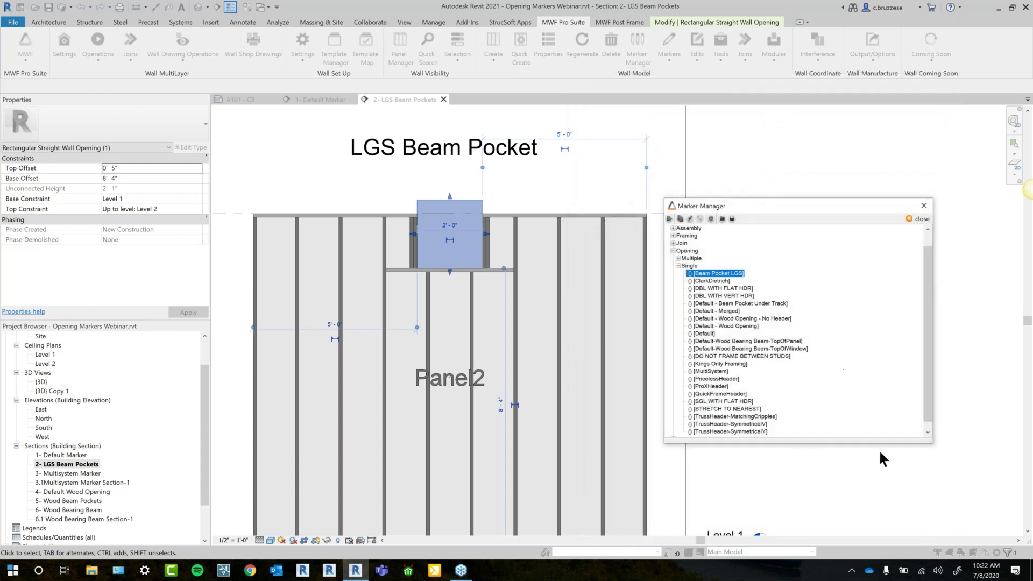
left_click(911, 219)
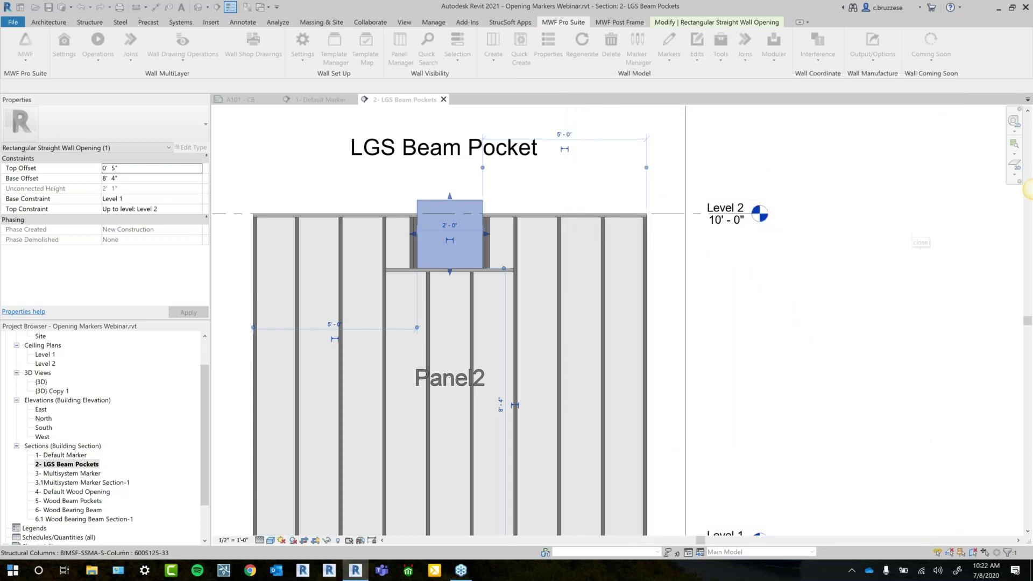
Regenerate Panel2's framing from one of its studs, and inspect the sill beneath the beam pocket.
left_click(473, 314)
left_click(586, 47)
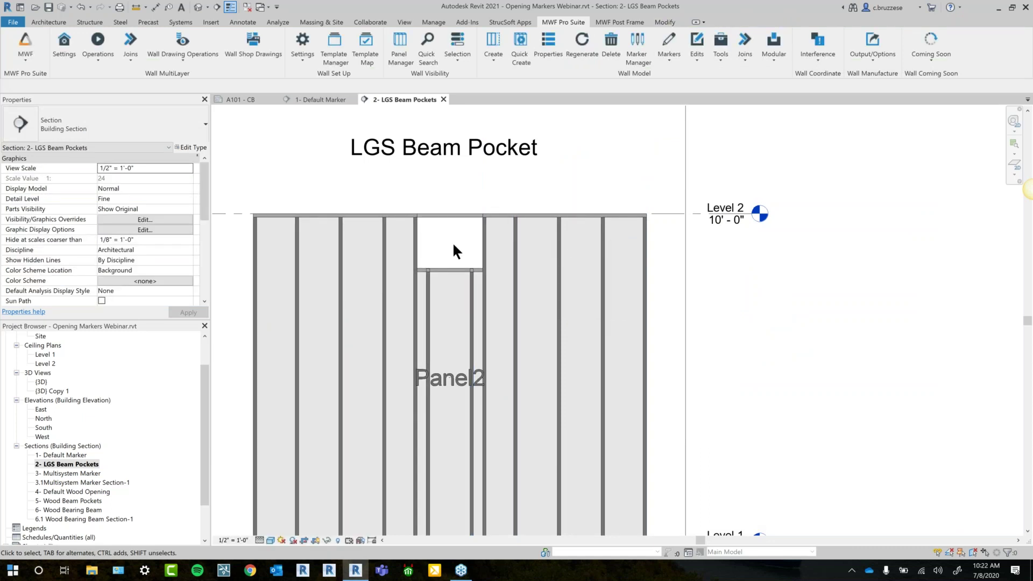
scroll(446, 267, "up", 2)
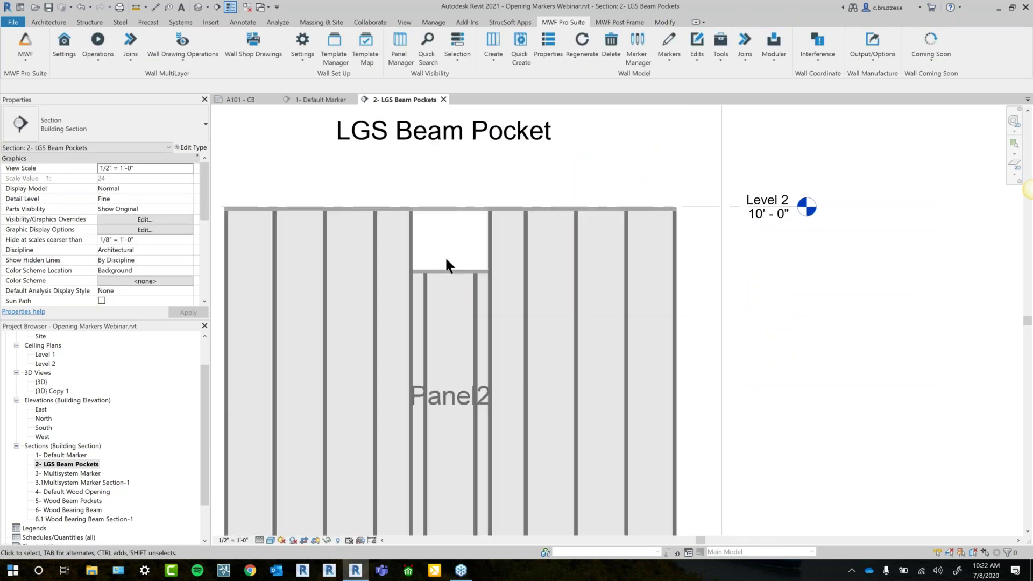
left_click(450, 267)
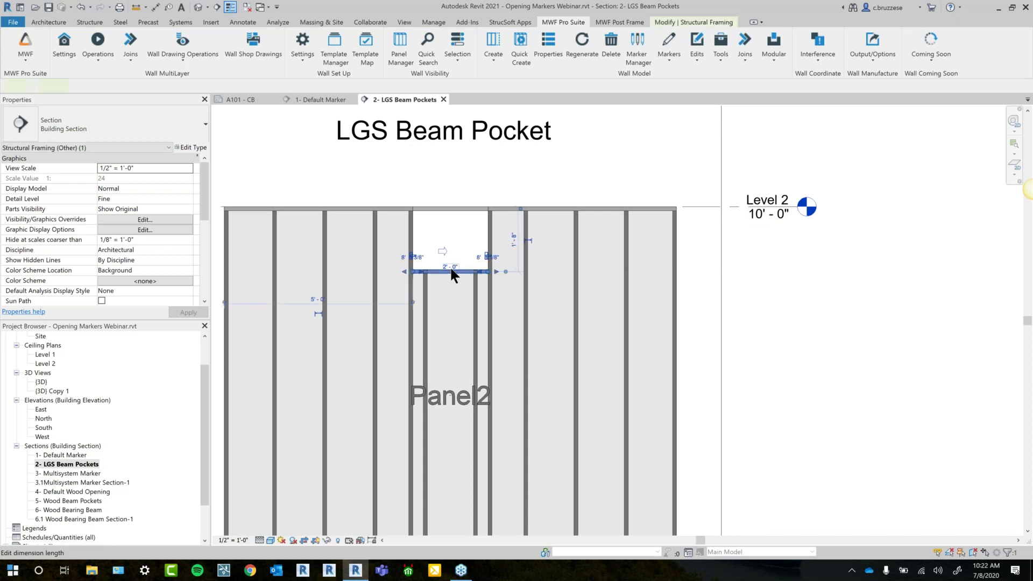
key("Escape")
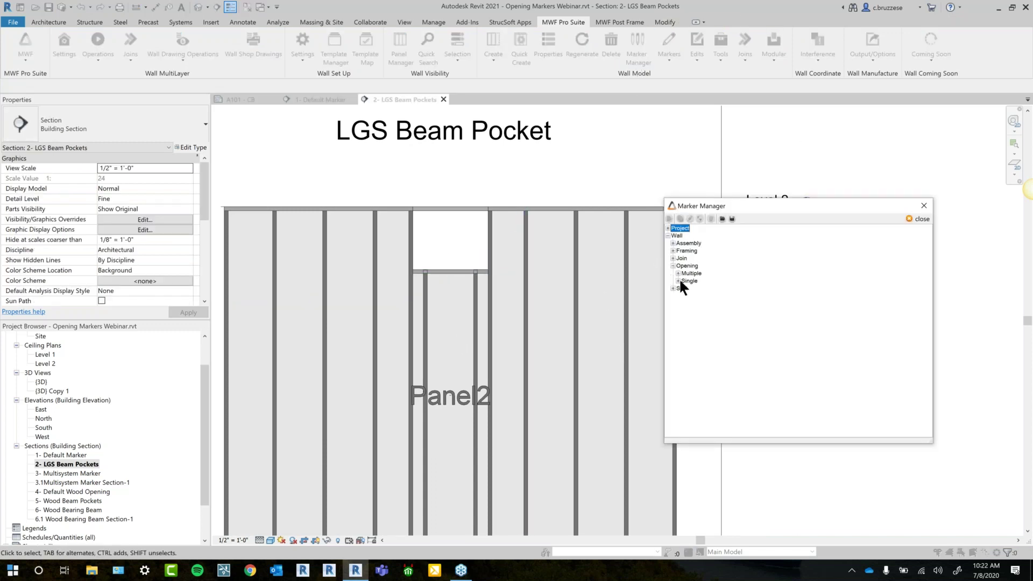
Reopen the Beam Pocket LGS marker from the single wall opening markers in the Marker Manager.
left_click(679, 280)
left_click(709, 274)
double_click(709, 276)
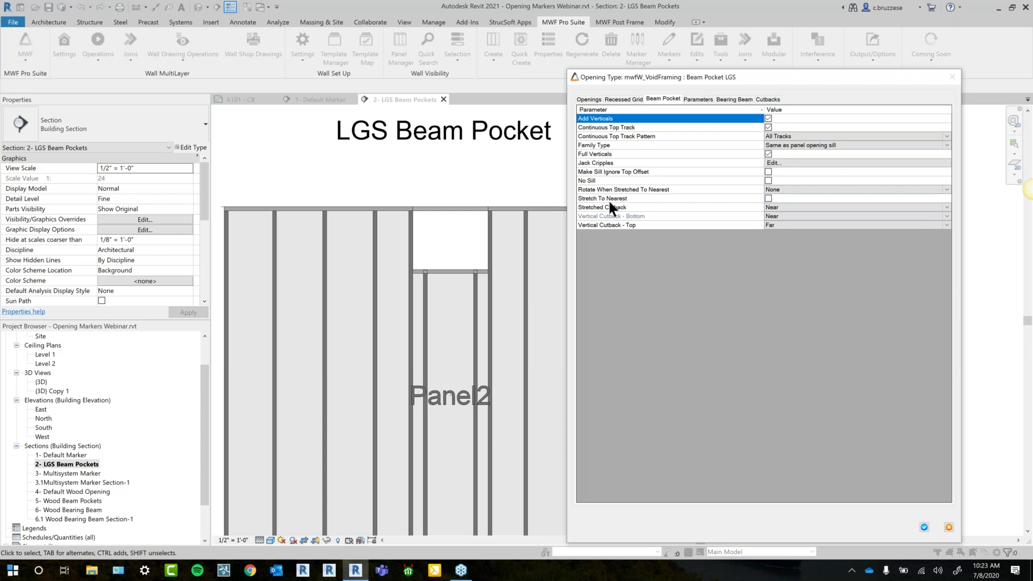
Open the beam pocket's Jack Cripples collection for editing, keeping its dialog clear of the panel view.
left_click(647, 162)
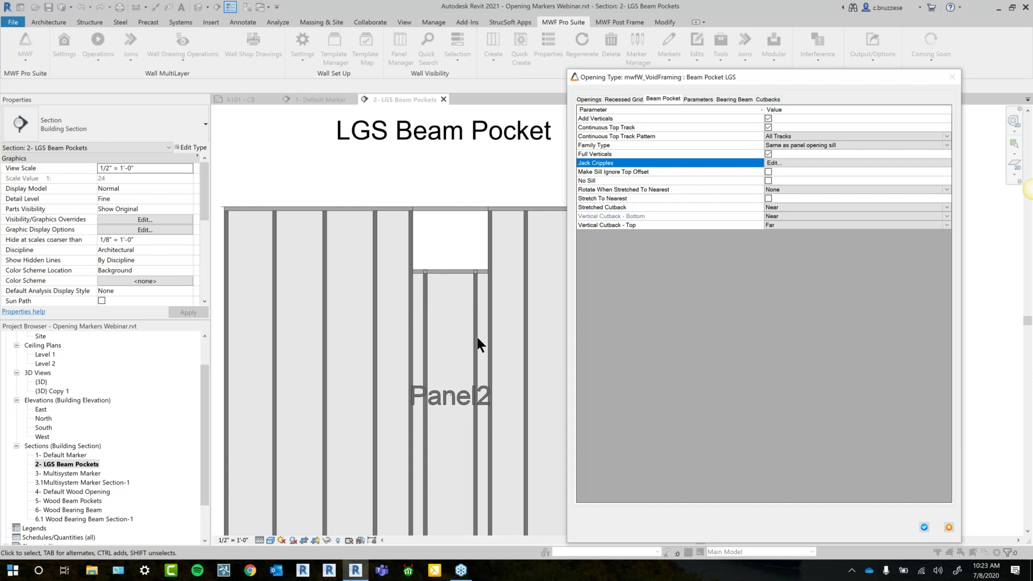
left_click(774, 161)
left_click_drag(77, 33, 730, 248)
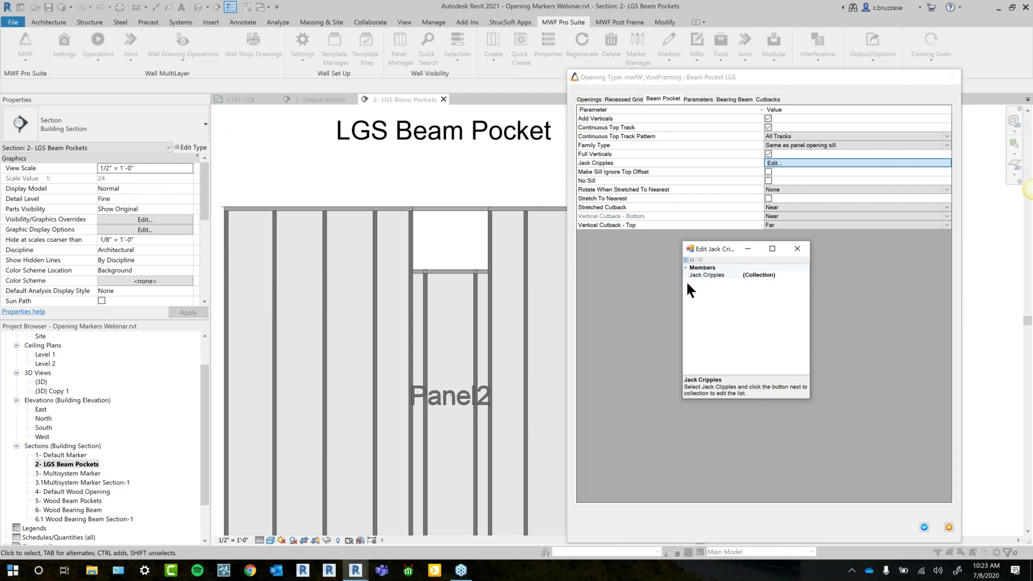
left_click_drag(694, 249, 624, 240)
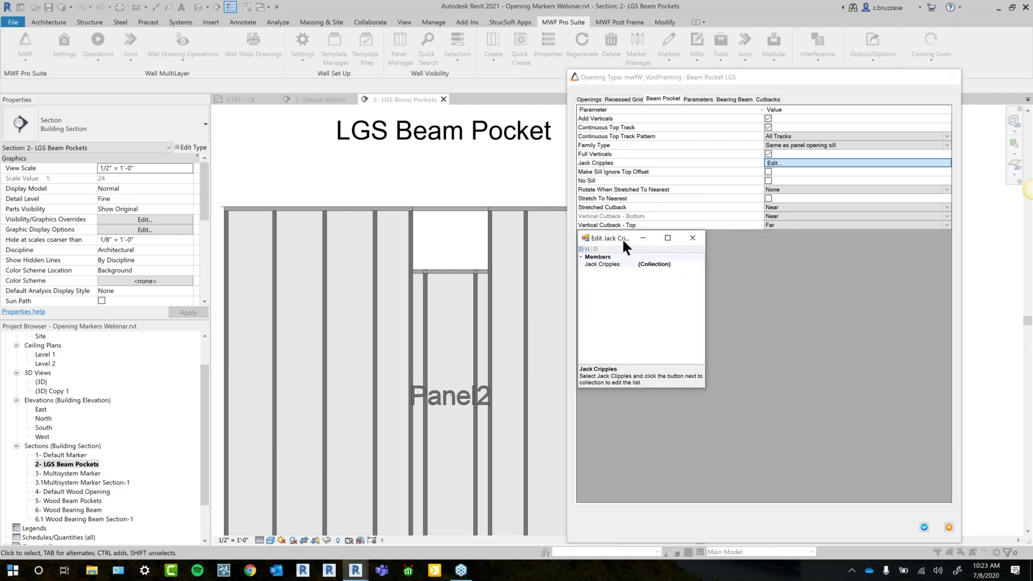
left_click(680, 265)
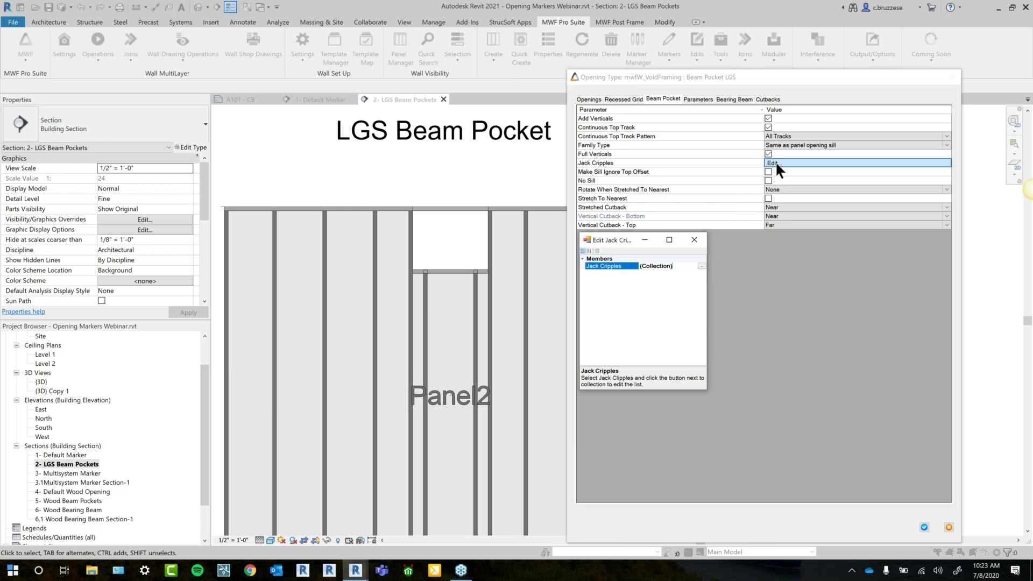
left_click(701, 265)
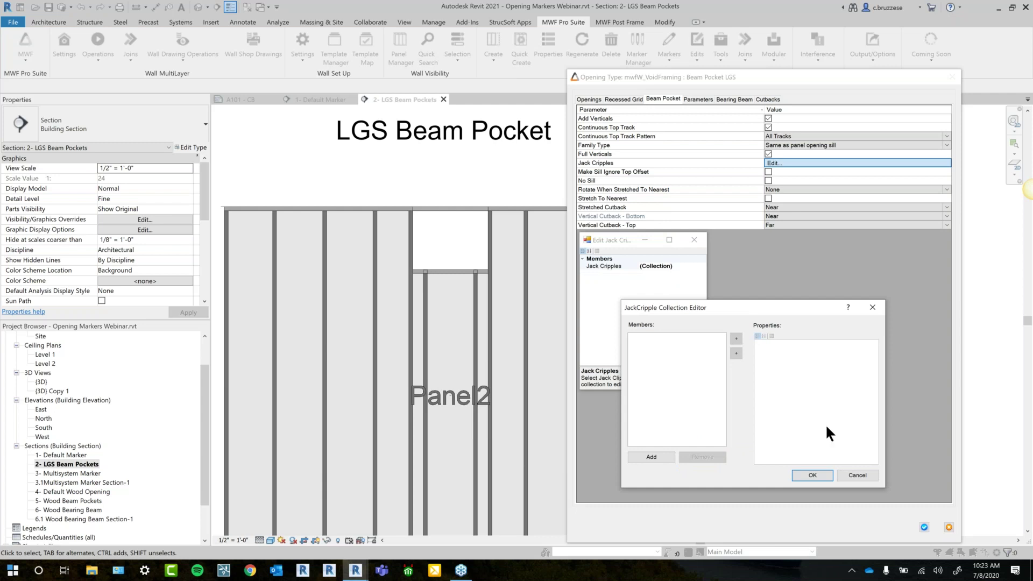
Add a jack to the Jack Cripples collection with its Side set to Right.
left_click(665, 461)
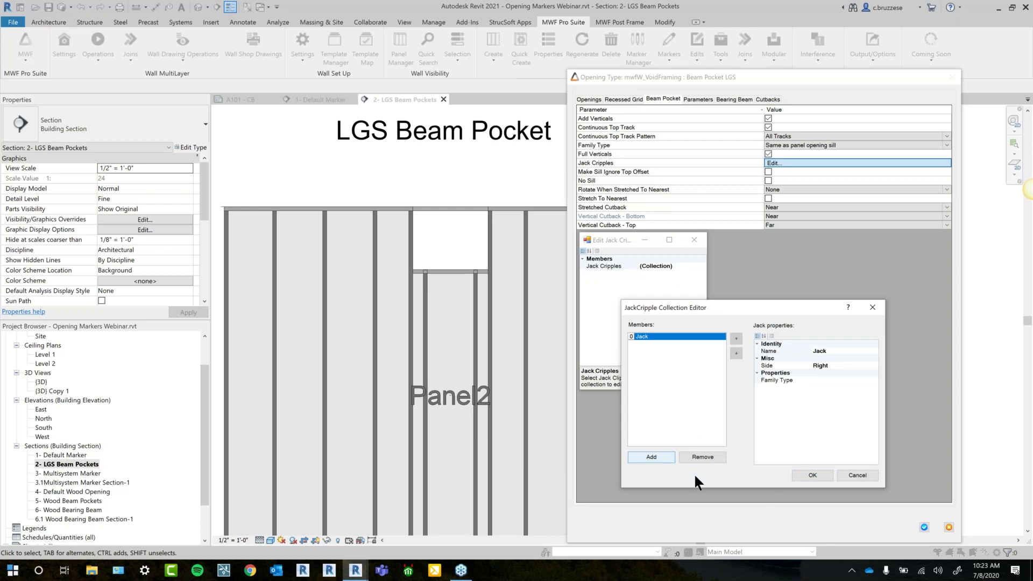
left_click(859, 363)
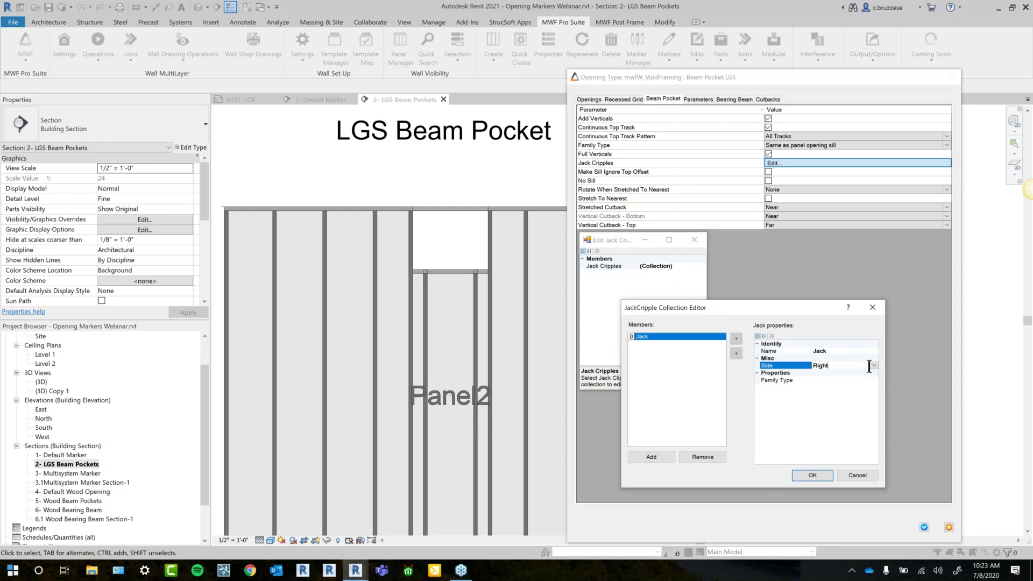
left_click(873, 365)
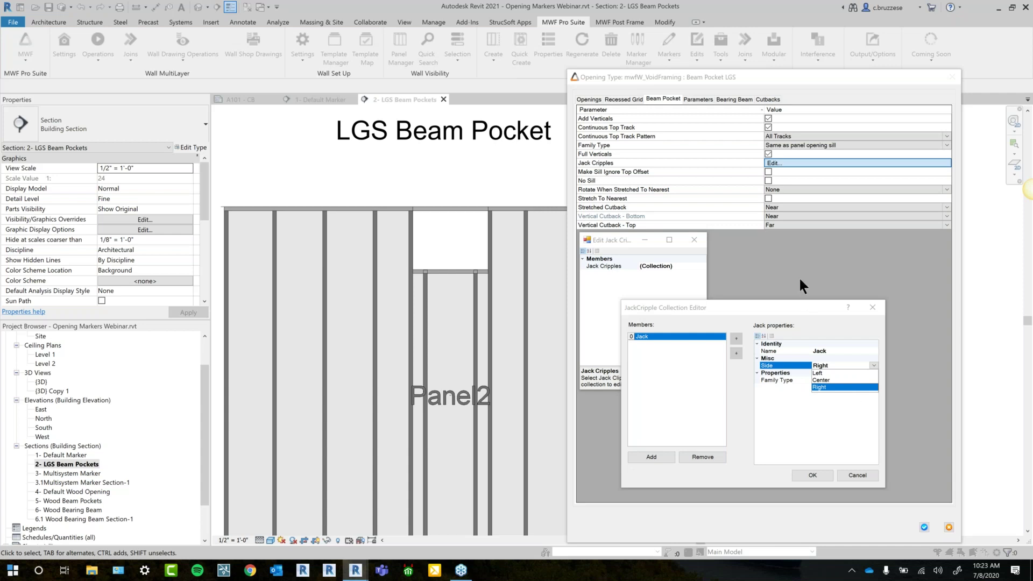
left_click(859, 385)
Add a second jack to the Jack Cripples collection and set its Side to Left.
left_click(653, 456)
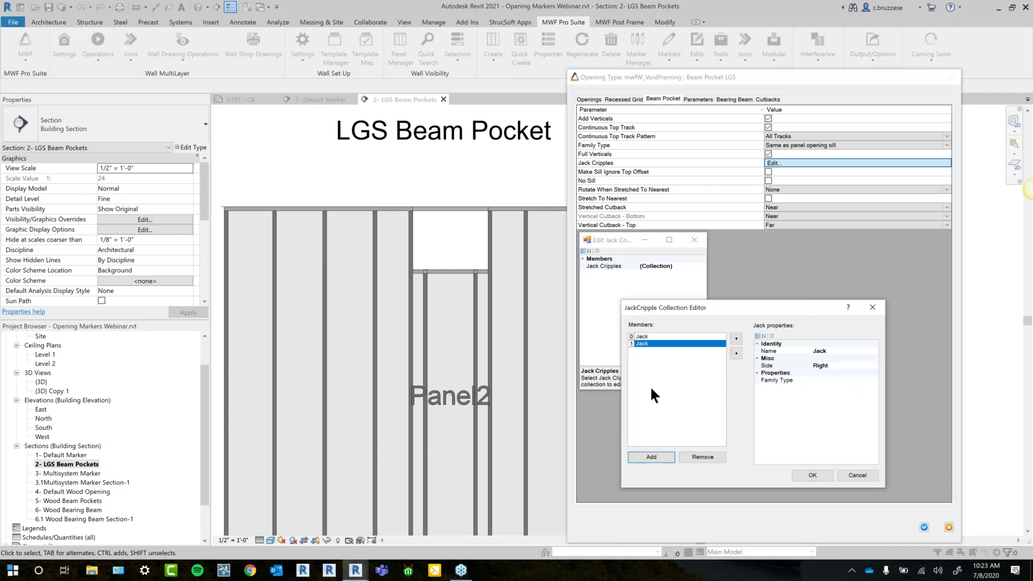
left_click(872, 363)
left_click(873, 365)
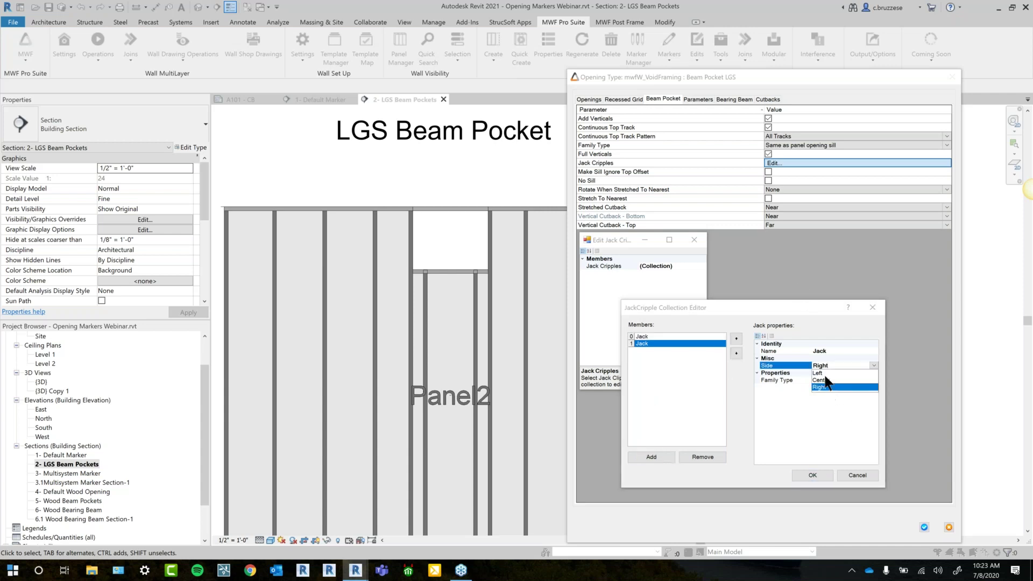
left_click(817, 373)
Add a third jack with its Side set to Center, and accept the Jack Cripples collection.
left_click(654, 456)
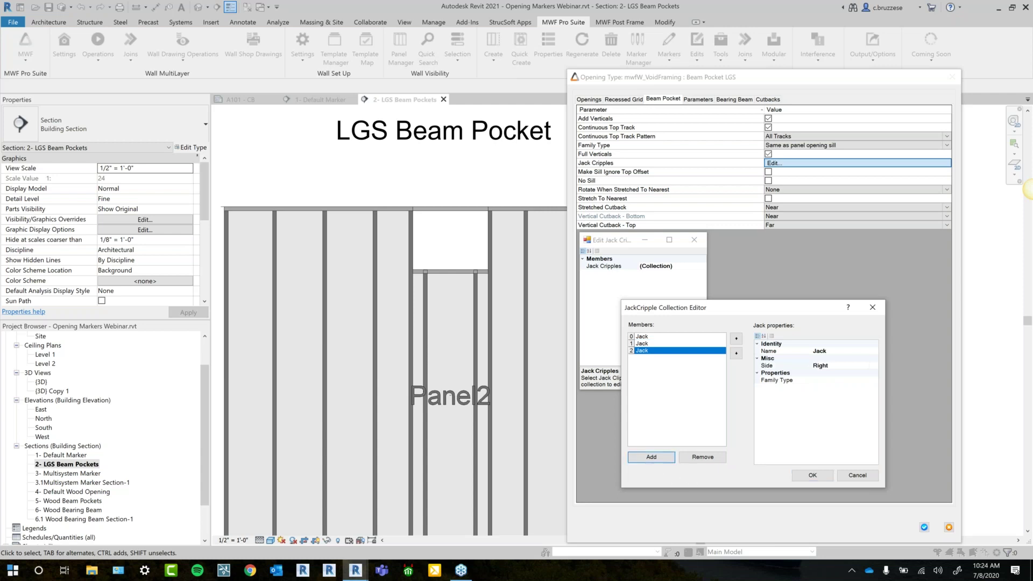
left_click(869, 366)
left_click(871, 366)
left_click(840, 381)
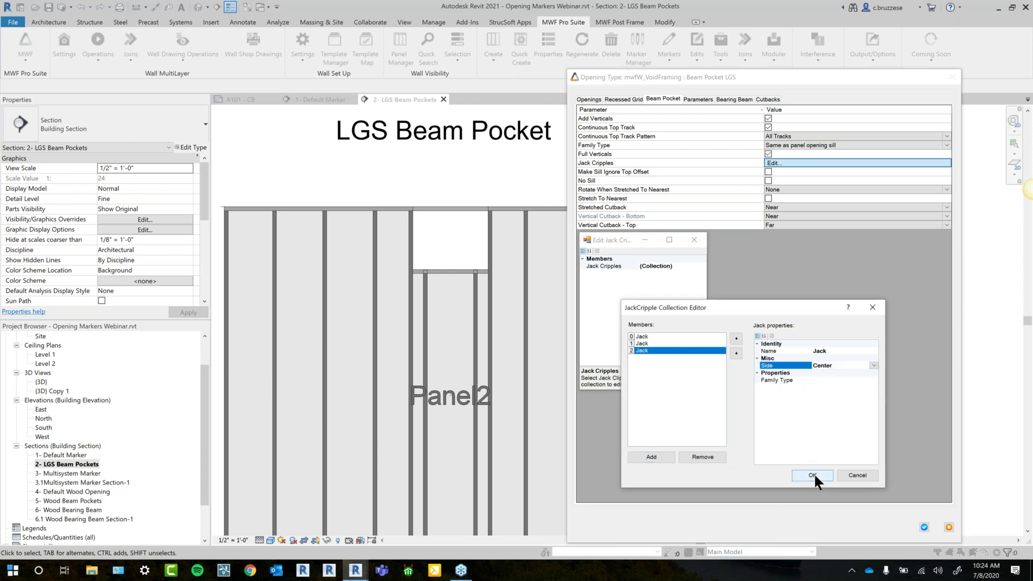
left_click(814, 473)
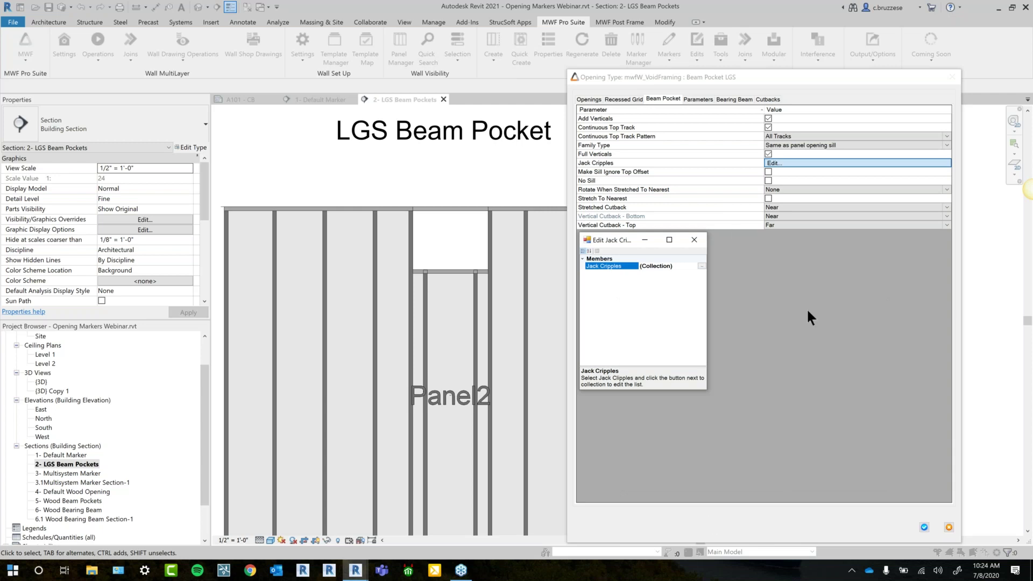
left_click(693, 240)
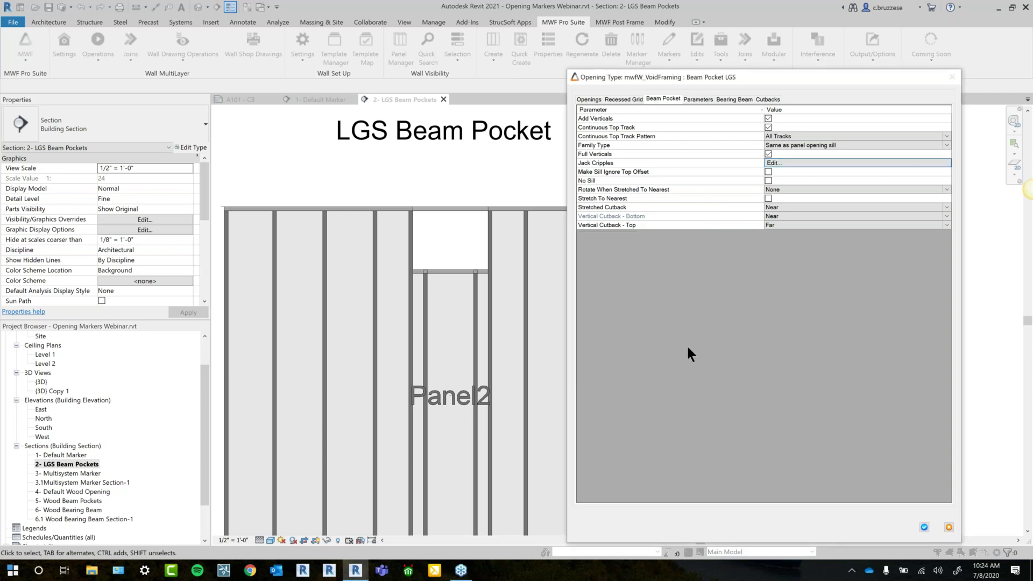
Save the Beam Pocket LGS marker, leave the Marker Manager, and regenerate Panel2's framing from the stud beside the beam pocket.
left_click(922, 527)
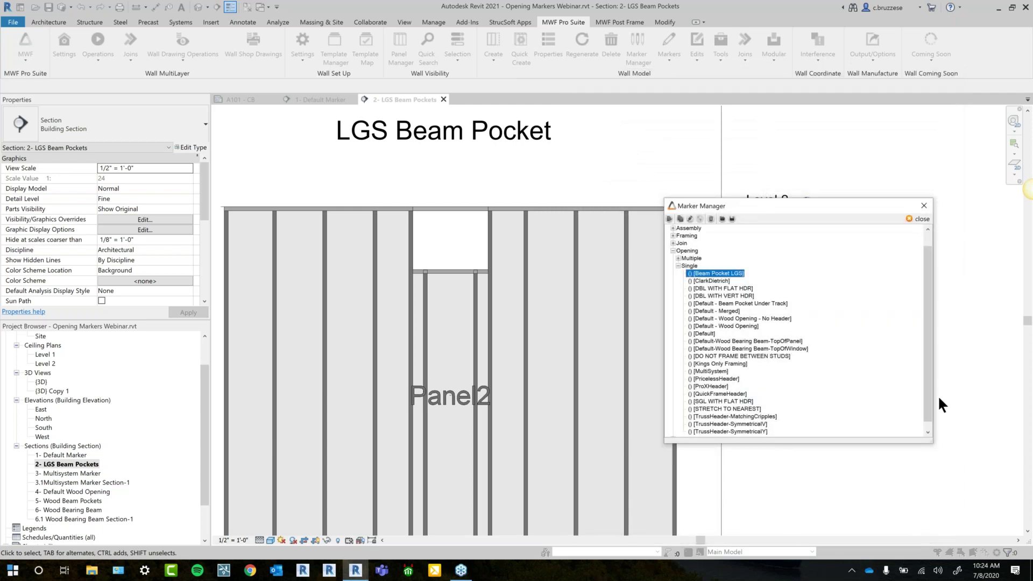
left_click(917, 219)
left_click(526, 353)
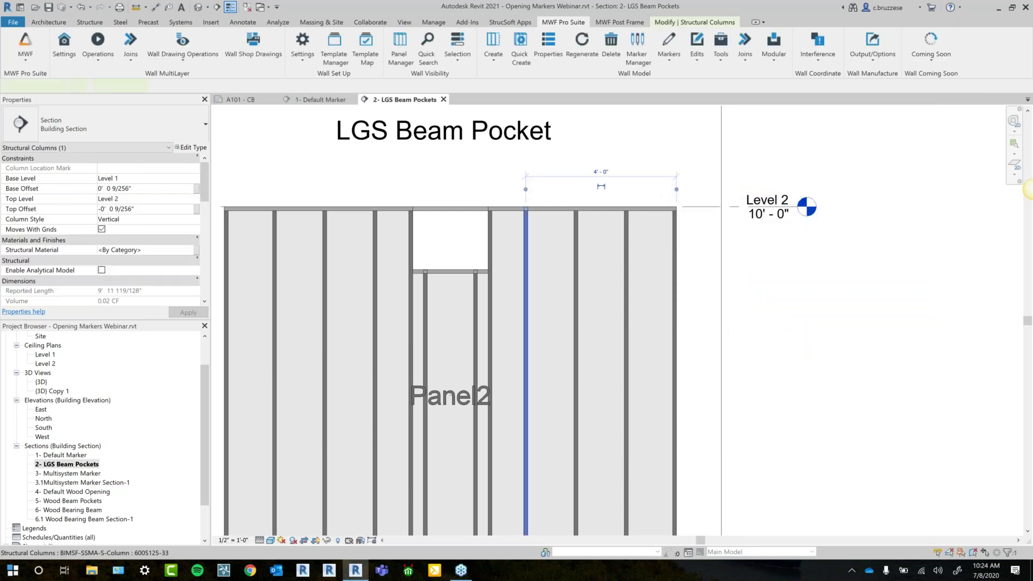
left_click(582, 46)
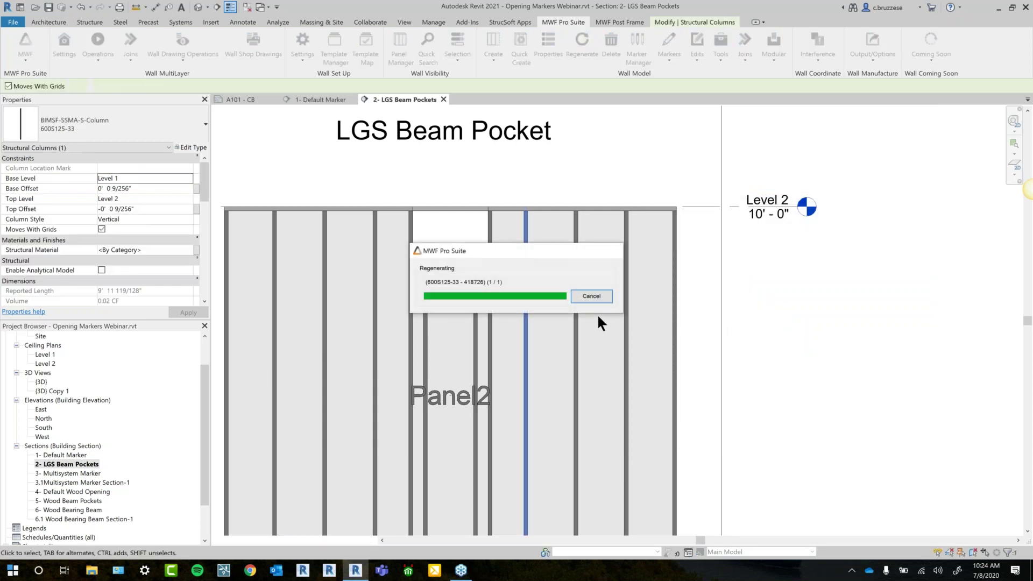
scroll(426, 276, "up", 2)
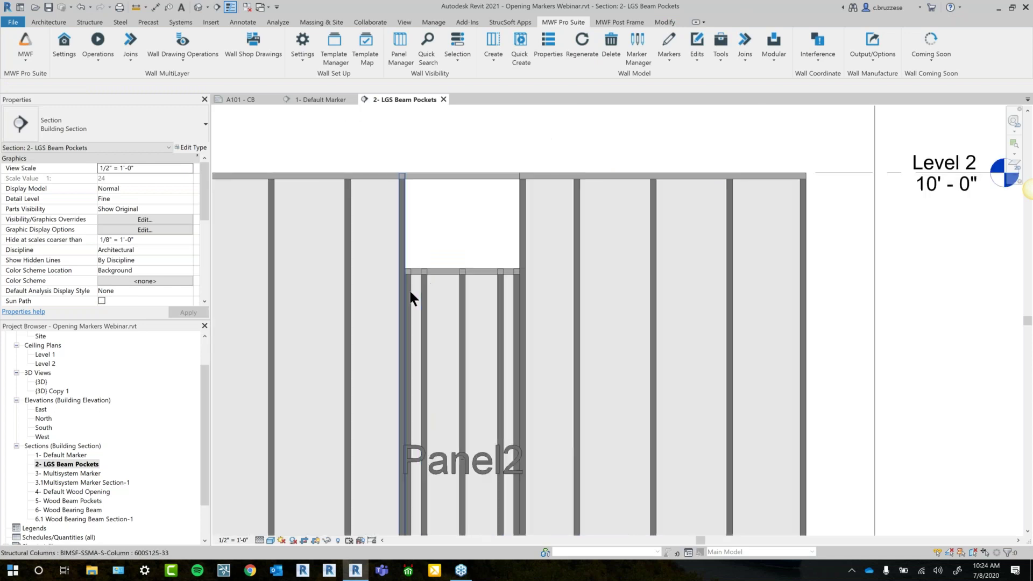
Examine the jack and cripple studs below the beam pocket in Panel2, plus the top track above it.
left_click(410, 293)
left_click(509, 284)
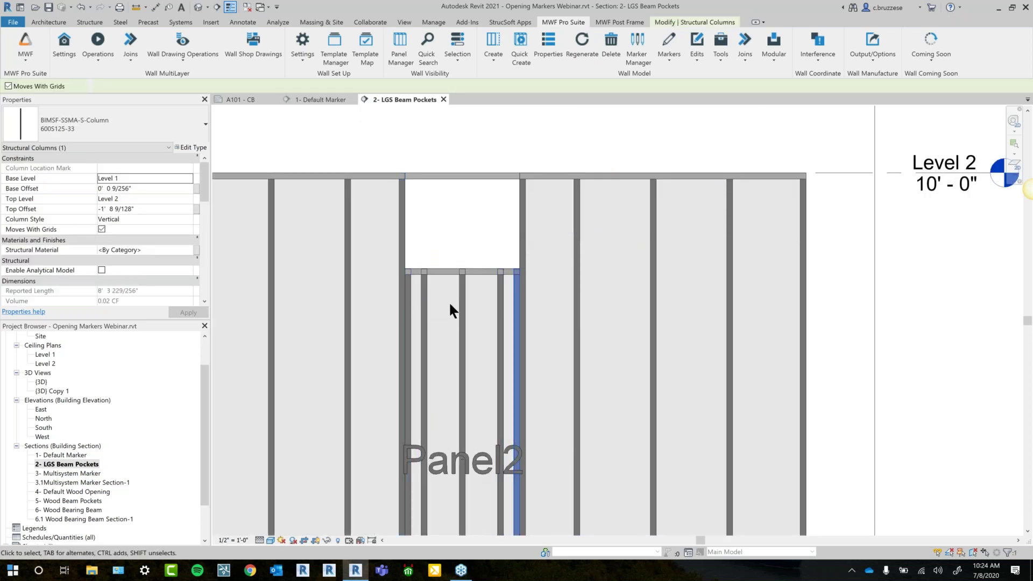
left_click(461, 312)
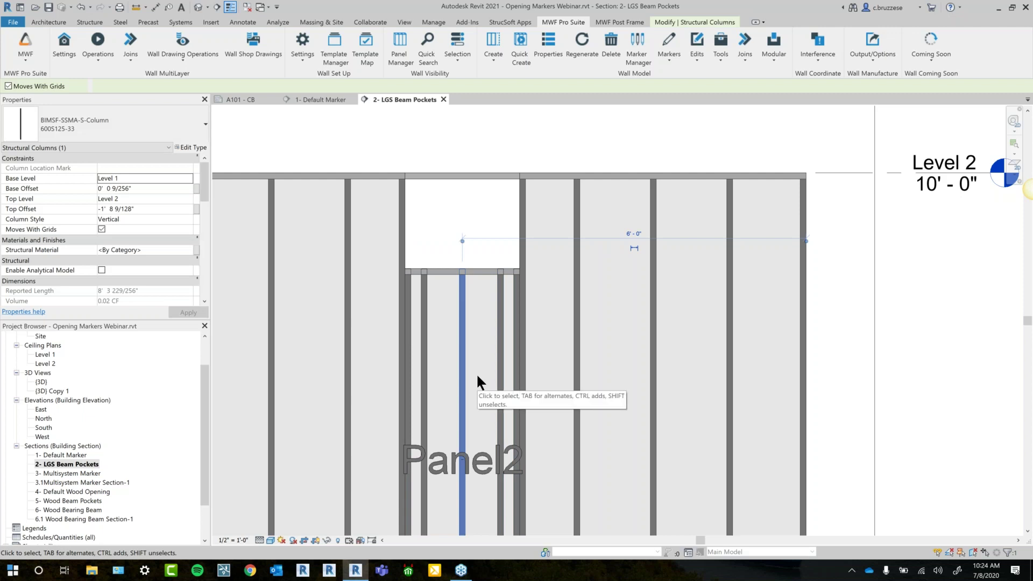
left_click(424, 345)
left_click(501, 329)
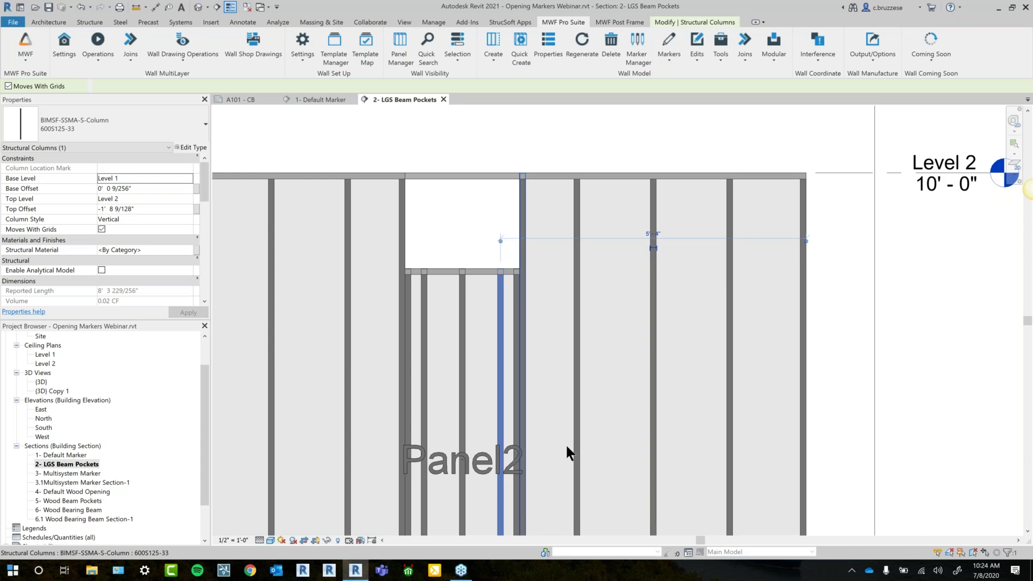
scroll(543, 446, "down", 1)
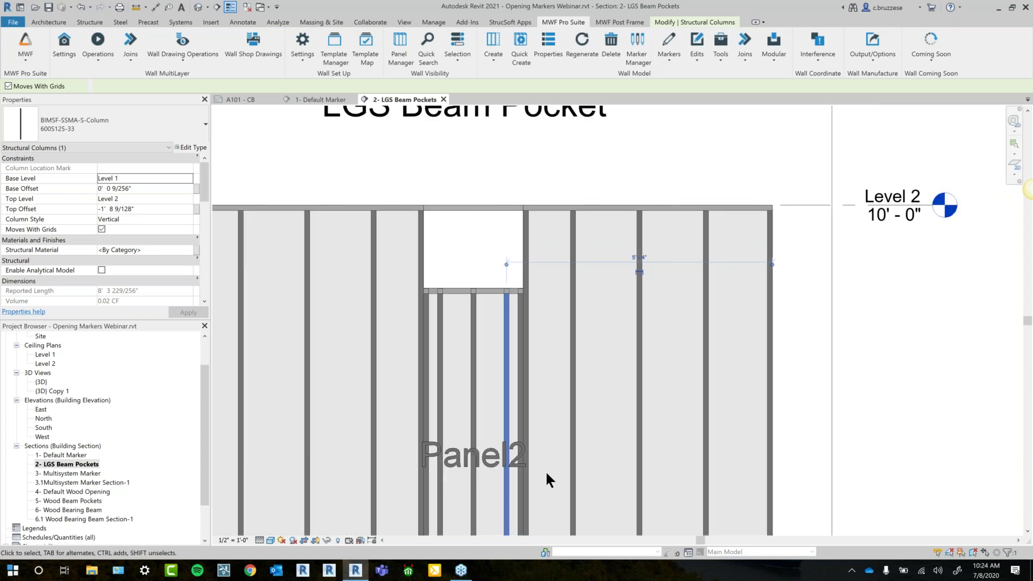
scroll(540, 444, "down", 3)
key("Escape")
middle_click_drag(542, 447, 548, 393)
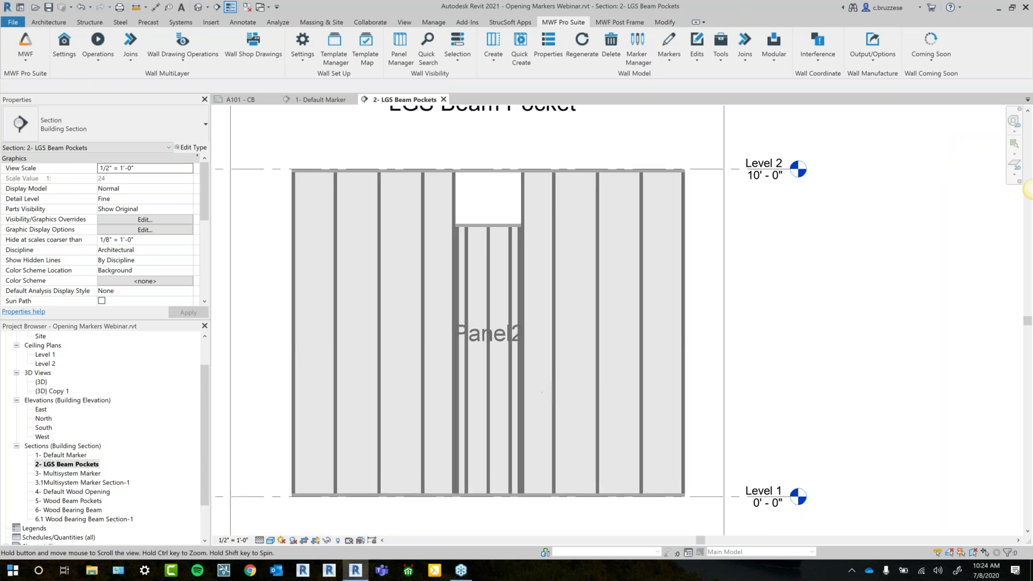
scroll(527, 233, "up", 1)
middle_click_drag(543, 276, 547, 325)
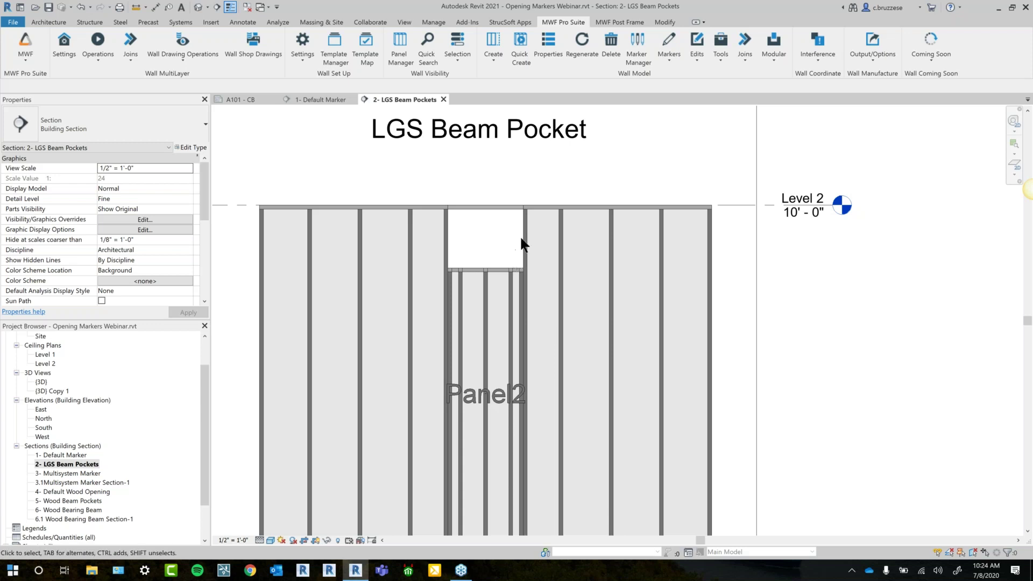
left_click(498, 198)
key("Escape")
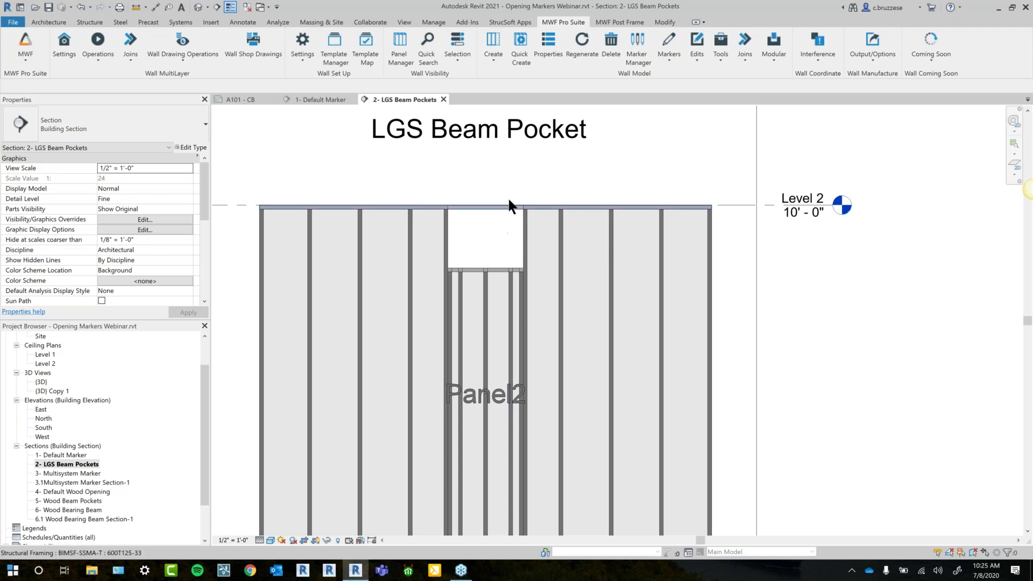
Open the 3- Multisystem Marker section view with the whole of Panel3 in sight.
left_click(67, 474)
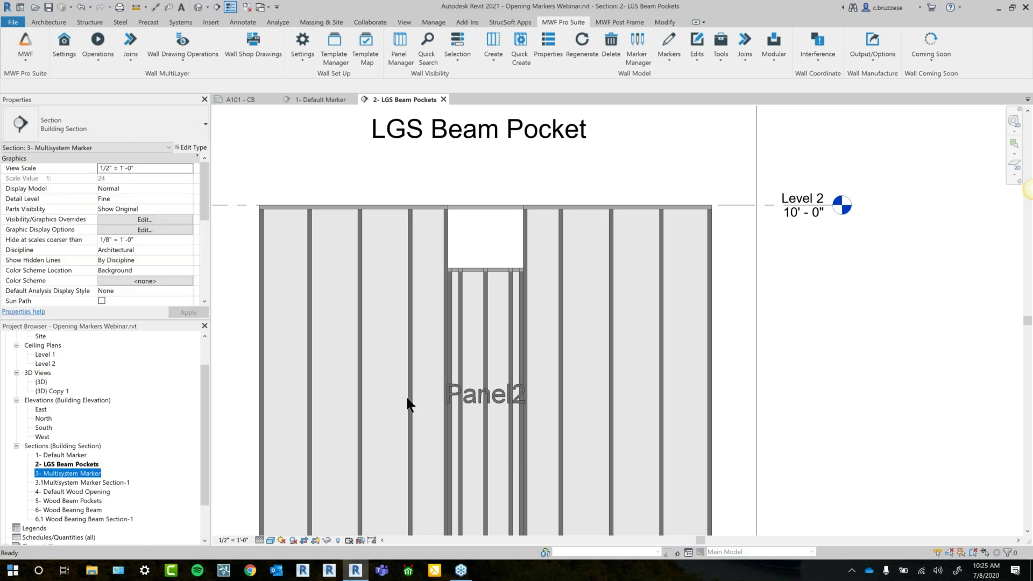
double_click(73, 474)
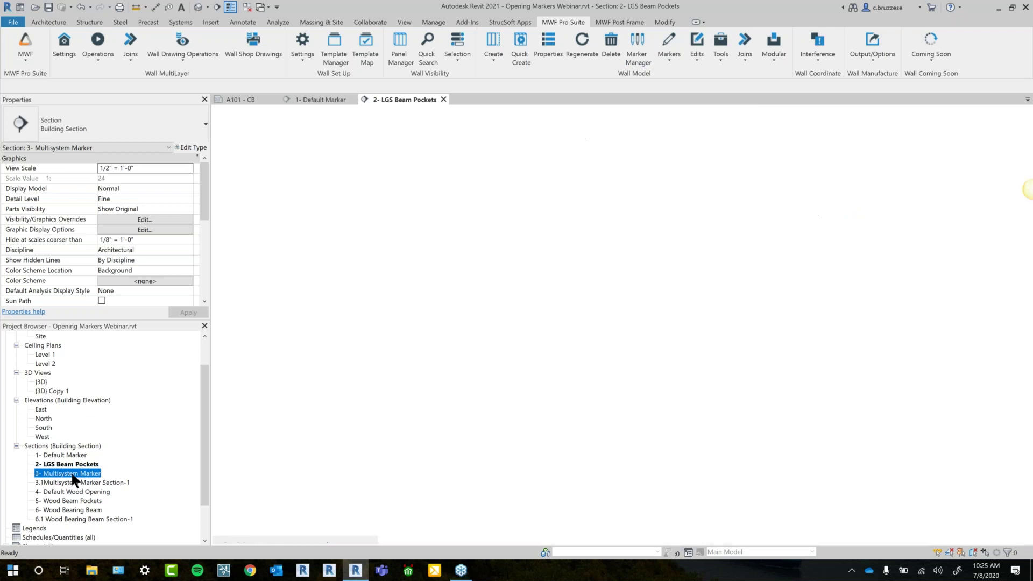
middle_click_drag(864, 334, 727, 353)
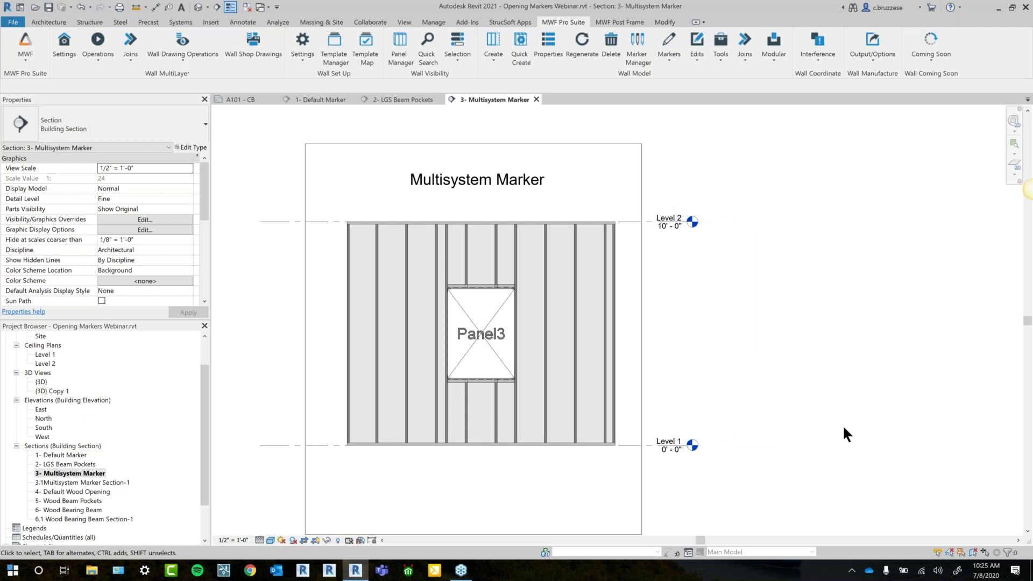
Bring up the Marker Manager and list the Single markers under wall Opening.
left_click(630, 63)
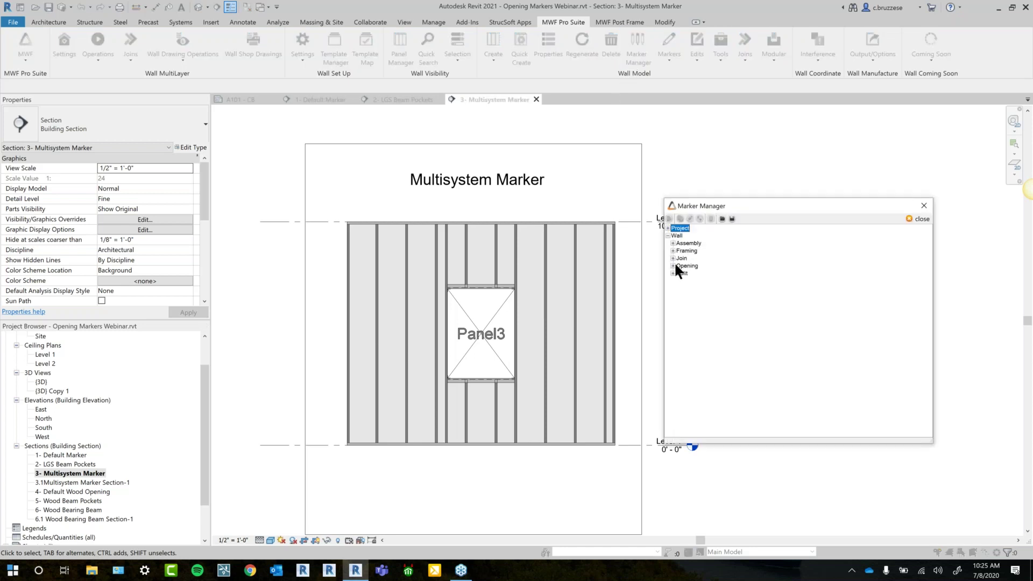
left_click(681, 281)
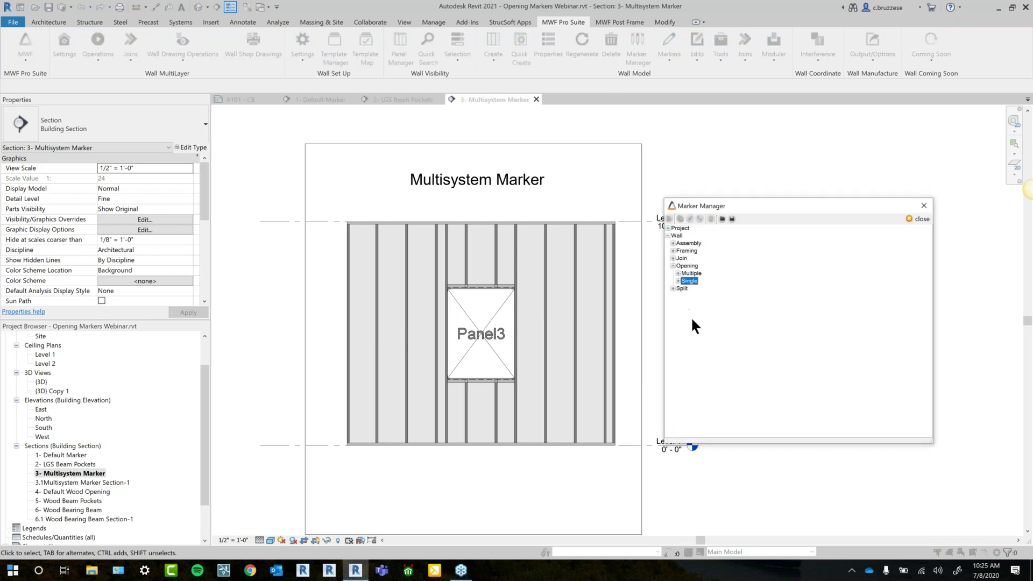
double_click(680, 283)
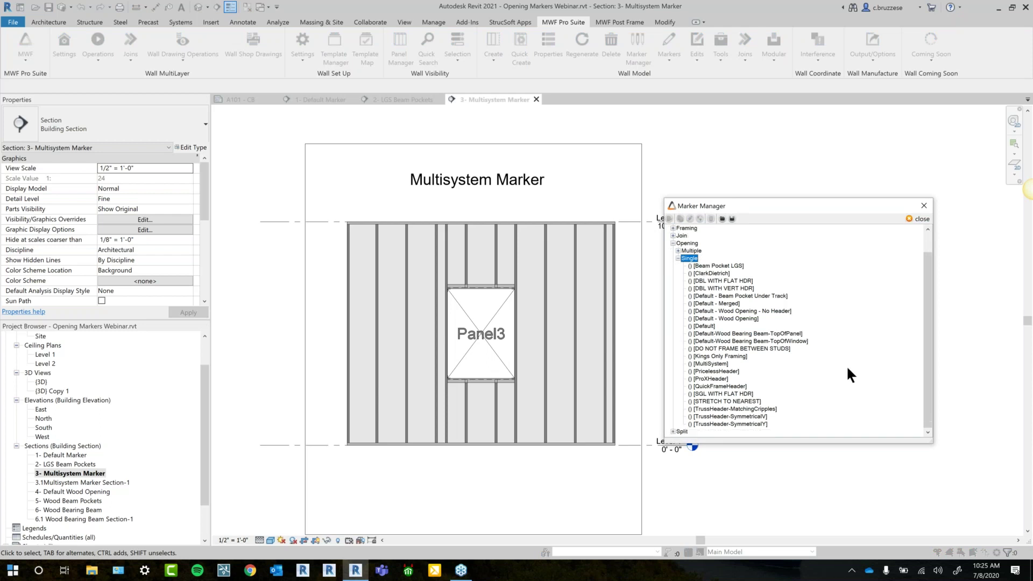
Open the MultiSystem single opening marker for editing and place its settings dialog clear of the Panel3 elevation.
left_click(703, 327)
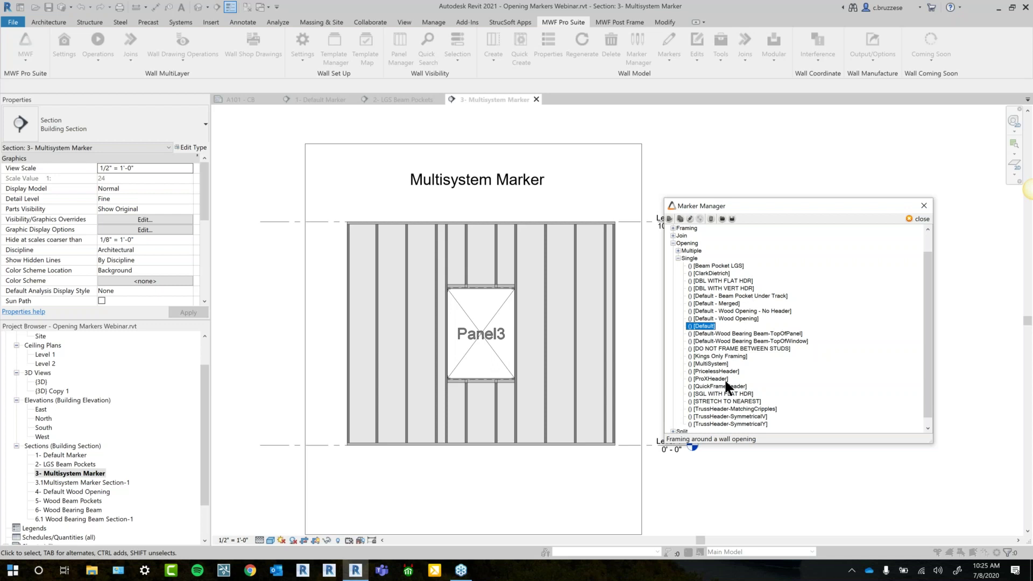
left_click(711, 364)
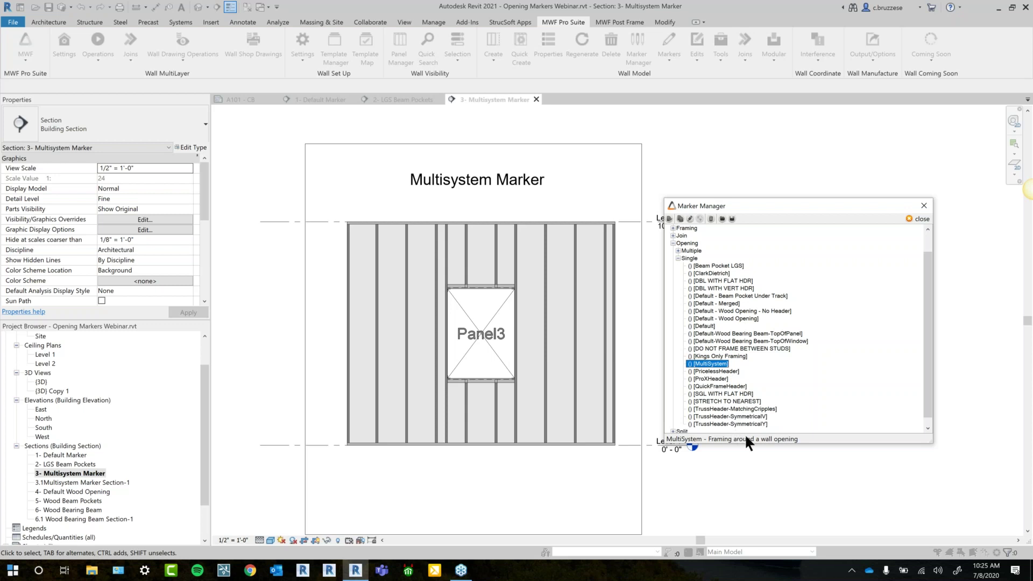
left_click(711, 273)
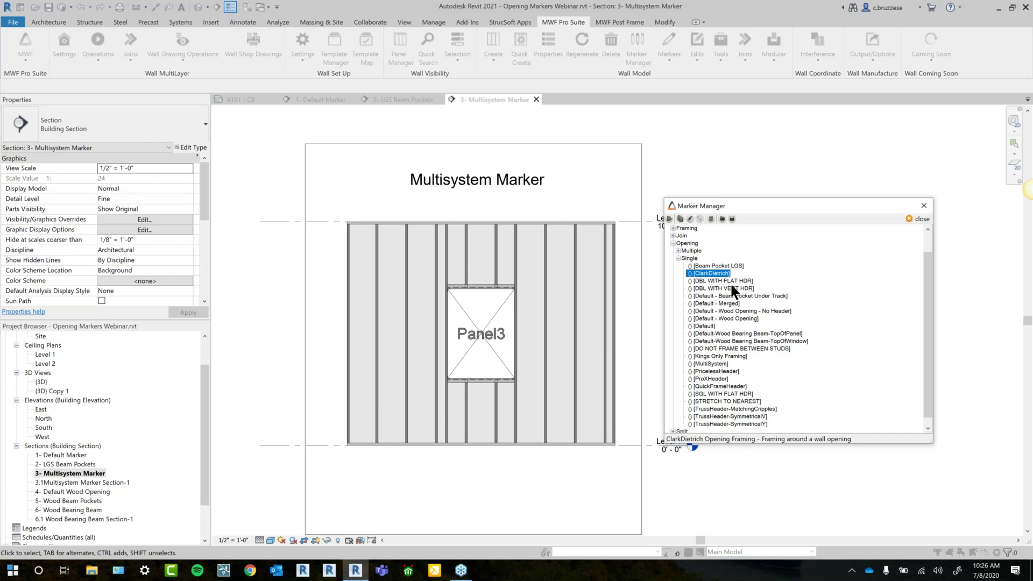
left_click(711, 372)
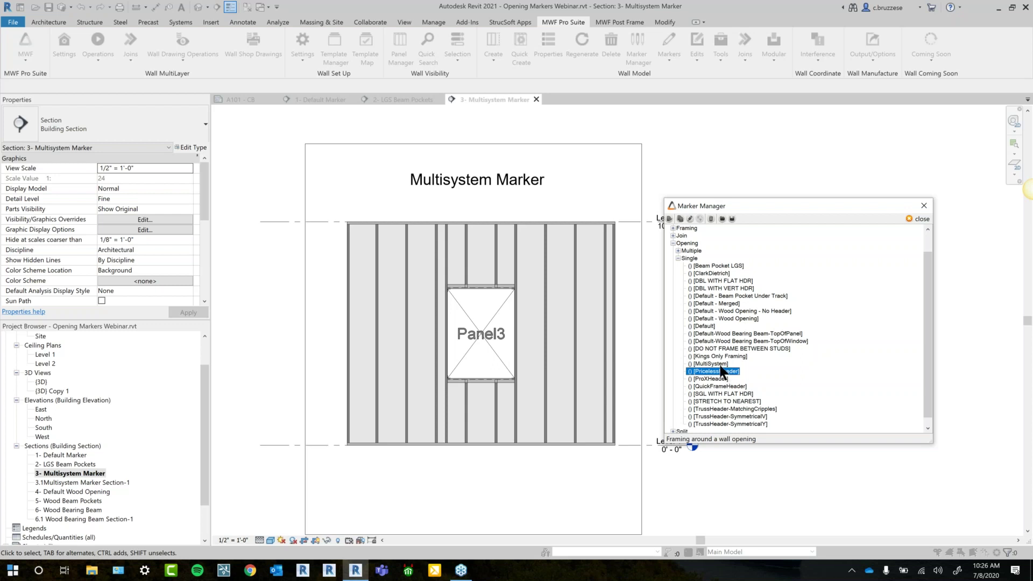
key("Up")
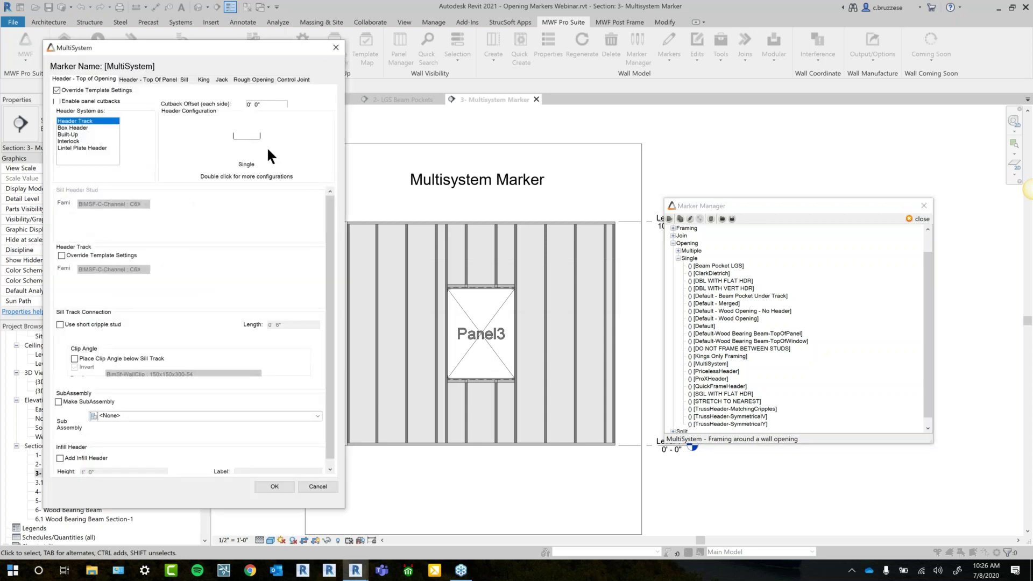
left_click_drag(199, 48, 804, 50)
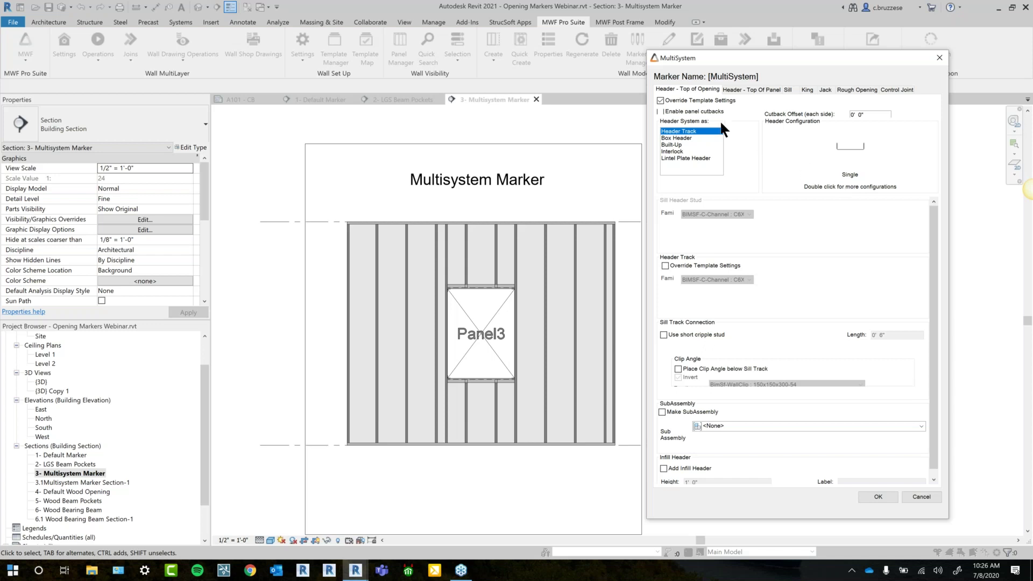
Review the header configurations offered for the Header Track and Box Header systems at the top of the opening.
left_click(678, 138)
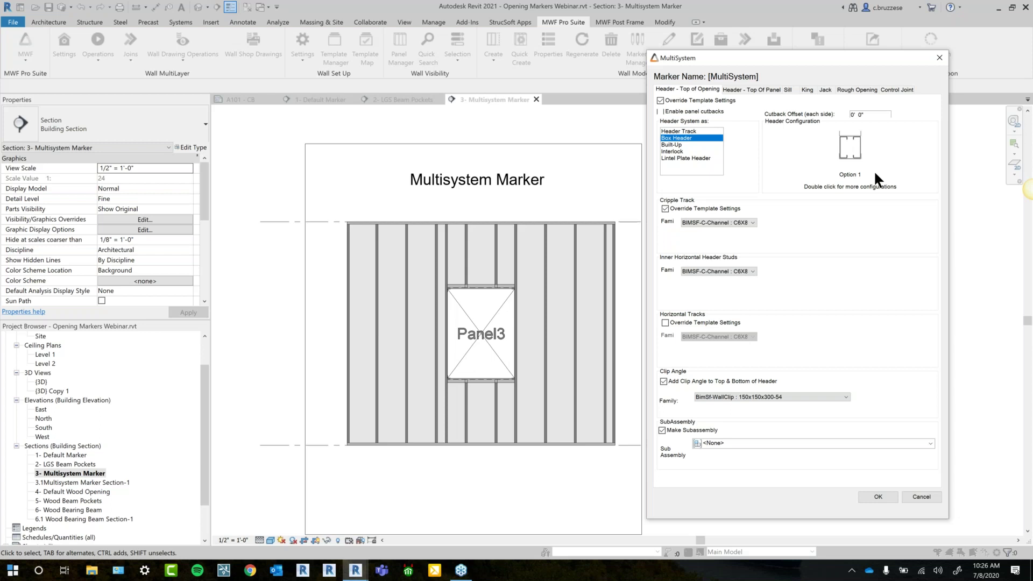
left_click(683, 131)
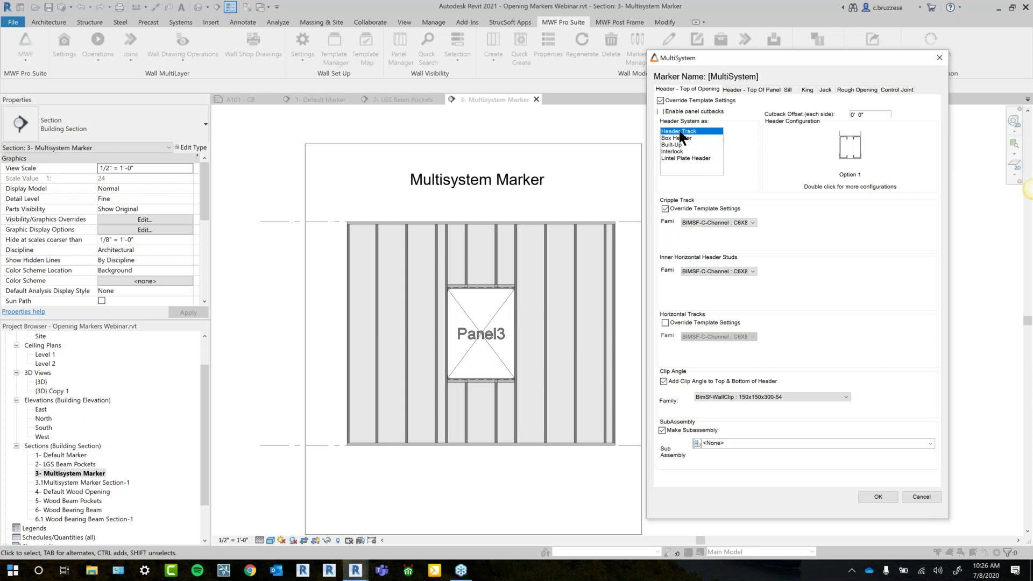
double_click(842, 155)
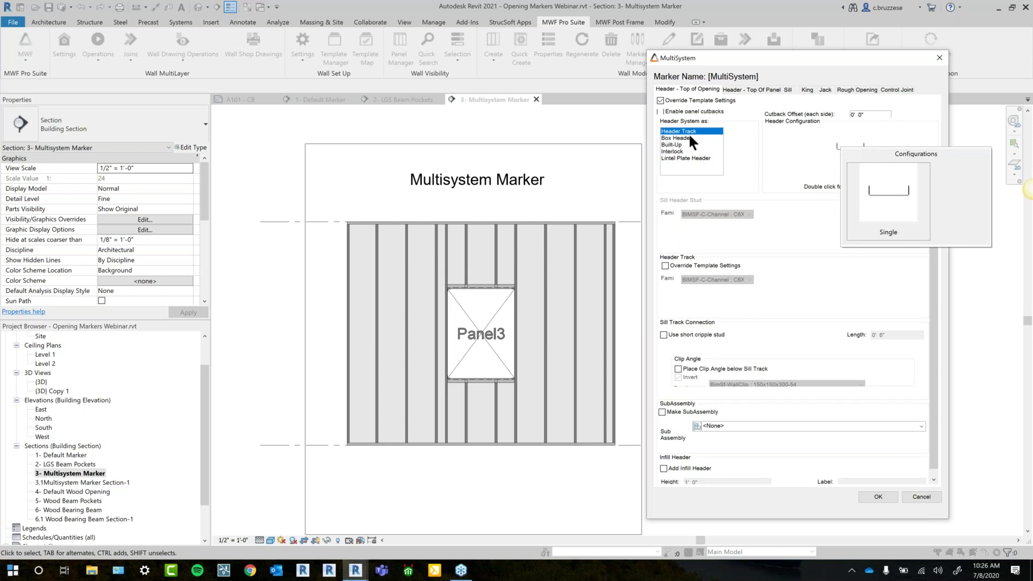
left_click(745, 147)
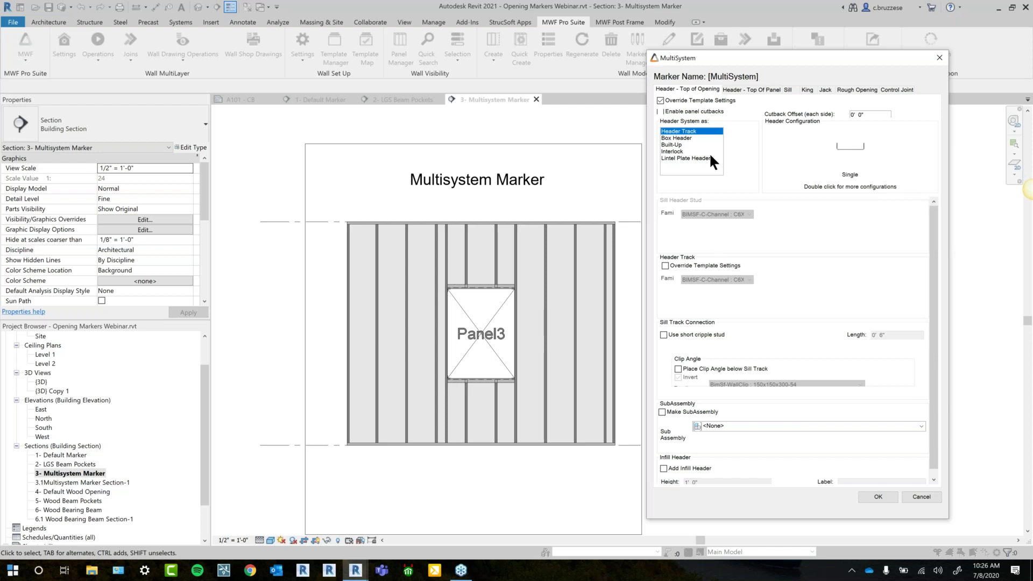
left_click(682, 138)
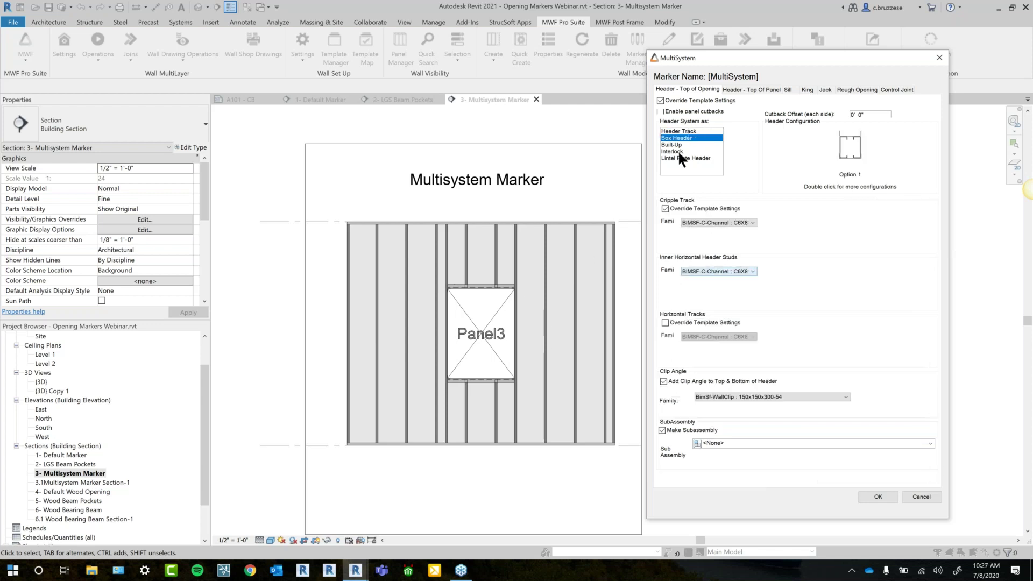
double_click(849, 154)
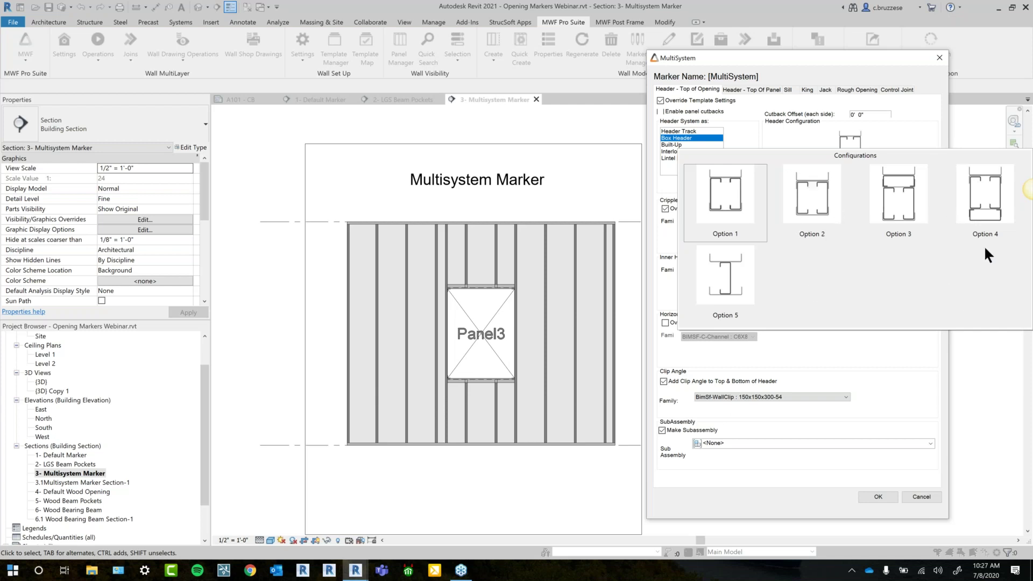
left_click(853, 338)
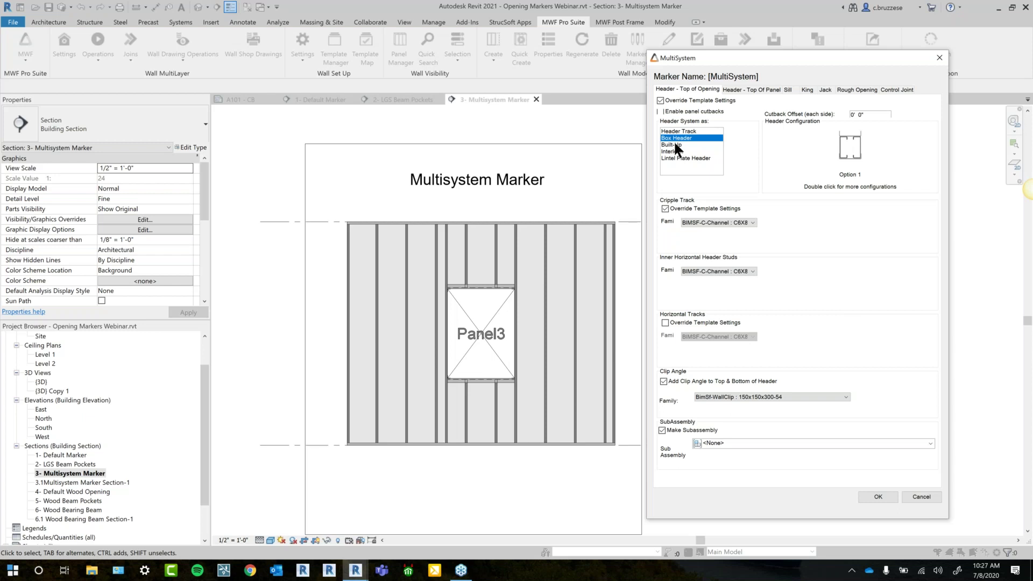
Review the header configurations offered for the Built-Up and Interlock systems at the top of the opening.
left_click(674, 144)
double_click(846, 154)
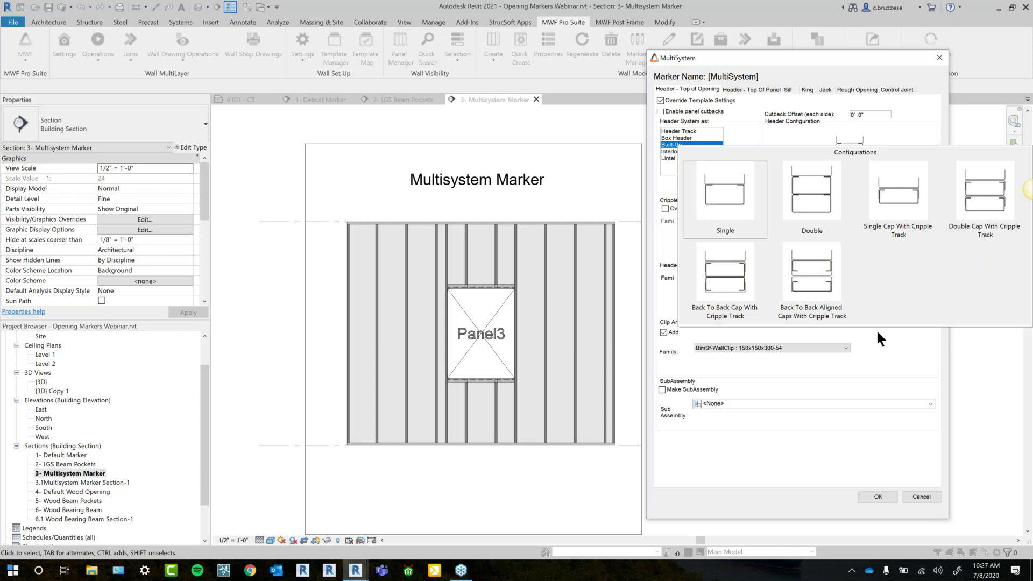
left_click(885, 355)
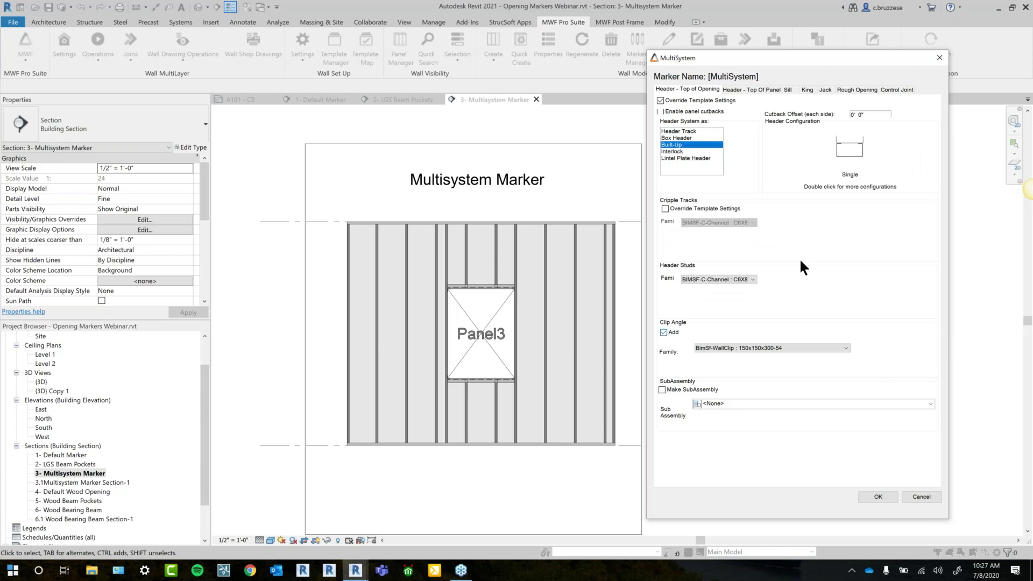
left_click(676, 152)
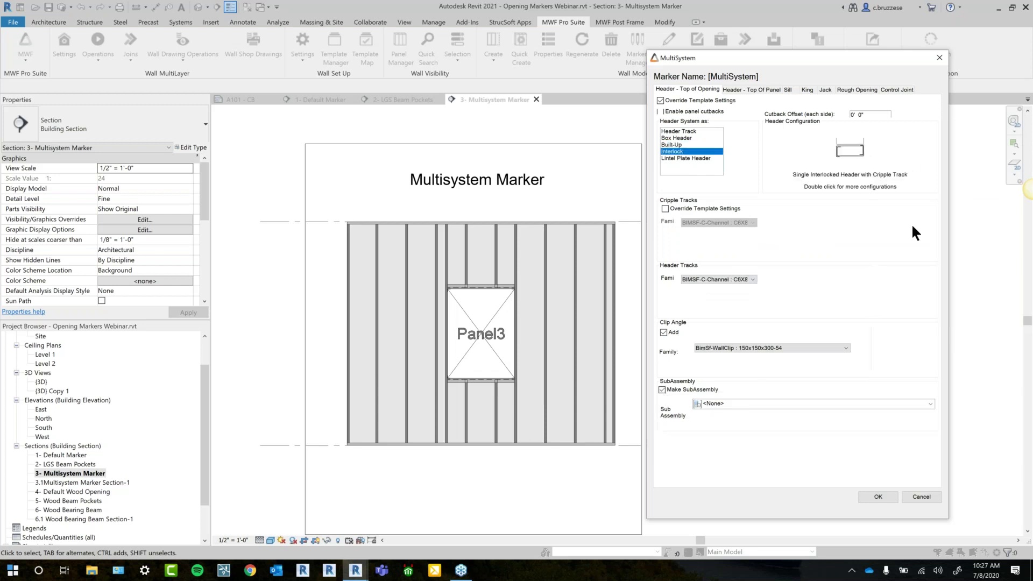
double_click(850, 151)
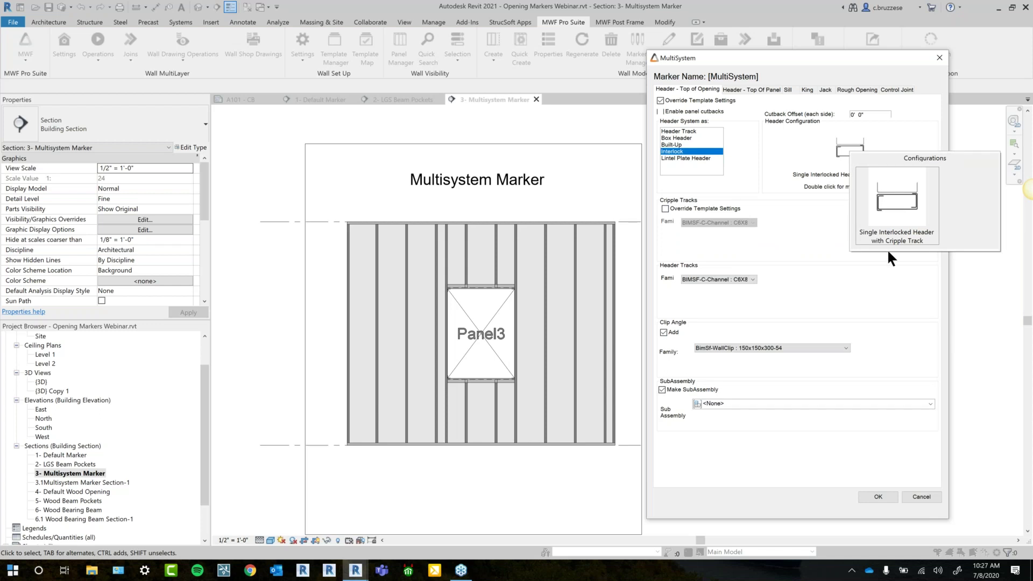
left_click(737, 181)
Review the header configuration offered for the Lintel Plate Header system at the top of the opening.
left_click(691, 159)
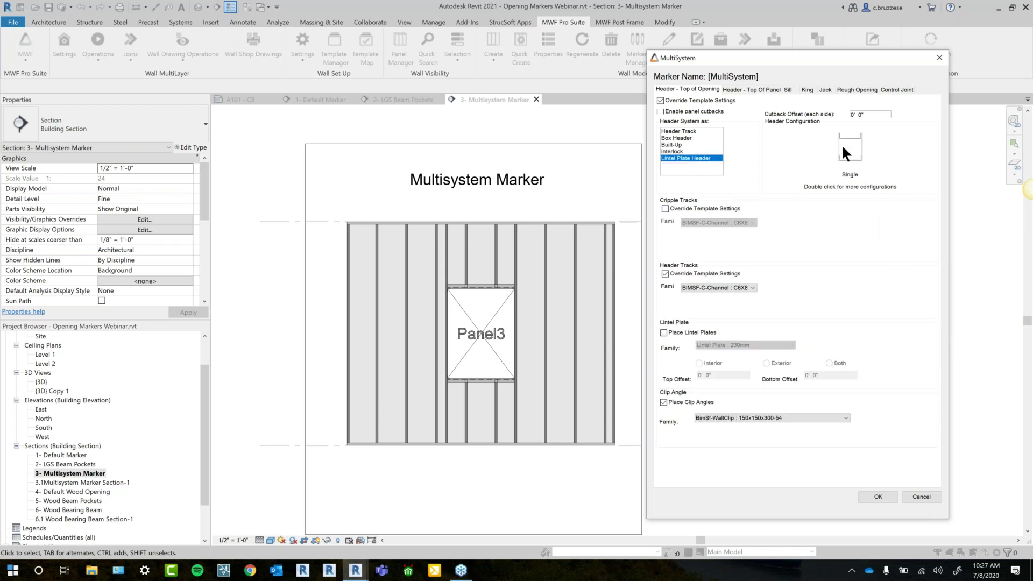
double_click(849, 150)
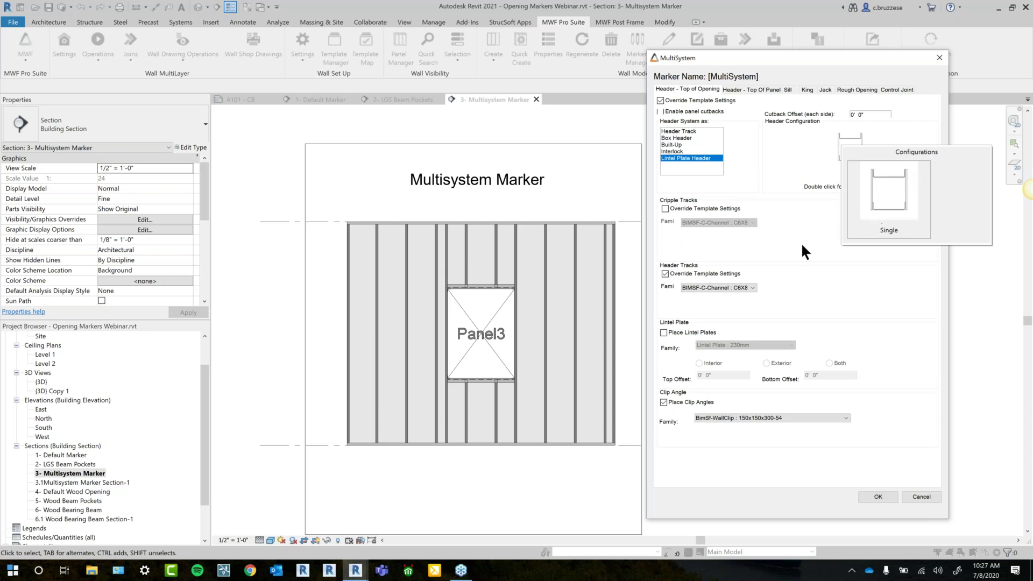
left_click(811, 270)
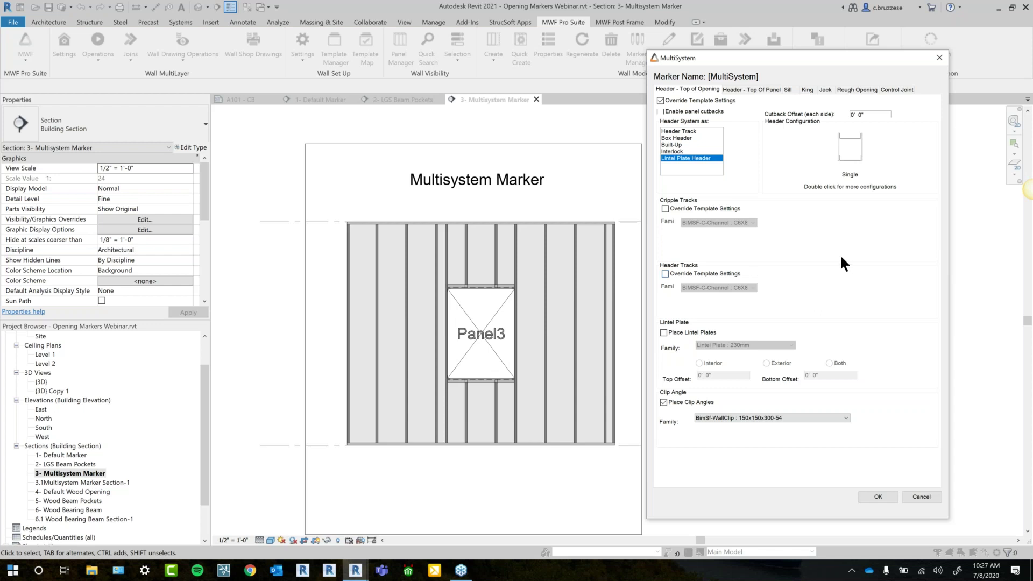
Set the MultiSystem marker's header system at the top of the opening to Box Header.
left_click(687, 131)
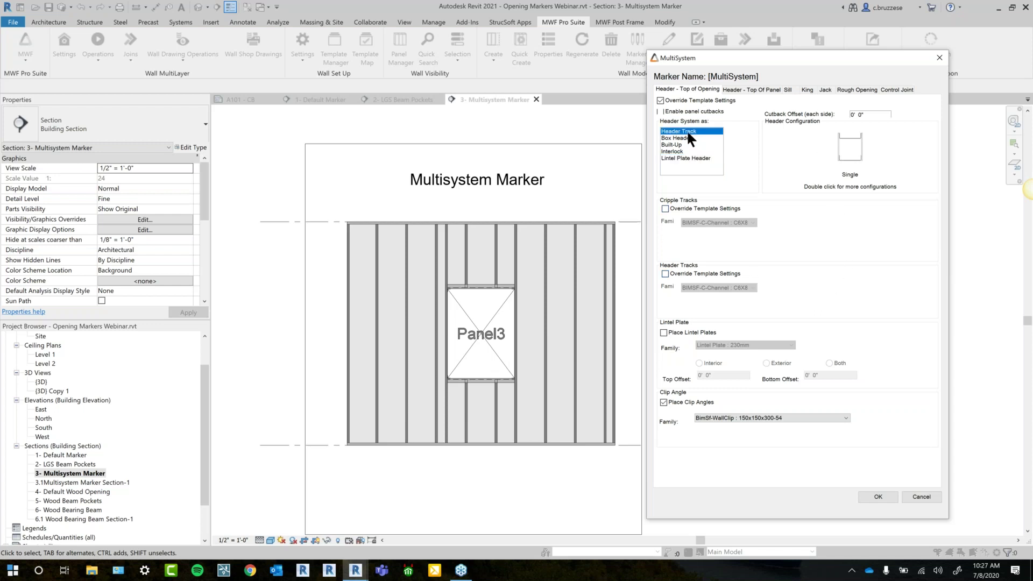
left_click(680, 139)
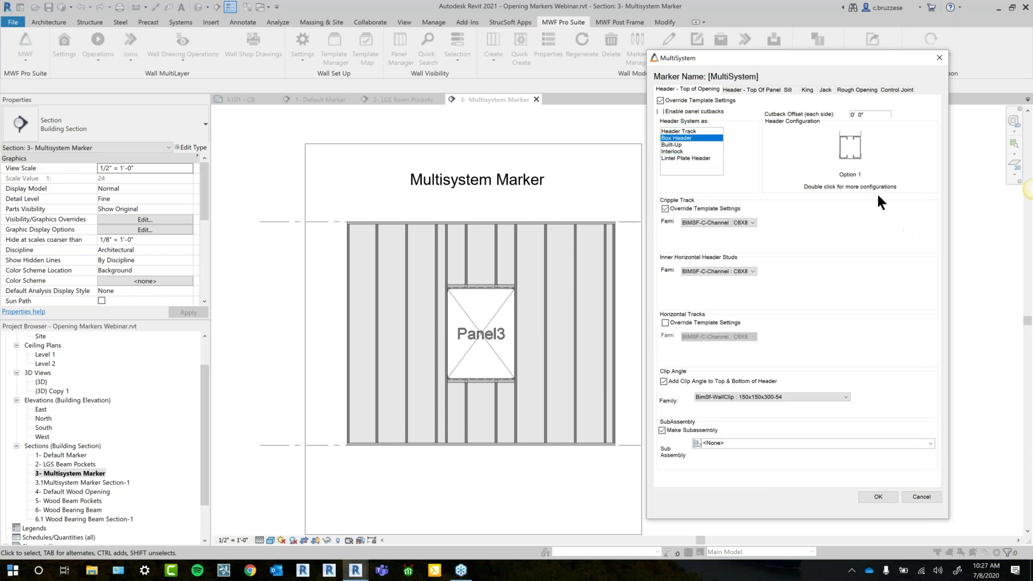
Choose Option 2 for the Box Header configuration and assign the BIMSF-SSMA-T : 600T125 family to its cripple track.
double_click(854, 156)
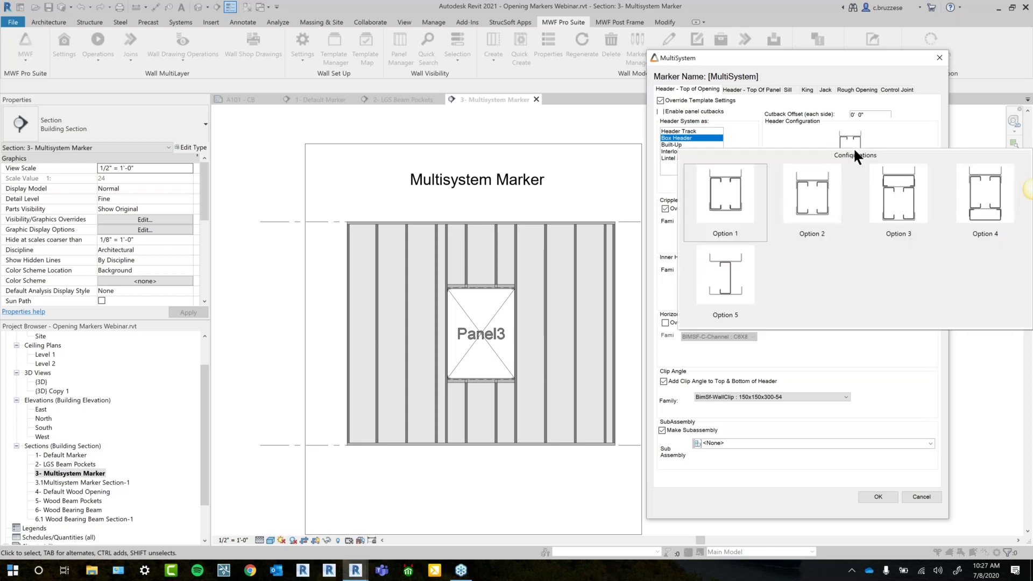
left_click(817, 205)
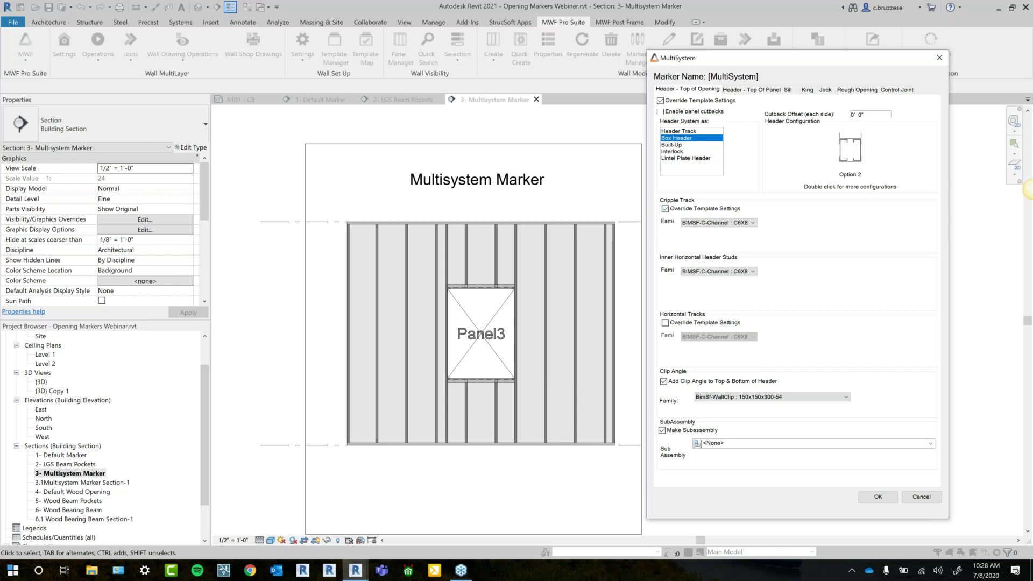
left_click(708, 207)
left_click(700, 209)
left_click(749, 221)
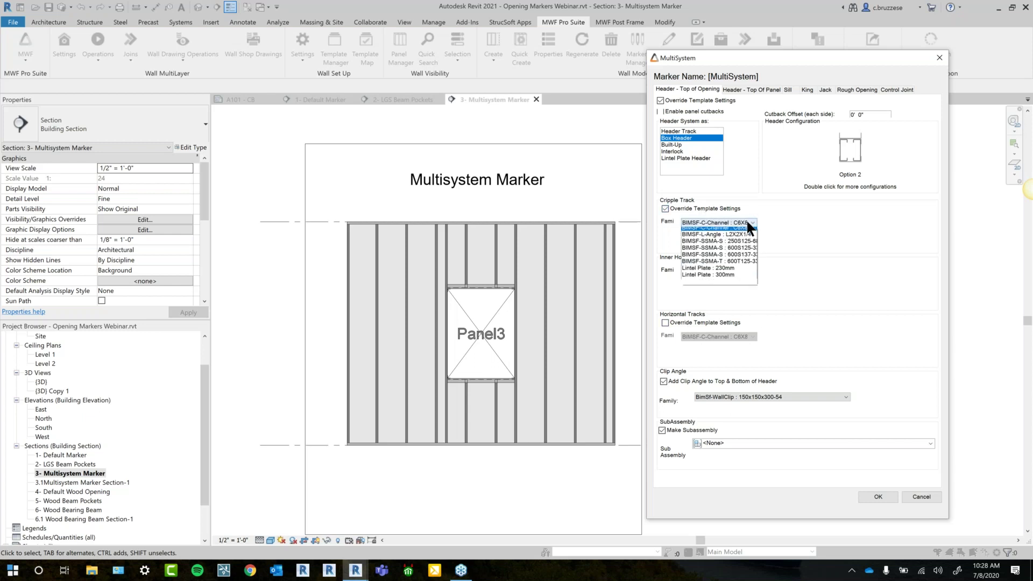
left_click(749, 264)
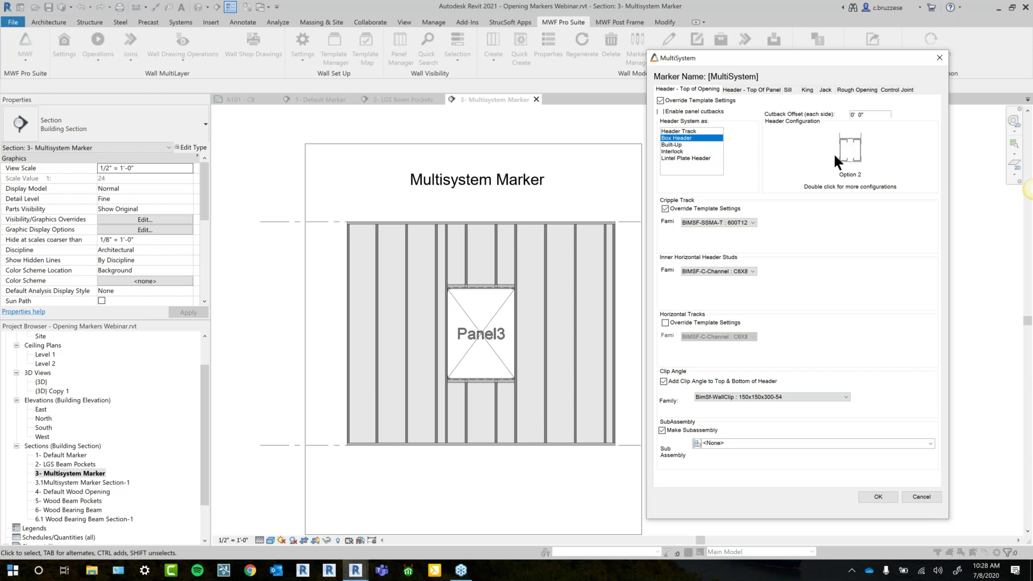
Assign BIMSF-SSMA-S : 600S137 to the inner horizontal header studs and override the horizontal tracks with BIMSF-SSMA-T : 600T125.
left_click(727, 273)
left_click(720, 306)
left_click(730, 321)
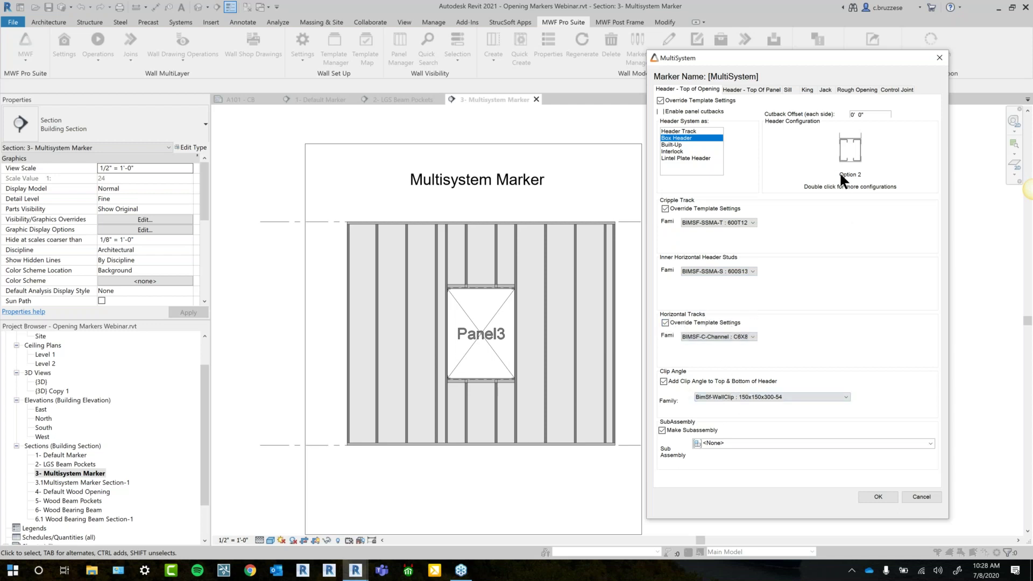
left_click(718, 337)
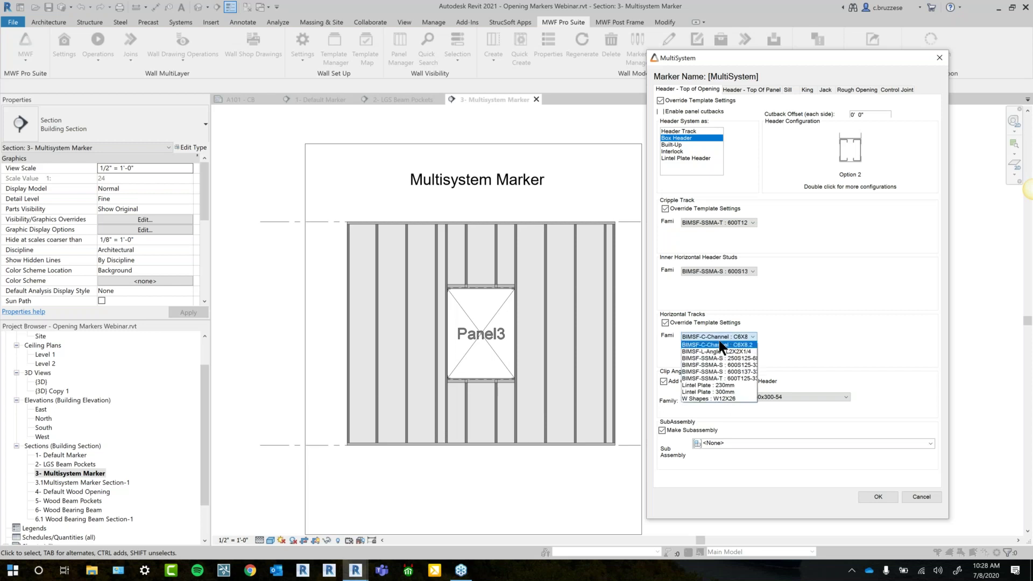
left_click(743, 378)
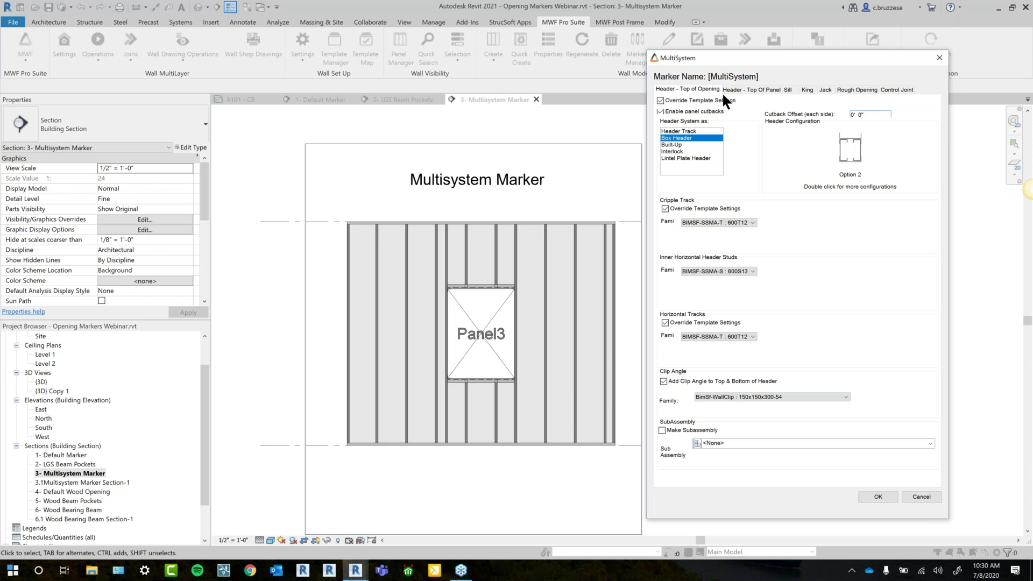
Try enabling a Box Header system for the header at the top of the panel.
left_click(763, 89)
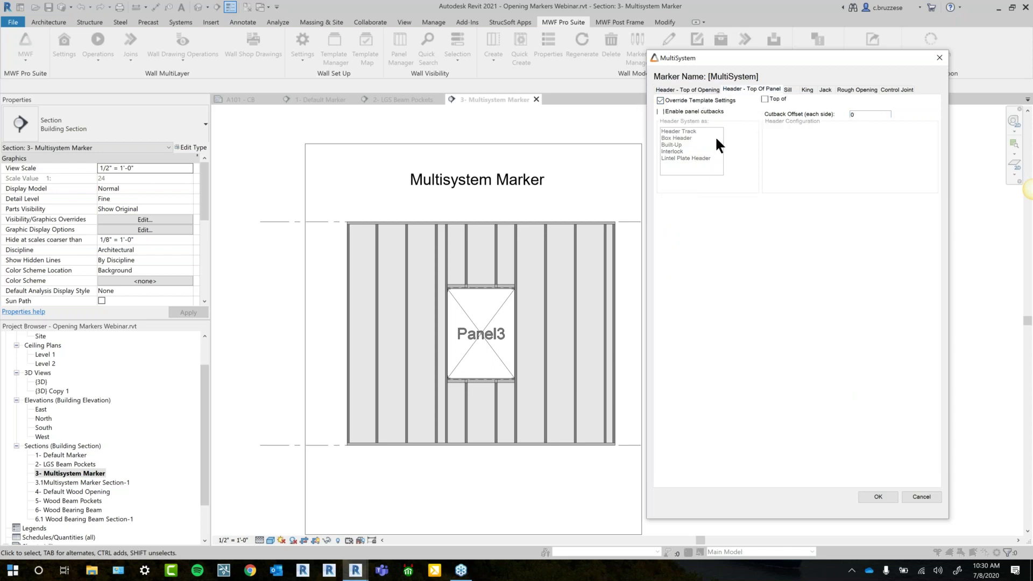
left_click(764, 99)
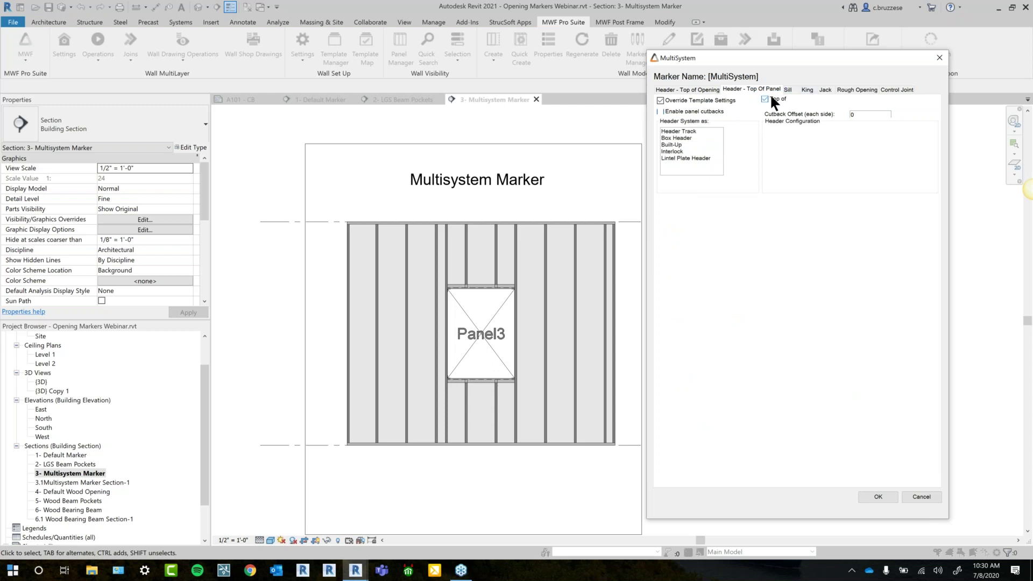
left_click(688, 138)
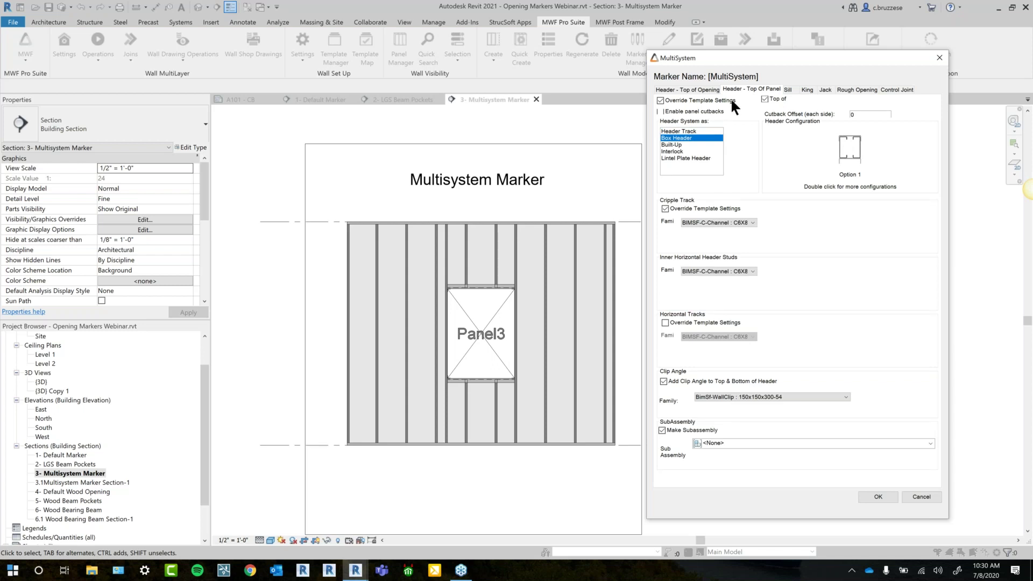
left_click(771, 97)
left_click(708, 100)
Review the sill configurations and sill header stud families offered for the Built-Up sill system.
left_click(788, 89)
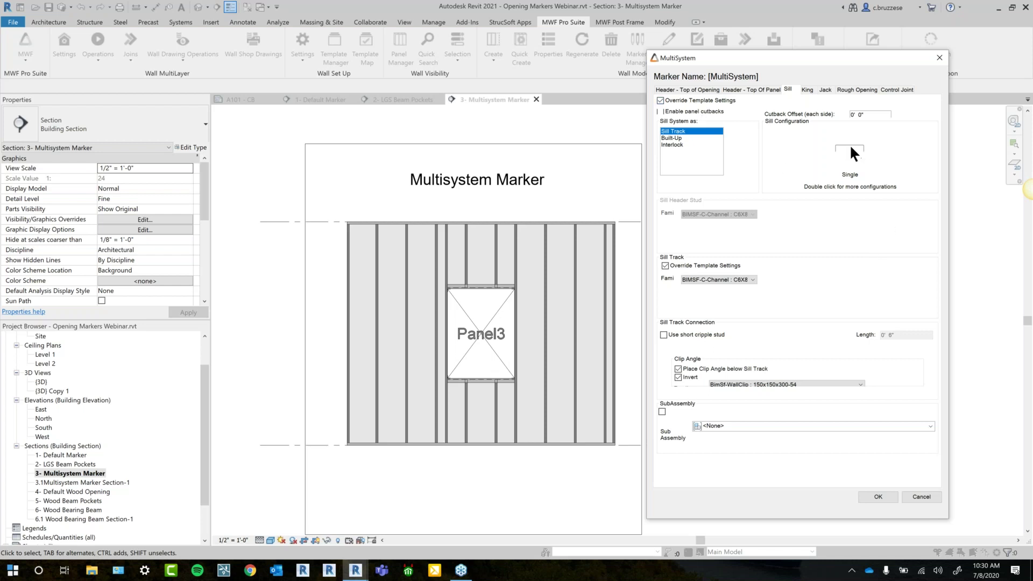
left_click(676, 138)
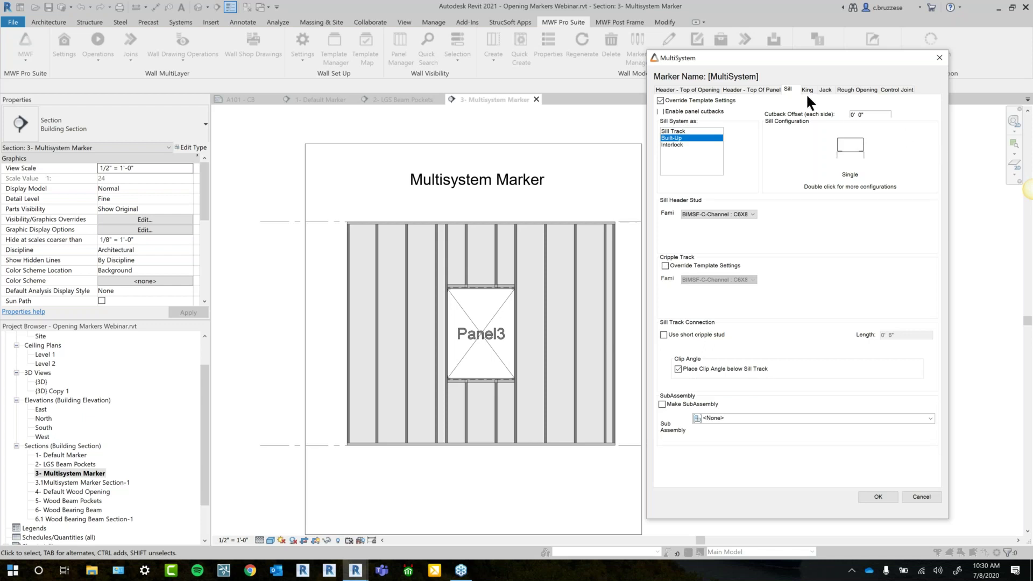
double_click(862, 143)
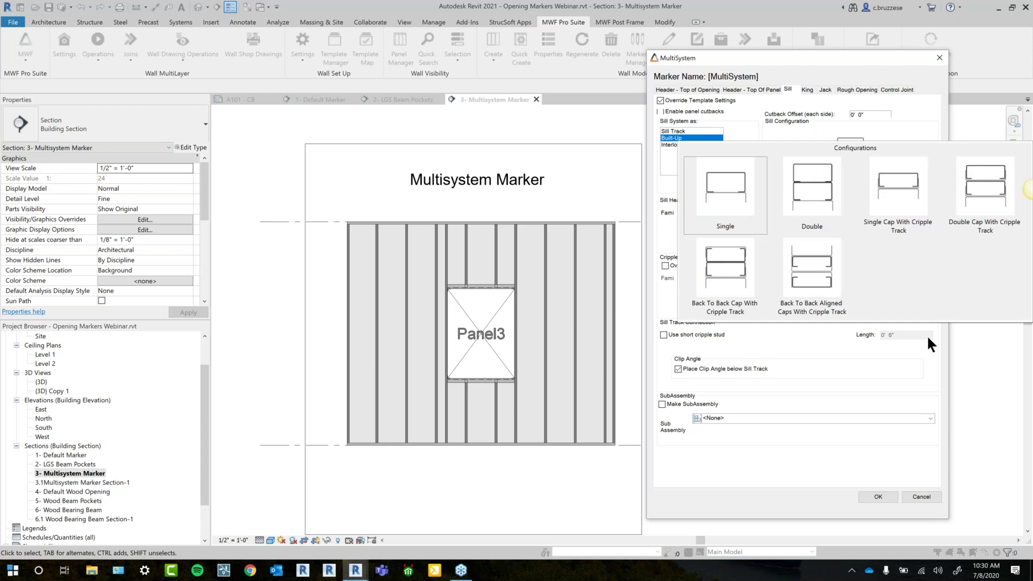
left_click(686, 172)
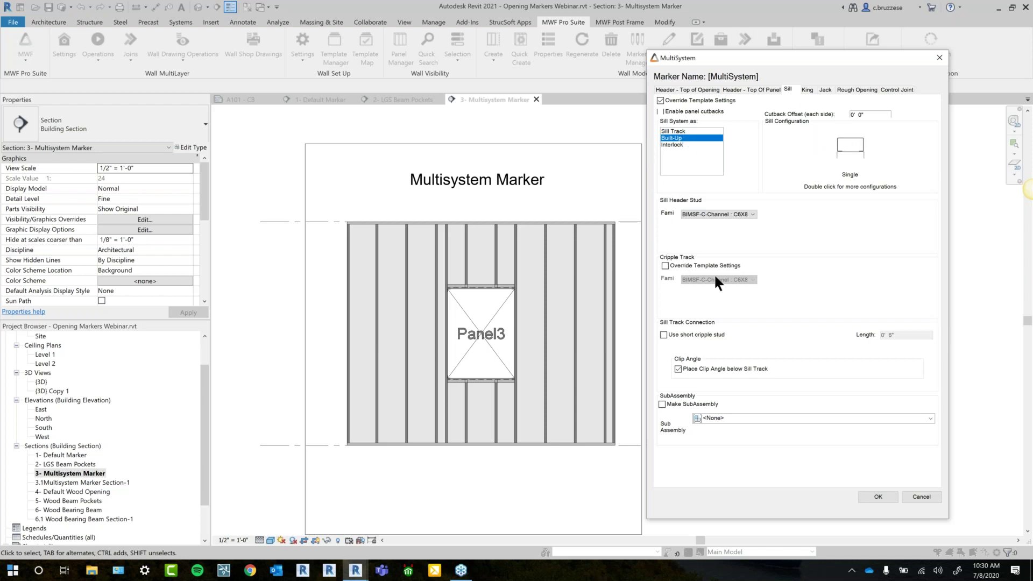
left_click(689, 214)
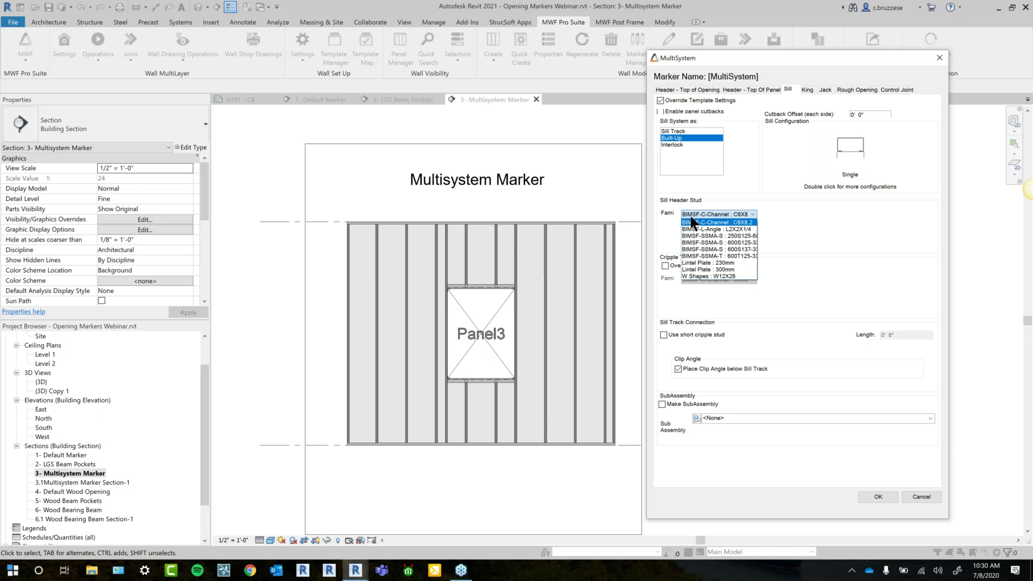
left_click(780, 227)
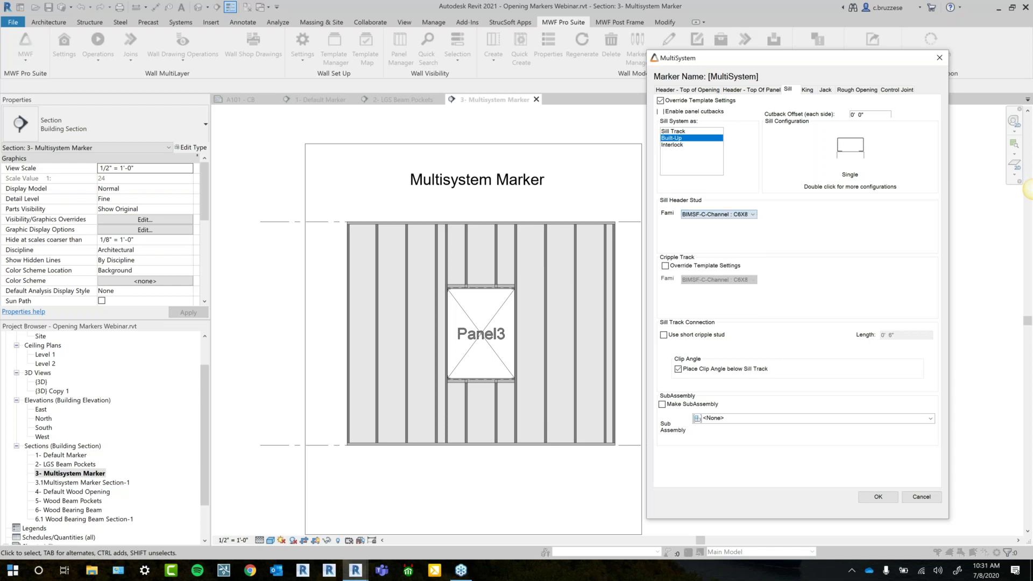
Set the sill system back to Sill Track and turn off the sill track's template settings override.
left_click(680, 131)
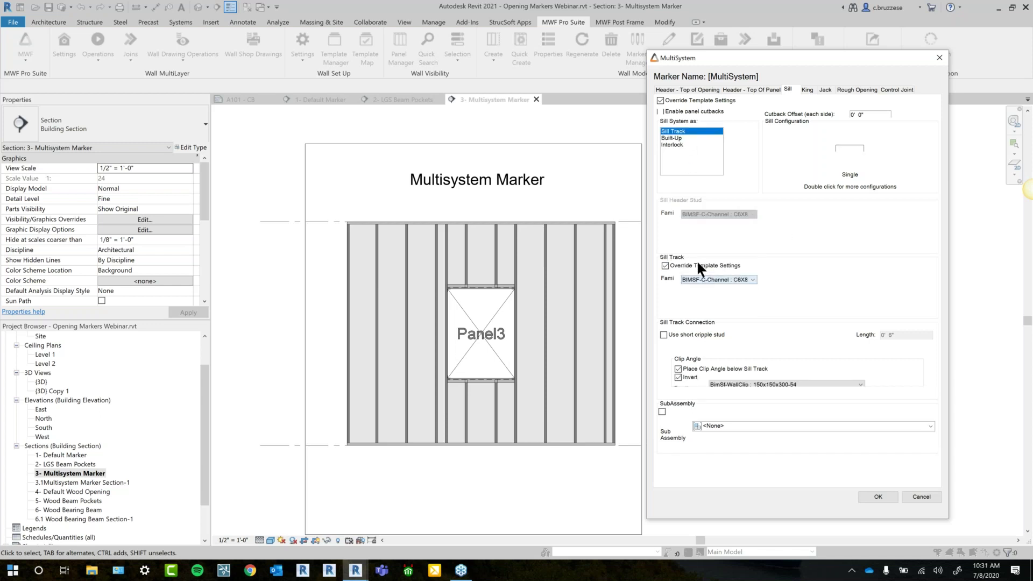
left_click(695, 265)
Set the Built-Up king system's jamb configuration to Single Box and review the families available for Jamb Stud 1.
left_click(806, 90)
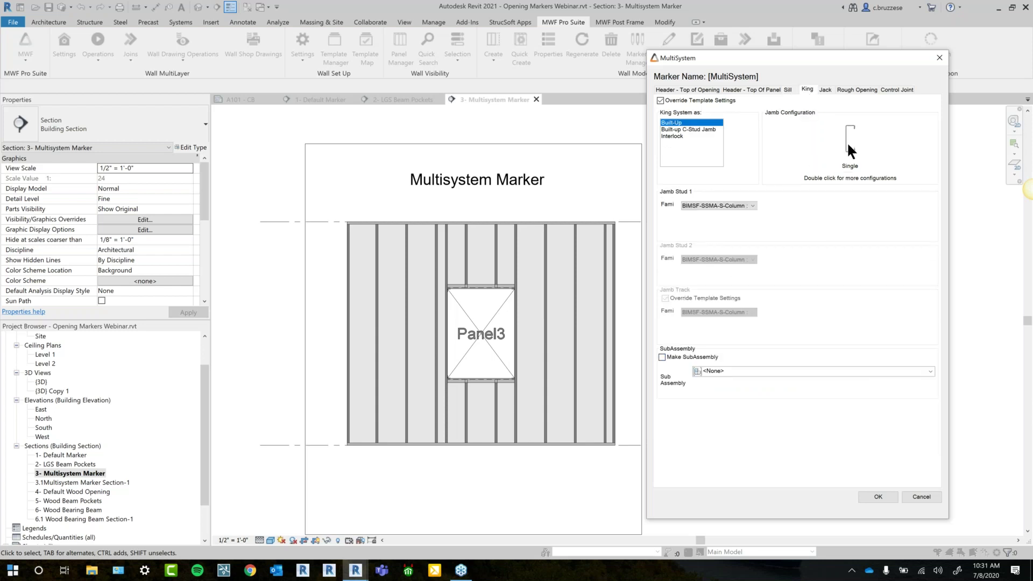
double_click(848, 145)
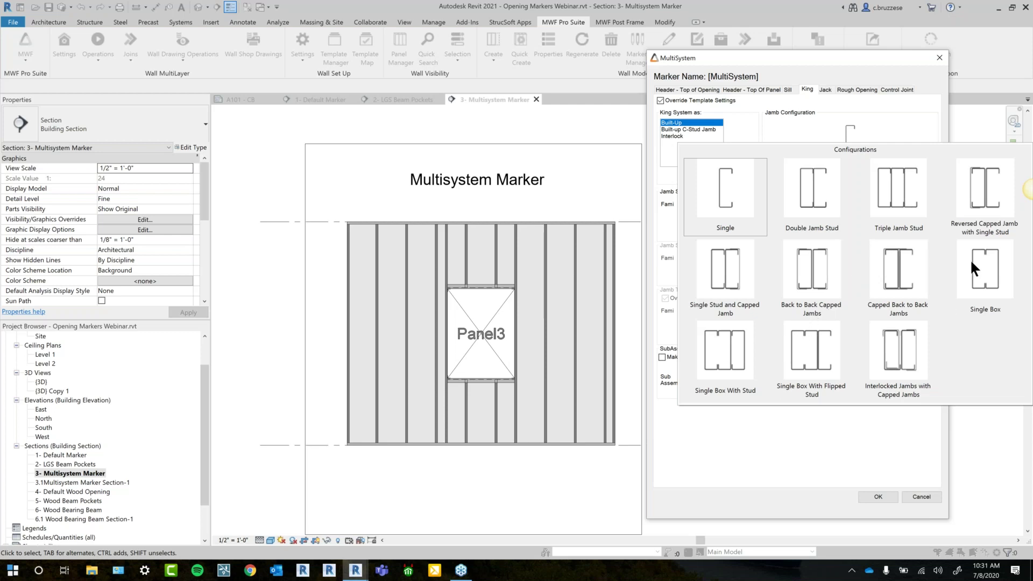
left_click(982, 283)
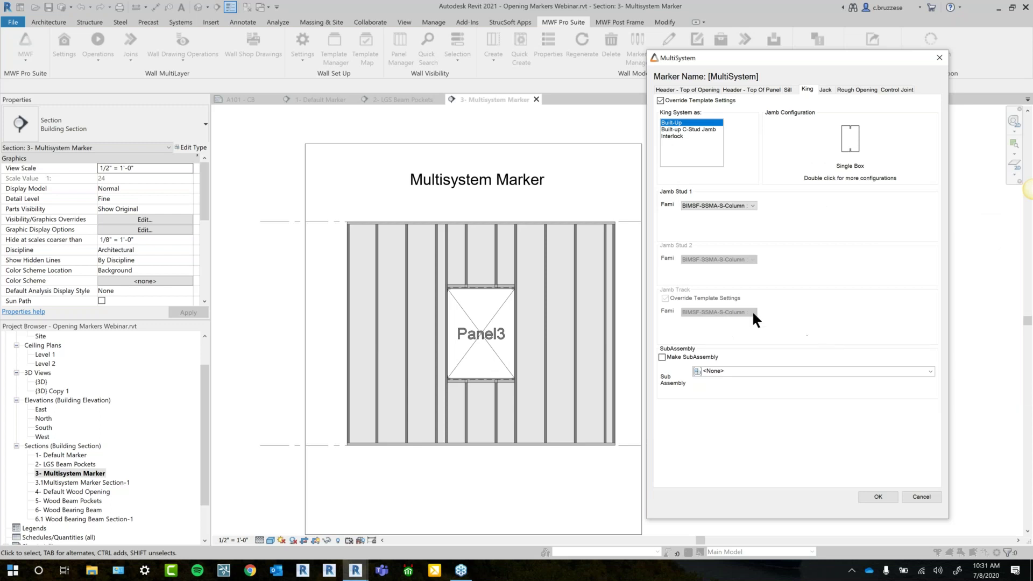
left_click(737, 206)
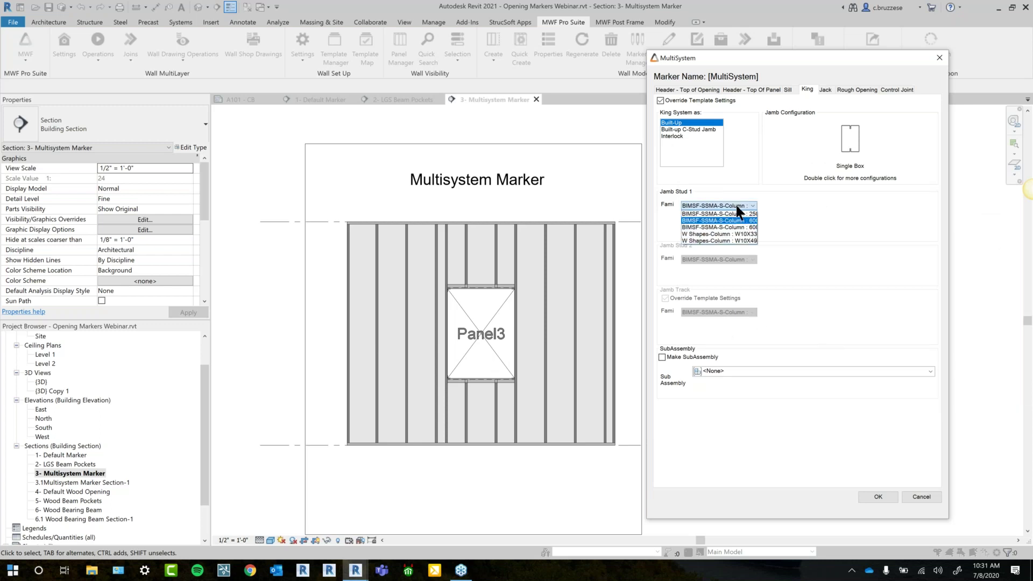
left_click(737, 206)
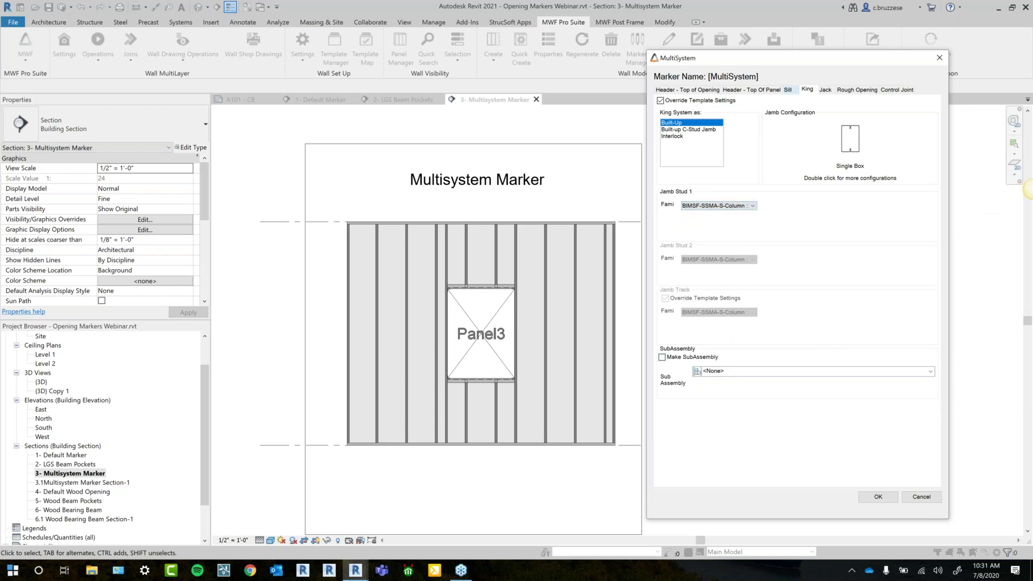
Recheck the sill and king settings and review the configurations offered for the Built-Up jack system.
left_click(785, 89)
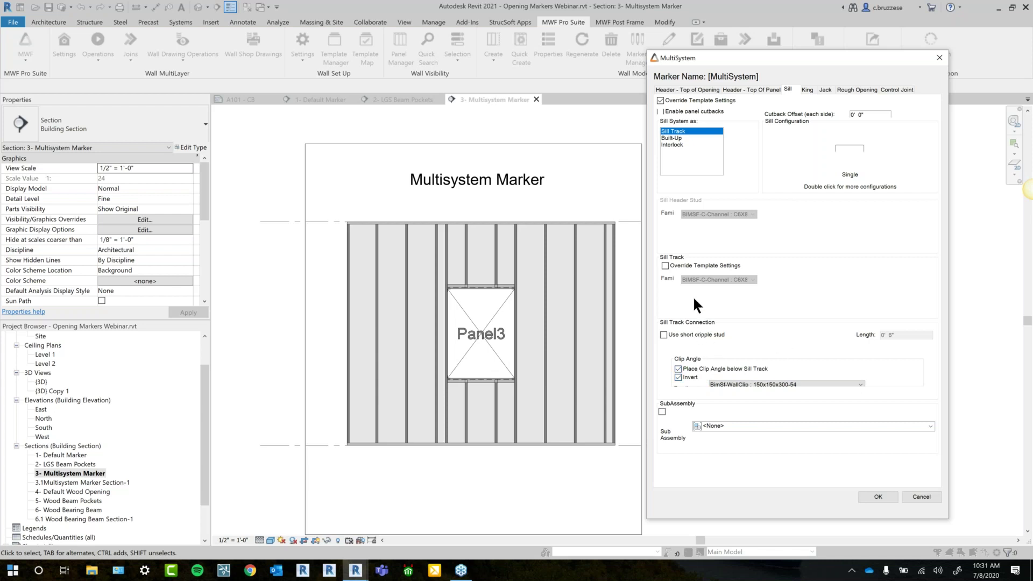
left_click(806, 90)
left_click(822, 90)
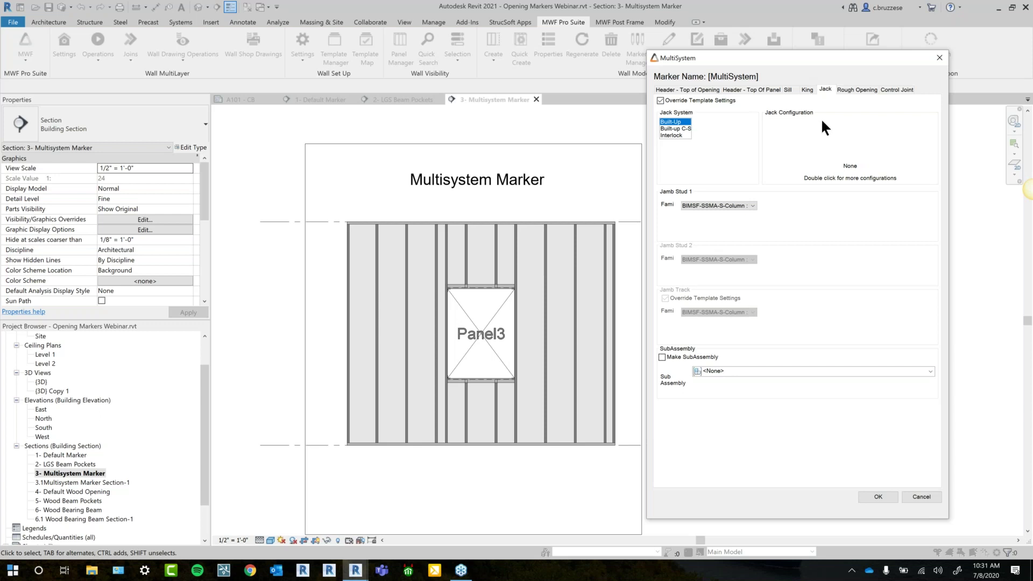
double_click(850, 152)
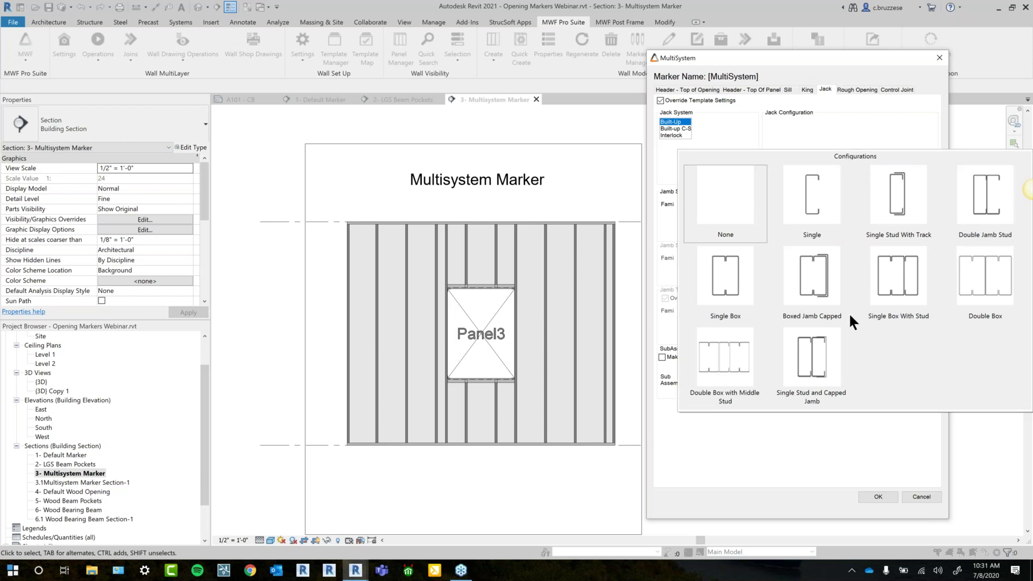
left_click(811, 102)
Examine the rough opening tolerances and try the option to use the window or door's rough opening property.
left_click(860, 90)
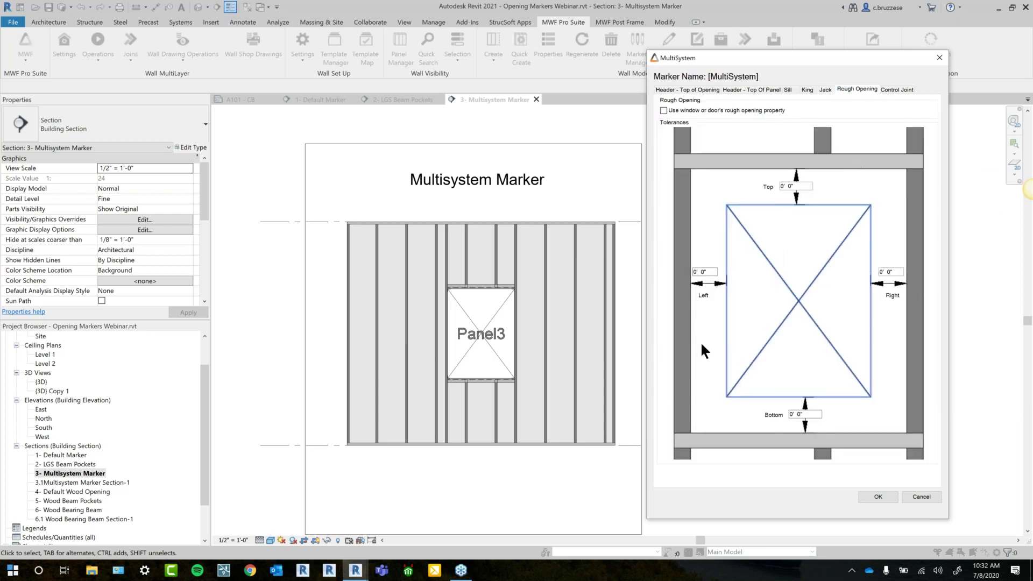
left_click(721, 110)
left_click(699, 109)
Add control joint members to the top cripples with the Same As Panel Verticals family and a cripple count of 3.
left_click(910, 91)
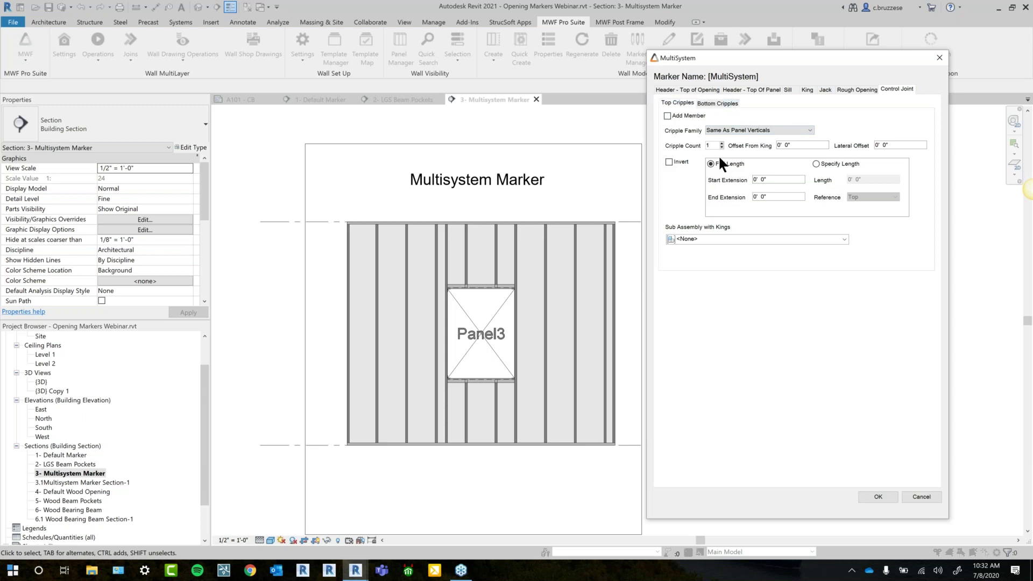
left_click(675, 103)
left_click(770, 131)
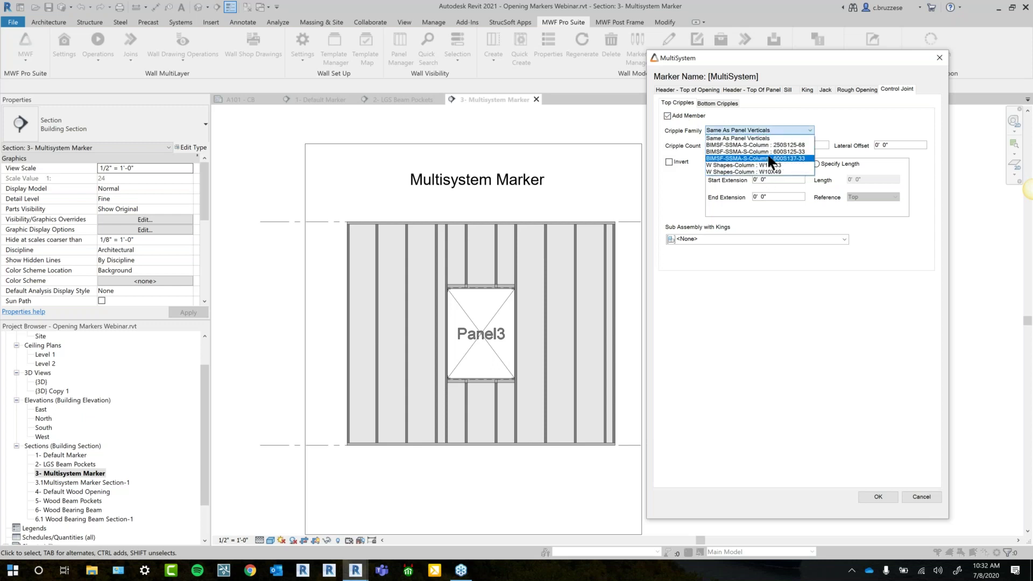
left_click(752, 138)
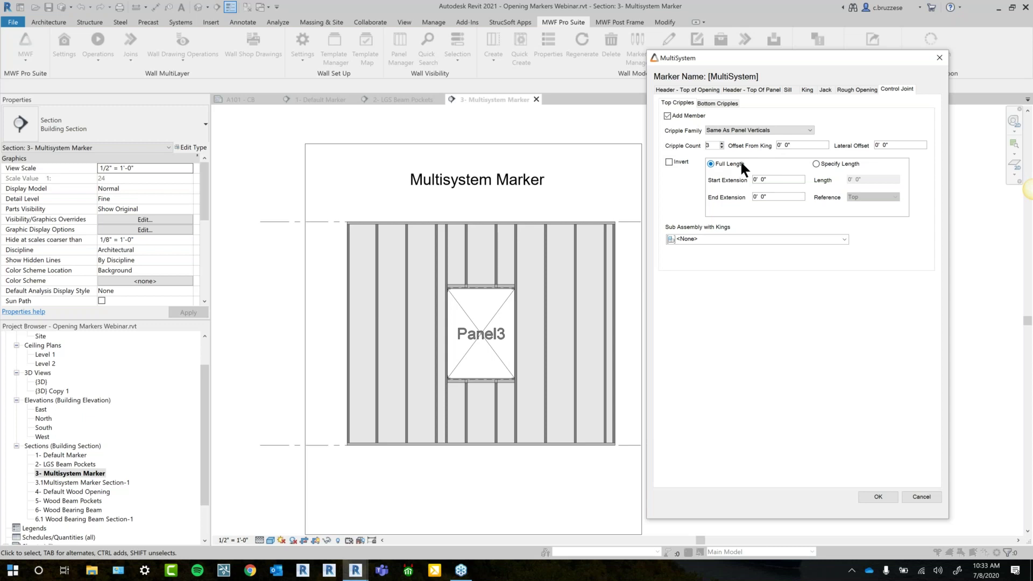
Review the top cripples' offset and specified-length options, then keep them at Full Length with a cripple count of 1.
left_click(795, 146)
left_click_drag(897, 145, 844, 143)
left_click(840, 163)
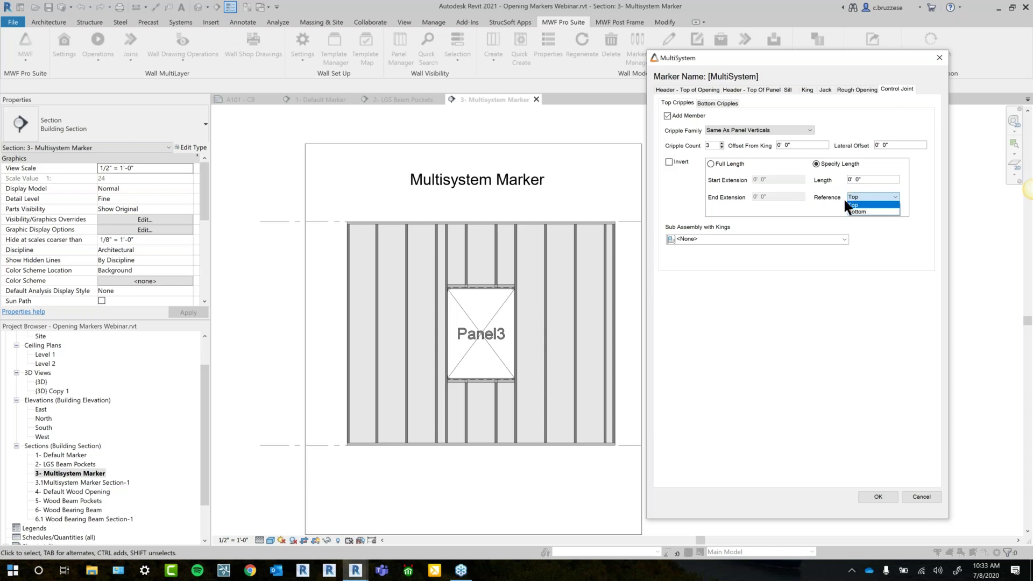
left_click(721, 165)
left_click(721, 164)
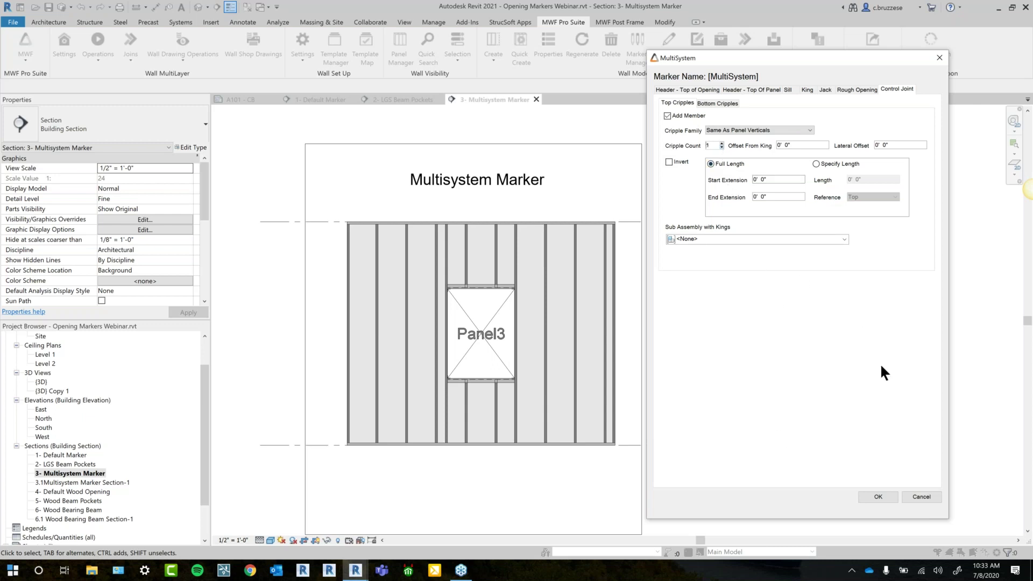
Save the MultiSystem marker settings, update its placed instance, and close the Marker Manager.
left_click(873, 497)
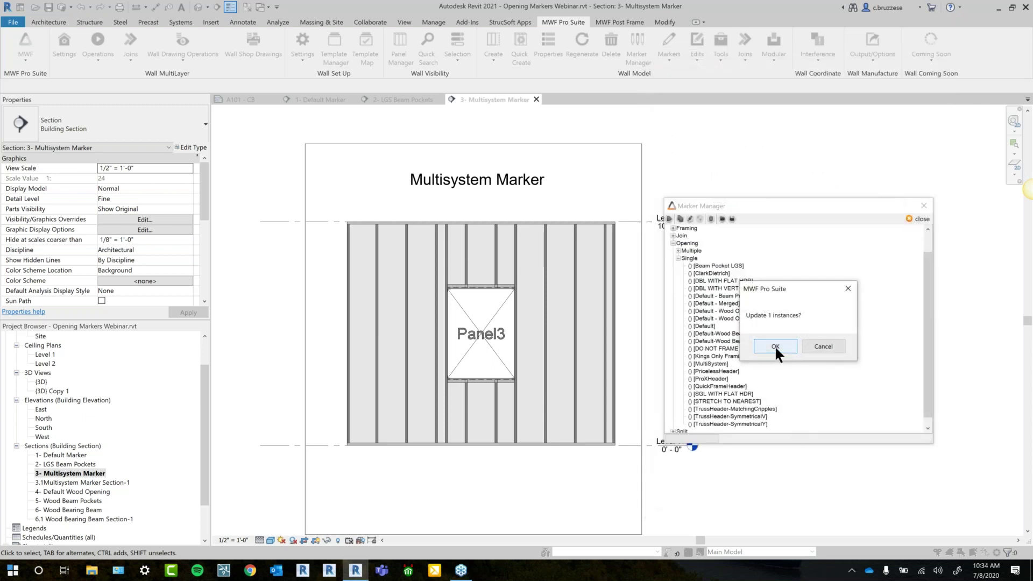
left_click(774, 347)
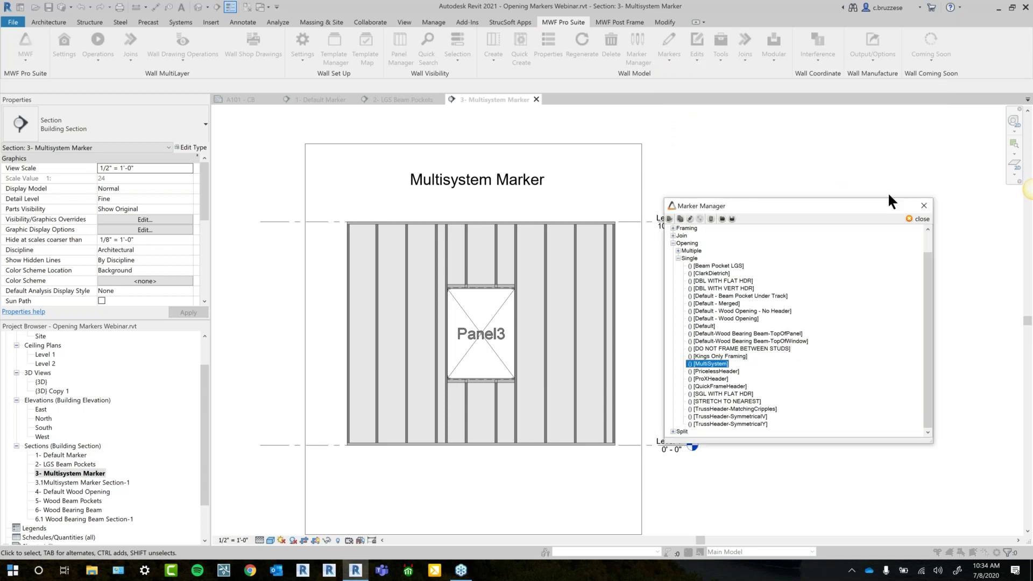
left_click(920, 219)
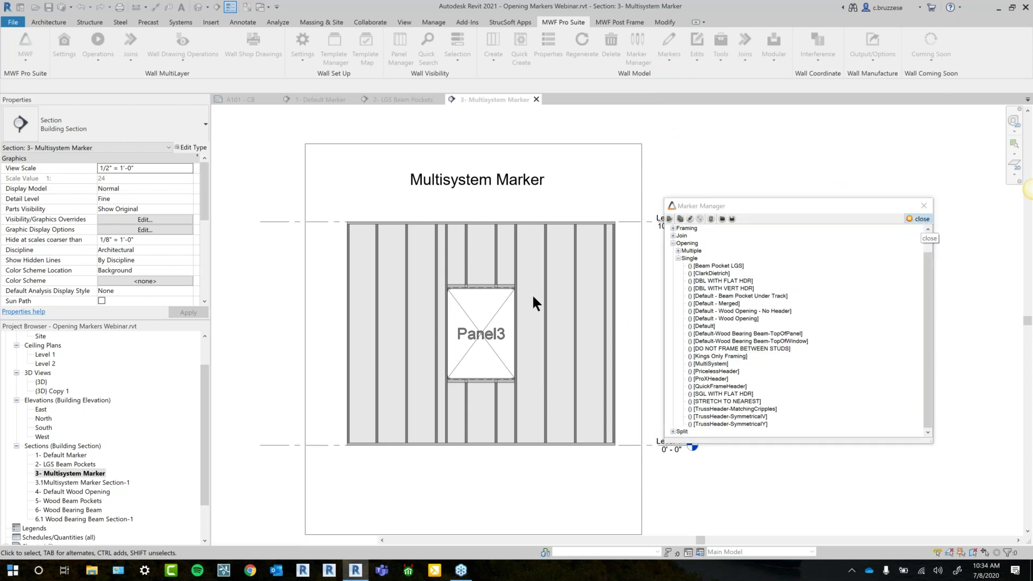
Regenerate the Panel3 wall framing from one of its studs so it picks up the updated MultiSystem marker.
left_click(548, 288)
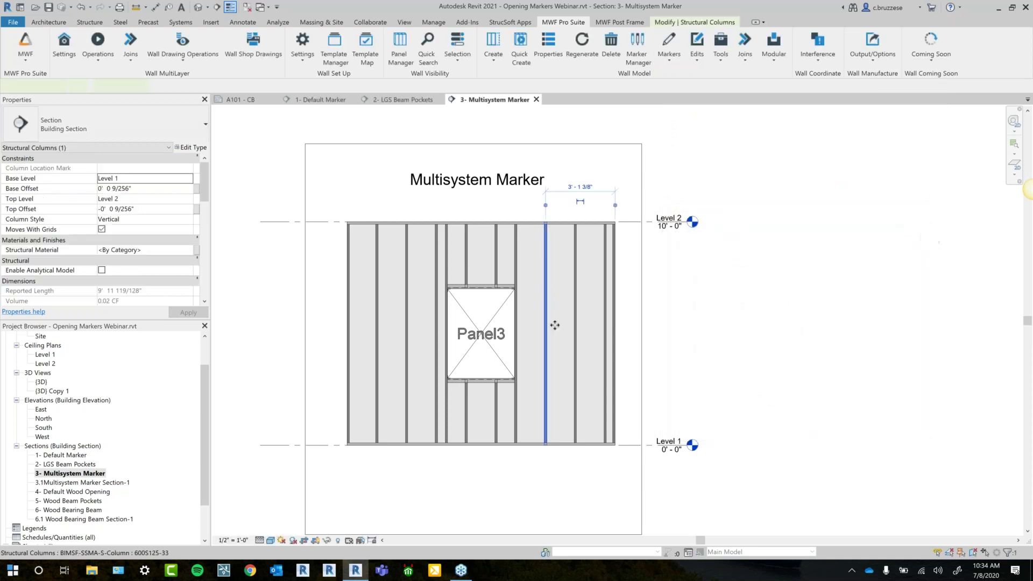
left_click(575, 50)
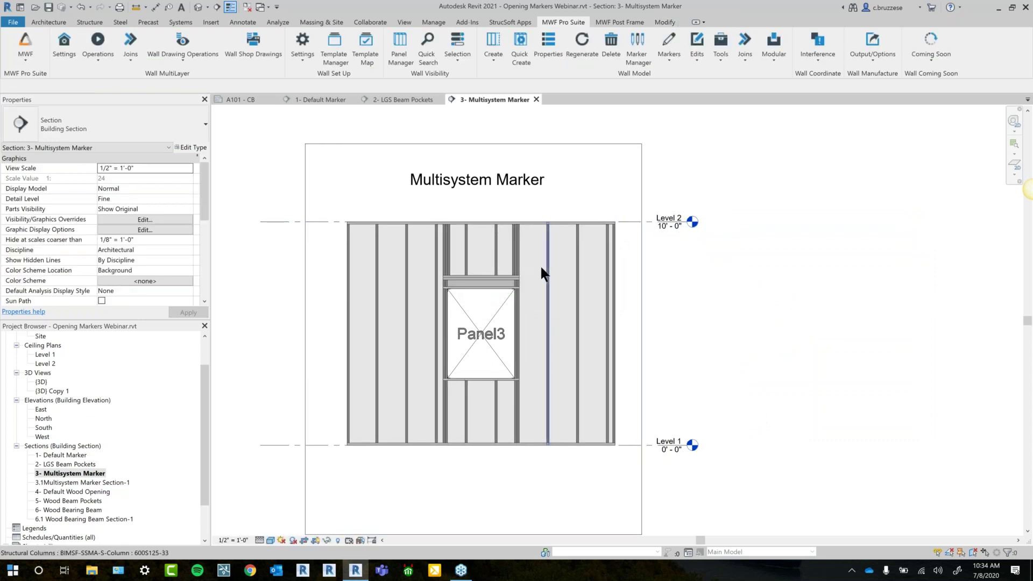
middle_click_drag(549, 265, 626, 272)
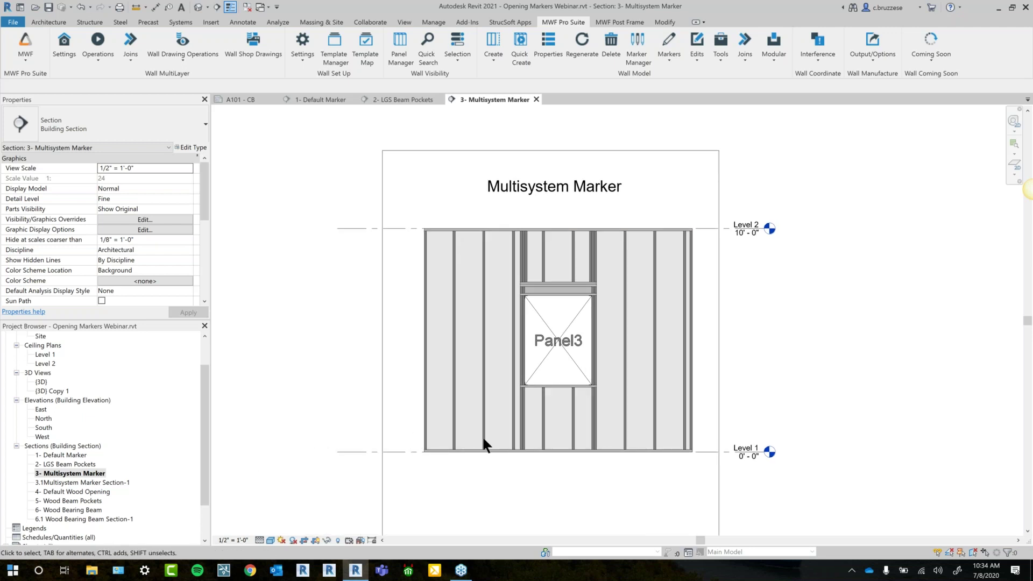
scroll(605, 424, "up", 1)
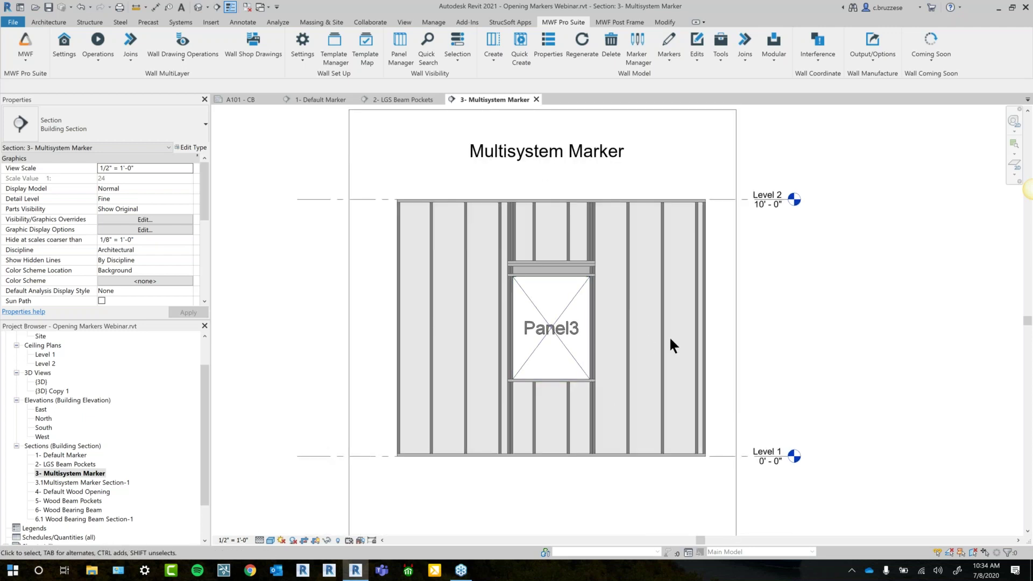
Open the 3.1 Multisystem Marker Section-1 view and examine the box header's members above the opening.
left_click(90, 480)
double_click(122, 482)
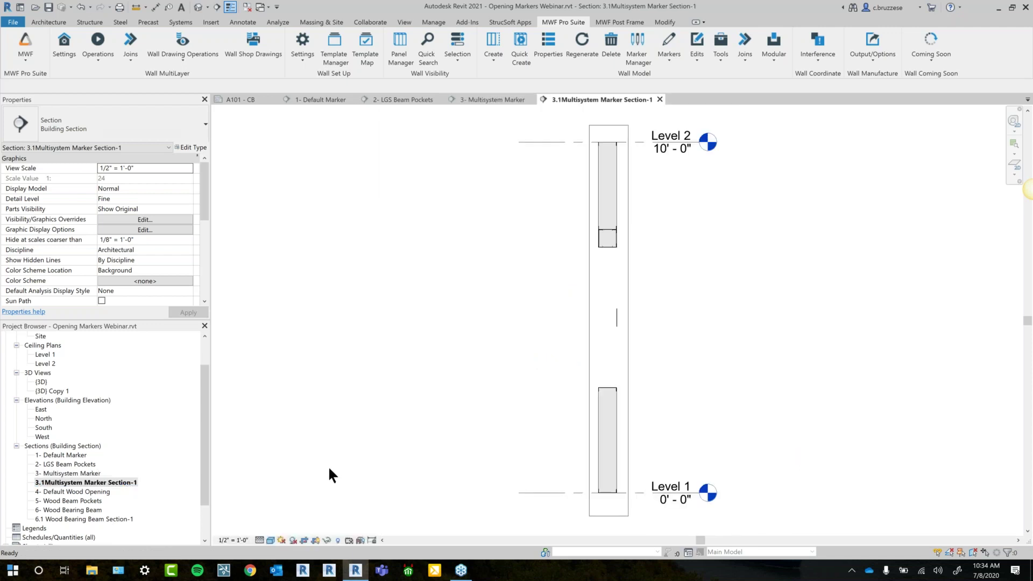
left_click(613, 211)
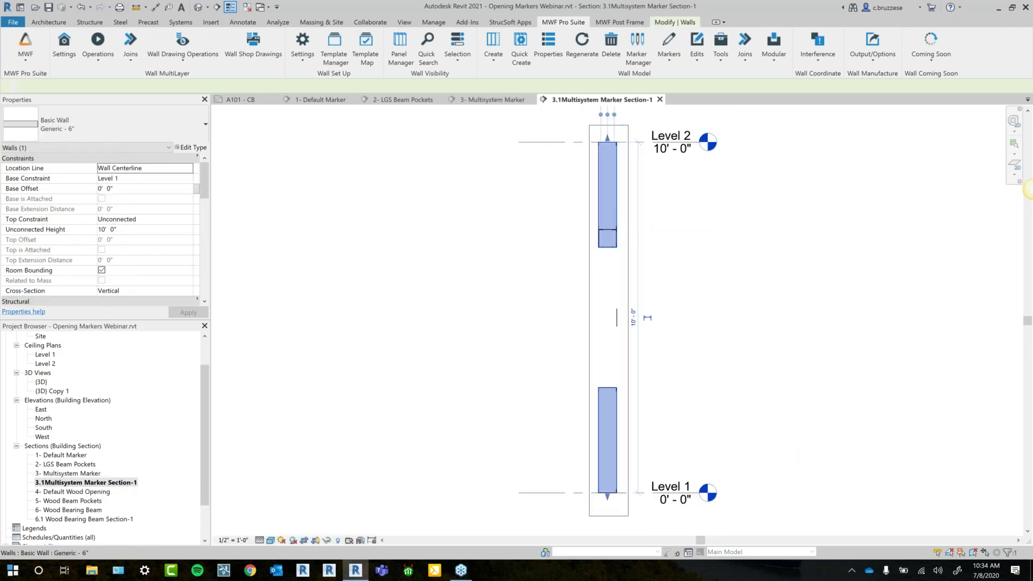
scroll(608, 246, "up", 5)
middle_click_drag(658, 294, 664, 447)
left_click(680, 306)
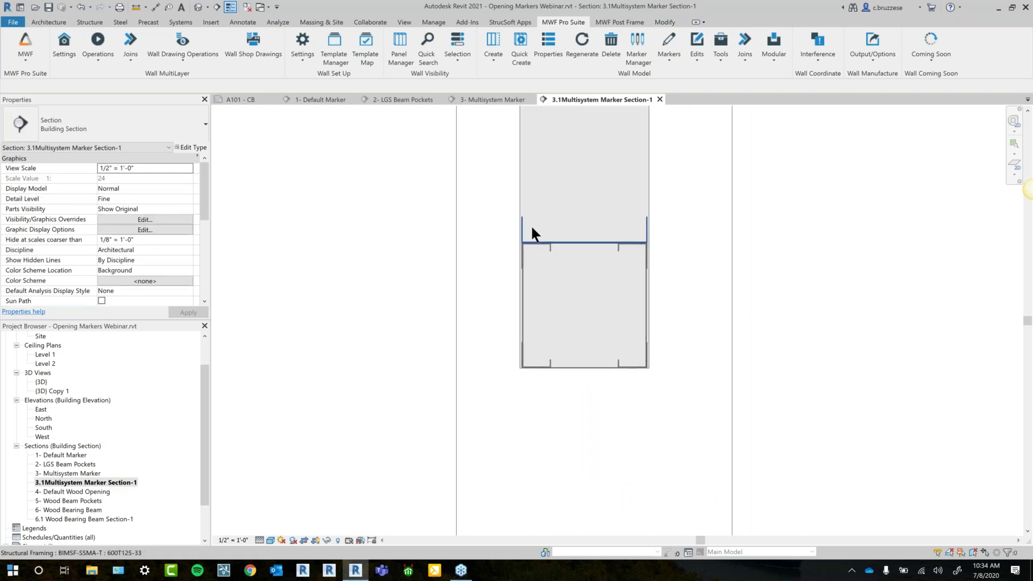
scroll(665, 336, "down", 3)
scroll(669, 353, "down", 4)
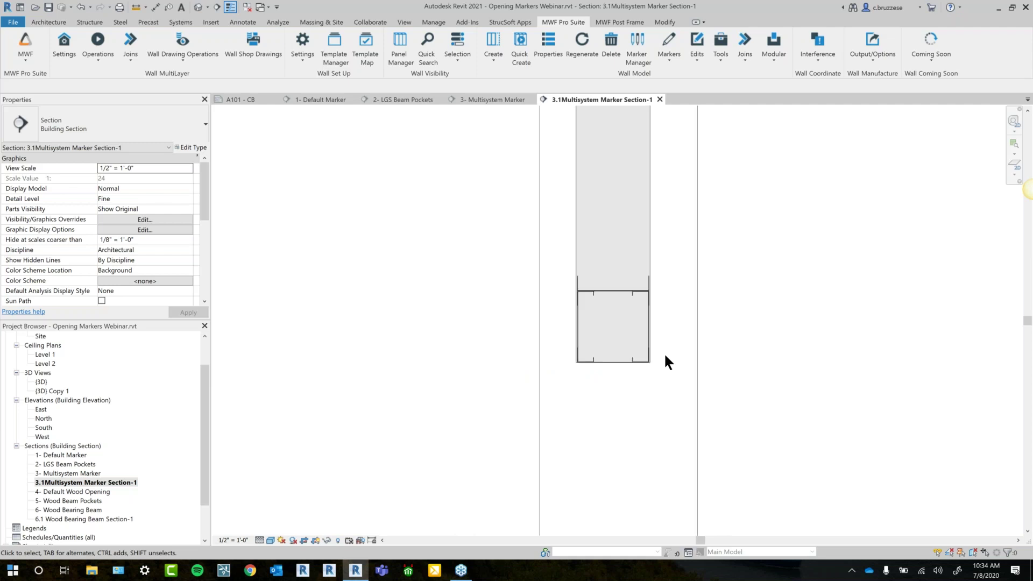
Inspect the sill track below the opening in the section, then close that section view.
middle_click_drag(667, 418, 633, 215)
left_click(622, 442)
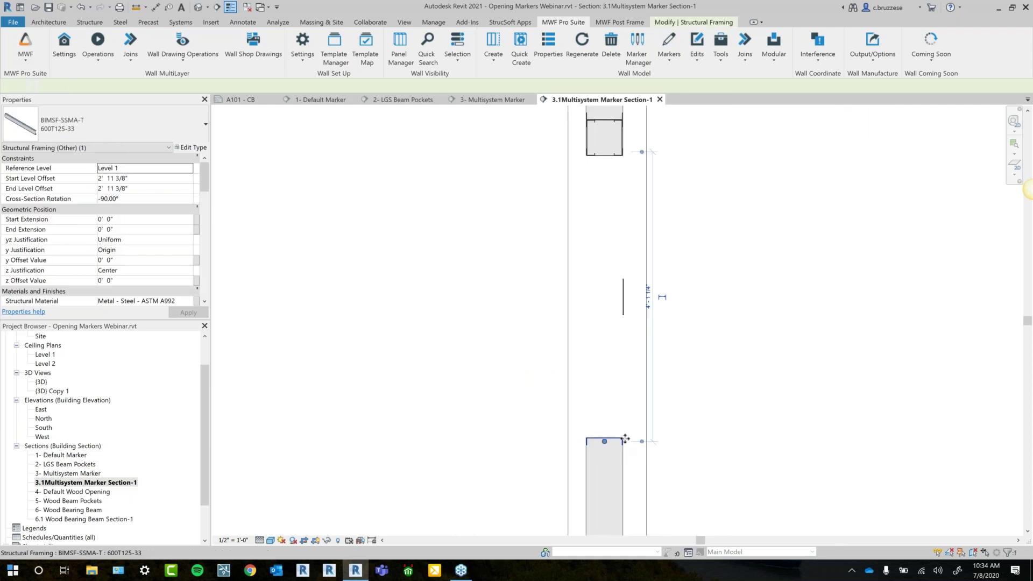
left_click(713, 388)
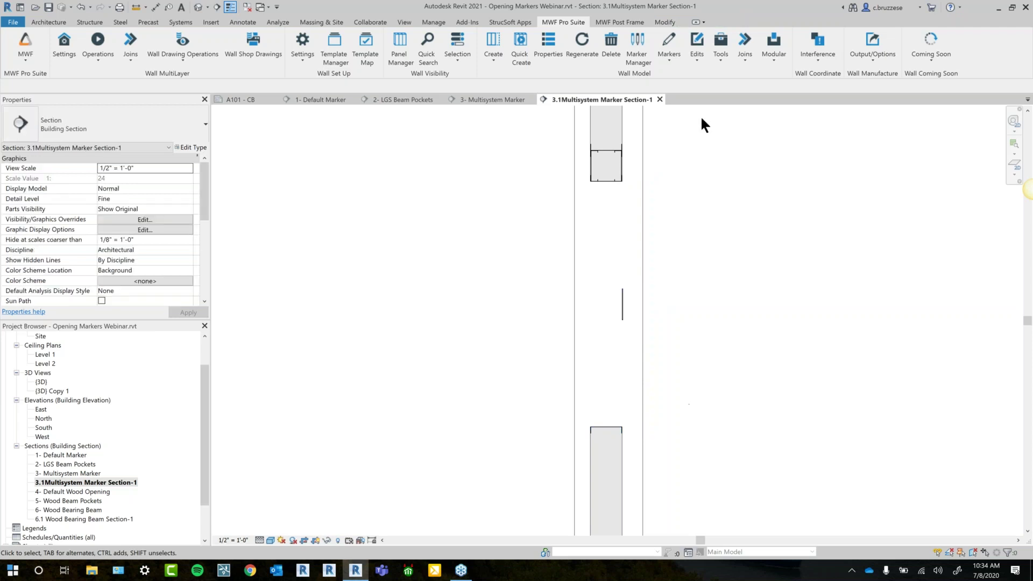
scroll(673, 272, "up", 3)
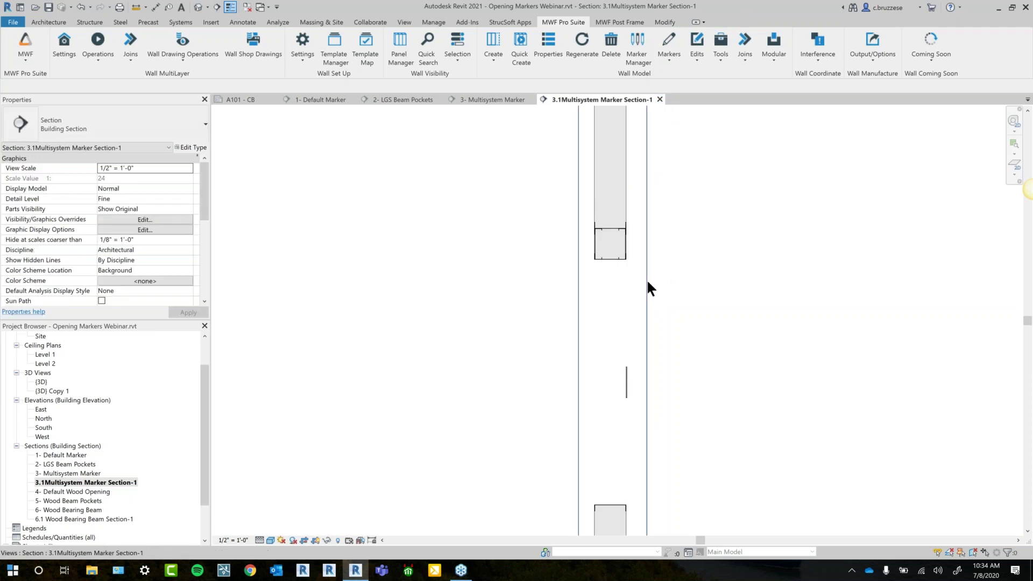
left_click(659, 99)
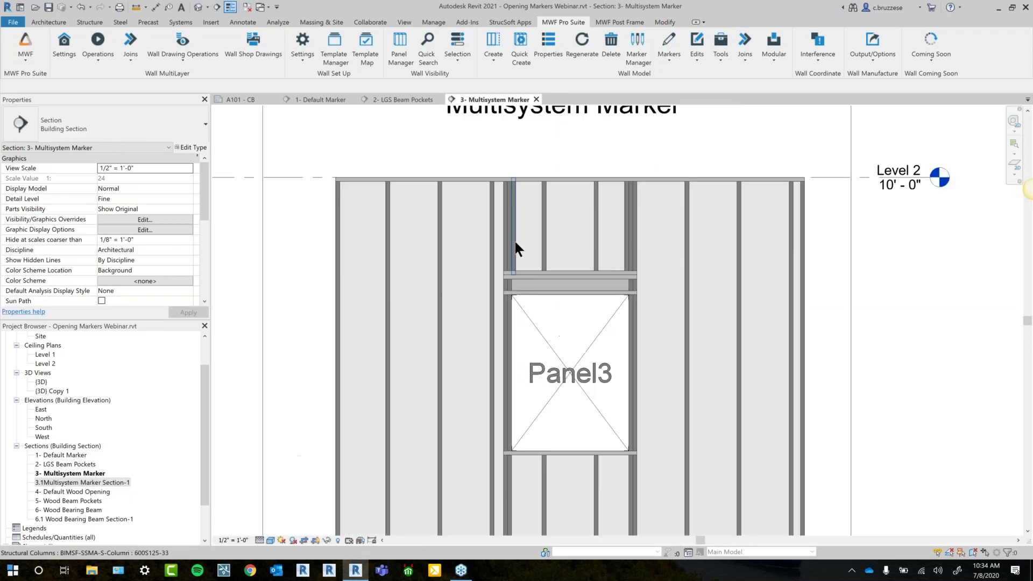
Examine the top cripple and full-height king studs beside the Panel3 opening in the Multisystem Marker section.
scroll(508, 240, "up", 2)
scroll(502, 239, "up", 2)
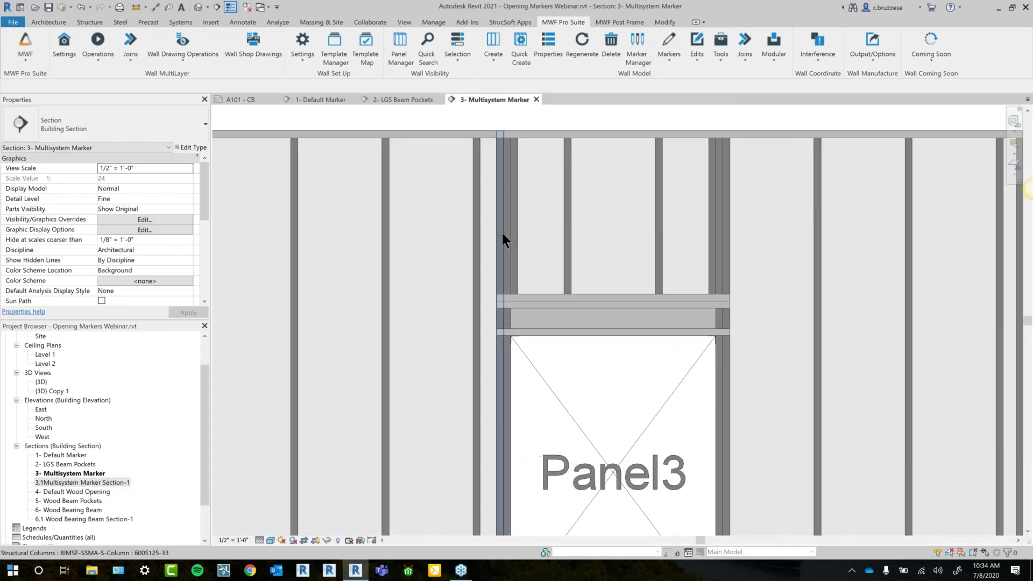
scroll(502, 233, "up", 2)
left_click(509, 237)
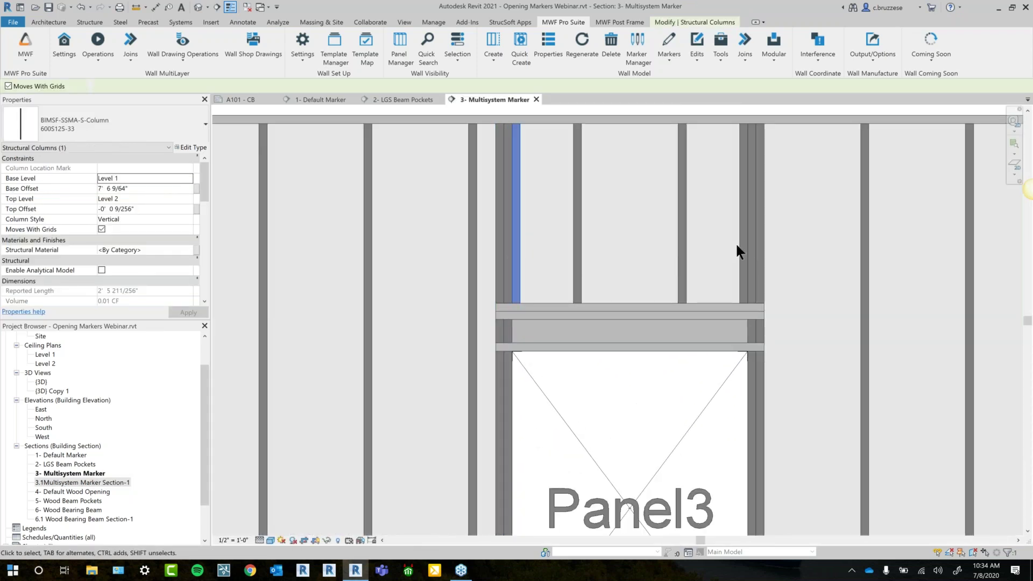
left_click(498, 289)
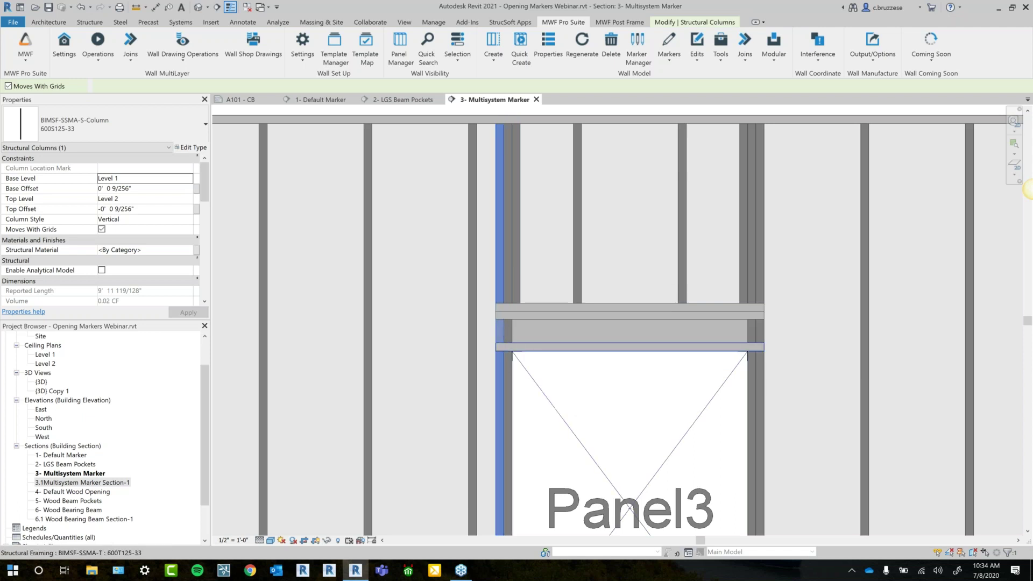
scroll(503, 342, "up", 3)
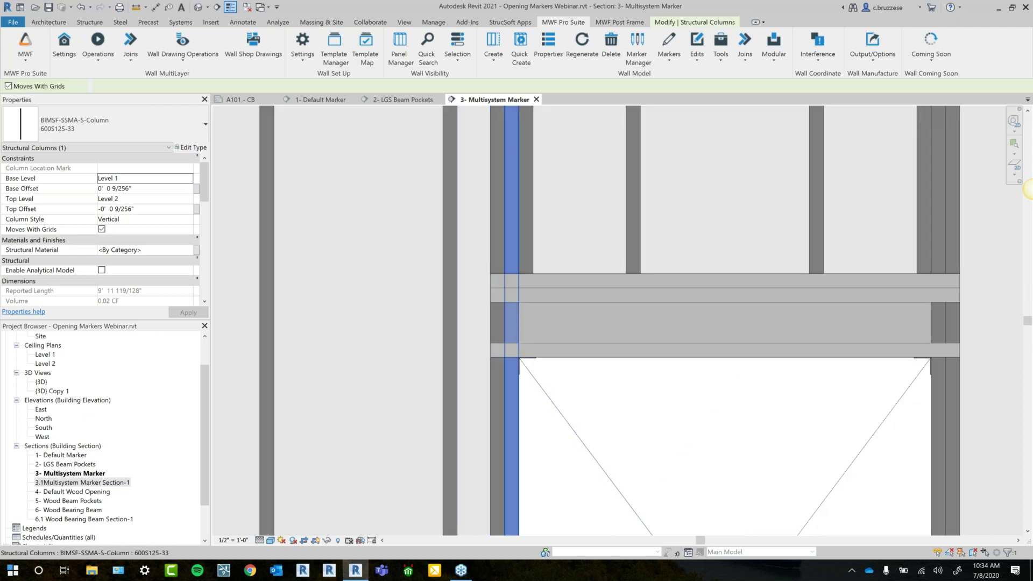
scroll(592, 355, "down", 2)
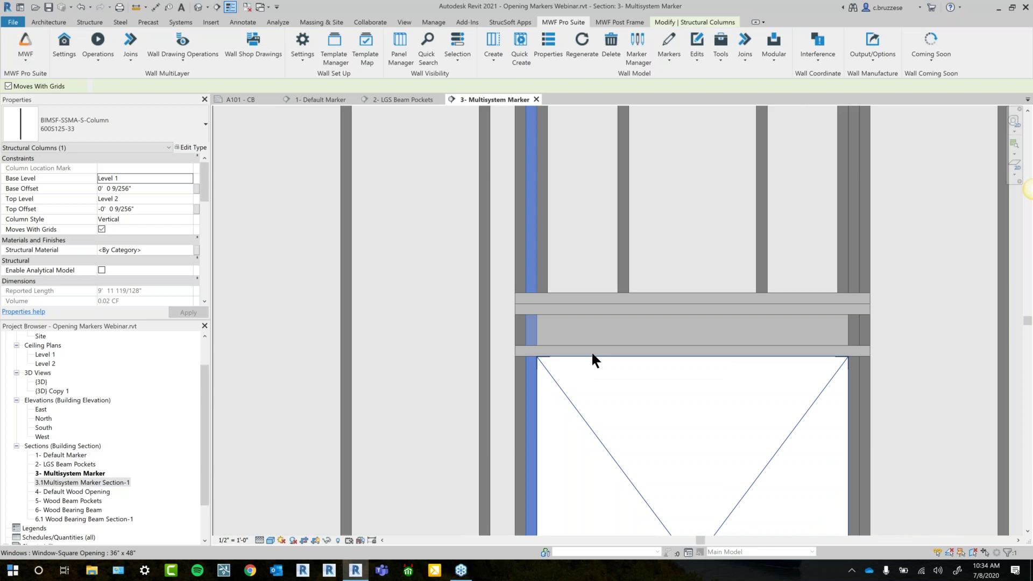
scroll(592, 358, "down", 2)
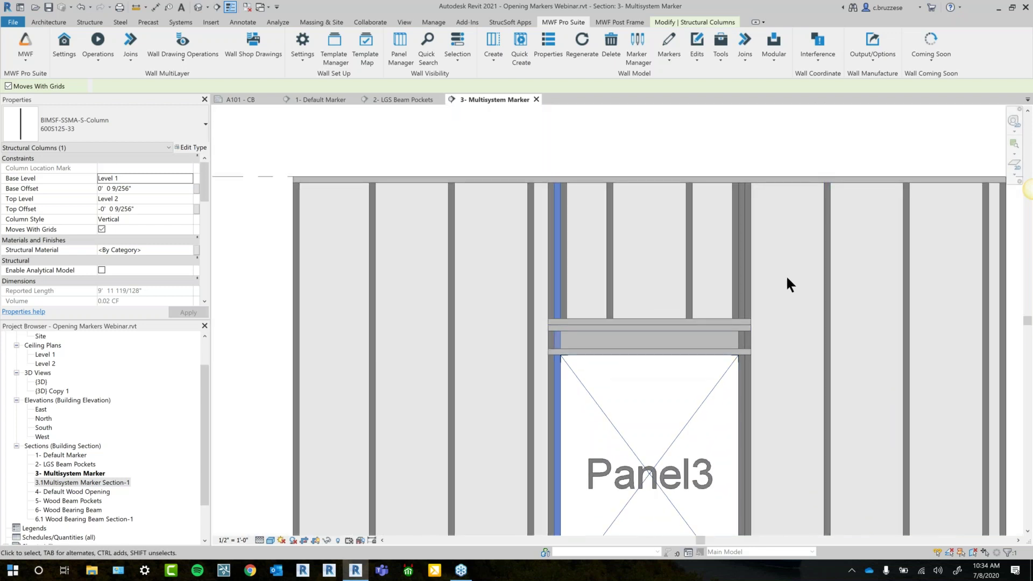
key("Escape")
Inspect the header member and the upper corner of the Panel3 window opening, then clear the selection.
left_click(726, 340)
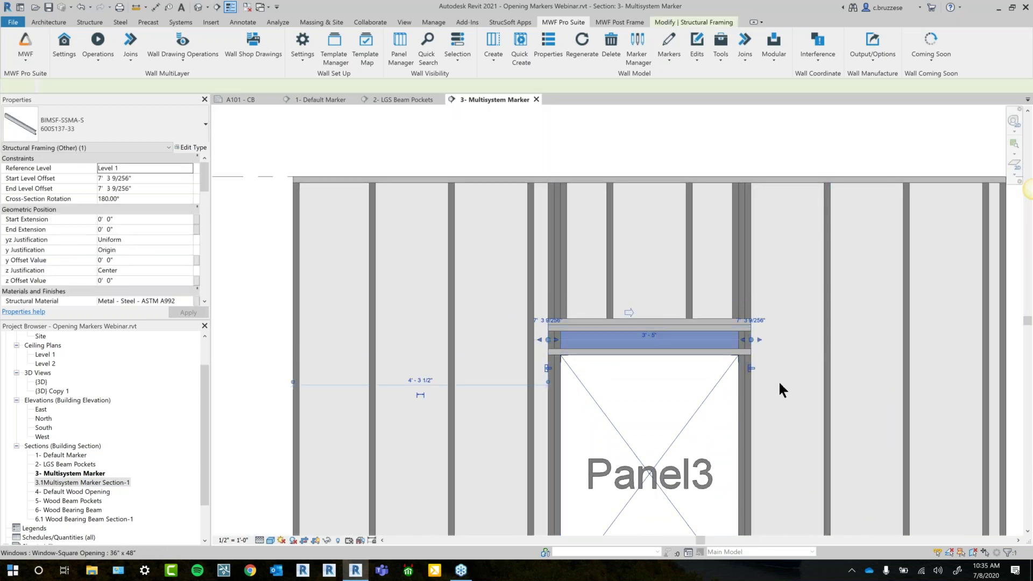
scroll(580, 360, "up", 3)
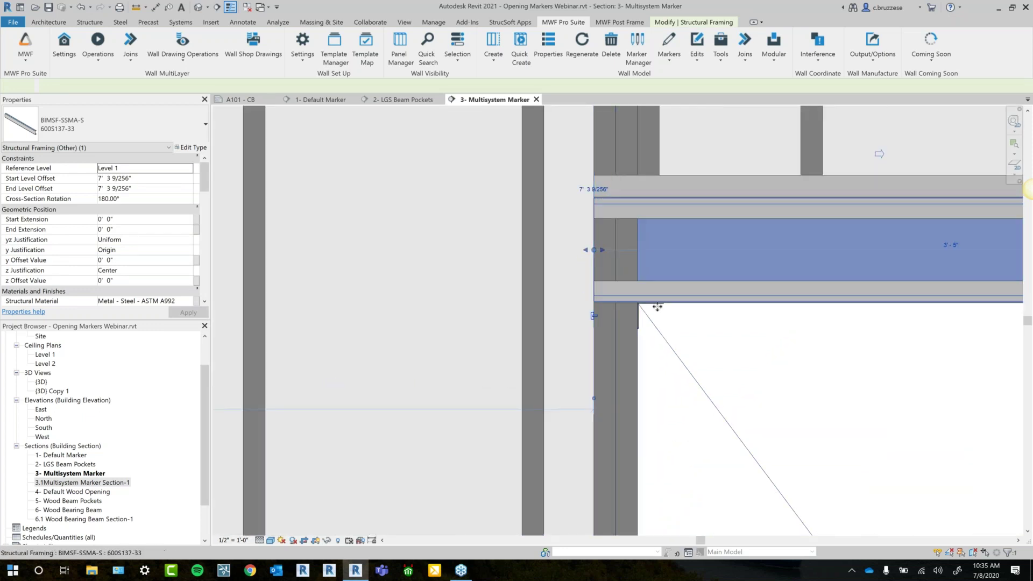
left_click(642, 320)
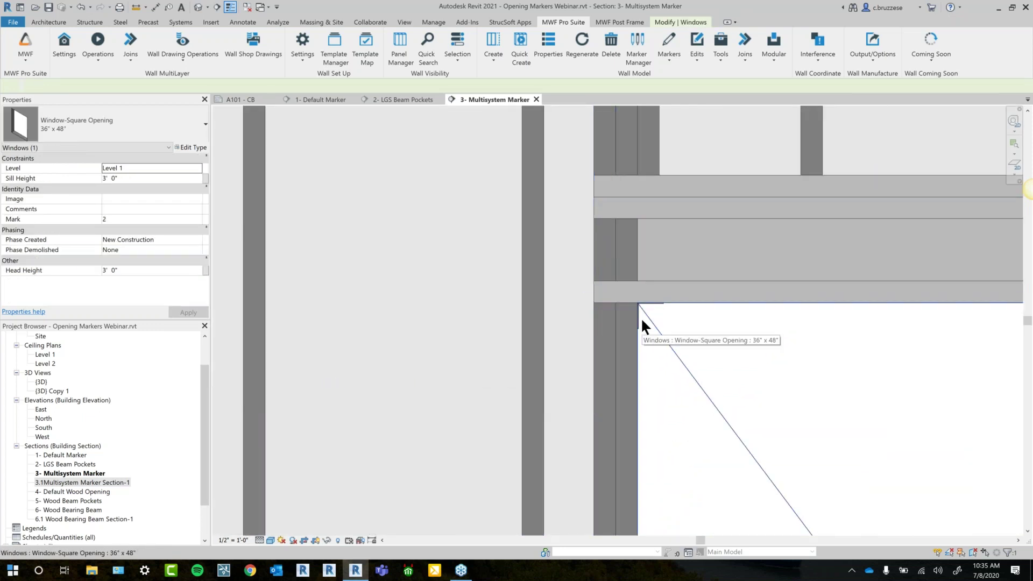
scroll(640, 318, "down", 1)
scroll(694, 329, "down", 5)
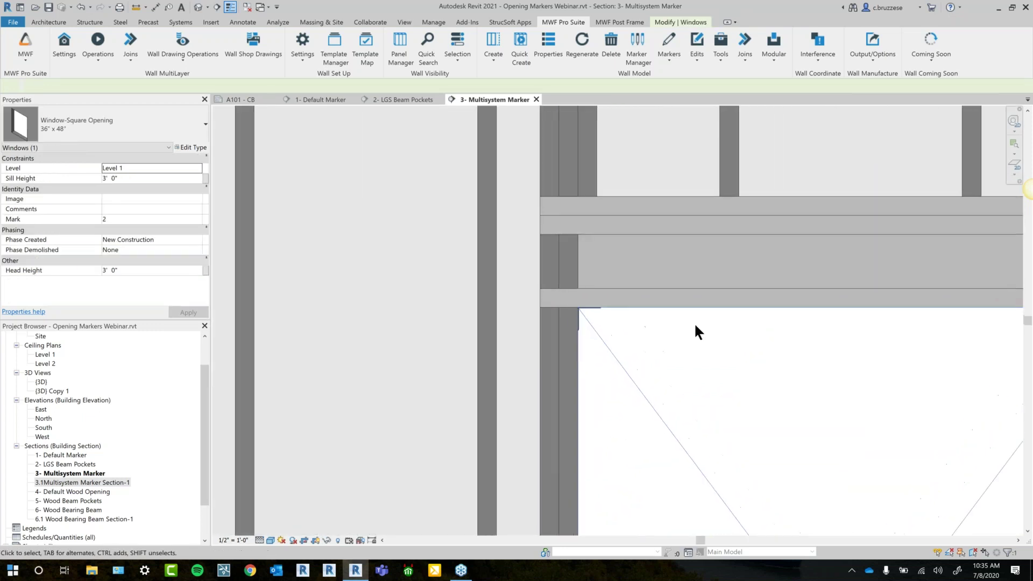
left_click(626, 187)
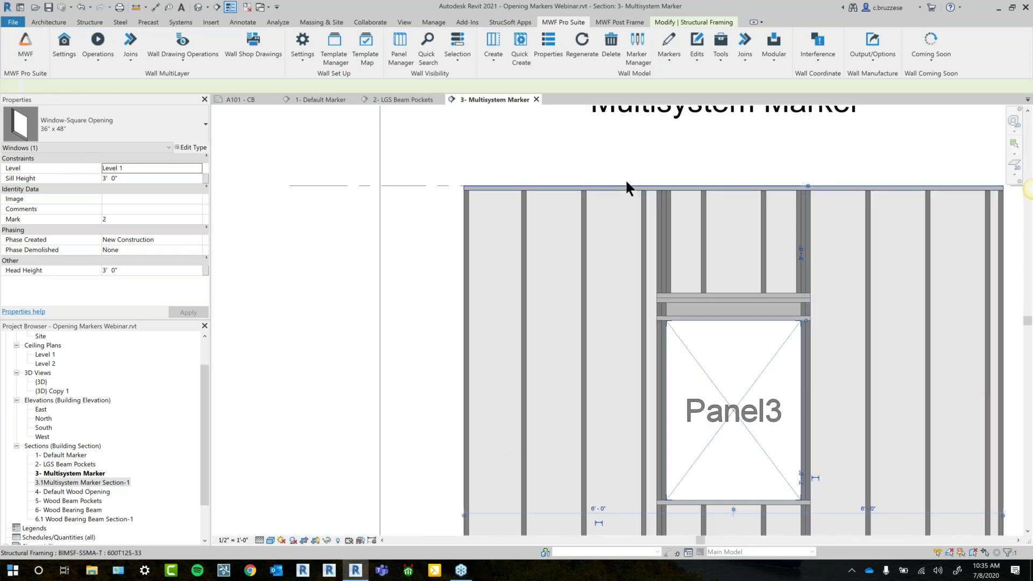
left_click(579, 173)
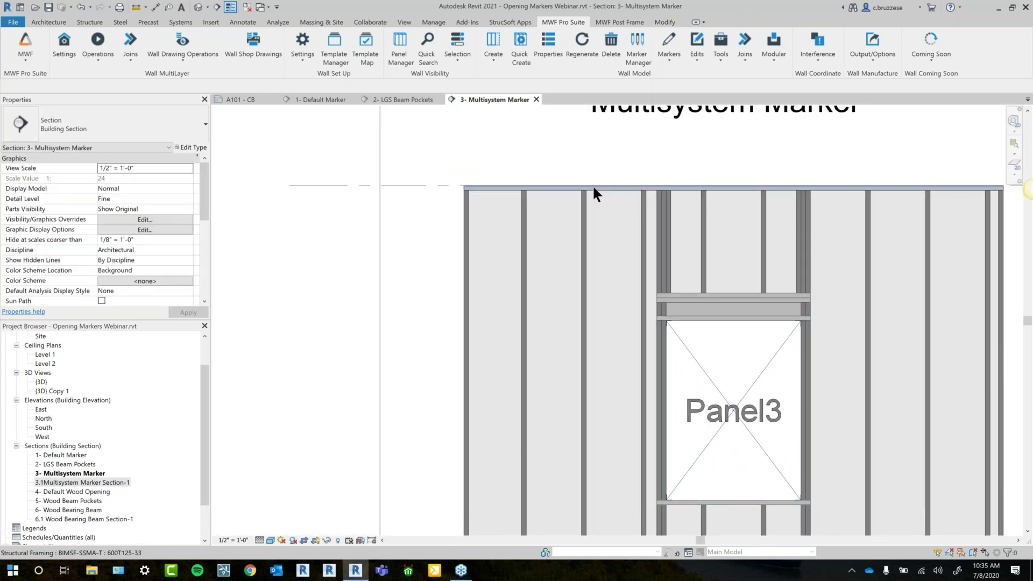
Open the 3D view with the Panel3 wall selected and temporarily hide the wall to expose its framing.
left_click(593, 185)
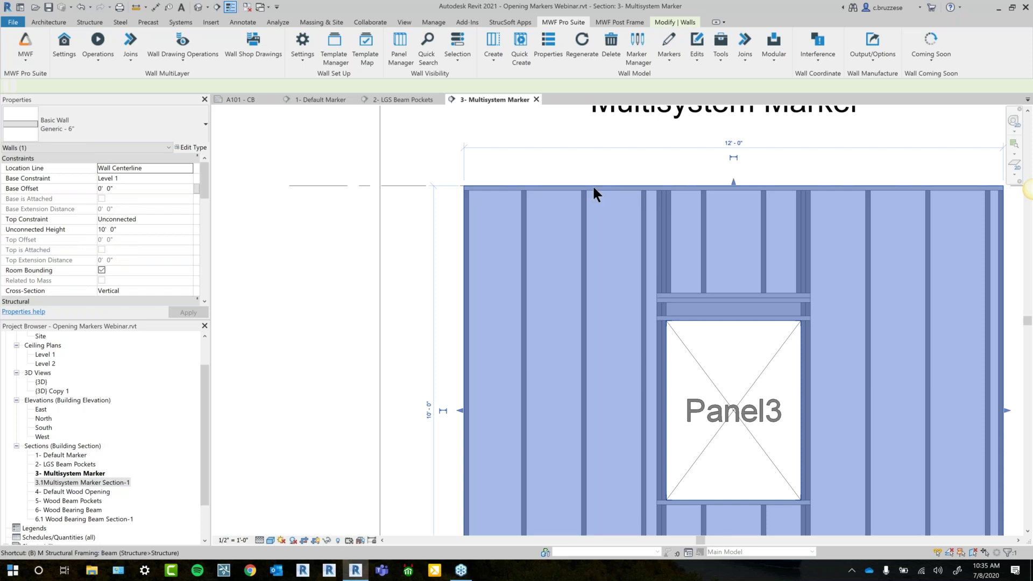
key("3")
key("d")
scroll(336, 446, "up", 6)
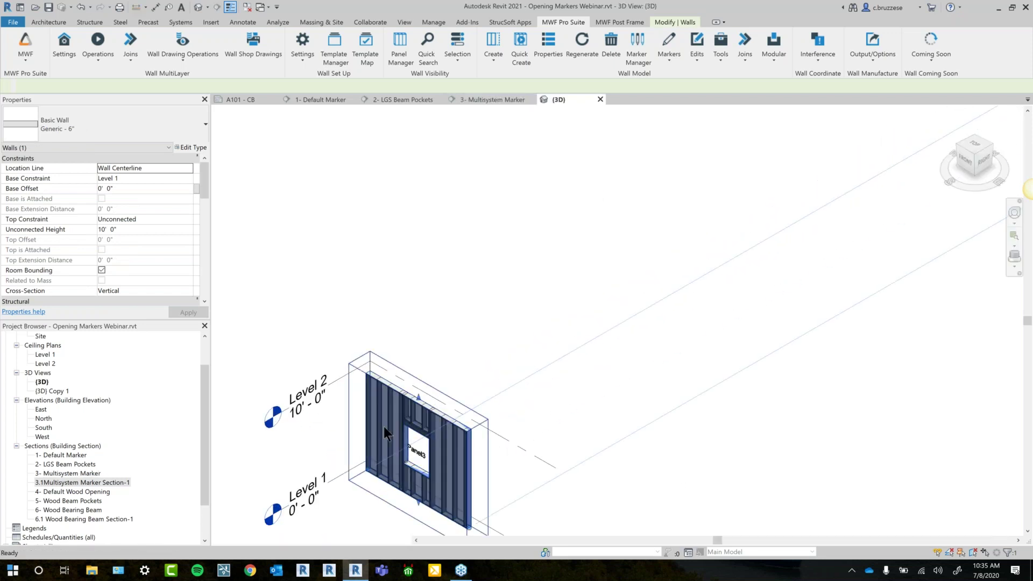
key("h")
key("h")
scroll(383, 426, "up", 8)
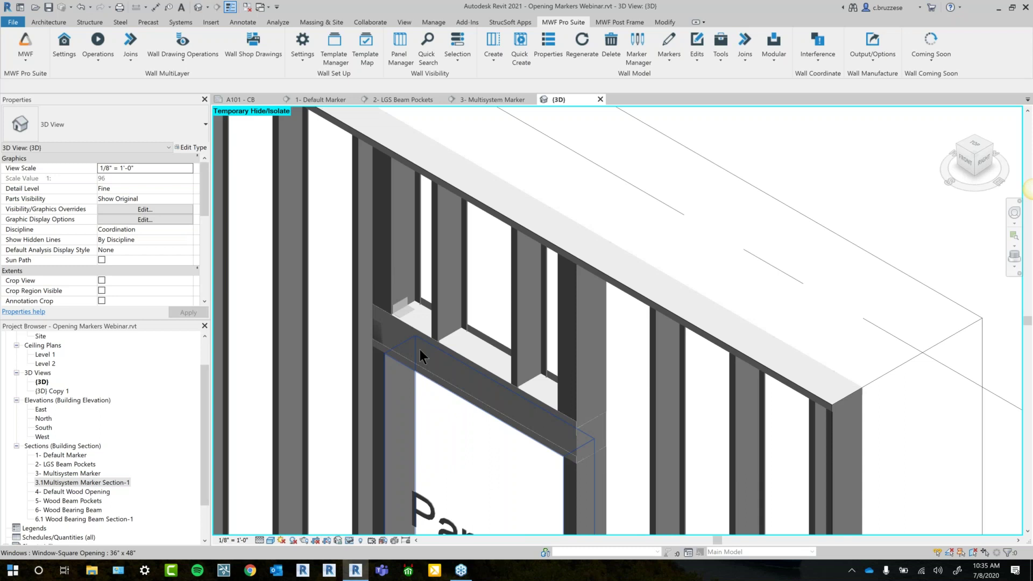
Examine the top cripple stud and header above the opening from the front in 3D.
left_click(401, 299)
middle_click_drag(512, 482, 585, 409, "shift")
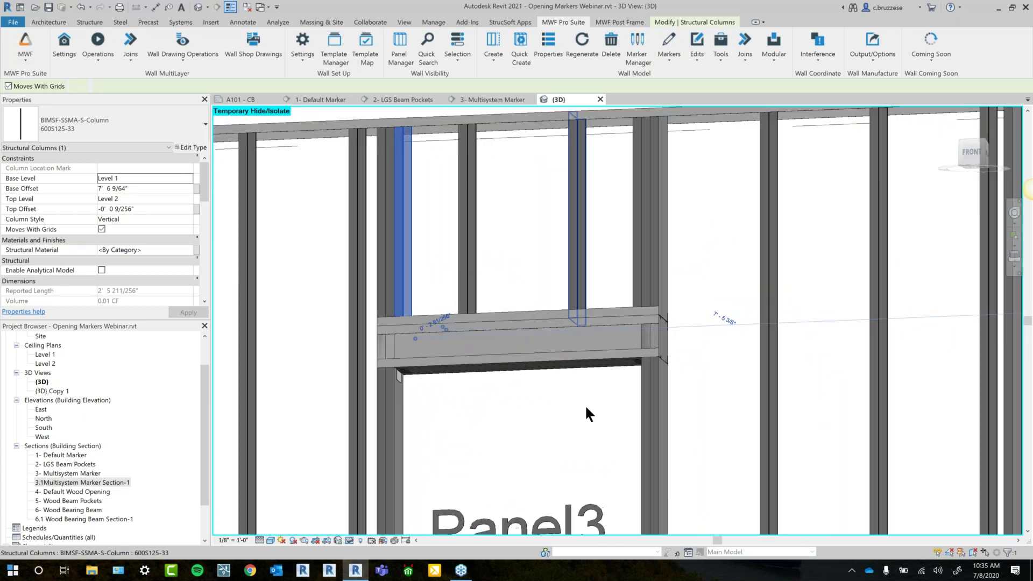
left_click(569, 419)
middle_click_drag(585, 291, 619, 198, "shift")
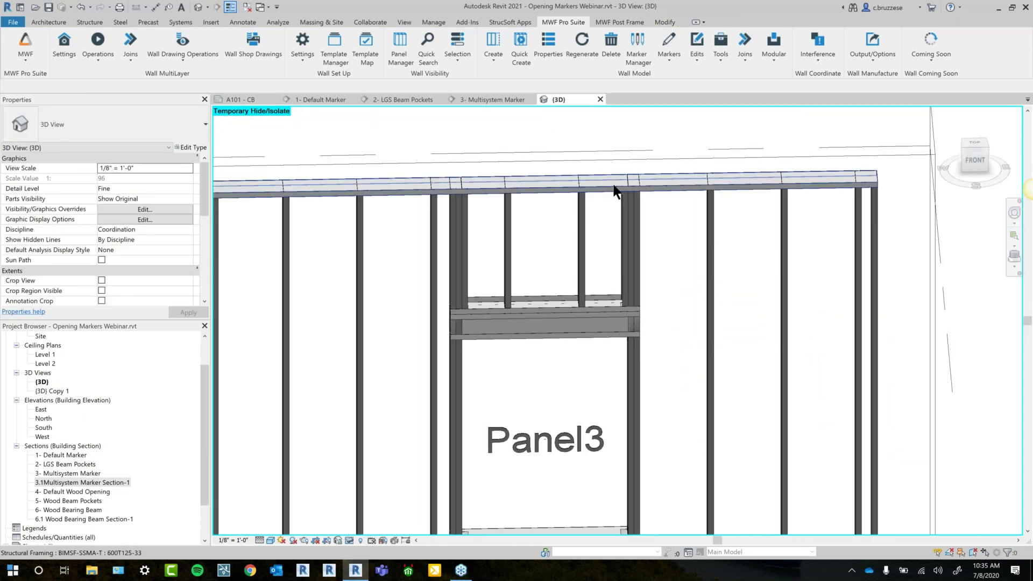
Temporarily hide the track's category to inspect the stud tops beside the opening, then reset the temporary hide.
left_click(629, 184)
key("h")
key("c")
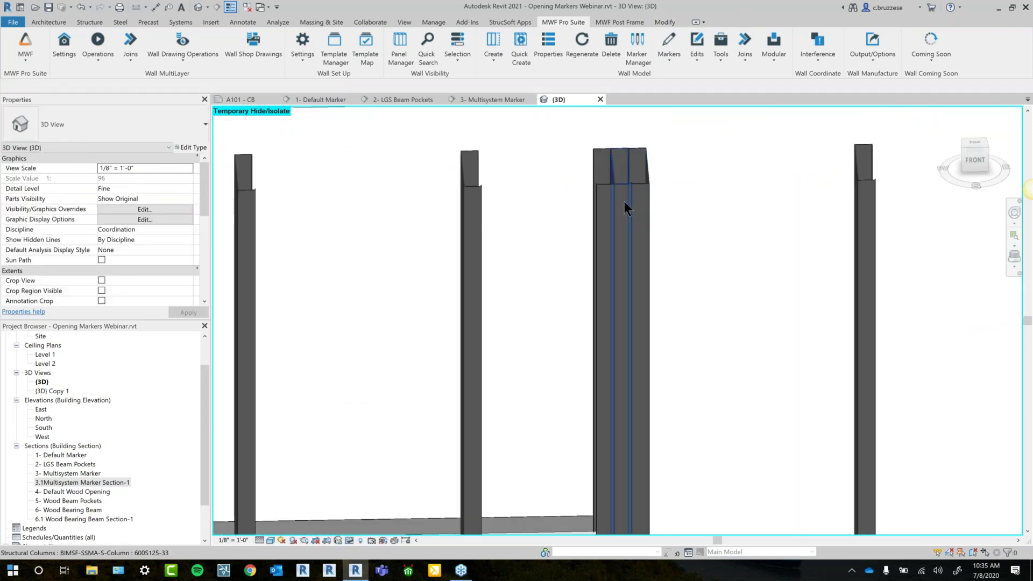
scroll(554, 401, "down", 1)
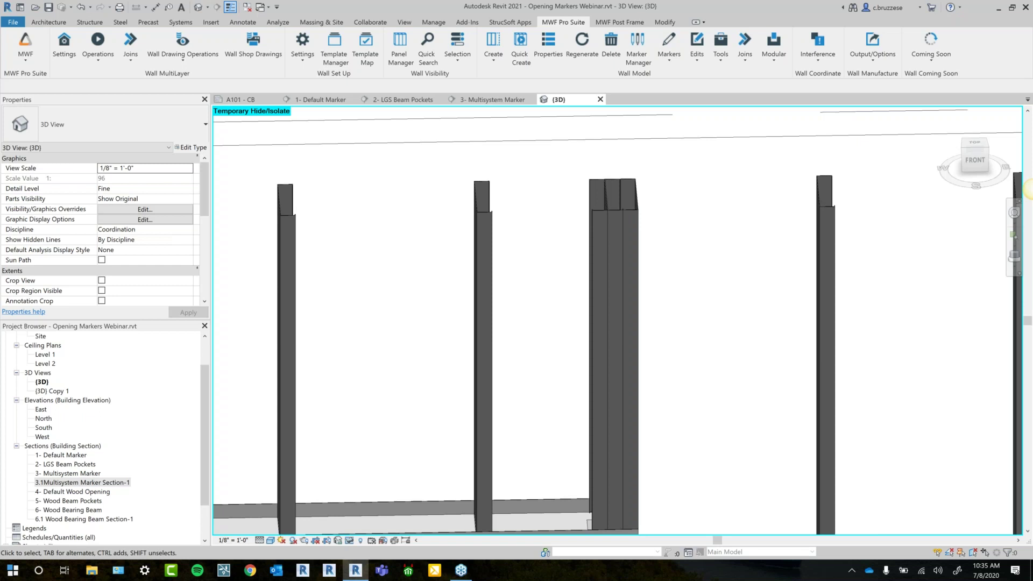
middle_click_drag(545, 446, 570, 377)
left_click(349, 540)
left_click(424, 529)
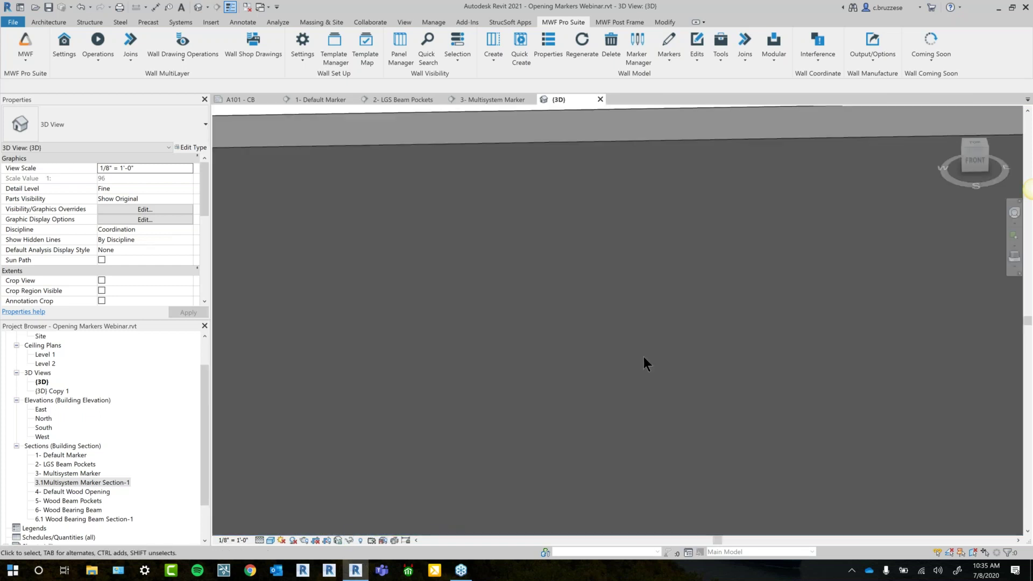
Temporarily hide the wall again and view the whole framed Panel3 opening, including its header and sill.
left_click(657, 240)
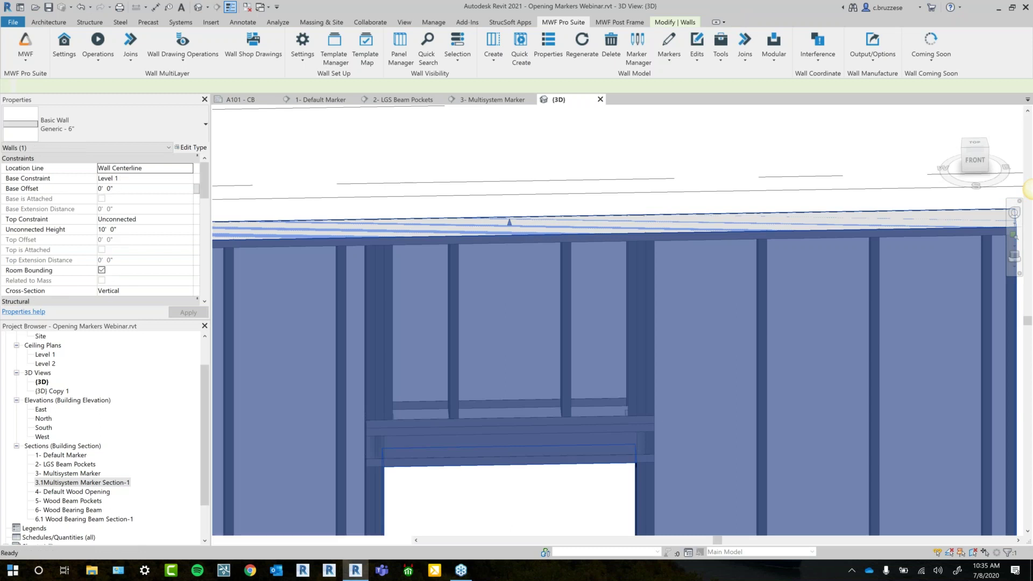
key("h")
key("h")
middle_click_drag(675, 346, 704, 340)
scroll(702, 334, "down", 1)
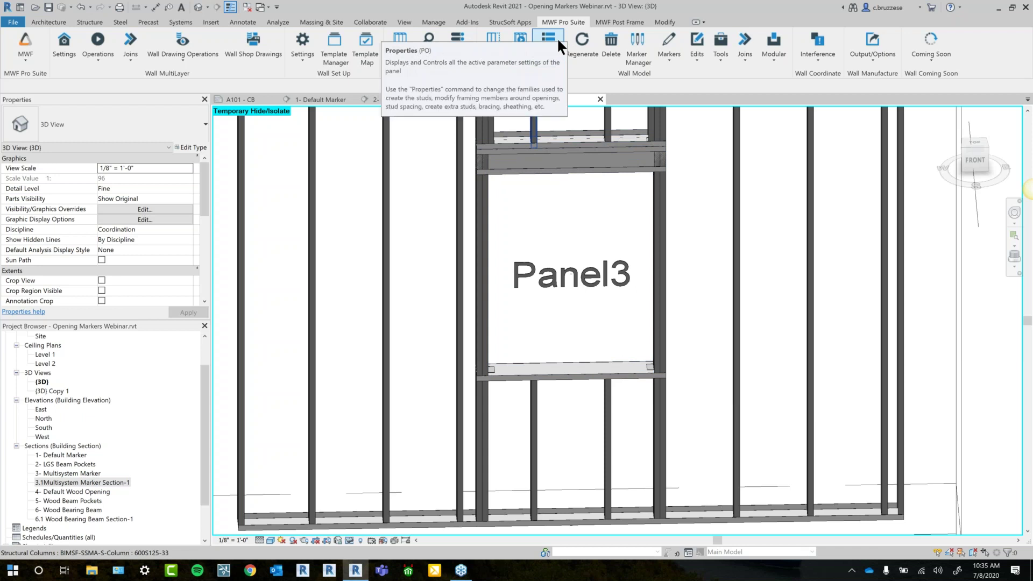
middle_click_drag(711, 329, 703, 353)
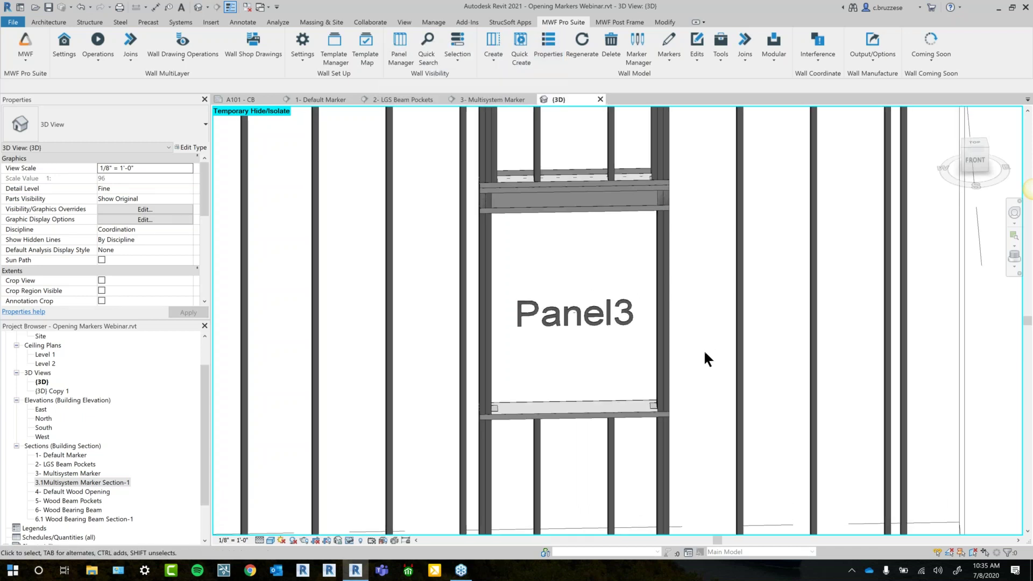
Check the member type of the header above the Panel3 opening in the 3D view.
left_click(539, 193)
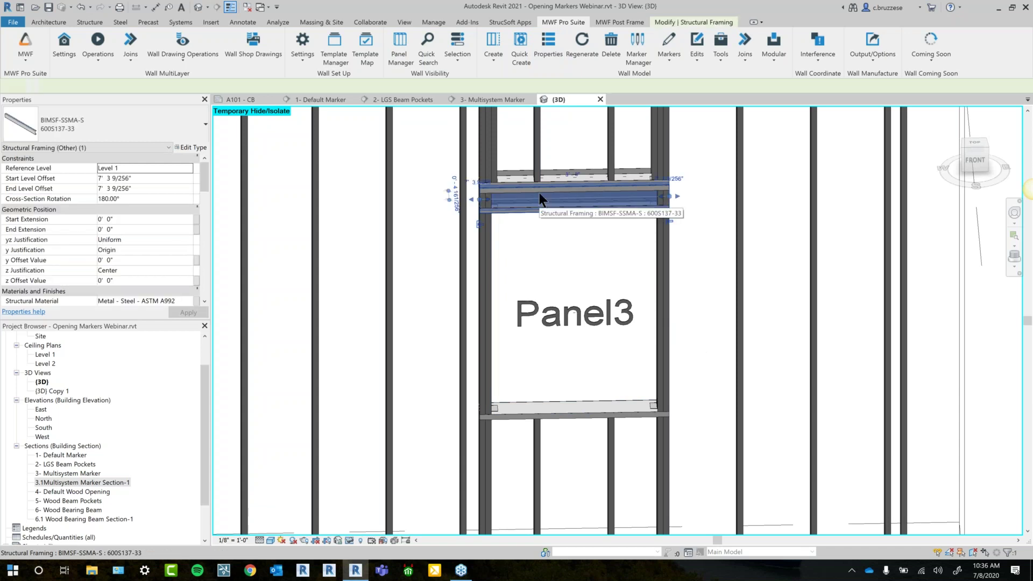
left_click(687, 247)
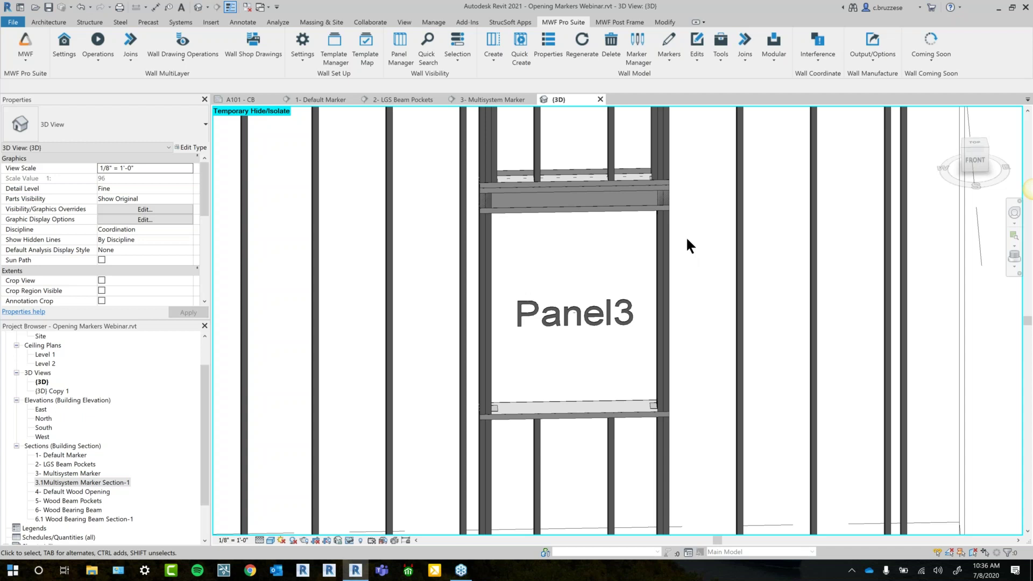
Open the 4- Default Wood Opening section and bring Panel4's framed wall into view.
scroll(650, 299, "down", 2)
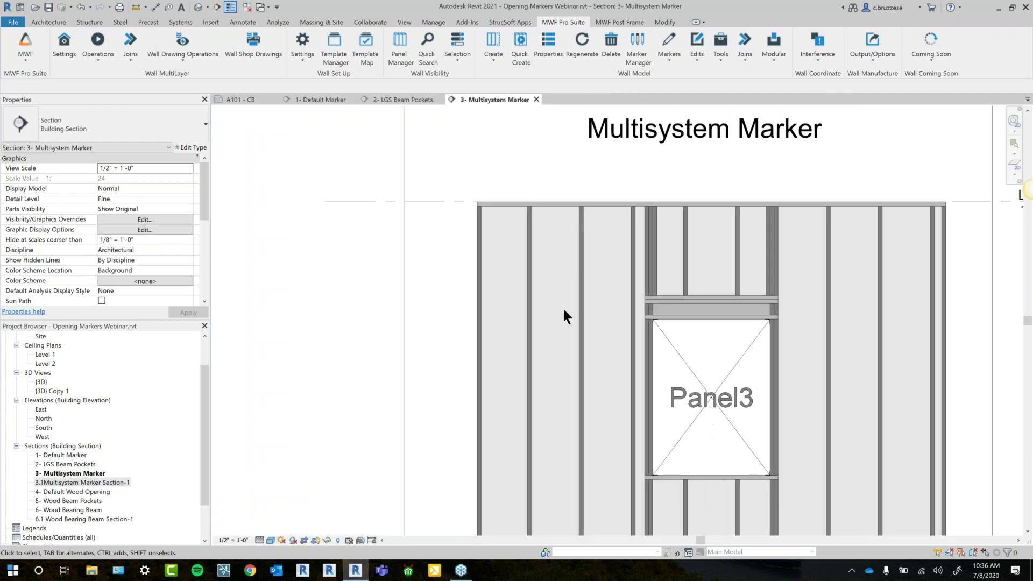
left_click(80, 492)
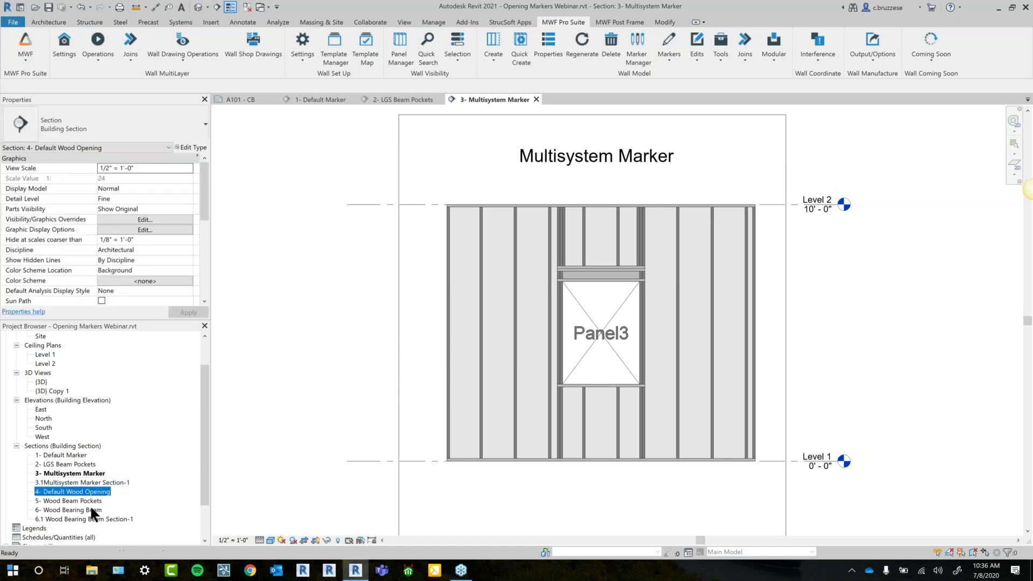
double_click(92, 494)
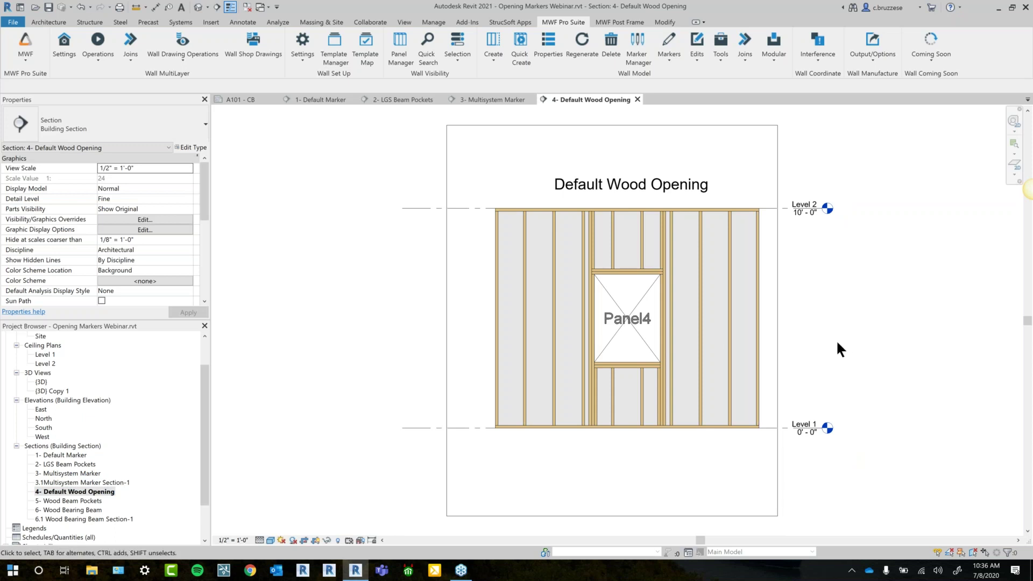
middle_click_drag(837, 348, 683, 365)
scroll(672, 350, "up", 1)
Open the single-opening marker Default - Wood Opening for editing from the Marker Manager.
left_click(635, 54)
left_click(678, 281)
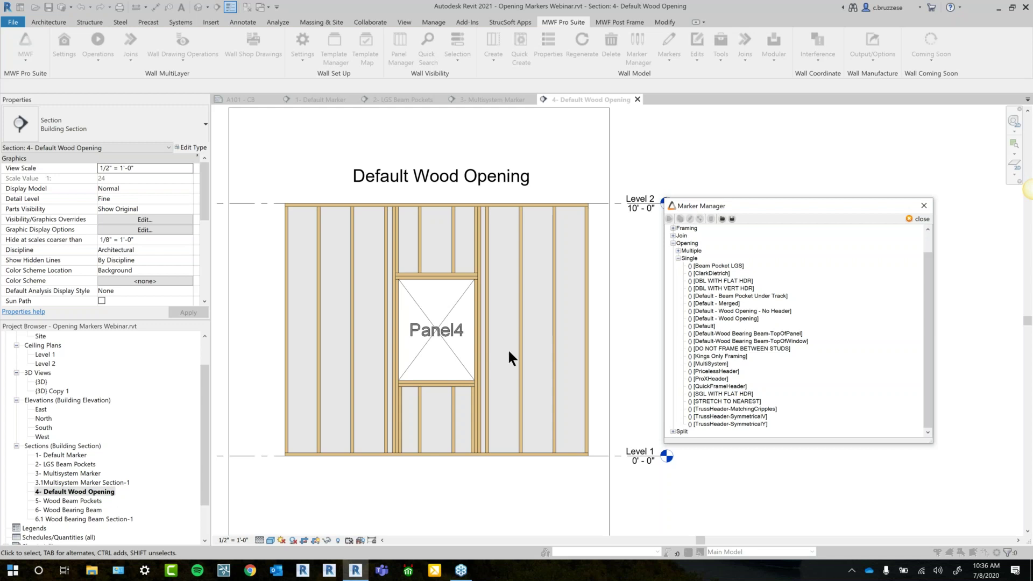
left_click(743, 319)
key("Up")
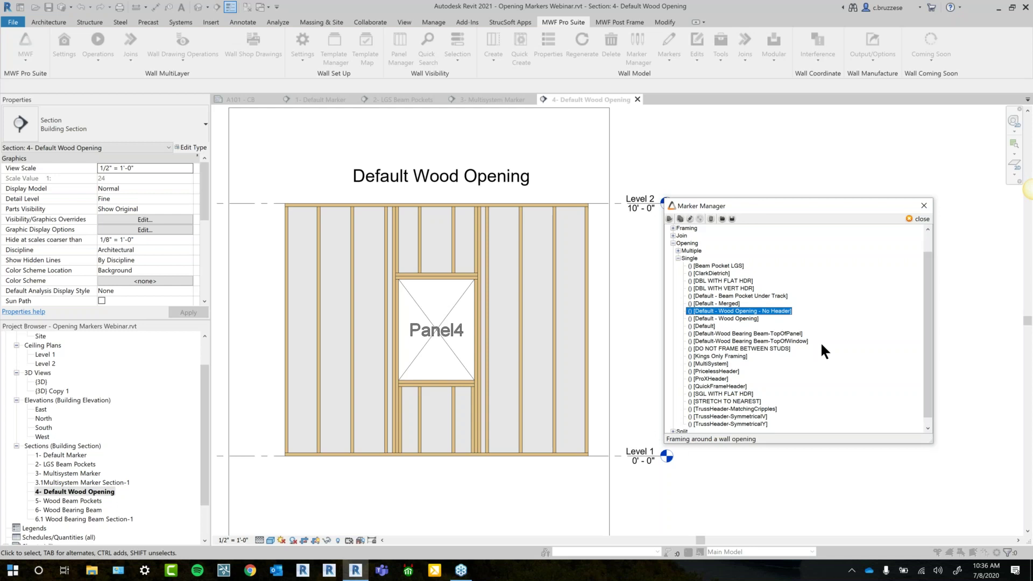
left_click(742, 319)
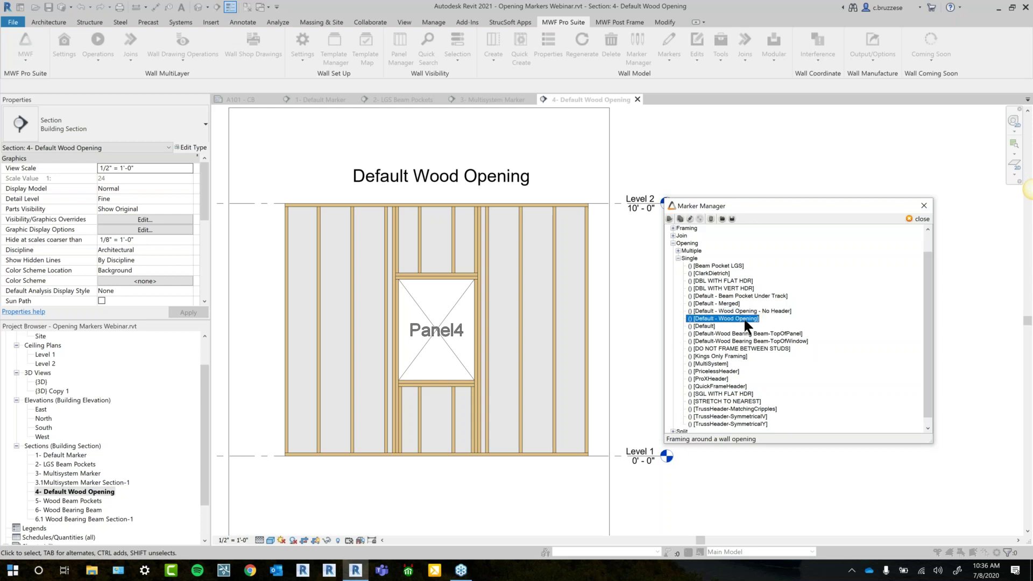
double_click(744, 318)
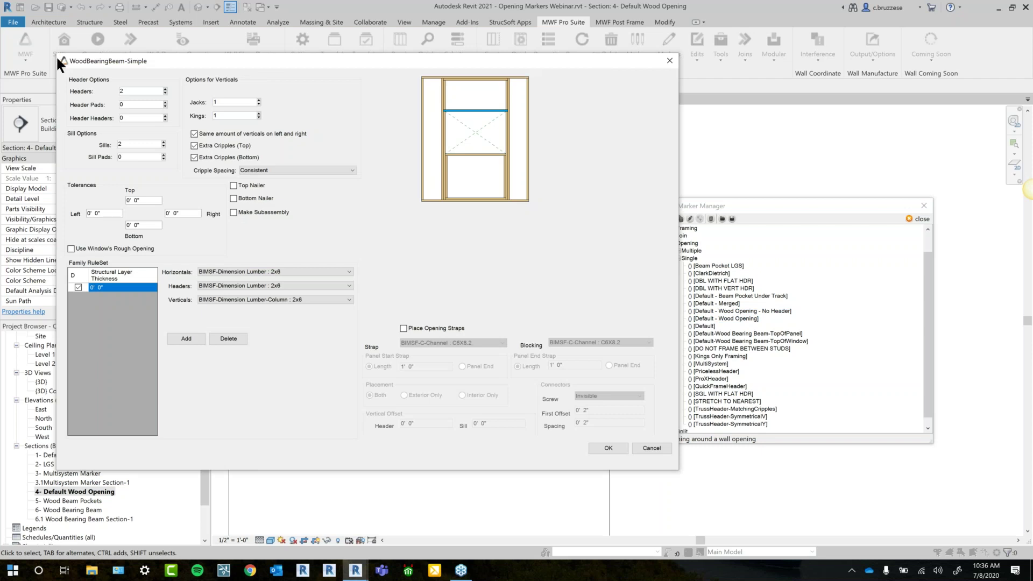
Enable Top Nailer and Bottom Nailer in the wood opening marker and save its settings.
left_click_drag(58, 53, 165, 57)
left_click_drag(309, 60, 552, 125)
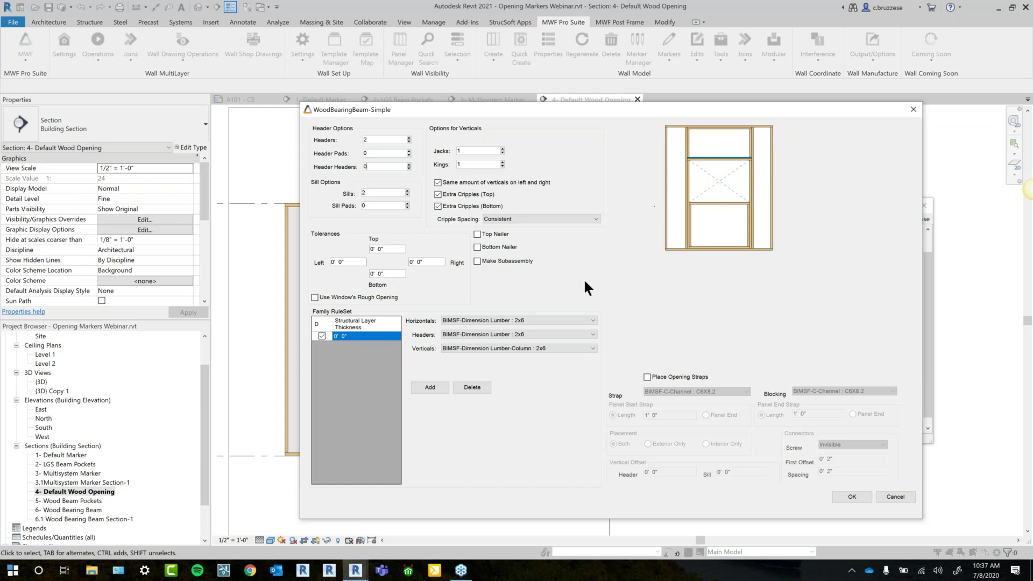
left_click(493, 235)
left_click(389, 193)
left_click(383, 206)
left_click(853, 497)
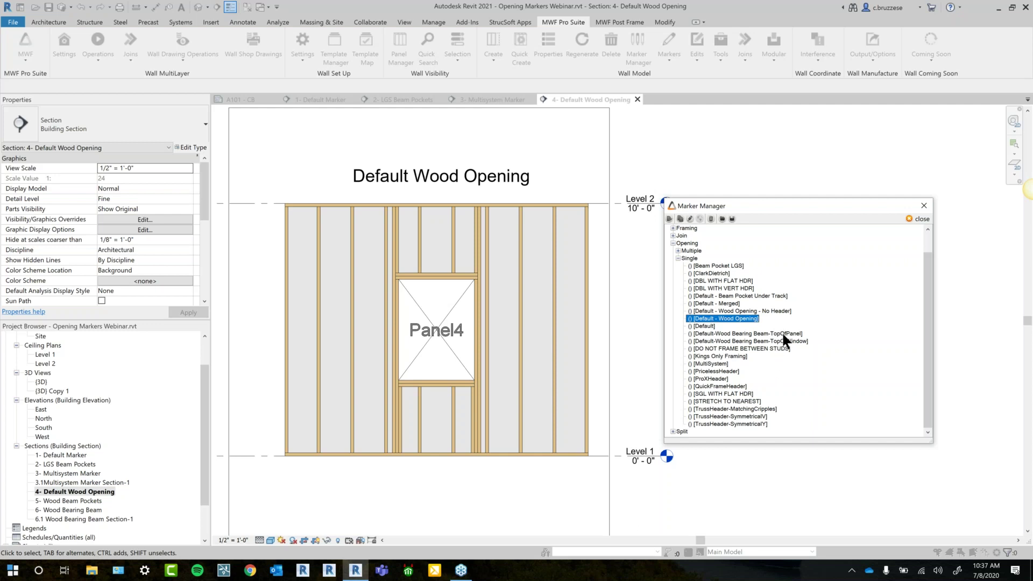
Review the kings, sills, extra cripples and member families of the Default - Wood Opening - No Header marker, then close it without changes.
left_click(779, 311)
double_click(782, 312)
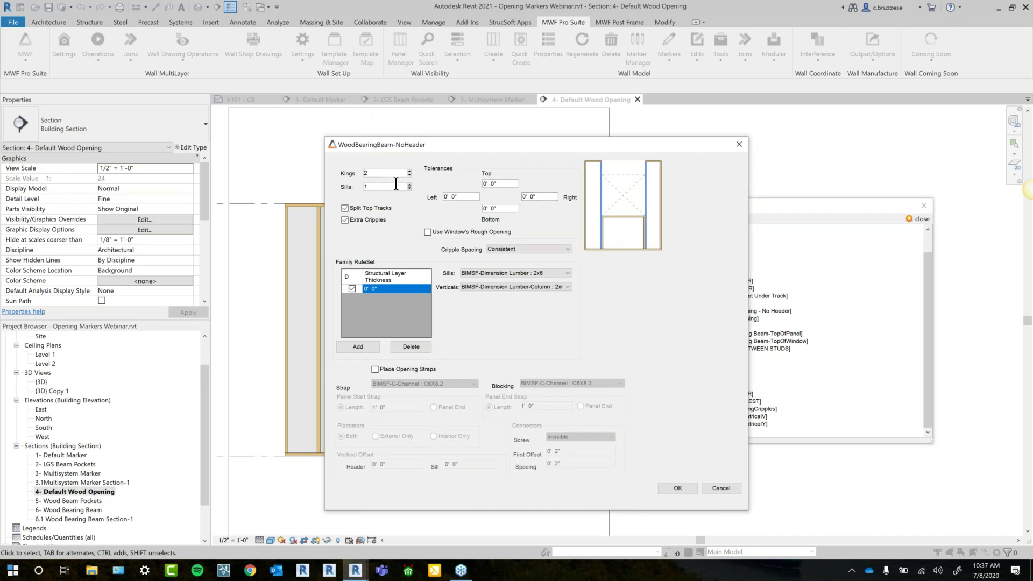
left_click(376, 222)
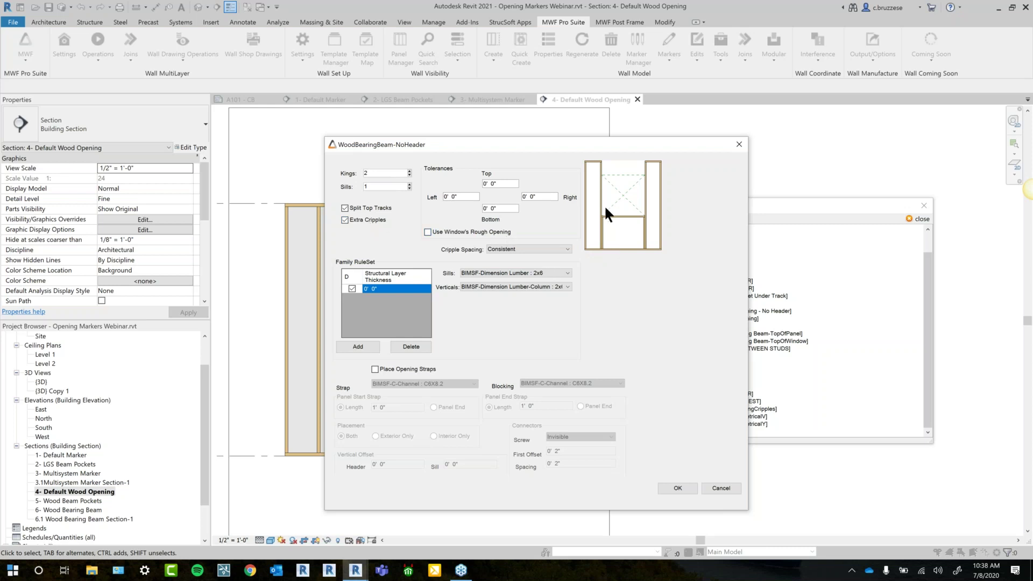
left_click(491, 273)
left_click(488, 286)
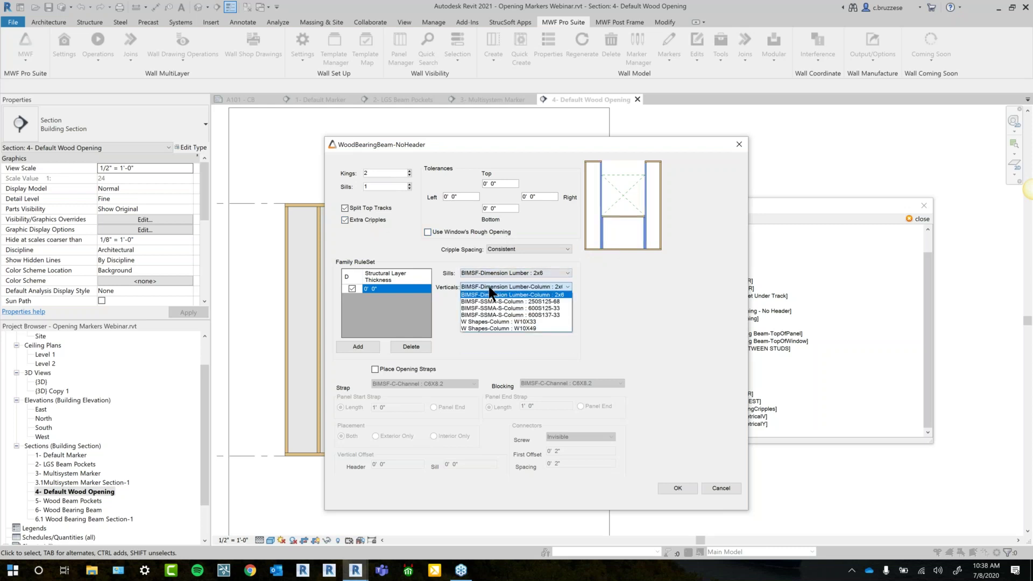
left_click(489, 286)
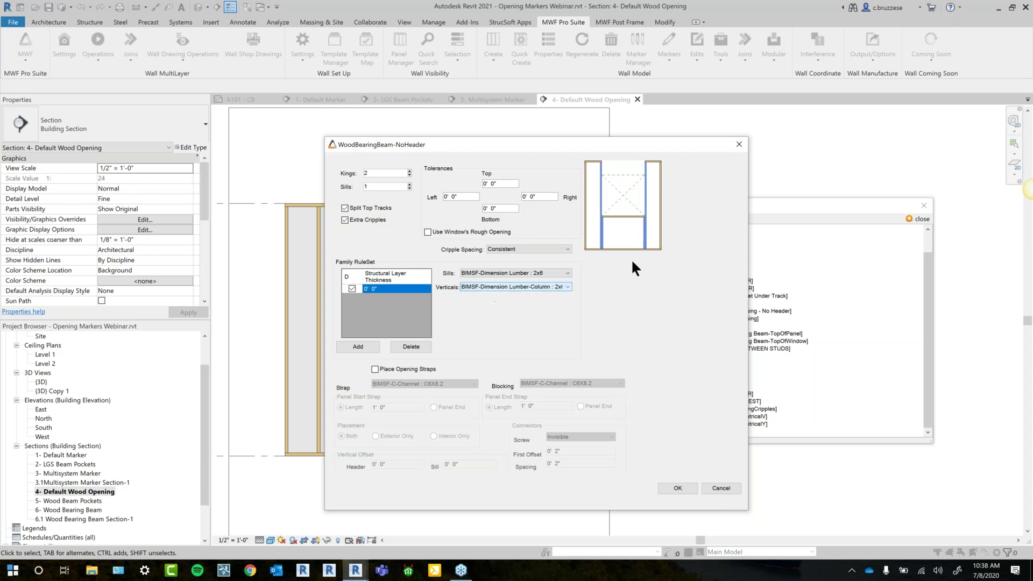
left_click(739, 145)
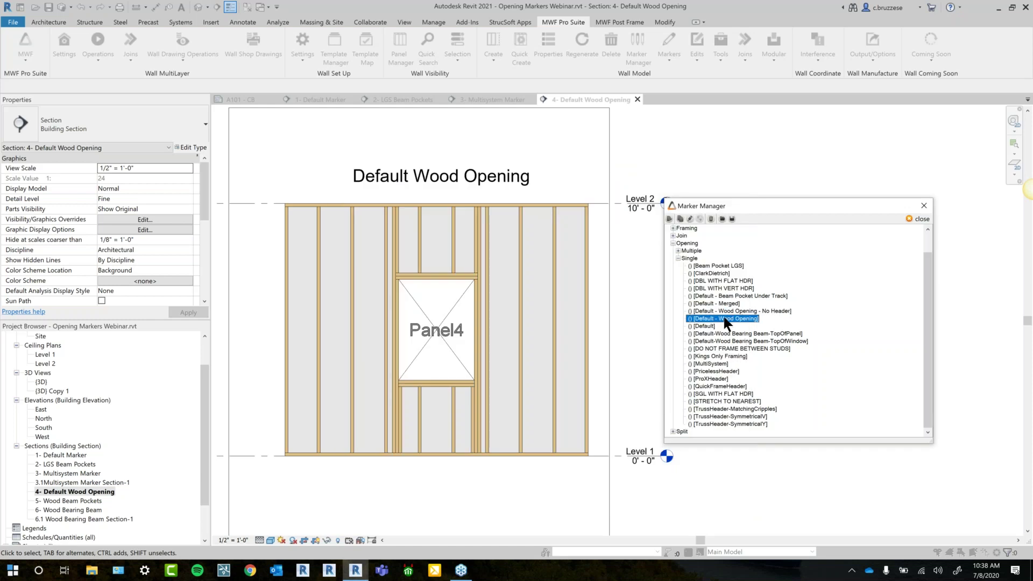
Reopen the Default - Wood Opening marker and set both Sill Pads and Header Pads to 1.
double_click(712, 338)
mouse_move(394, 84)
left_mouse_down()
mouse_move(752, 131)
mouse_move(859, 132)
left_mouse_up()
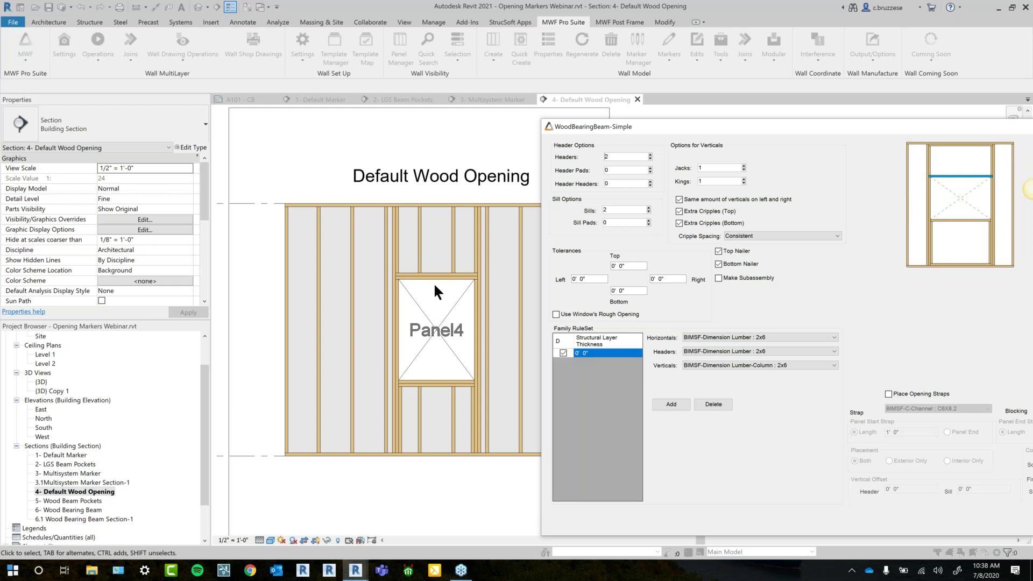
left_click_drag(695, 124, 549, 104)
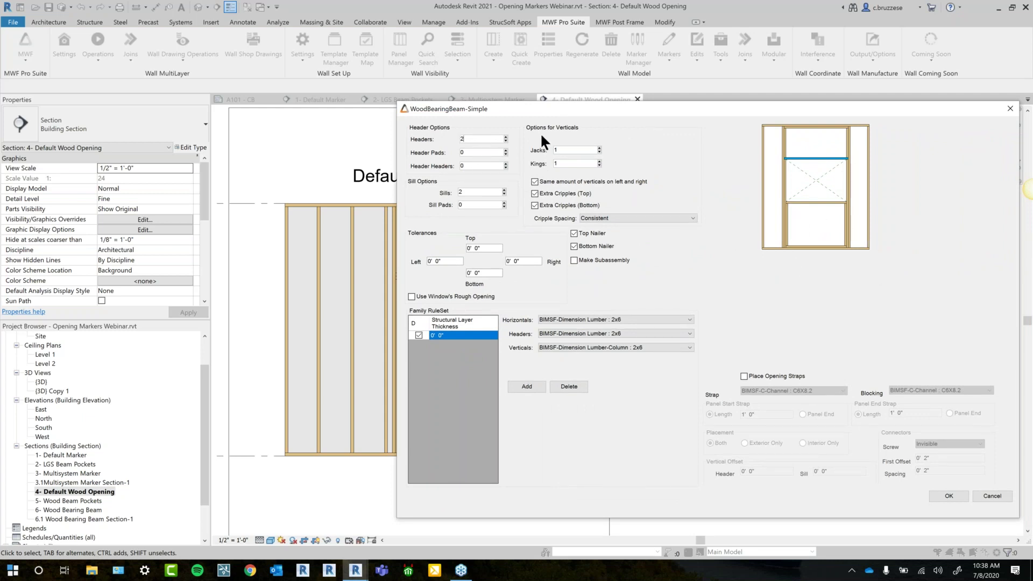
left_click(473, 153)
left_click(484, 165)
left_click(475, 194)
left_click(477, 205)
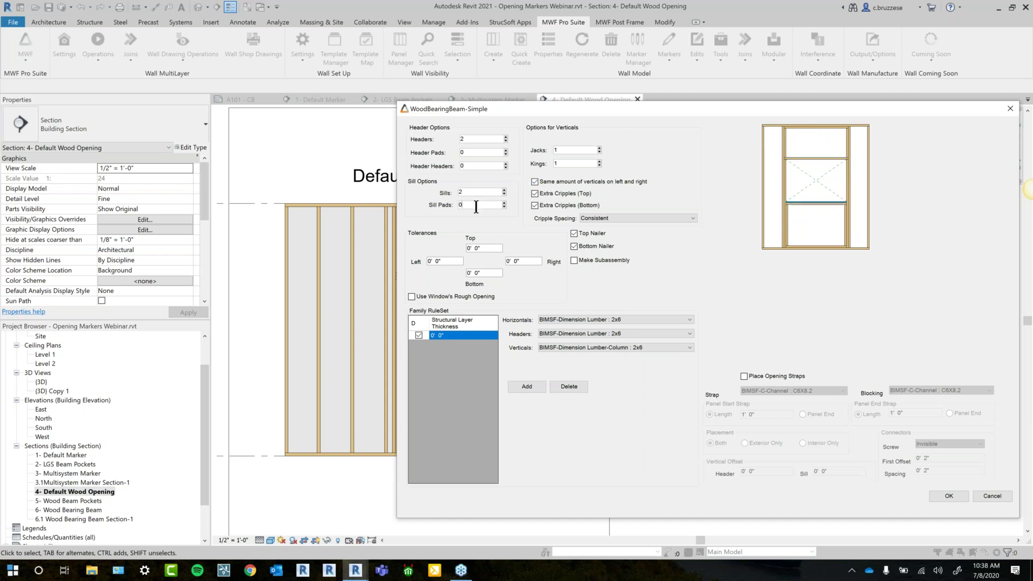
left_click(504, 202)
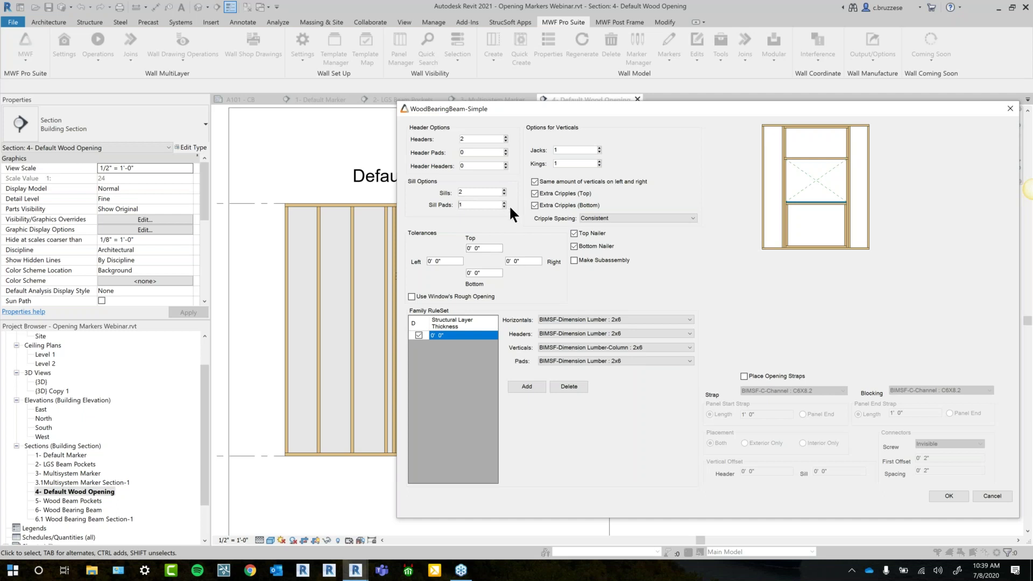
left_click(506, 150)
Examine the marker's jacks, kings, sills, nailers, matching-verticals option and cripple spacing choices against the preview.
left_click(573, 150)
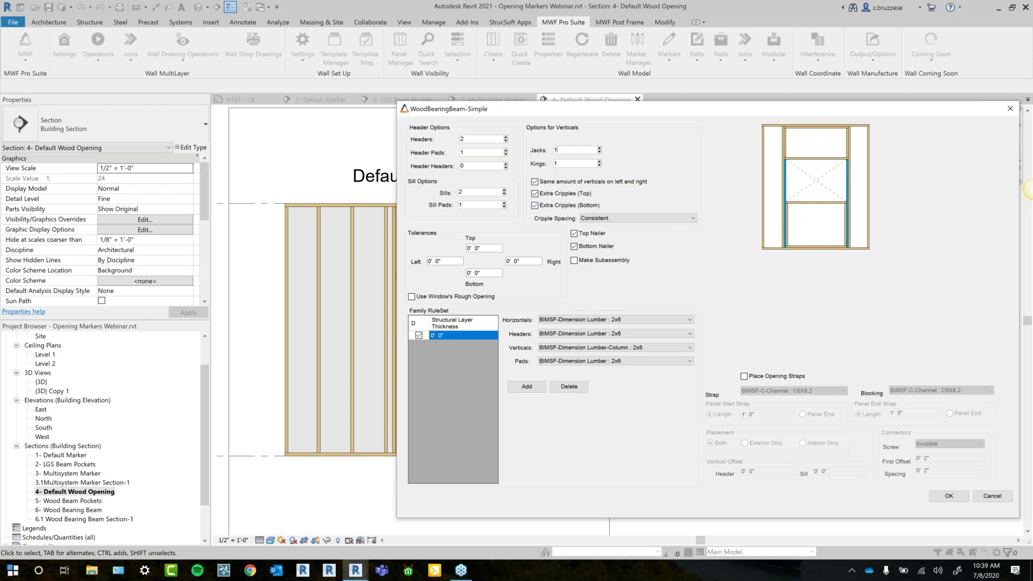
left_click(585, 163)
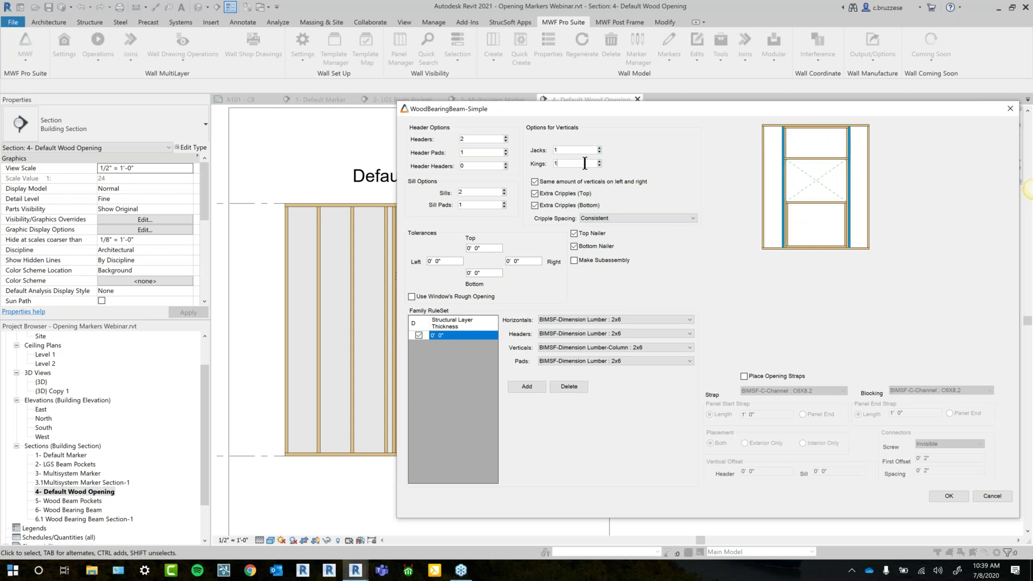
left_click(468, 192)
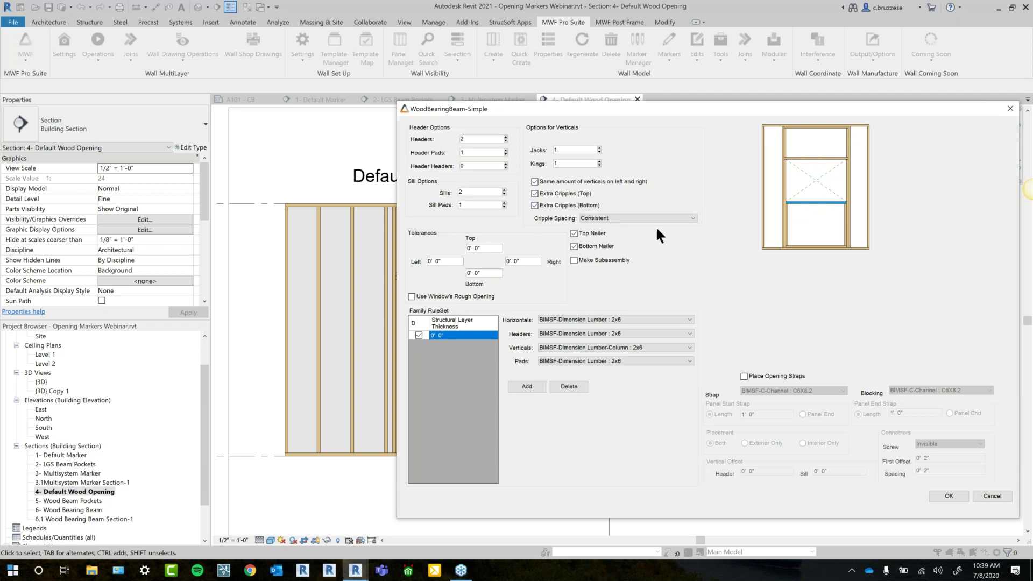
left_click(600, 236)
left_click(600, 182)
left_click(583, 183)
left_click(618, 215)
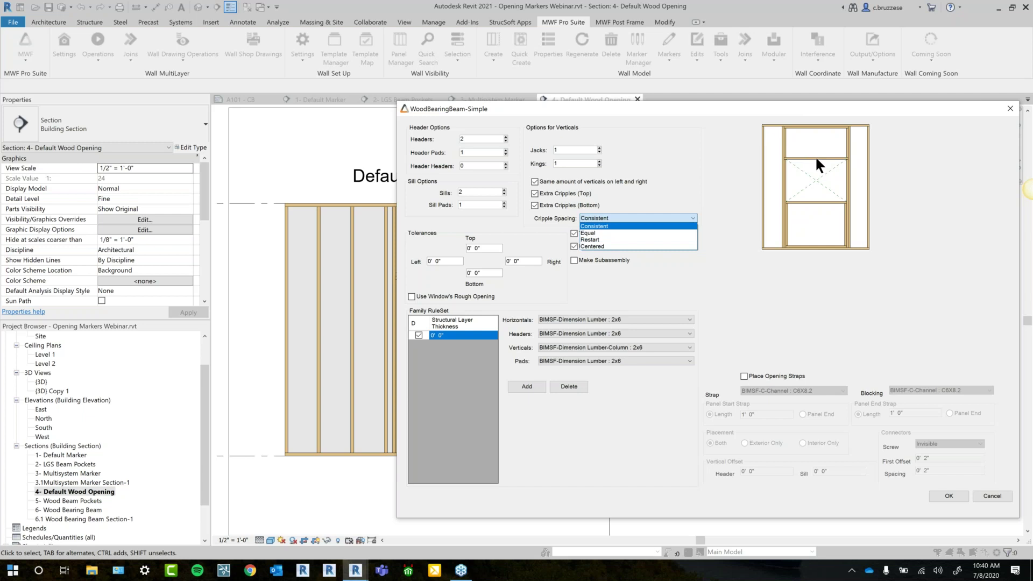
left_click(686, 282)
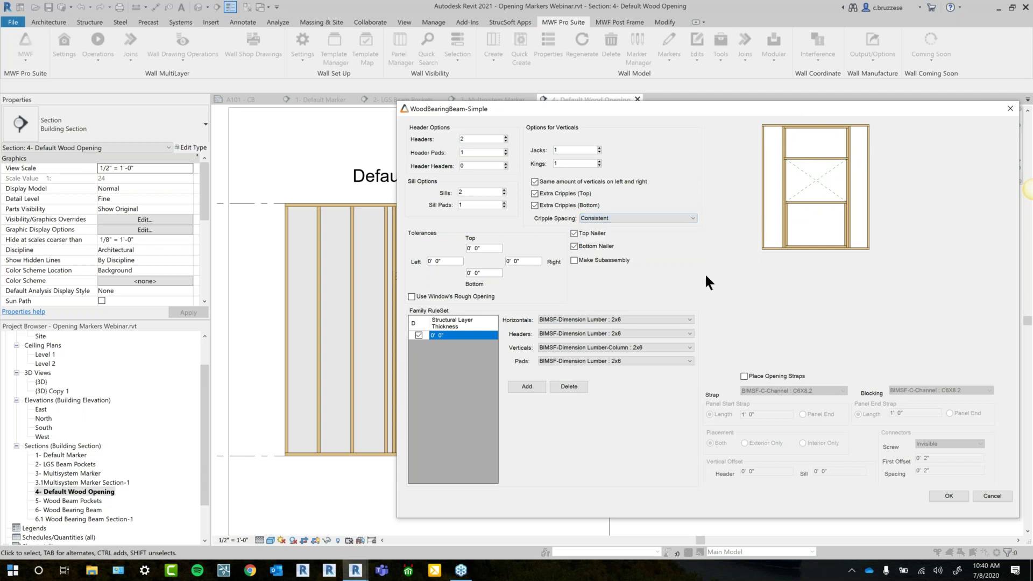
Browse the family choices for the marker's horizontals and assign BIMSF-Dimension Lumber : 2x6.
left_click_drag(652, 108, 616, 107)
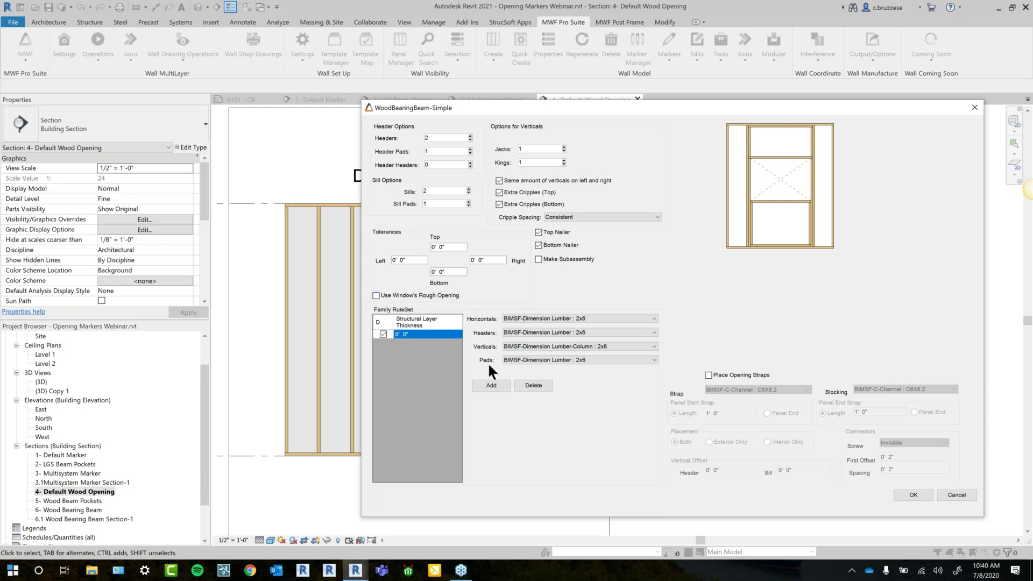
left_click(531, 315)
left_click(532, 316)
left_click(534, 318)
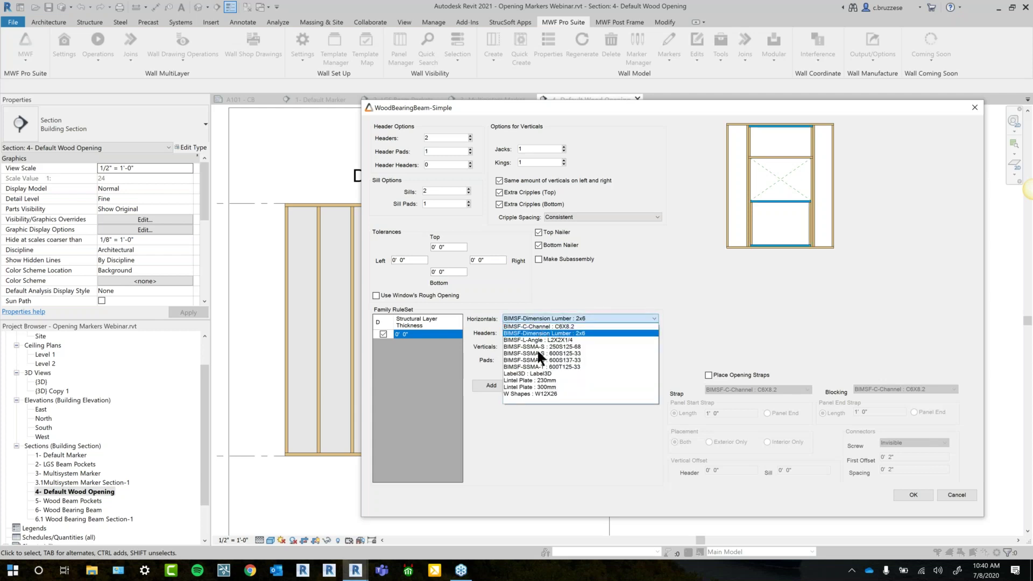
left_click(527, 401)
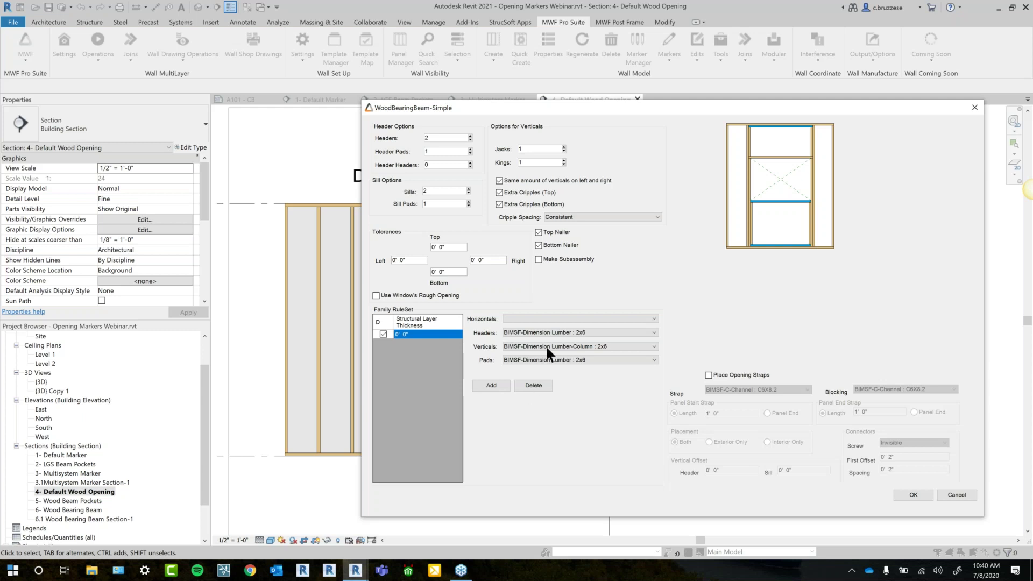
left_click(533, 318)
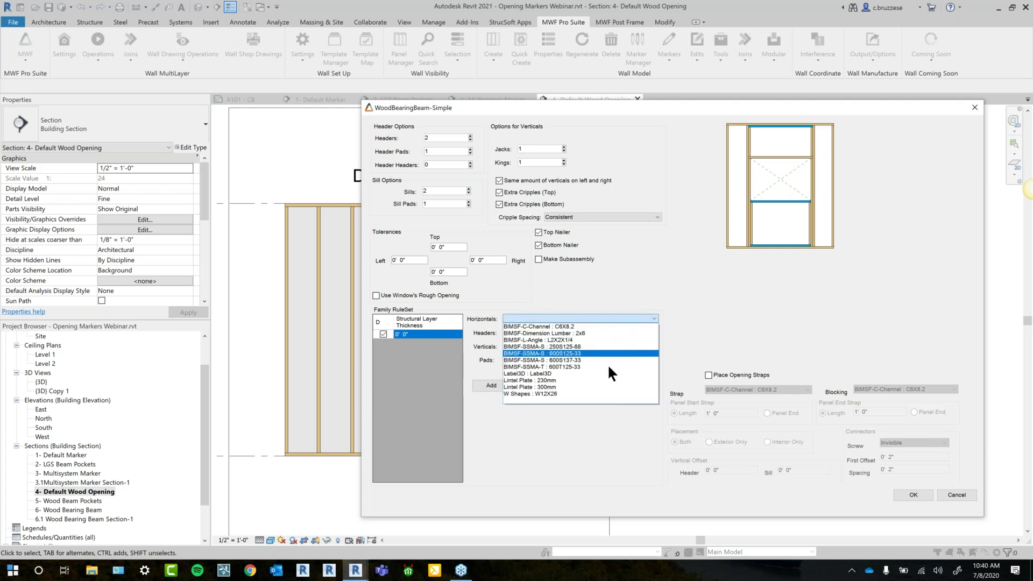
left_click(581, 334)
Review the family choices for headers, verticals and pads, then save the Default - Wood Opening marker.
left_click(579, 333)
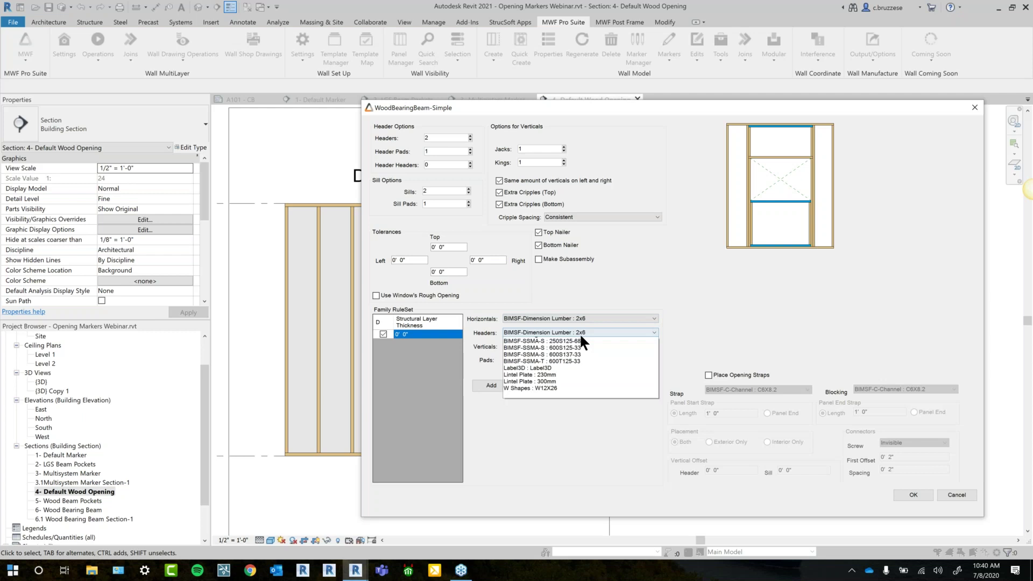
left_click(581, 346)
left_click(571, 345)
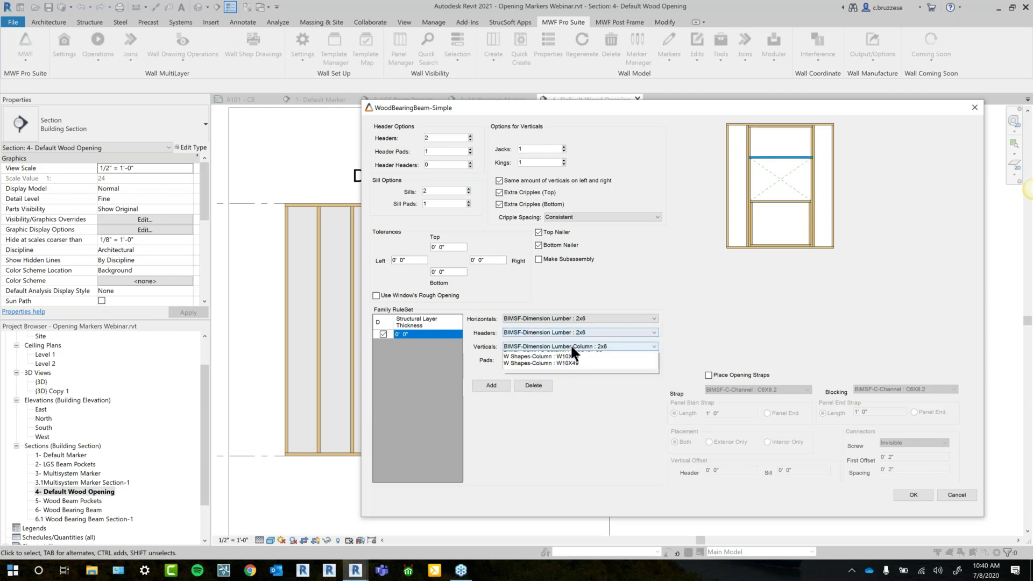
left_click(571, 347)
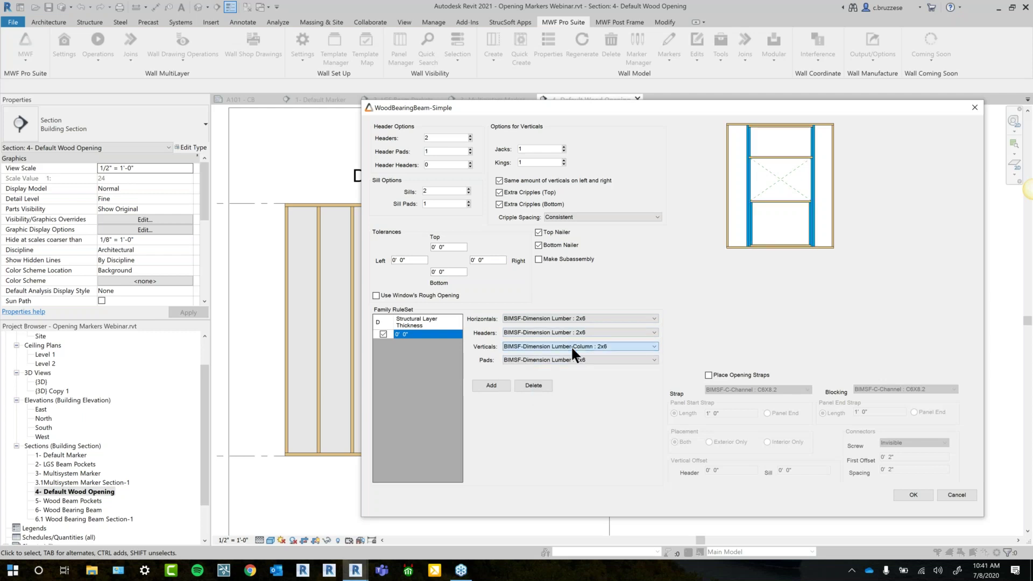
left_click(566, 358)
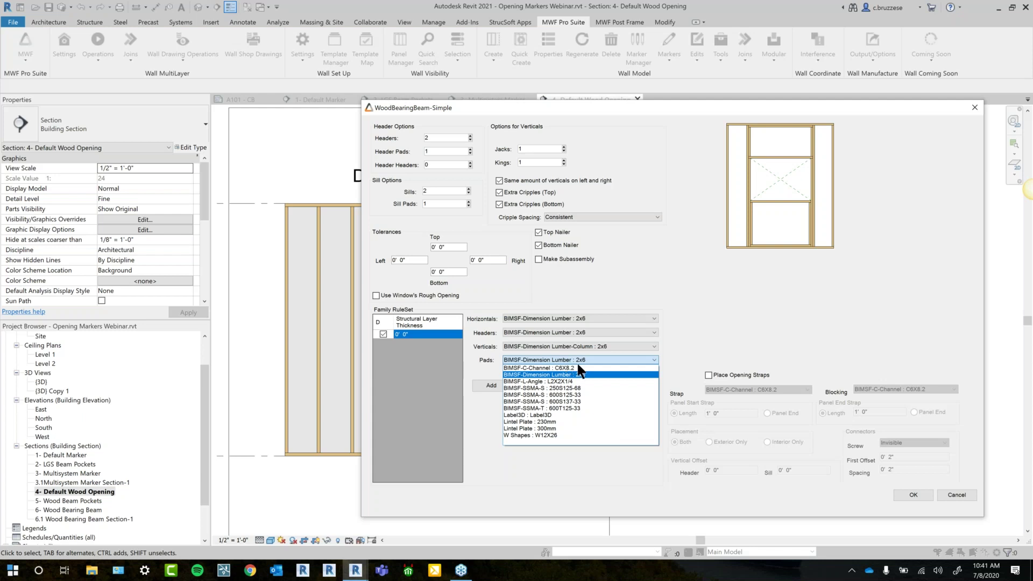
left_click(584, 361)
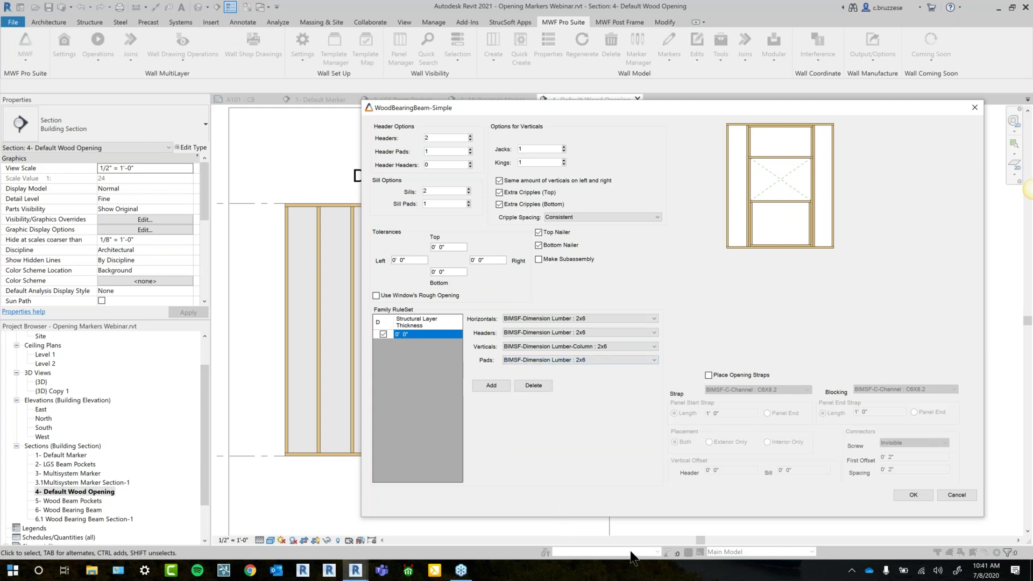
left_click(914, 494)
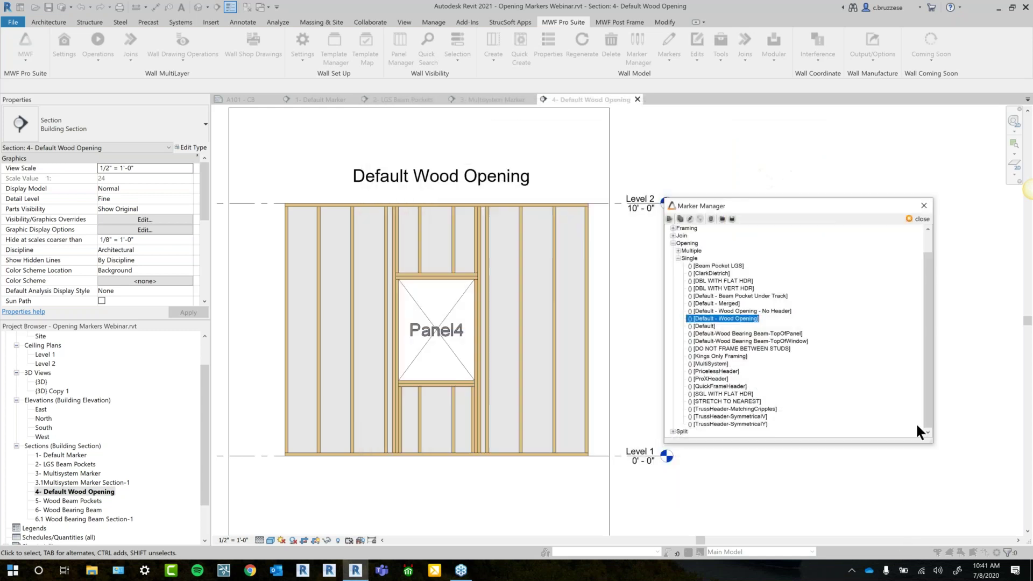
Close the Marker Manager and regenerate Panel4's wood framing from one of its studs.
left_click(919, 218)
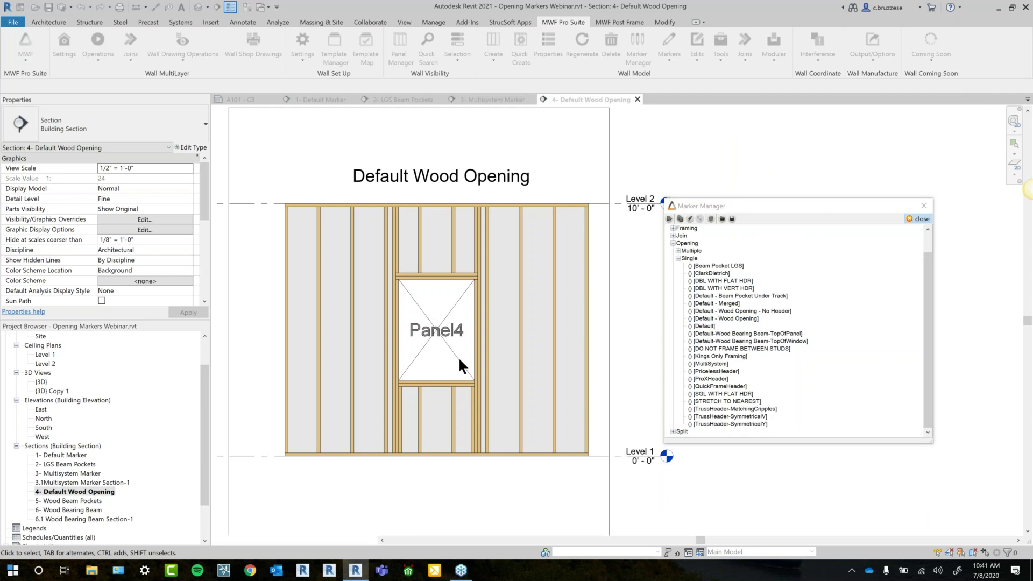
left_click(489, 328)
left_click(582, 43)
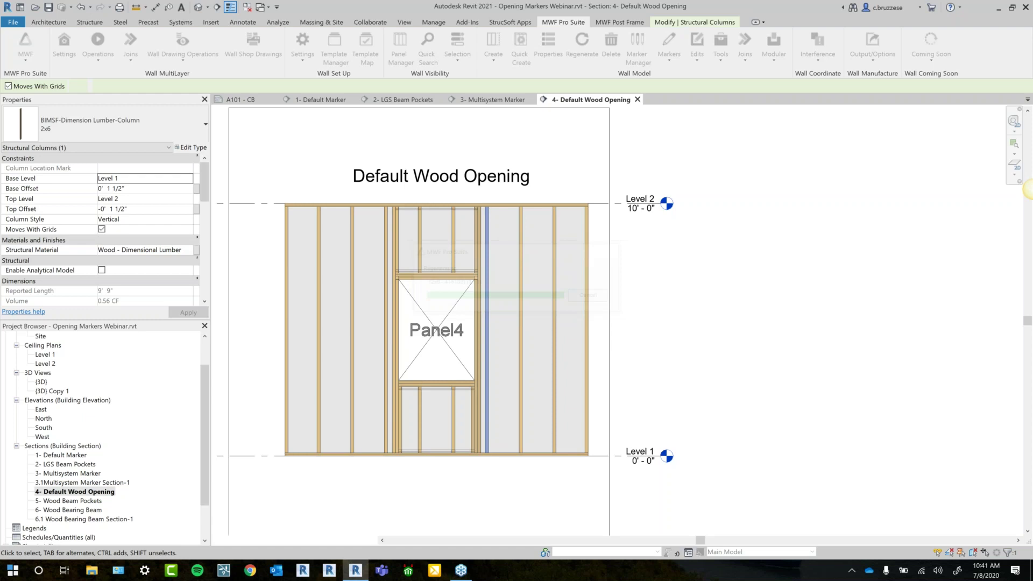
Examine Panel4's regenerated framing around the window opening, including the header member above it.
middle_click_drag(474, 294, 579, 335)
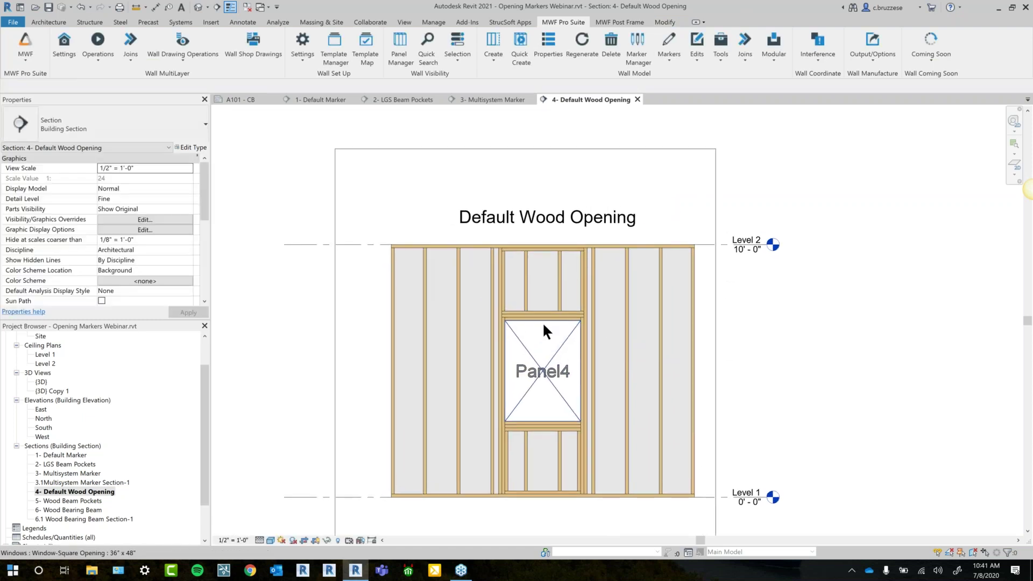
scroll(542, 322, "up", 3)
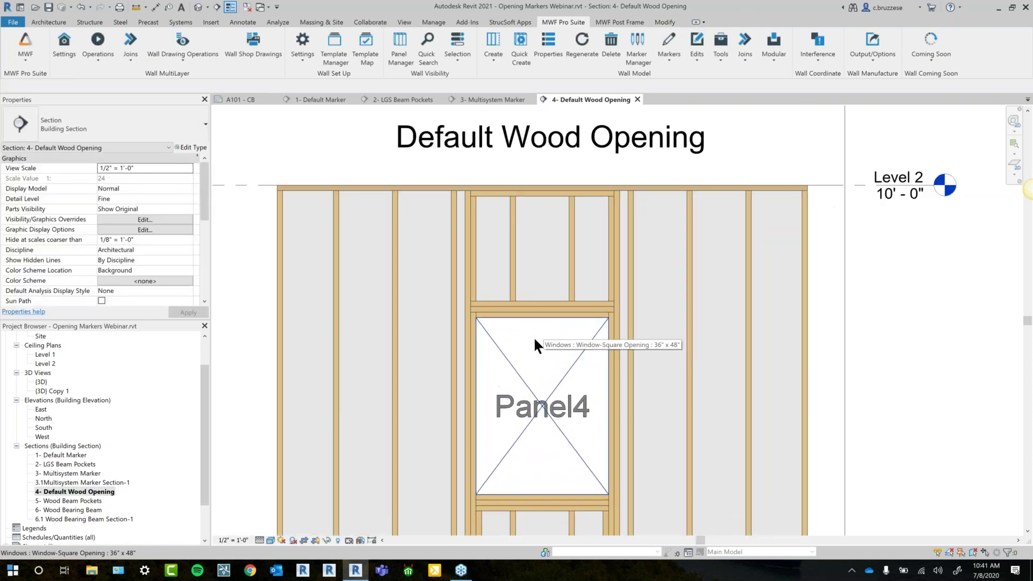
left_click(486, 299)
scroll(717, 415, "down", 1)
middle_click_drag(710, 370, 708, 216)
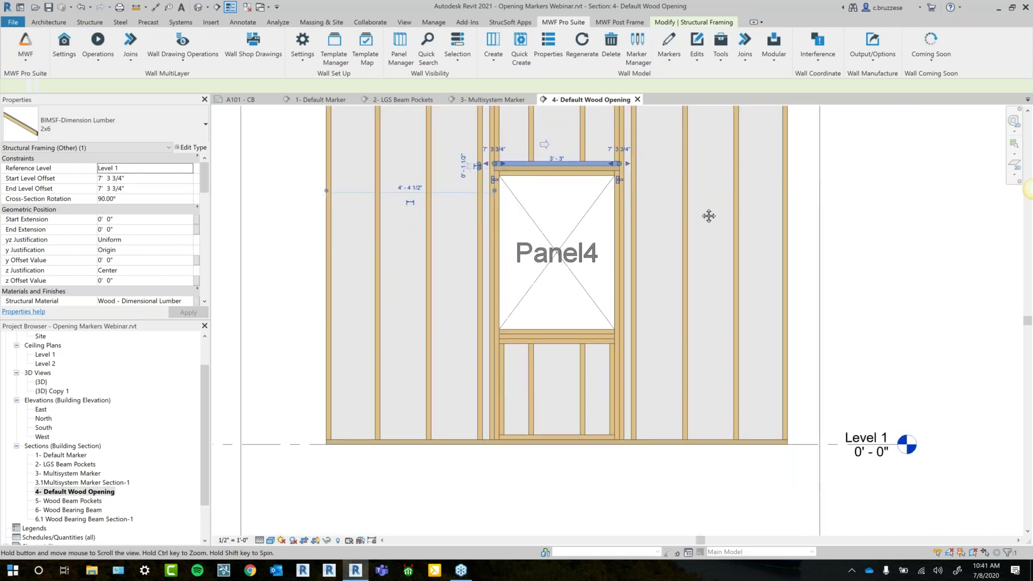
middle_click_drag(712, 257, 688, 320)
key("Escape")
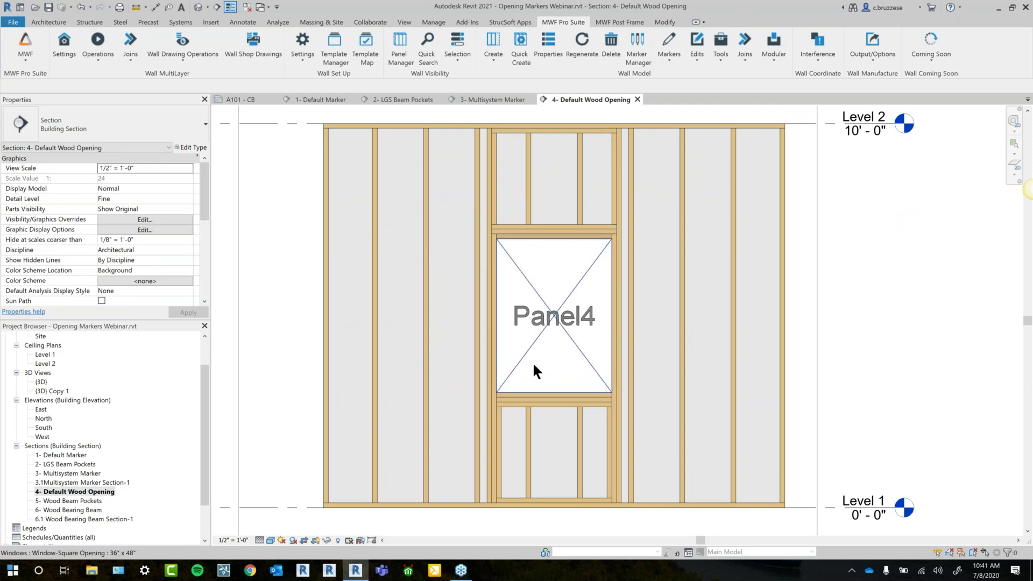
Examine the BIMSF descriptions and labels of Panel4's bottom nailer, header pad and sill member.
left_click(517, 498)
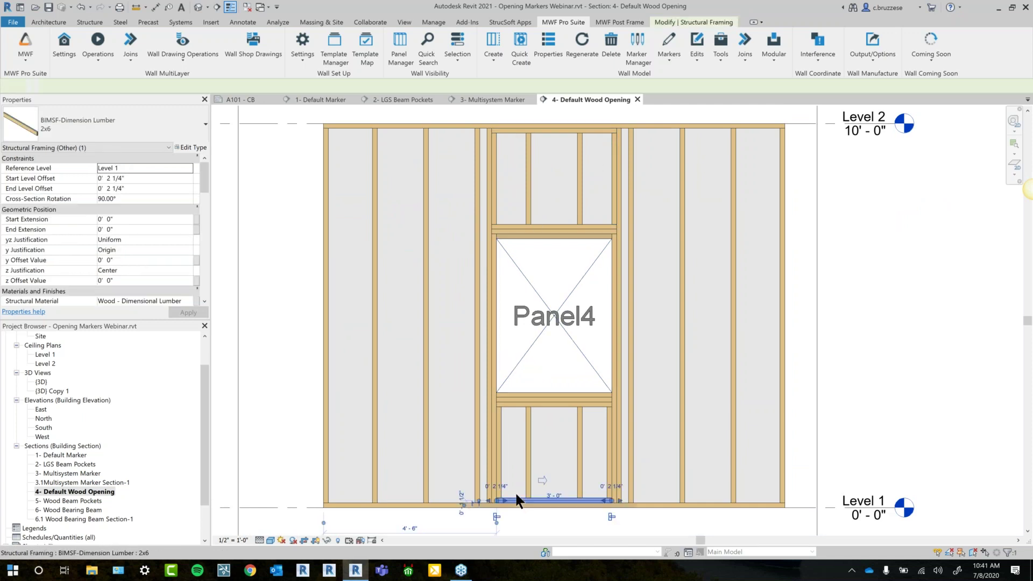
scroll(108, 288, "down", 10)
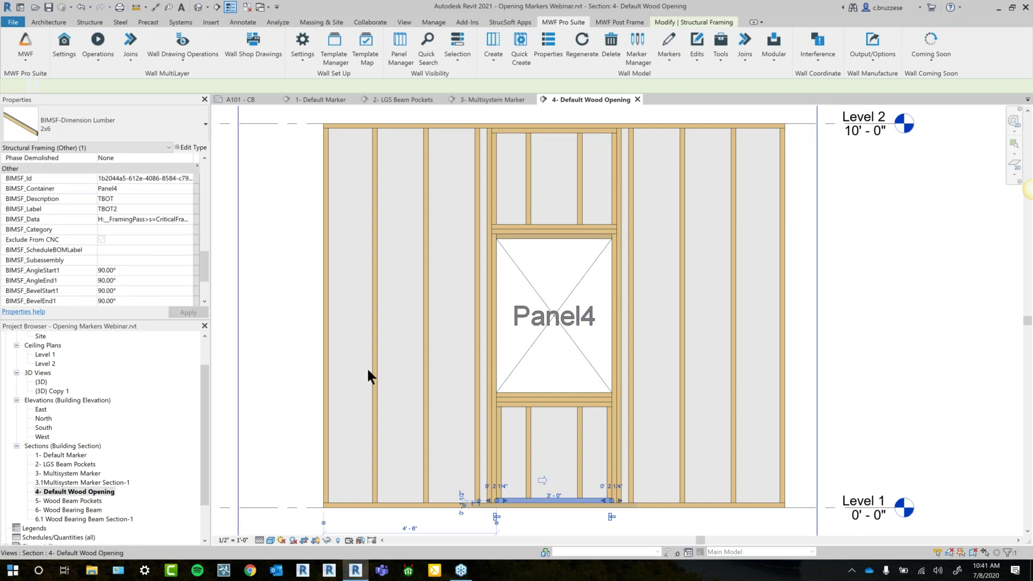
scroll(515, 234, "up", 2)
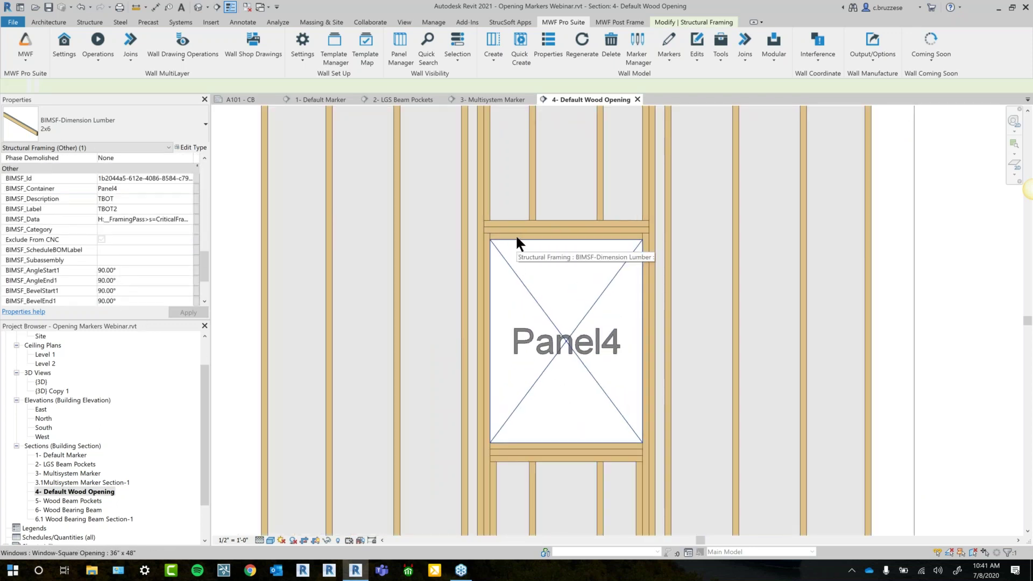
left_click(516, 236)
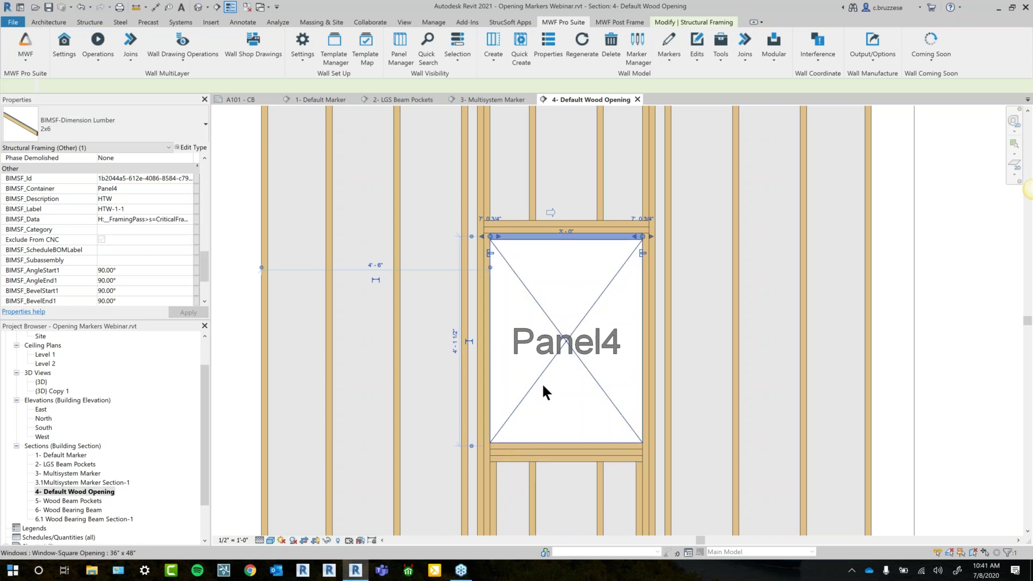
left_click(618, 461)
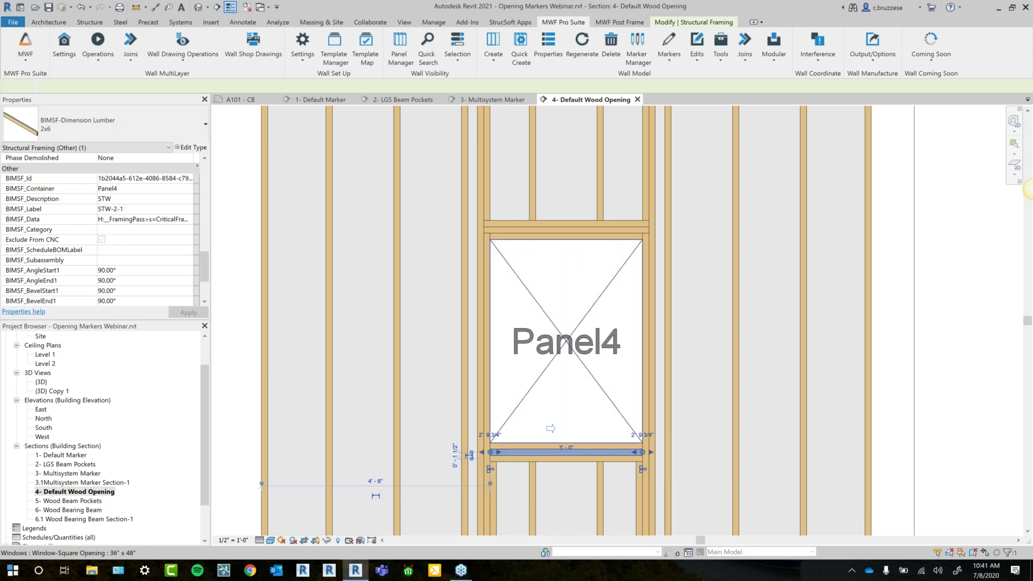
scroll(625, 447, "down", 1)
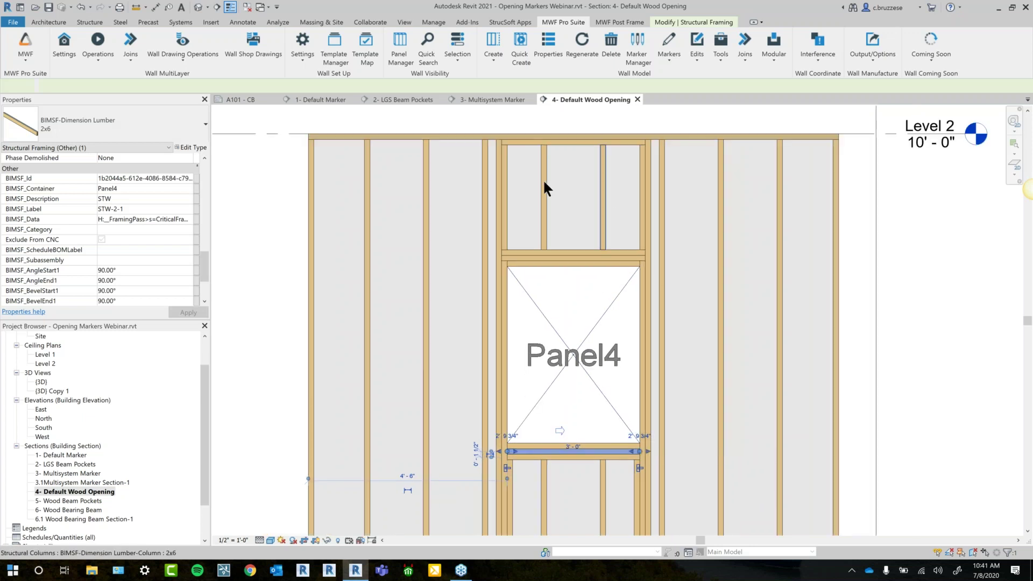
scroll(719, 301, "down", 2)
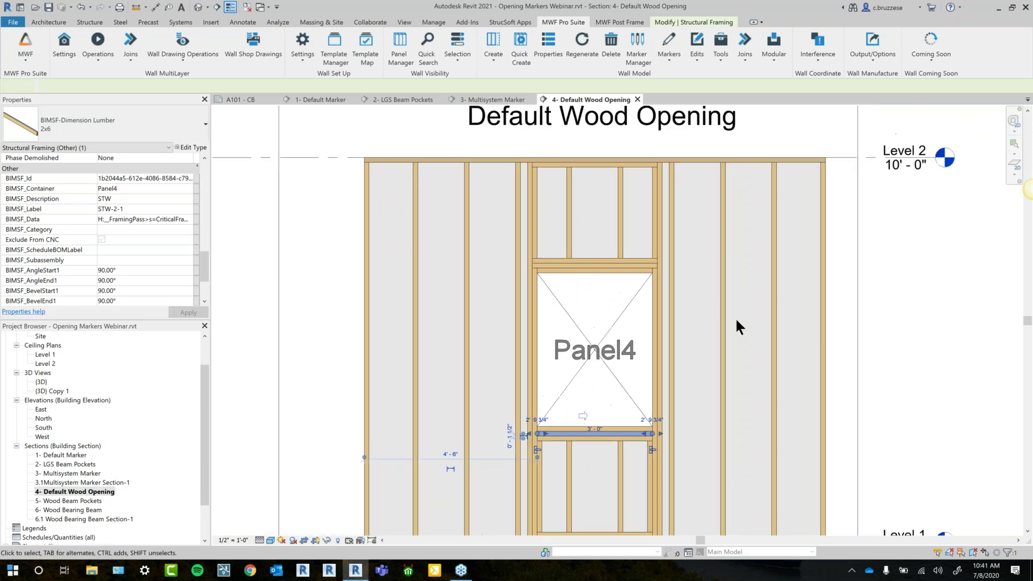
scroll(729, 382, "down", 3)
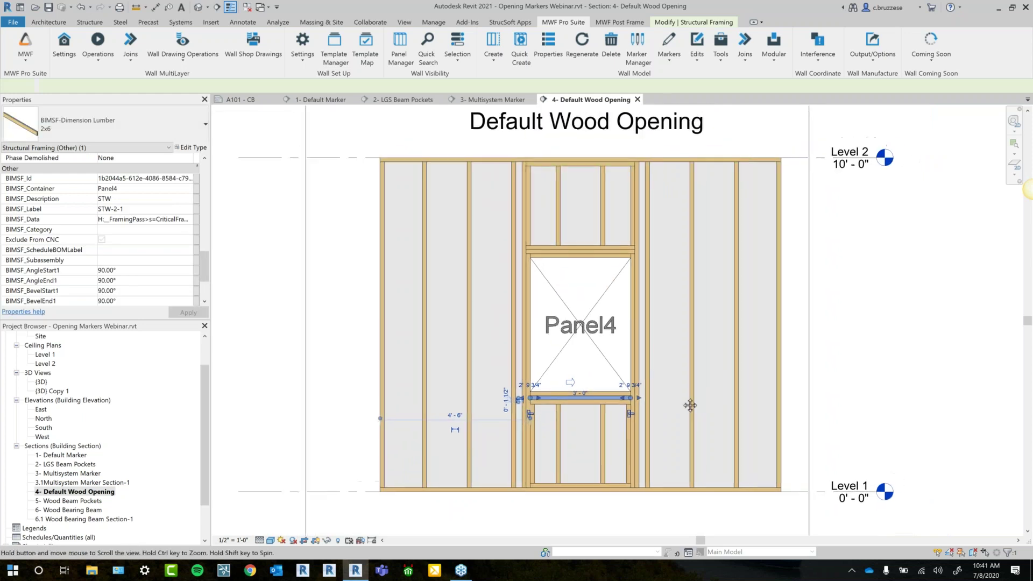
key("Escape")
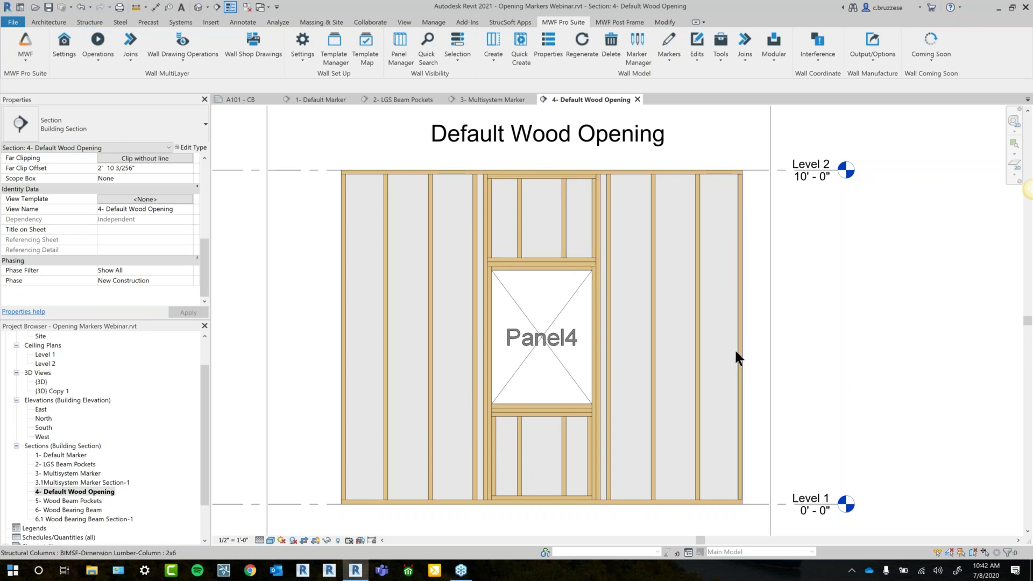
middle_click_drag(714, 480, 696, 474)
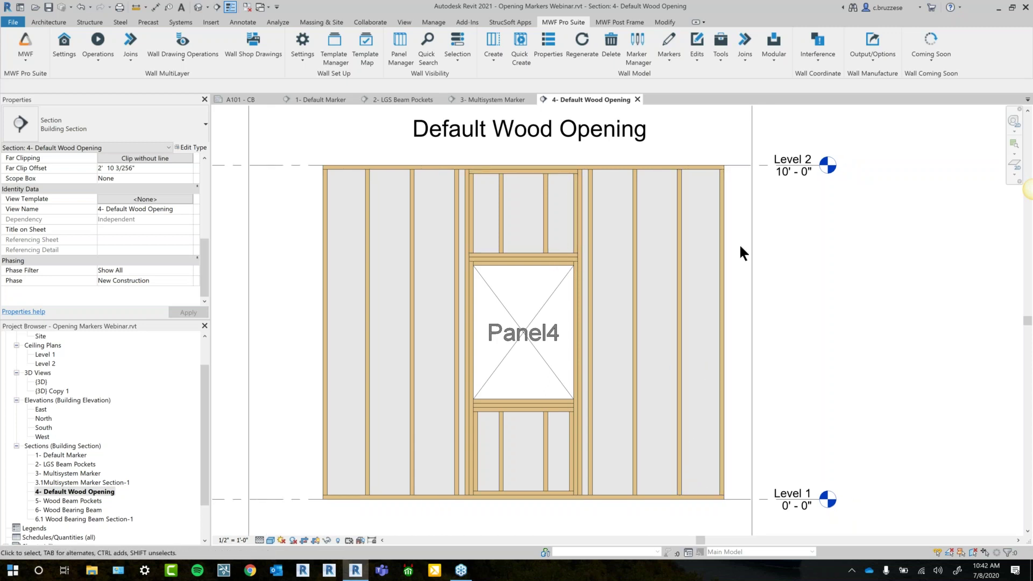
Open the 5- Wood Beam Pockets section view and frame Panel5.
left_click(91, 500)
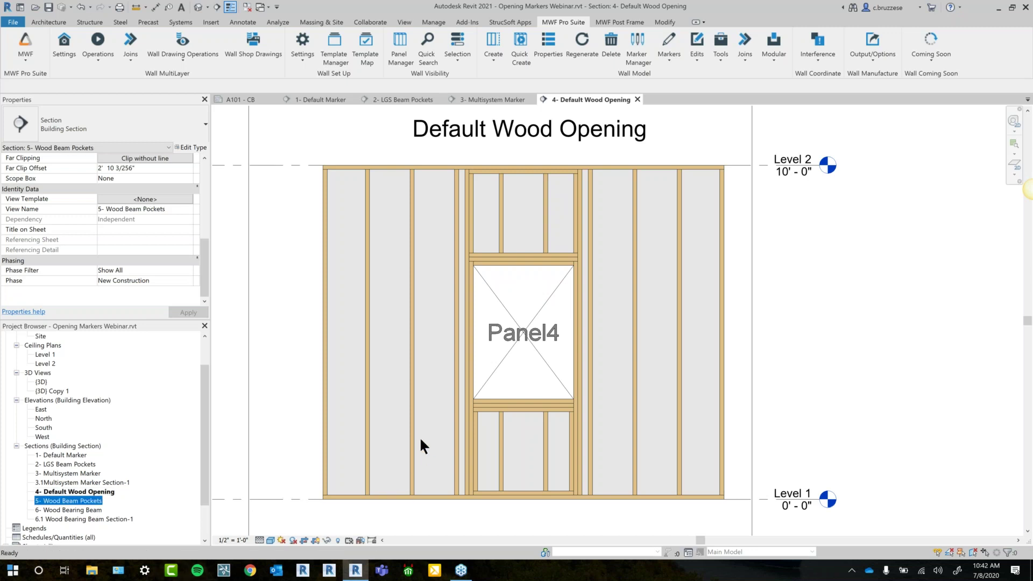
double_click(77, 501)
left_click(598, 193)
middle_click_drag(715, 357, 592, 387)
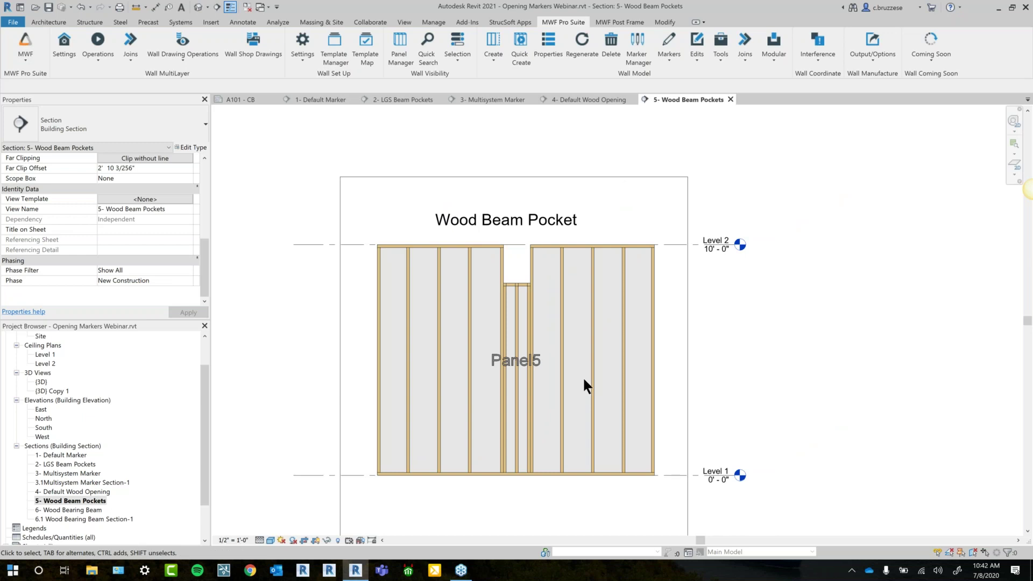
scroll(554, 299, "up", 1)
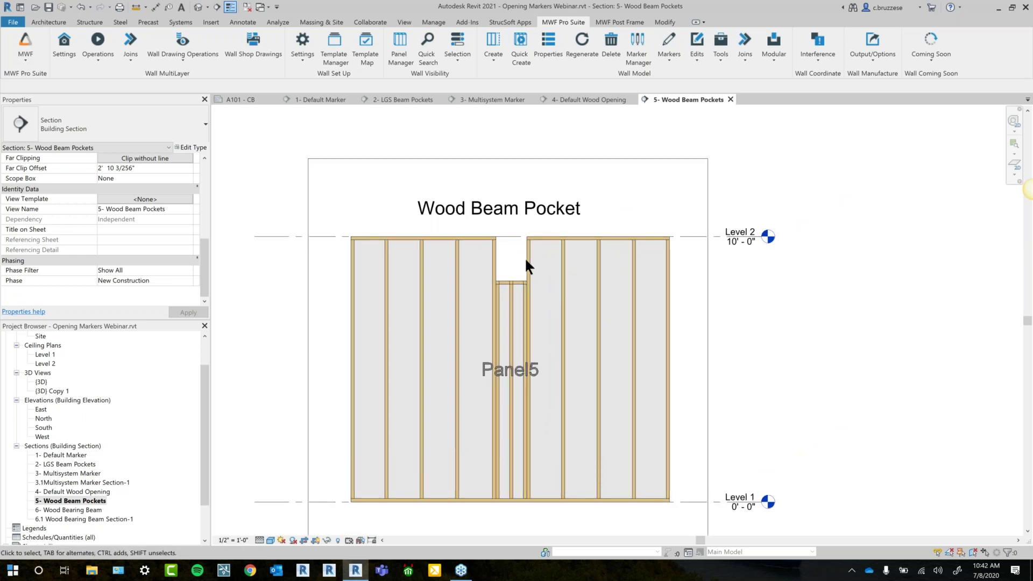
Open the Default - Beam Pocket Under Track single opening marker for editing.
left_click(636, 53)
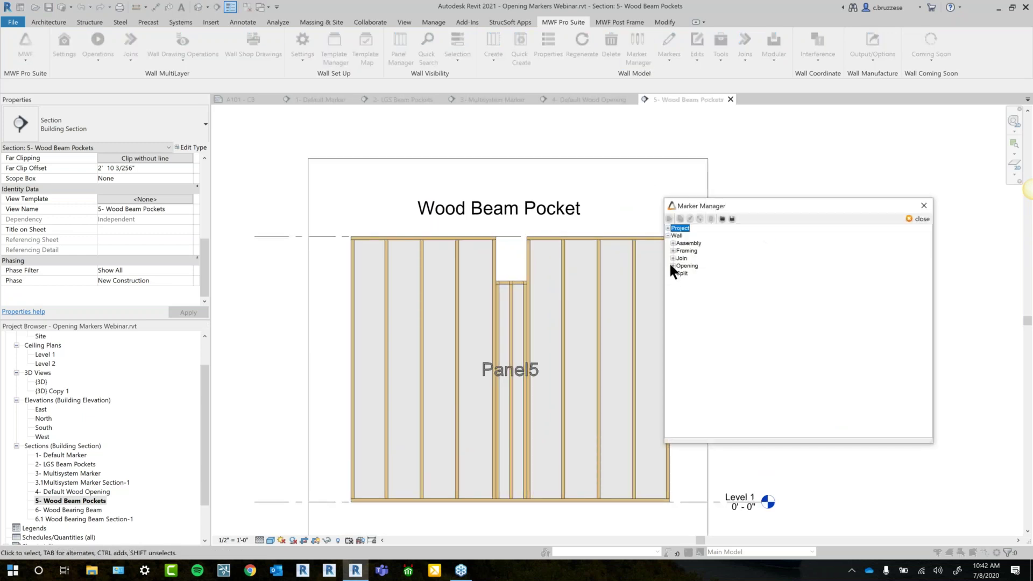
left_click(677, 281)
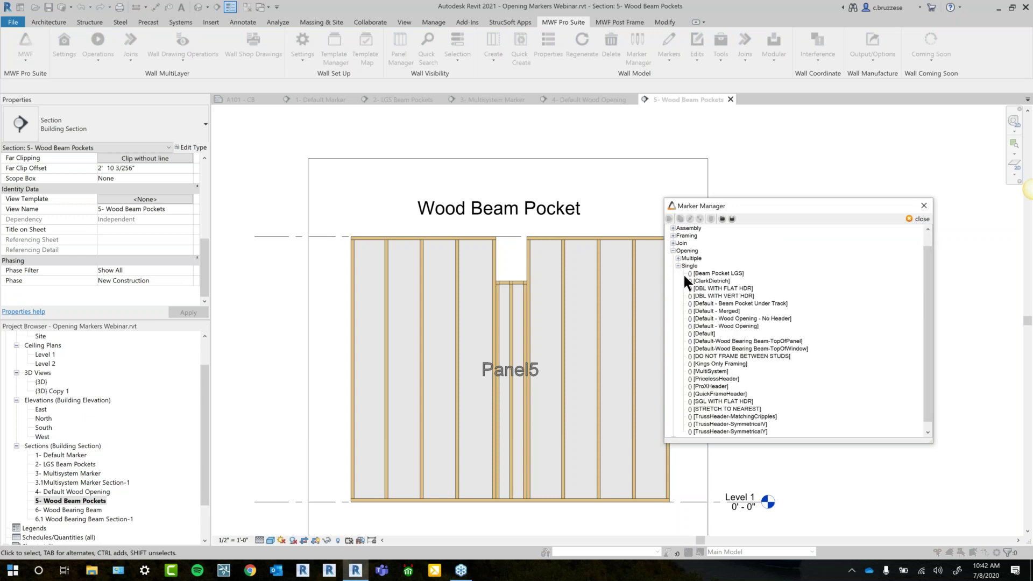
left_click_drag(728, 208, 749, 226)
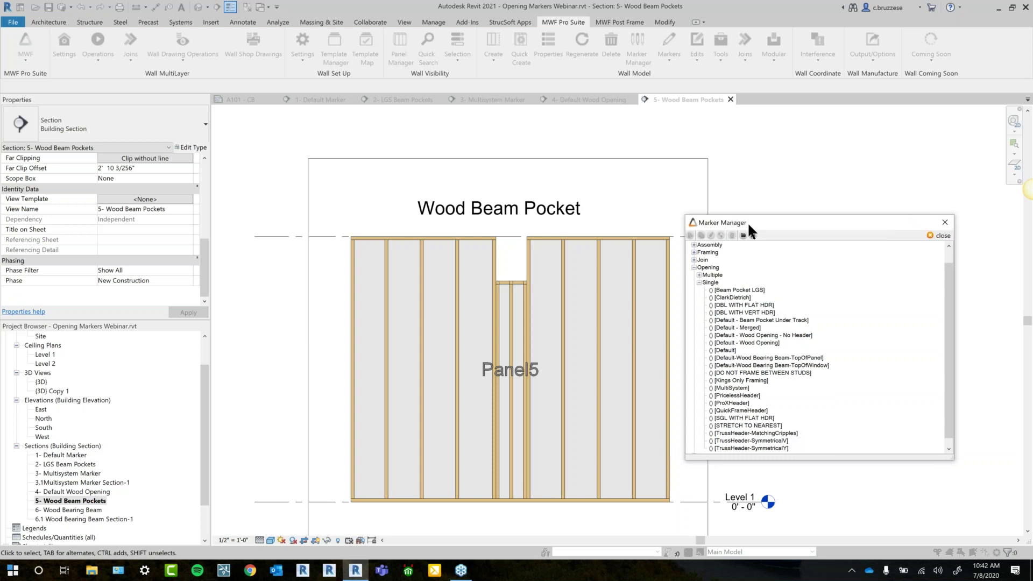
left_click(750, 290)
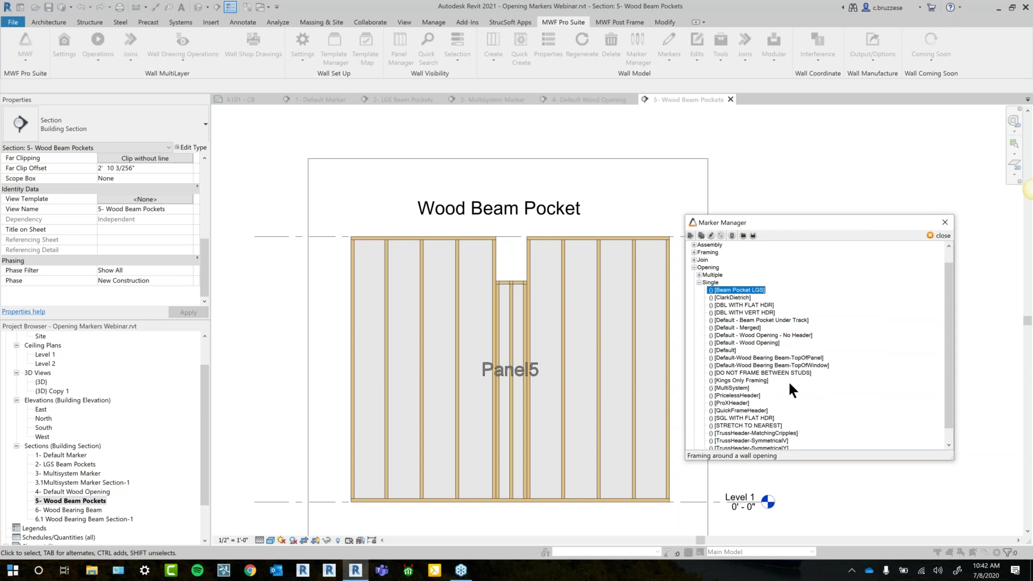
left_click(778, 319)
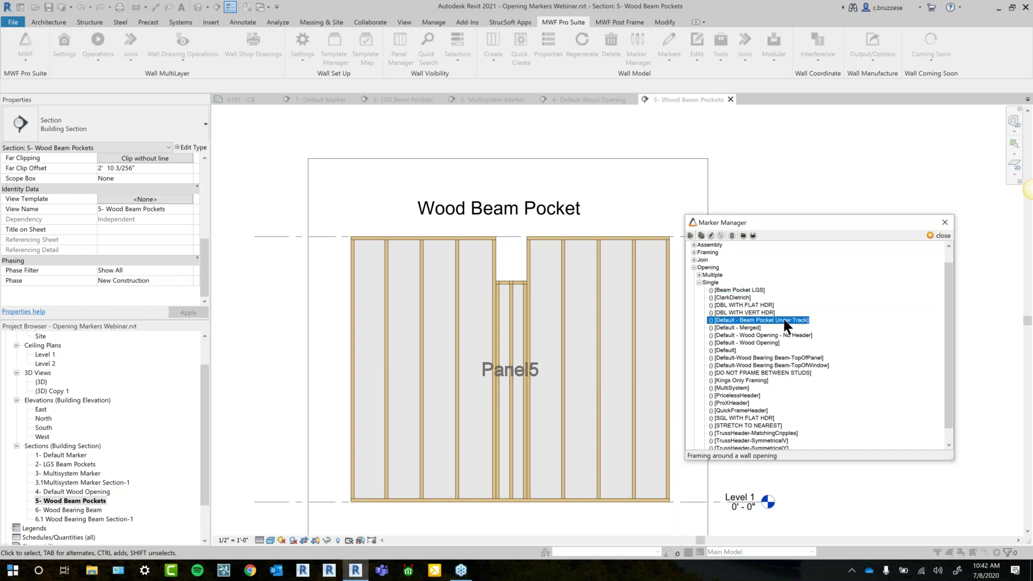
left_click_drag(284, 106, 794, 152)
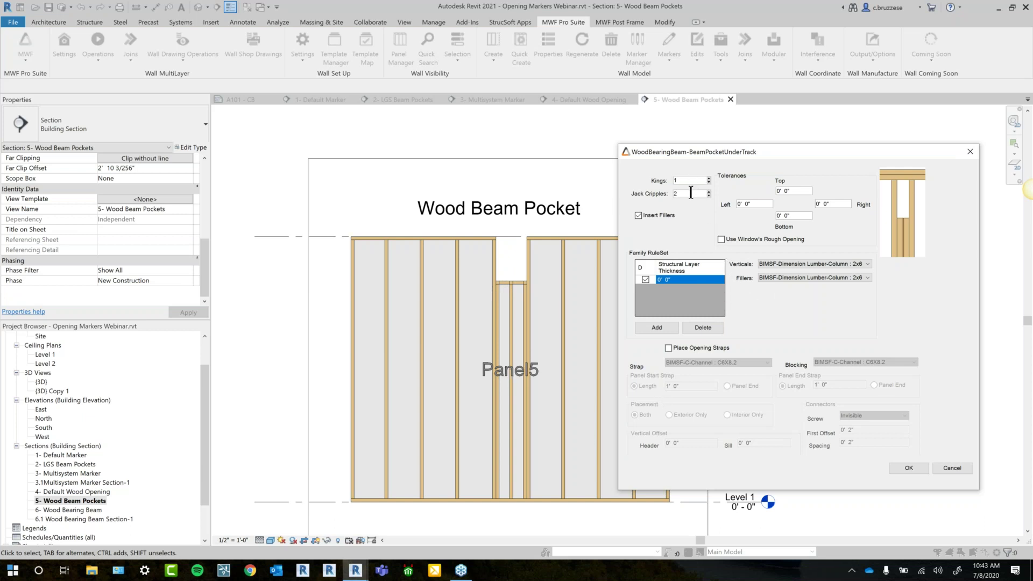
Toggle the marker's Insert Fillers option off and back on to compare the preview.
left_click(657, 218)
left_click(657, 219)
left_click(662, 214)
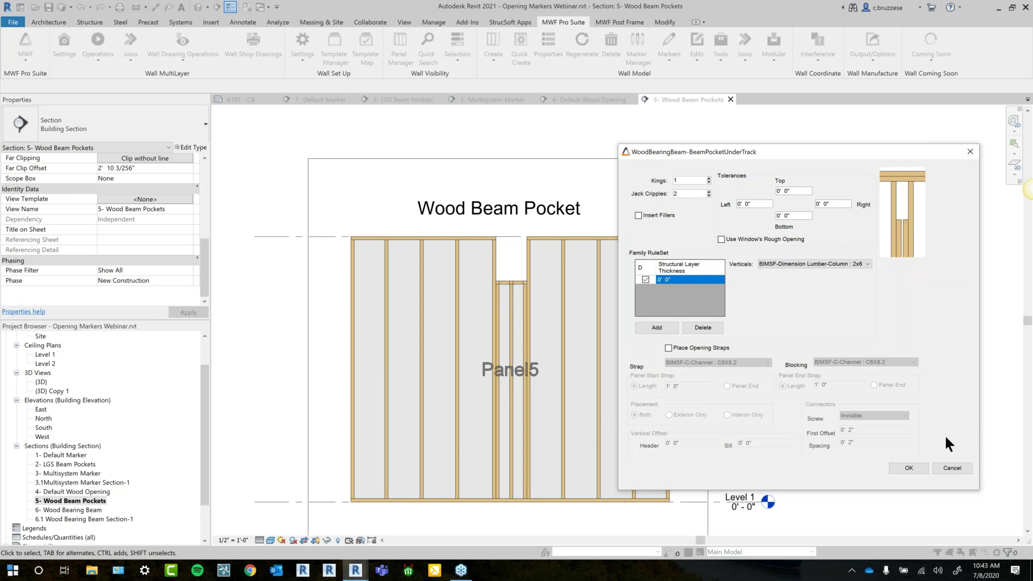
left_click(641, 217)
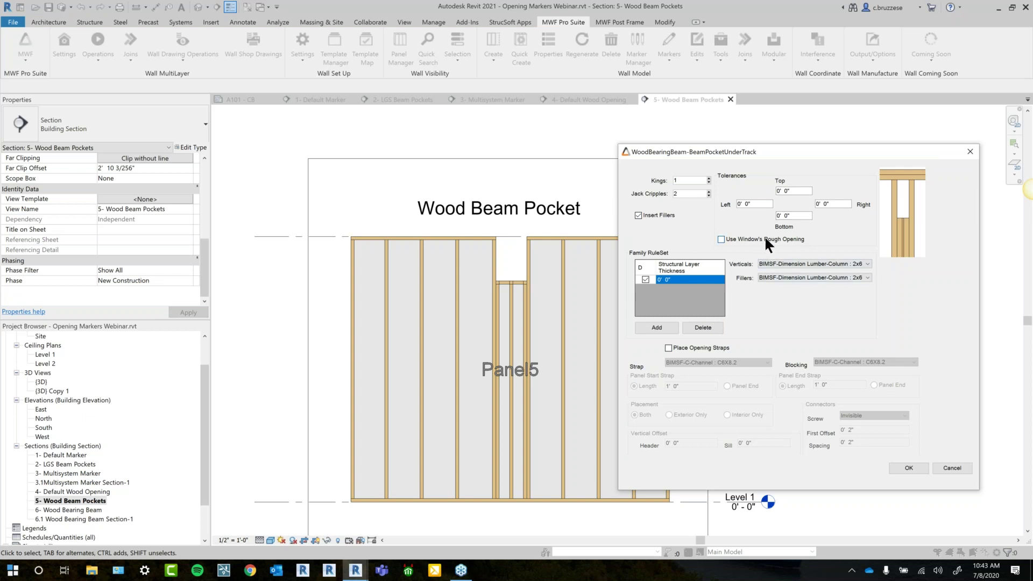
Assign BIMSF-Dimension Lumber-Column : 2x6 to the marker's verticals and review the family choices for its fillers.
left_click(825, 260)
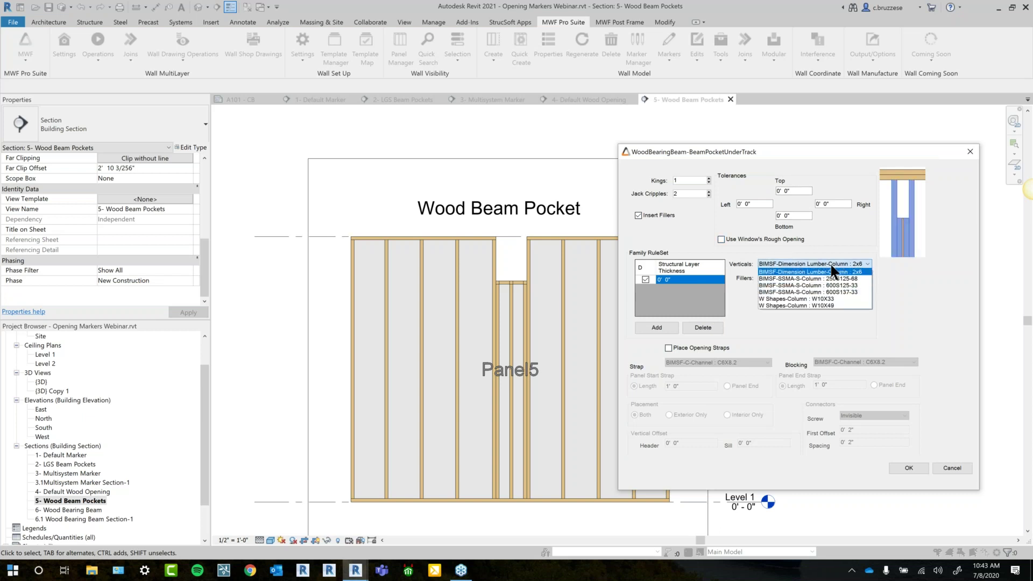
left_click(832, 270)
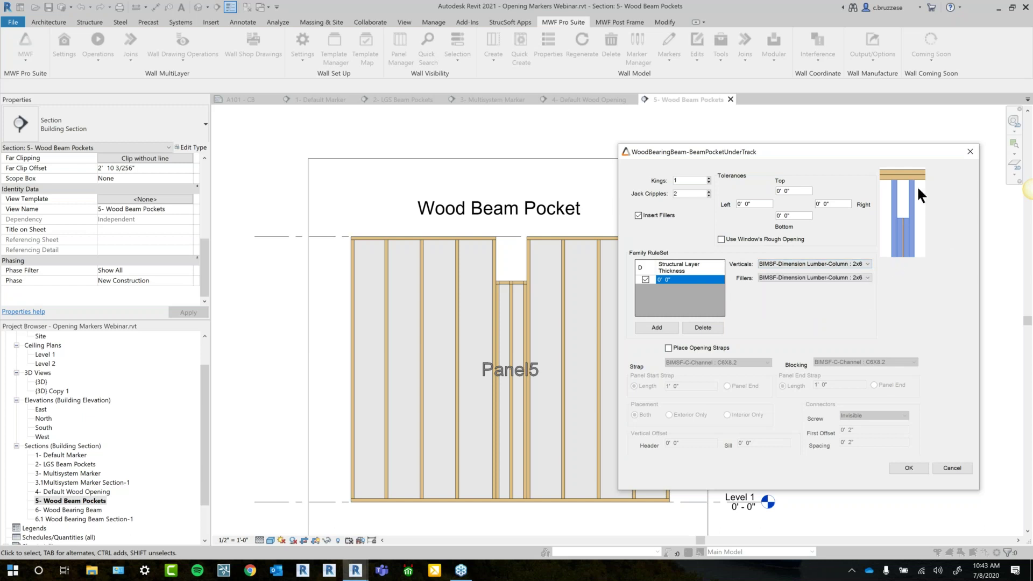
left_click(829, 277)
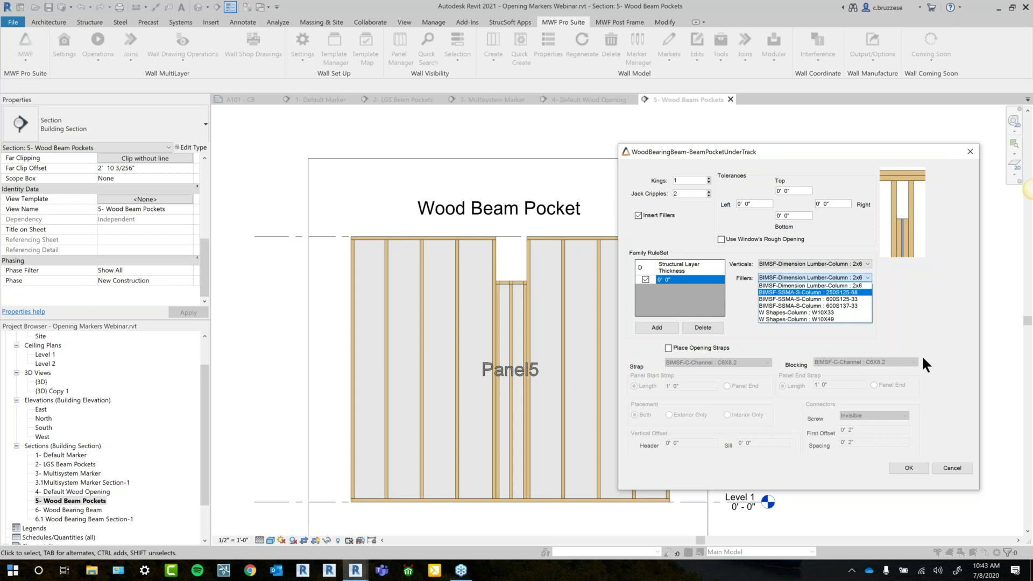
left_click(916, 323)
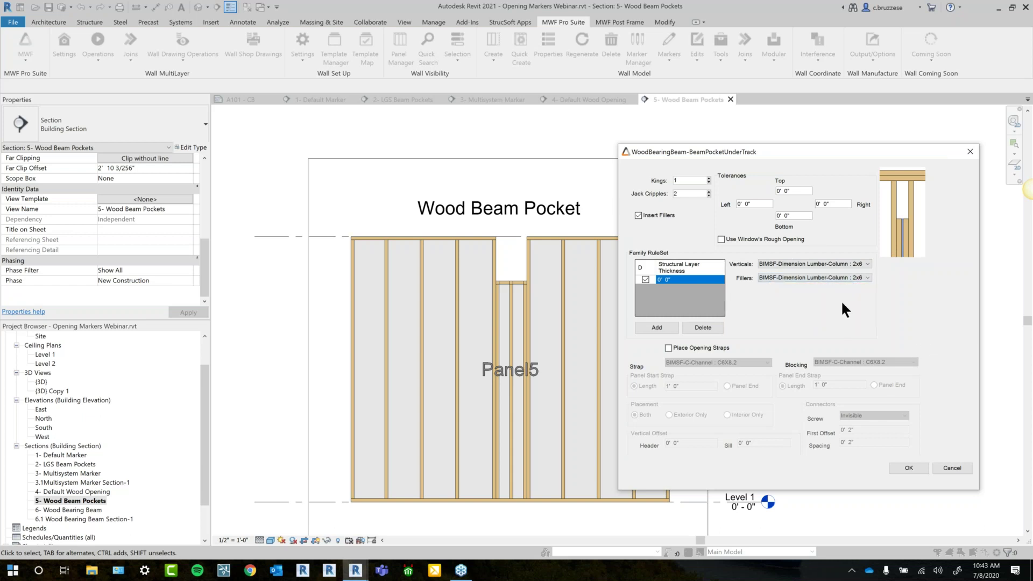
Save the Default - Beam Pocket Under Track marker with its placed instance updated, and regenerate Panel5.
left_click(906, 469)
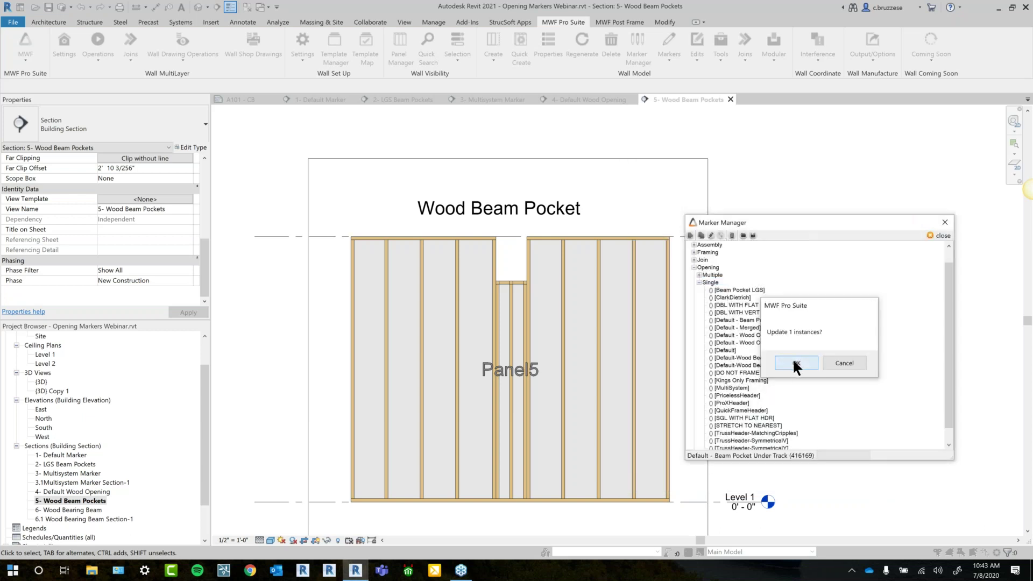
left_click(795, 364)
left_click(936, 235)
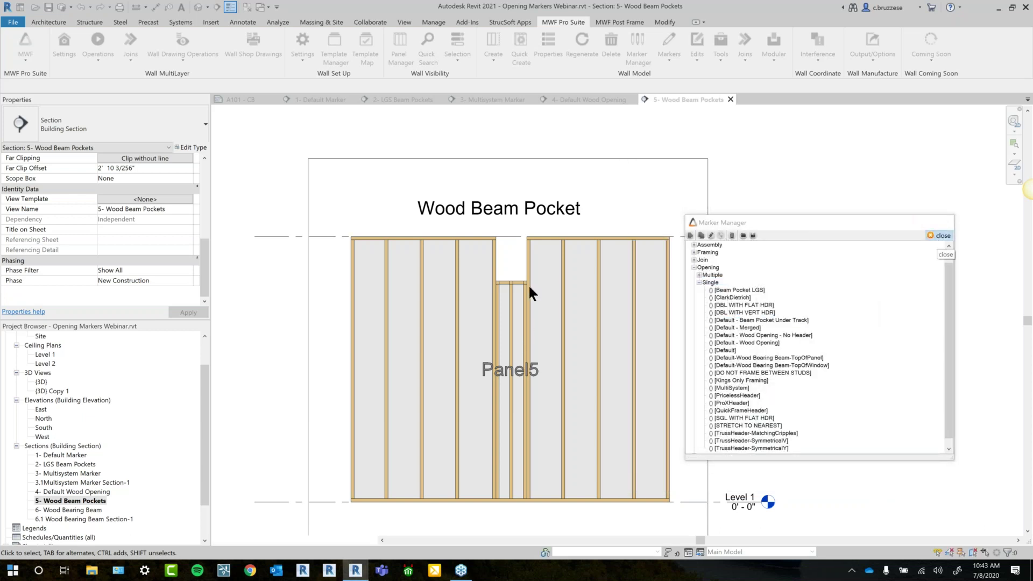
scroll(530, 279, "up", 2)
left_click(571, 277)
left_click(582, 46)
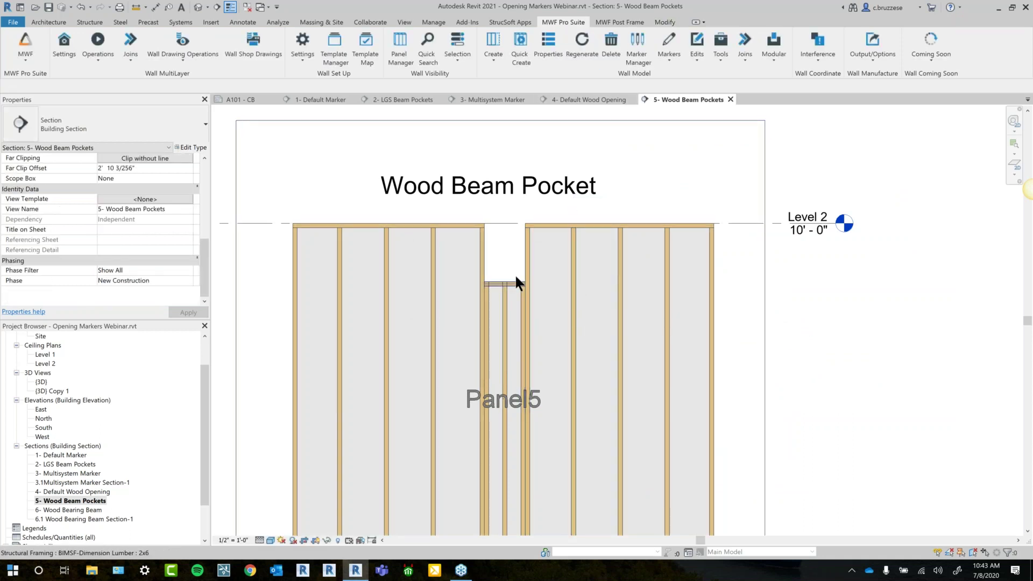
Lower the top edge of Panel5's beam pocket opening below the wall's top plate.
left_click(503, 216)
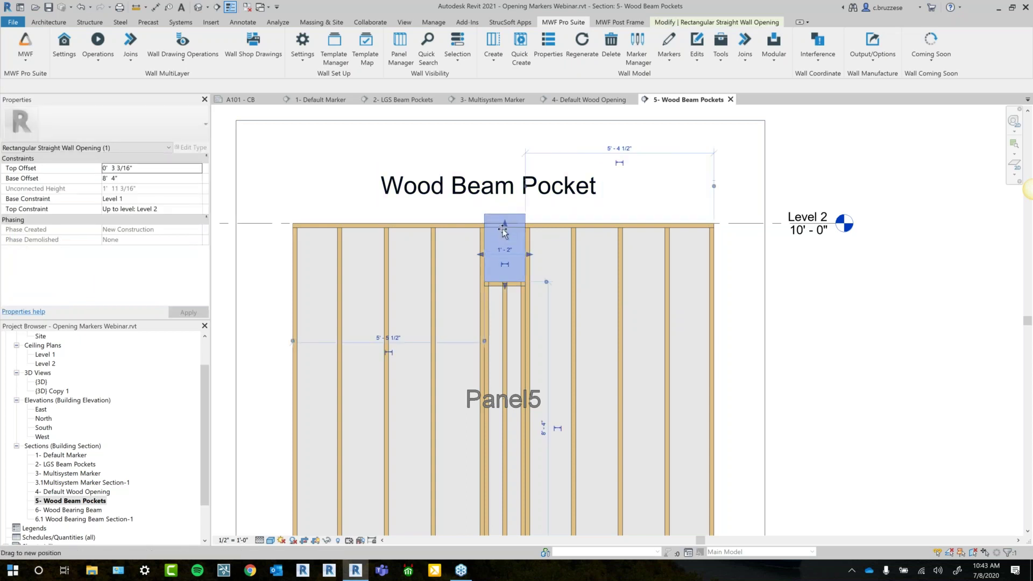
left_click(574, 254)
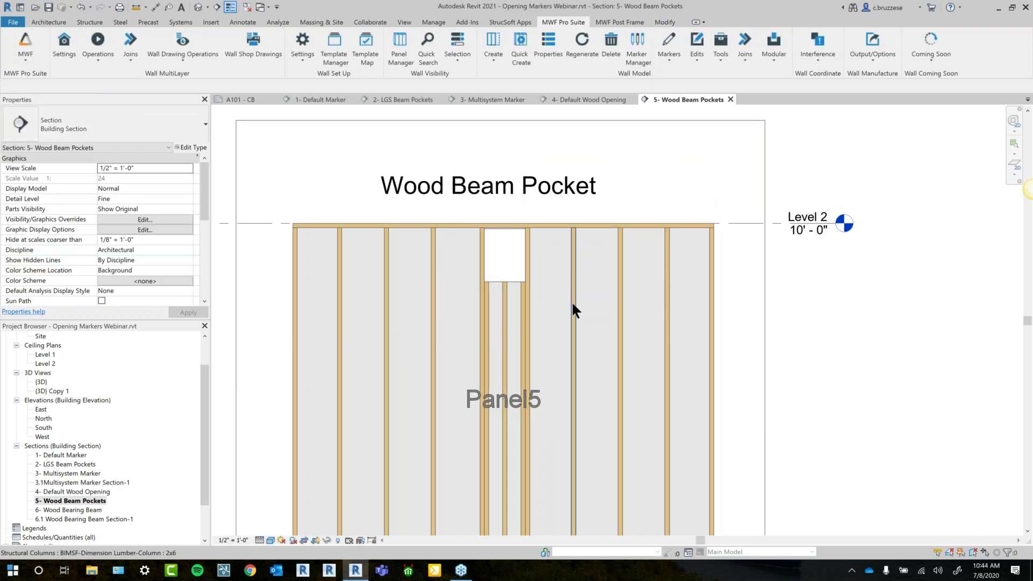
Examine the studs below Panel5's beam pocket and the top plate above it.
scroll(573, 305, "down", 1)
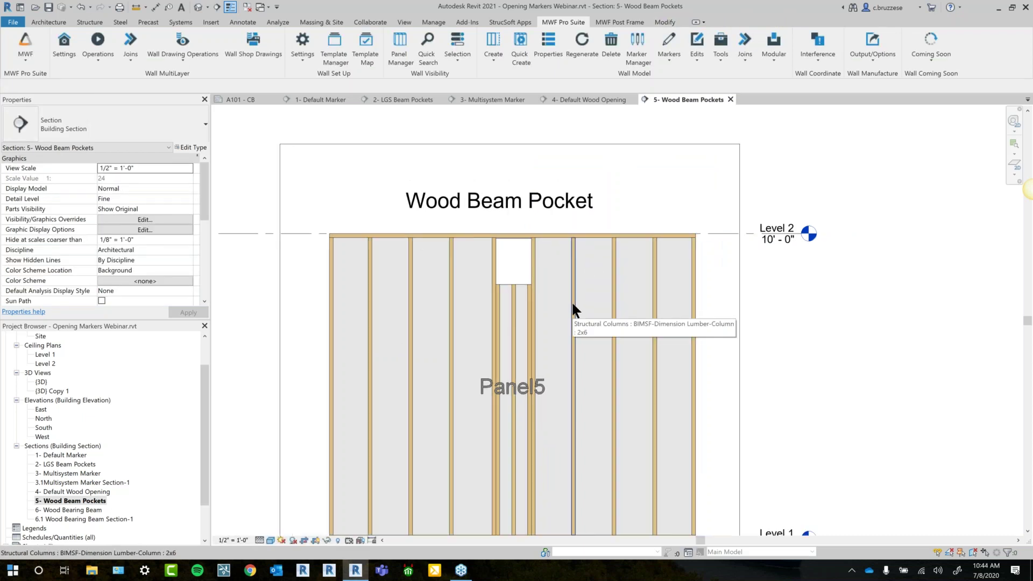
scroll(501, 224, "up", 2)
scroll(515, 216, "up", 1)
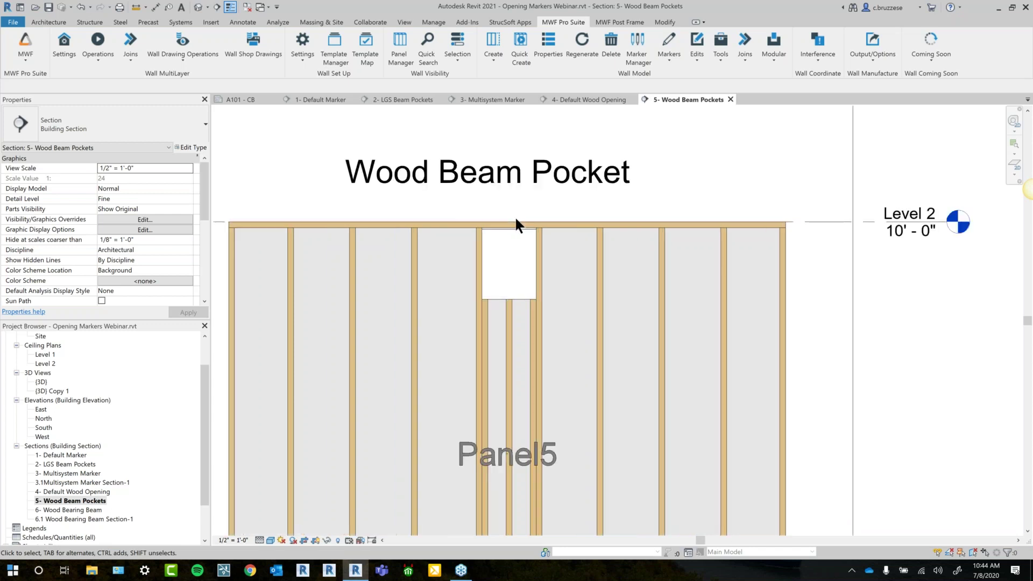
left_click(520, 293)
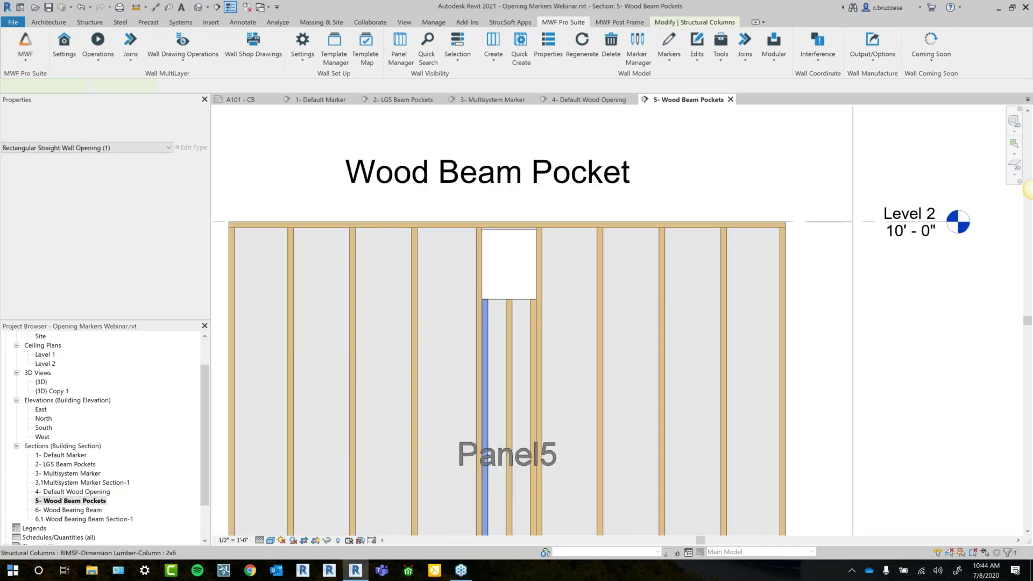
left_click(509, 317)
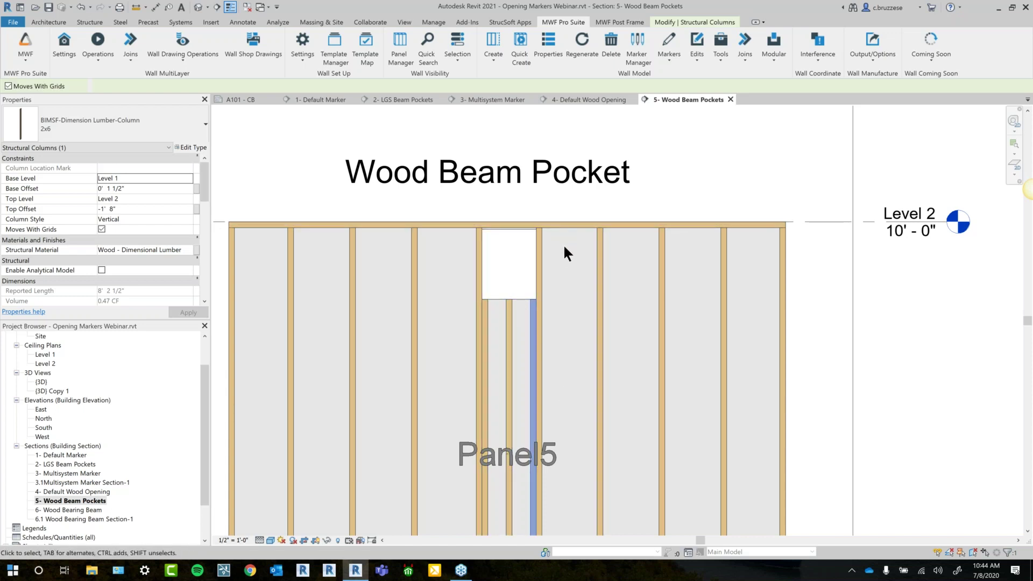
scroll(506, 230, "up", 3)
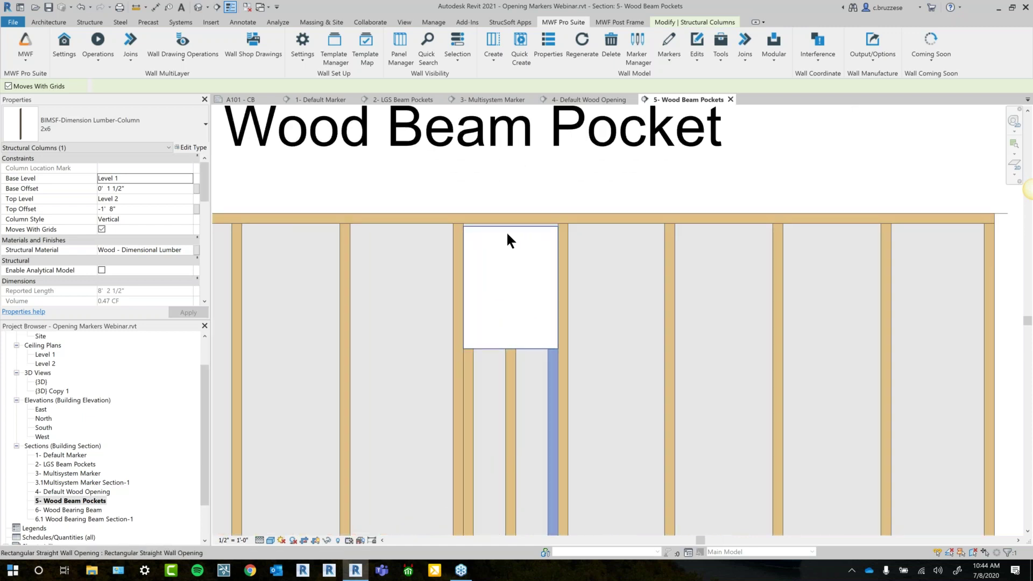
left_click(504, 225)
scroll(586, 355, "down", 2)
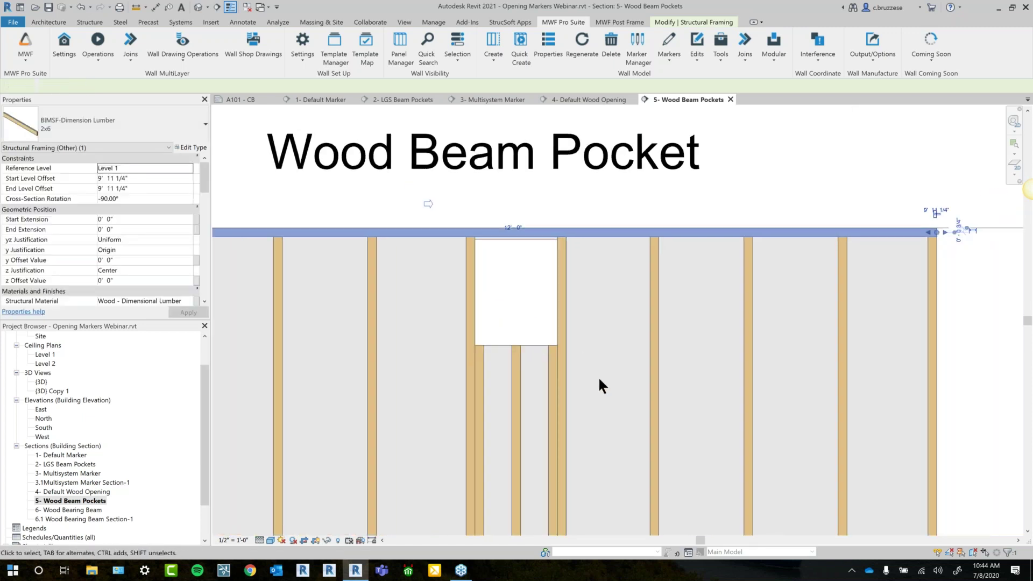
key("Escape")
scroll(616, 479, "down", 3)
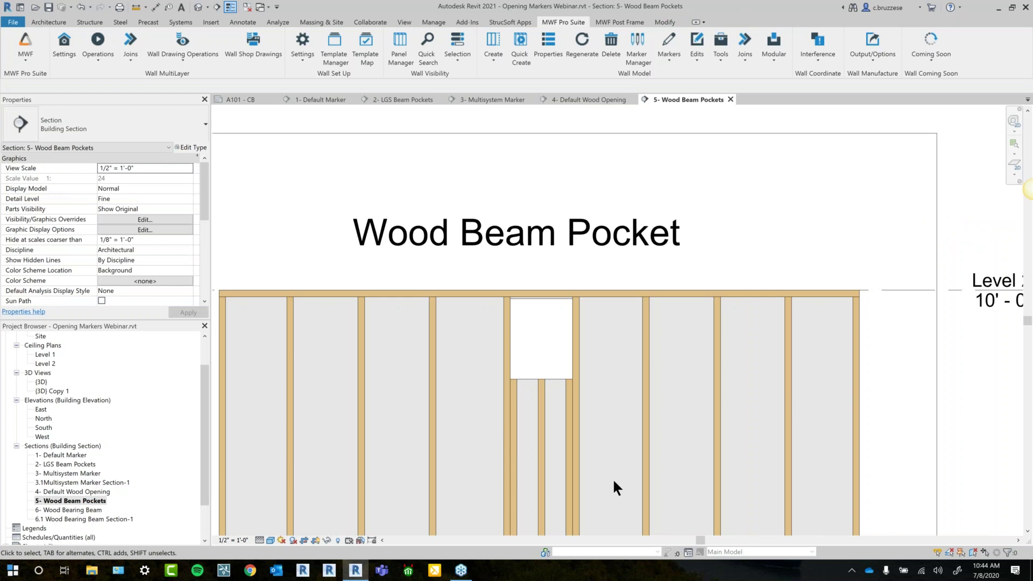
middle_click_drag(613, 480, 571, 421)
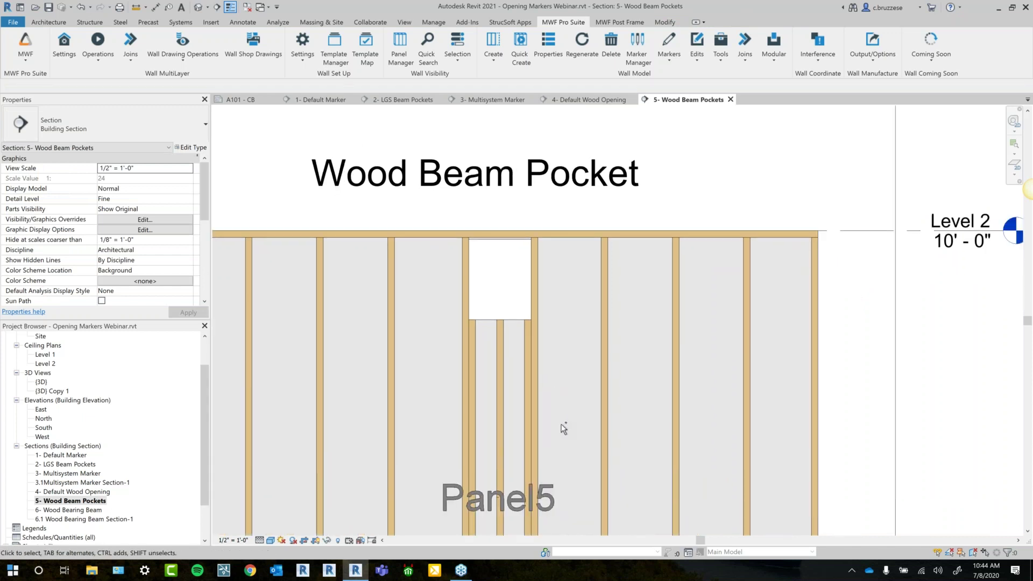
scroll(564, 428, "down", 2)
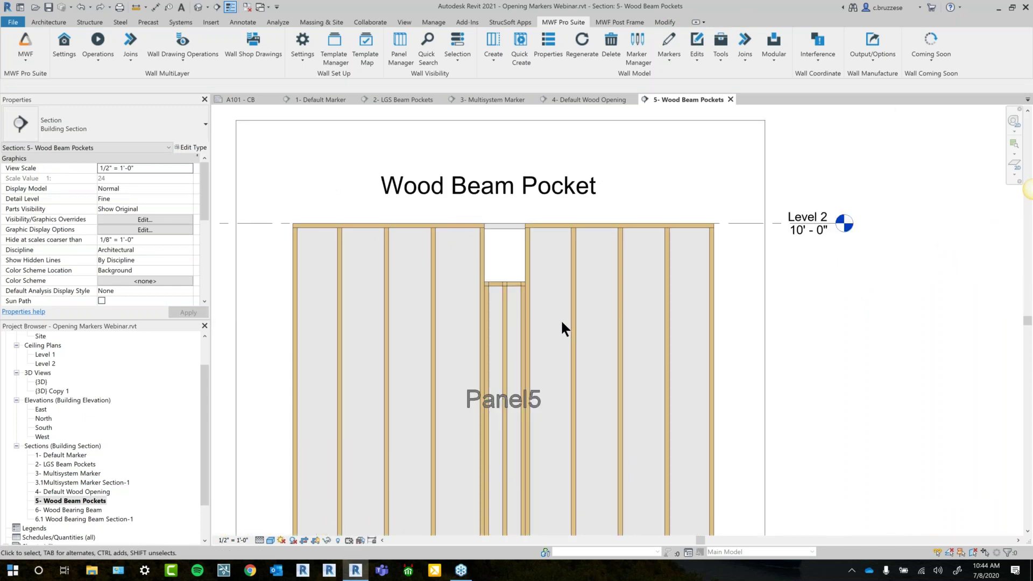
middle_click_drag(552, 318, 510, 312)
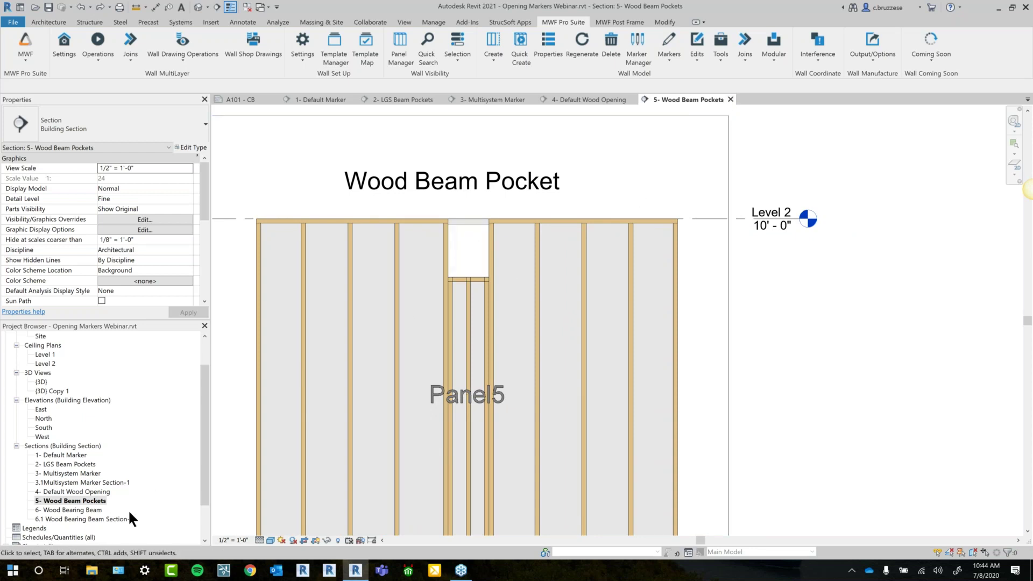
Open the 6- Wood Bearing Beam section and check the opening framing type assigned to Panel6's window.
left_click(75, 511)
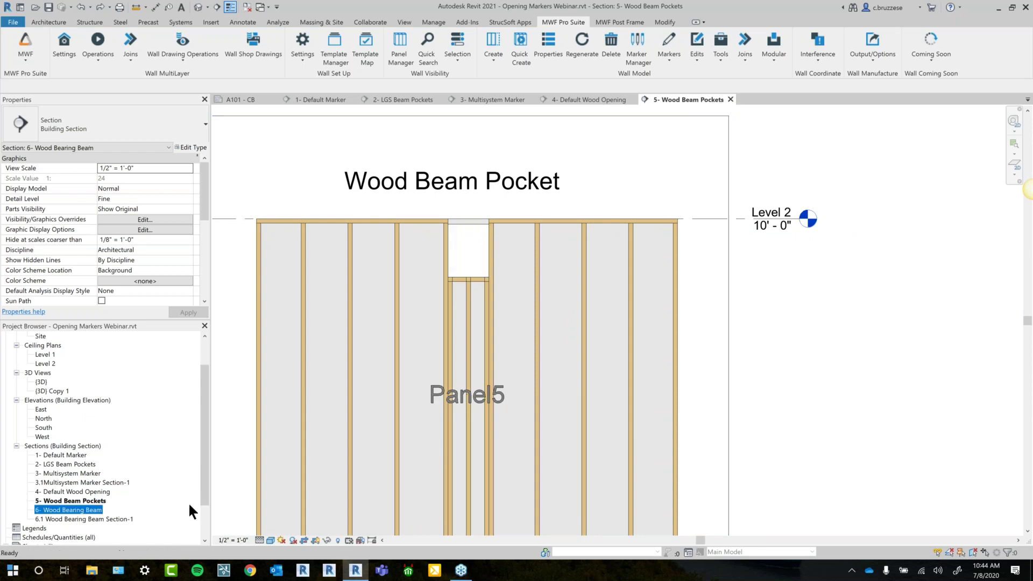
double_click(75, 510)
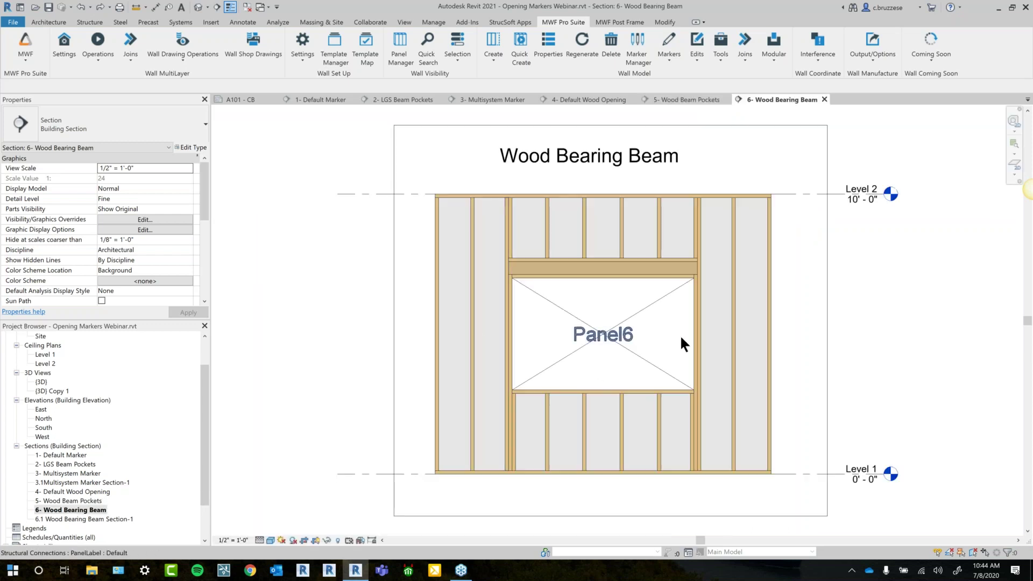
middle_click_drag(831, 315, 605, 333)
left_click(509, 294)
left_click(668, 49)
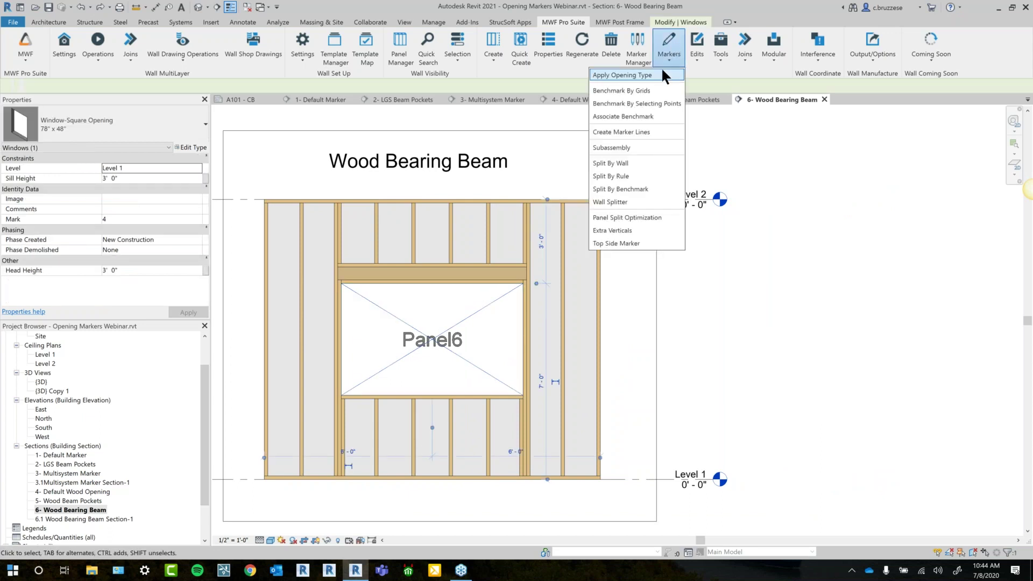
left_click(610, 74)
left_click_drag(523, 203, 740, 214)
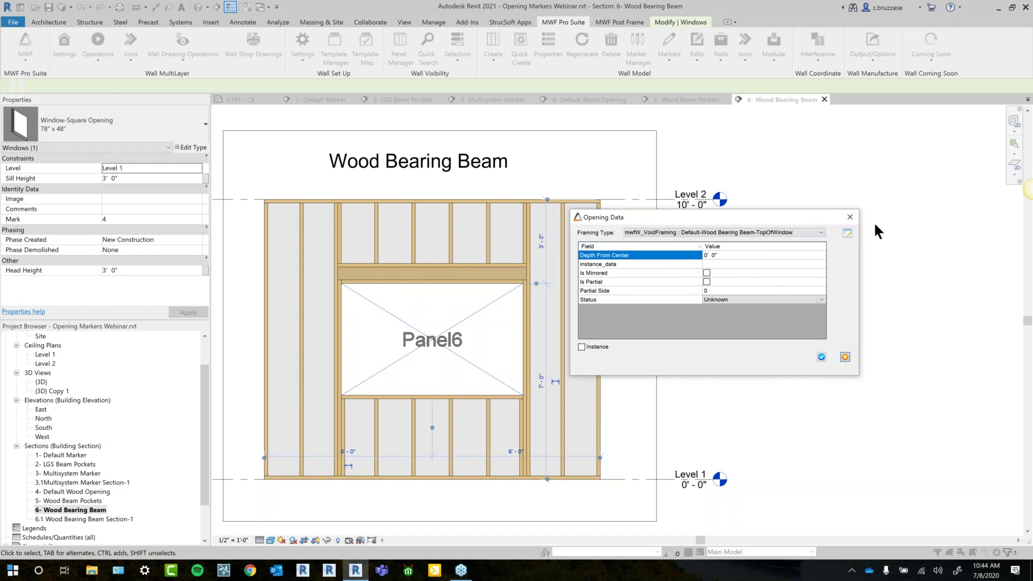
left_click(850, 217)
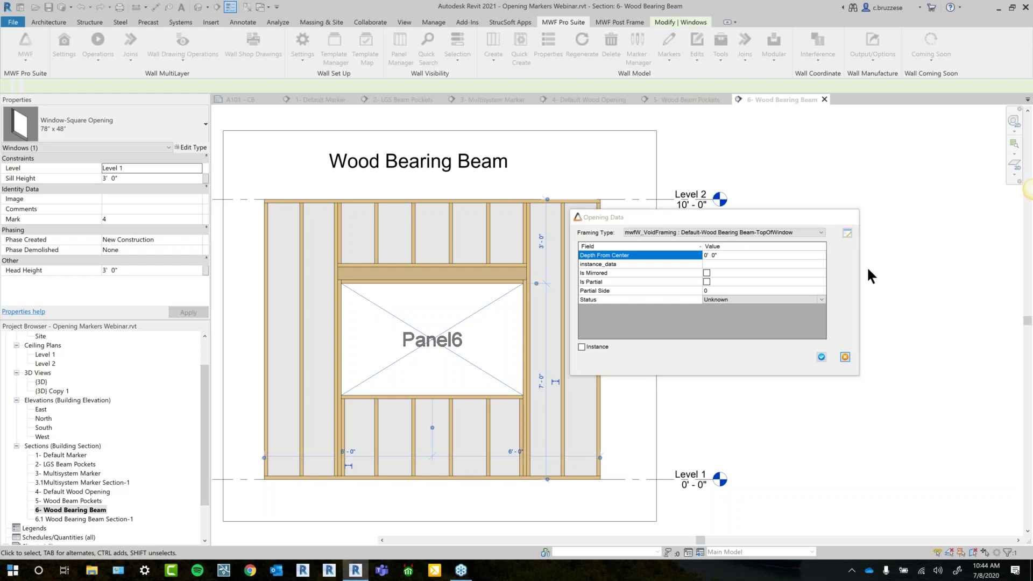
Review the Default-Wood Bearing Beam-TopOfPanel single opening marker in Marker Manager and close it without changes.
left_click(642, 57)
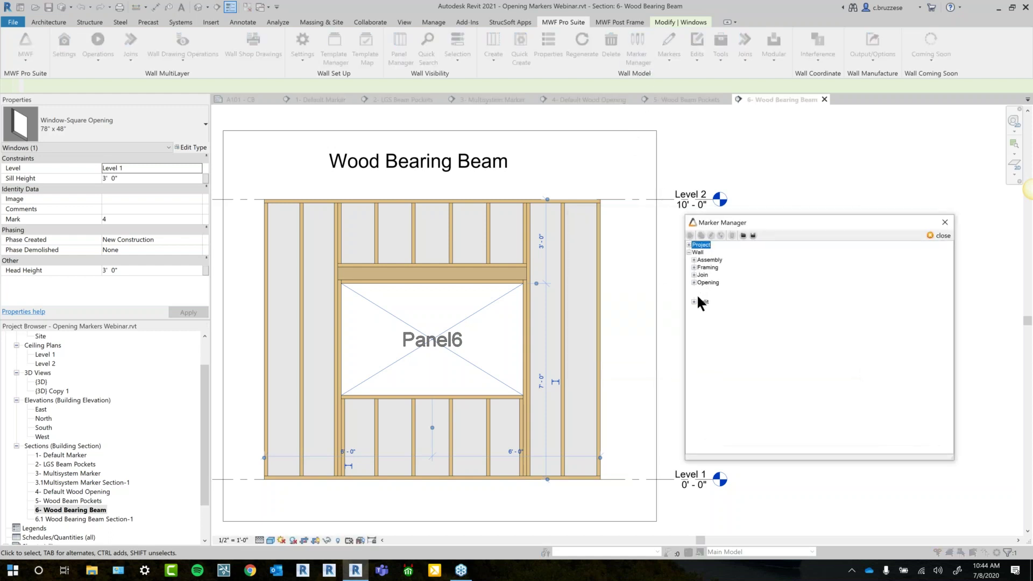
left_click(699, 297)
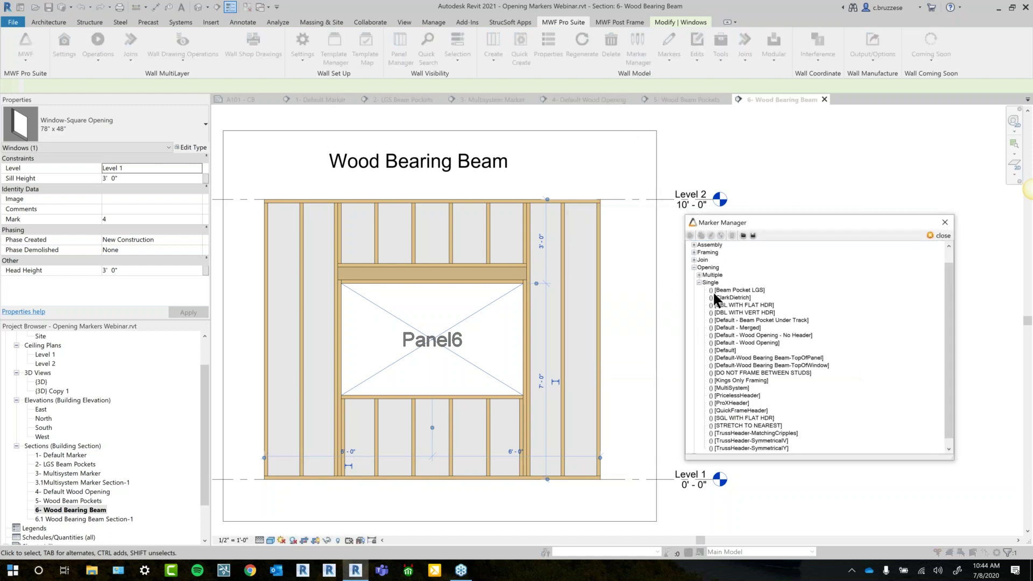
scroll(780, 379, "down", 1)
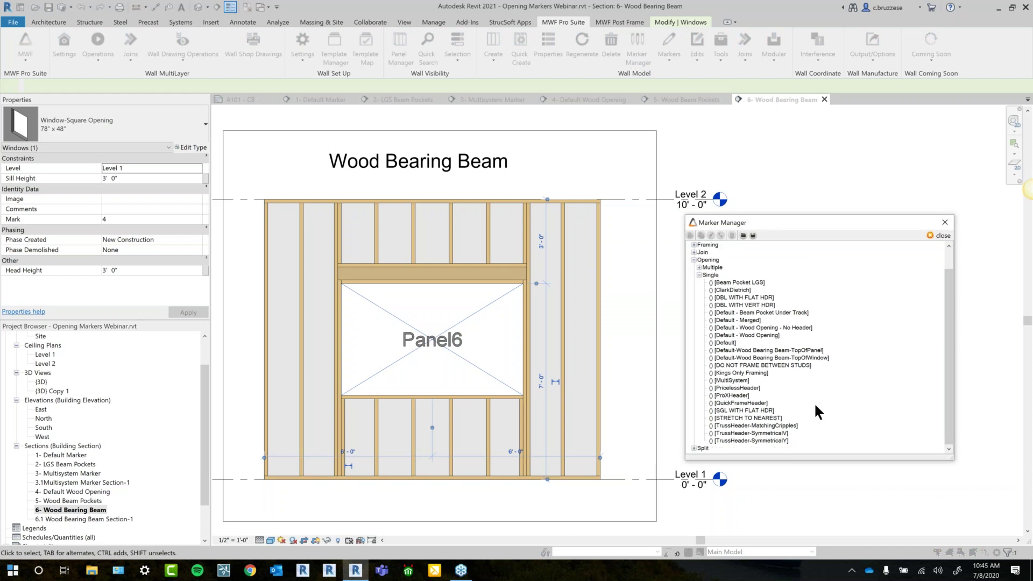
left_click(801, 357)
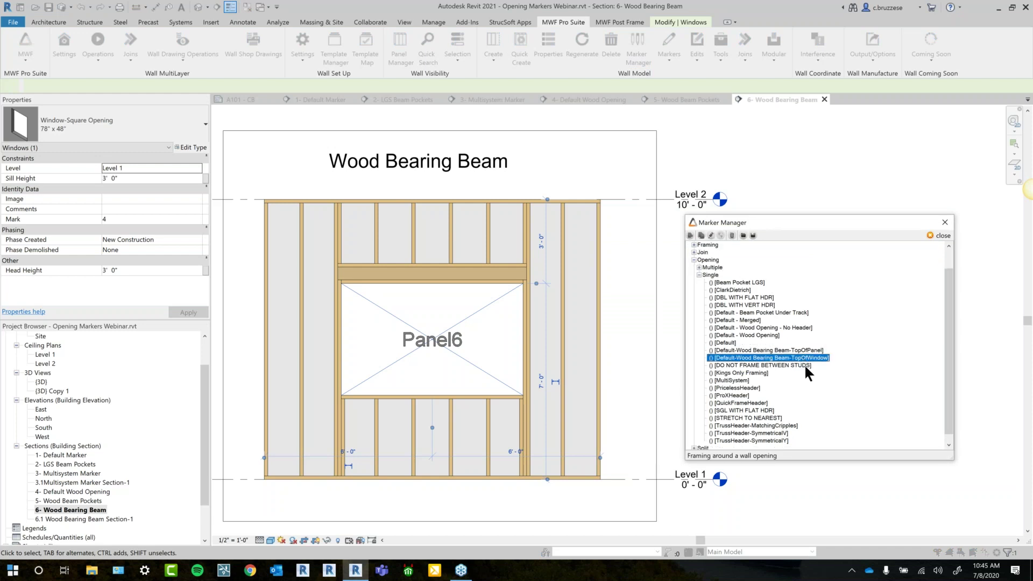
double_click(805, 353)
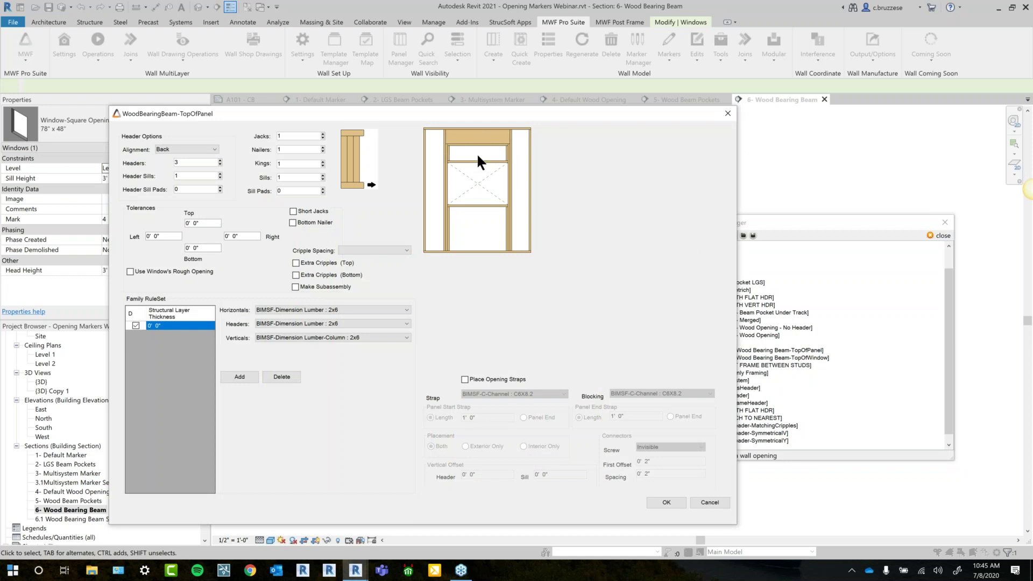
left_click(728, 114)
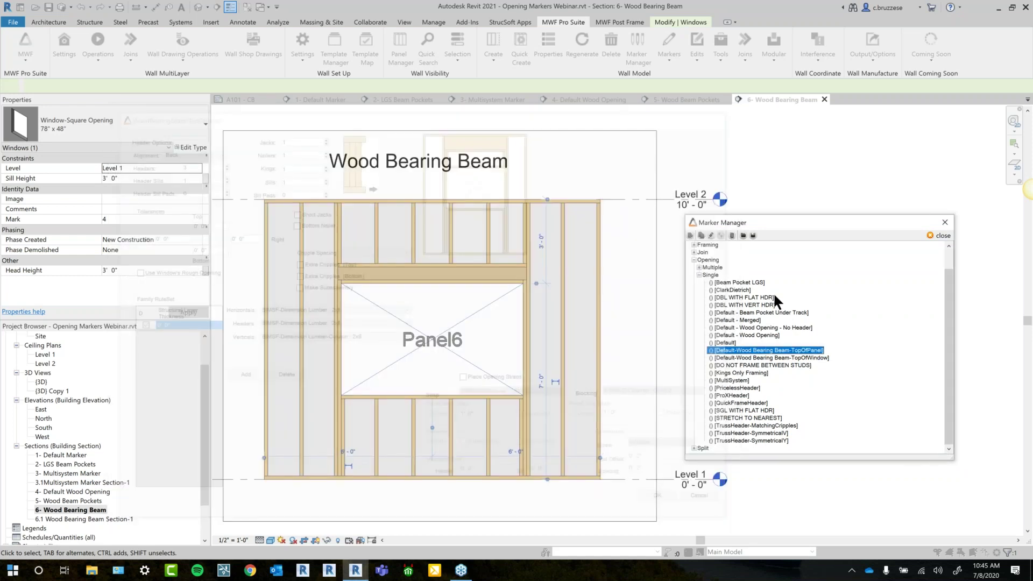
Open the Default-Wood Bearing Beam-TopOfWindow single opening marker for editing and highlight its headers in the preview.
double_click(811, 357)
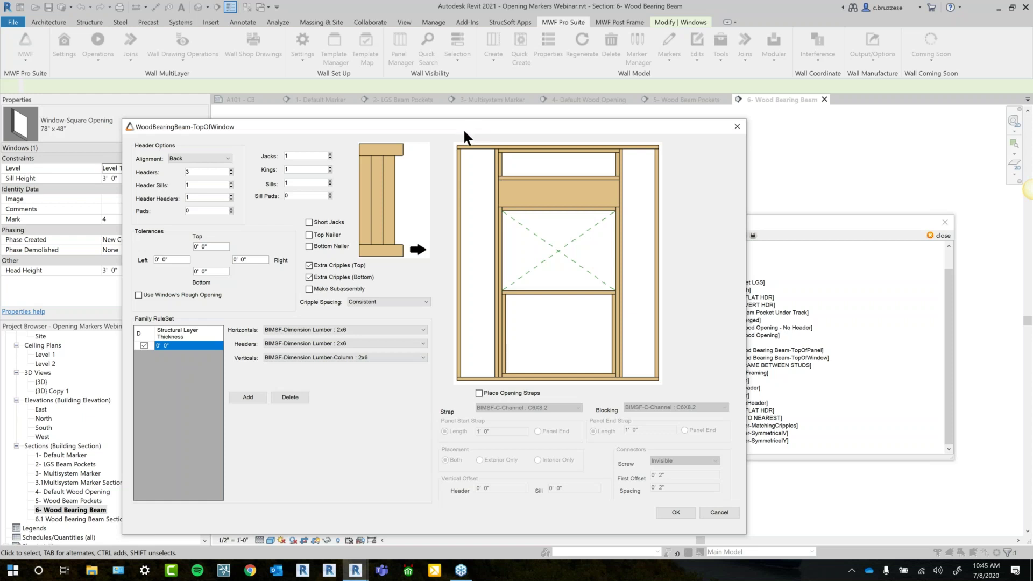
left_click_drag(462, 126, 726, 115)
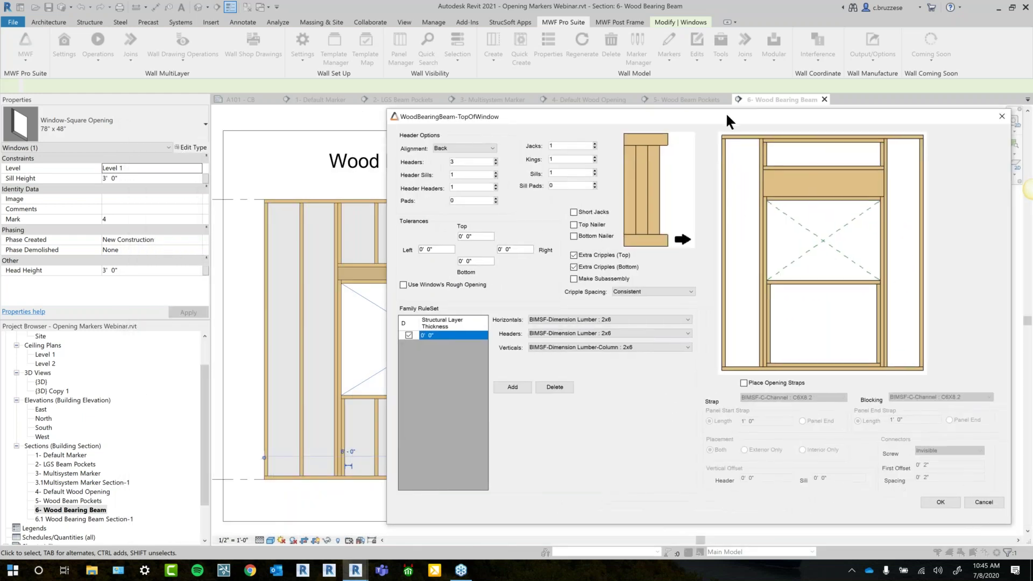
left_click(462, 162)
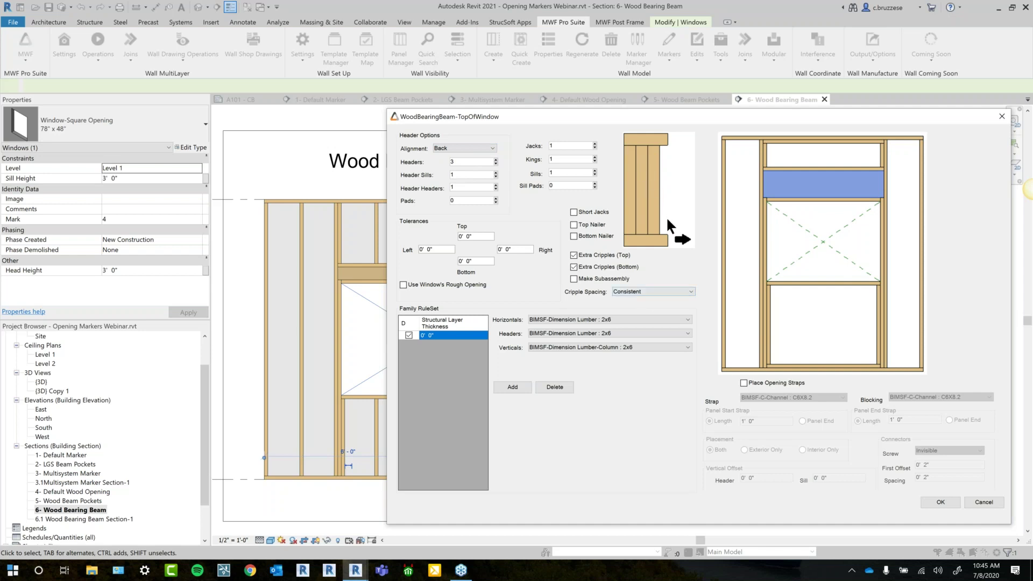
Compare the Center, Spaced and Front header alignments in the marker's preview and set the alignment to Spaced.
left_click(467, 147)
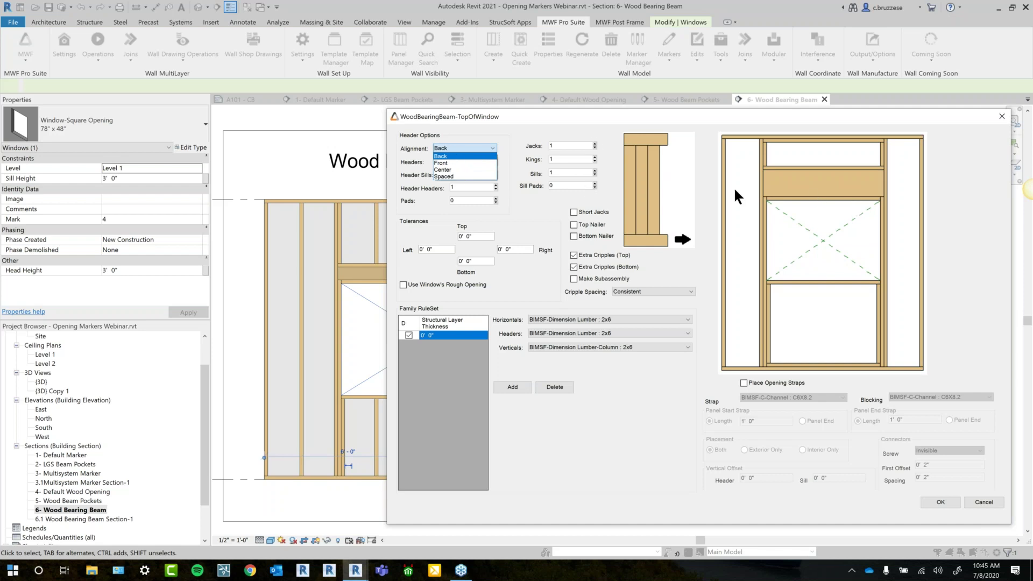
key("Down")
key("Down")
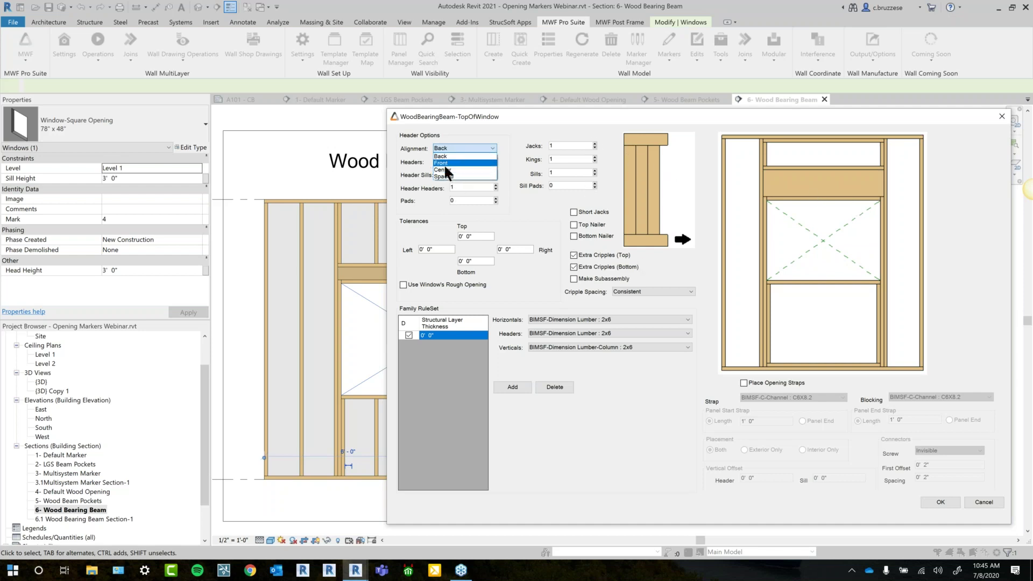
key("Return")
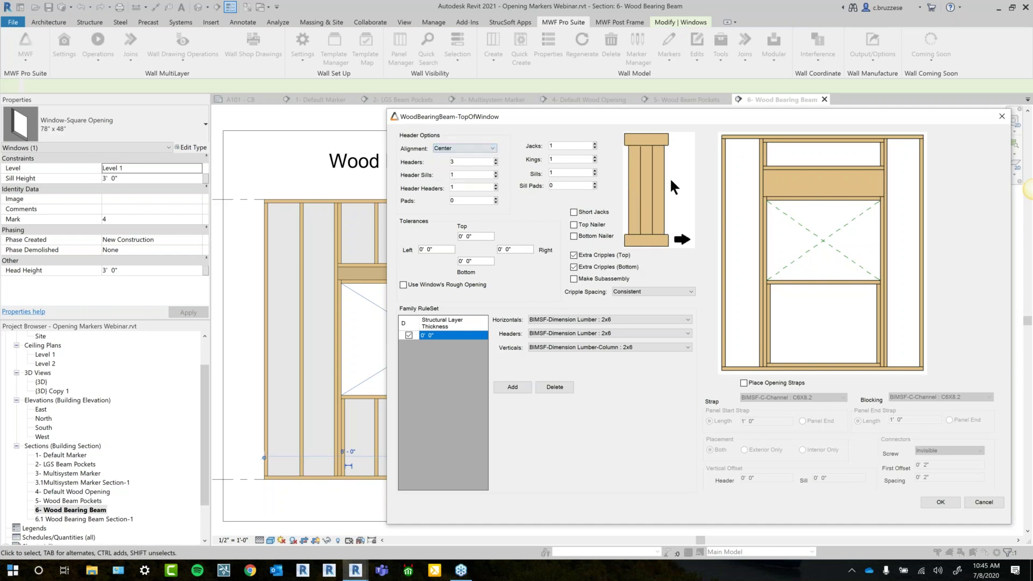
left_click(465, 148)
left_click(444, 176)
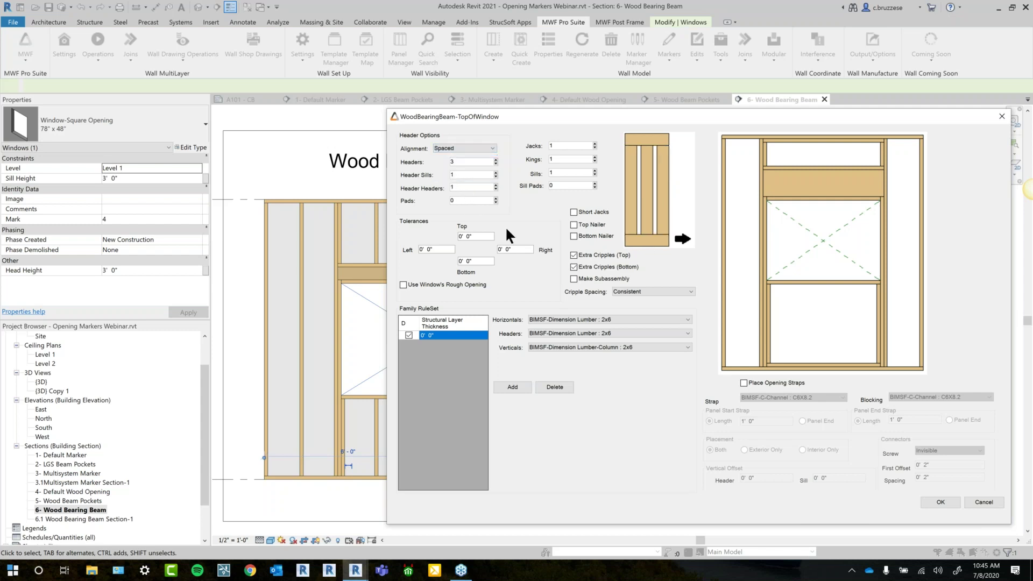
left_click(460, 148)
key("Up")
key("Up")
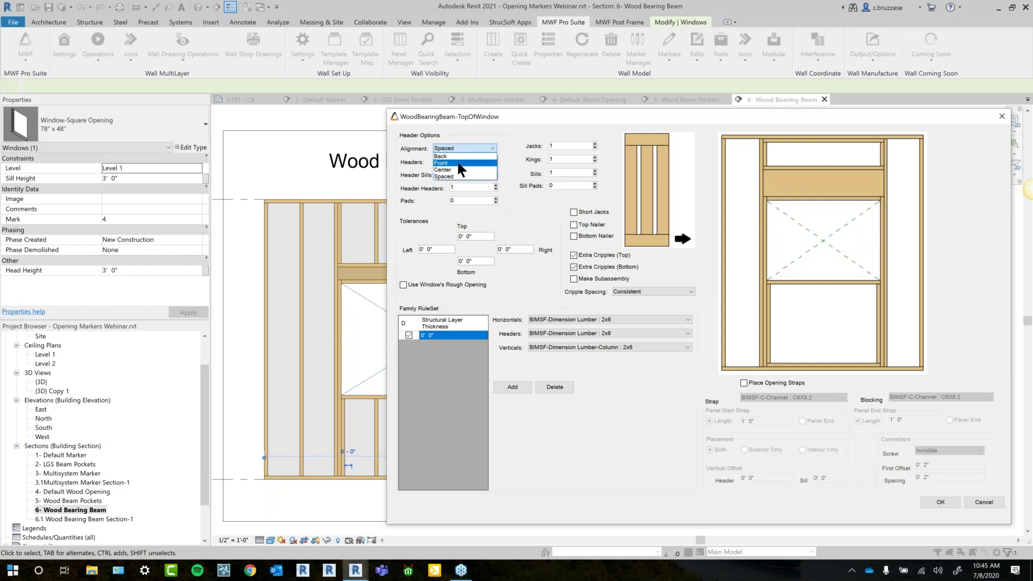
key("Return")
left_click(463, 148)
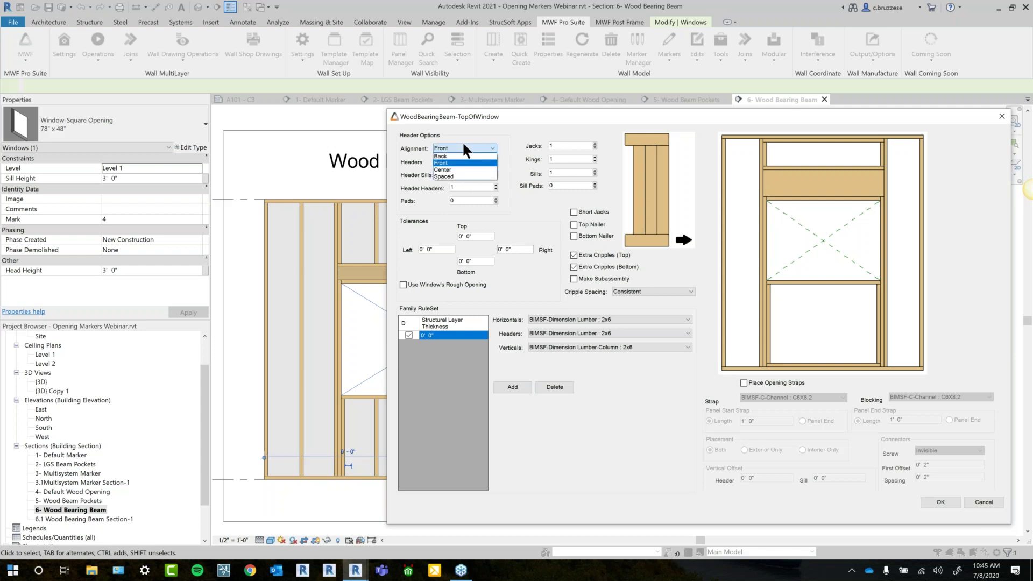
left_click(446, 175)
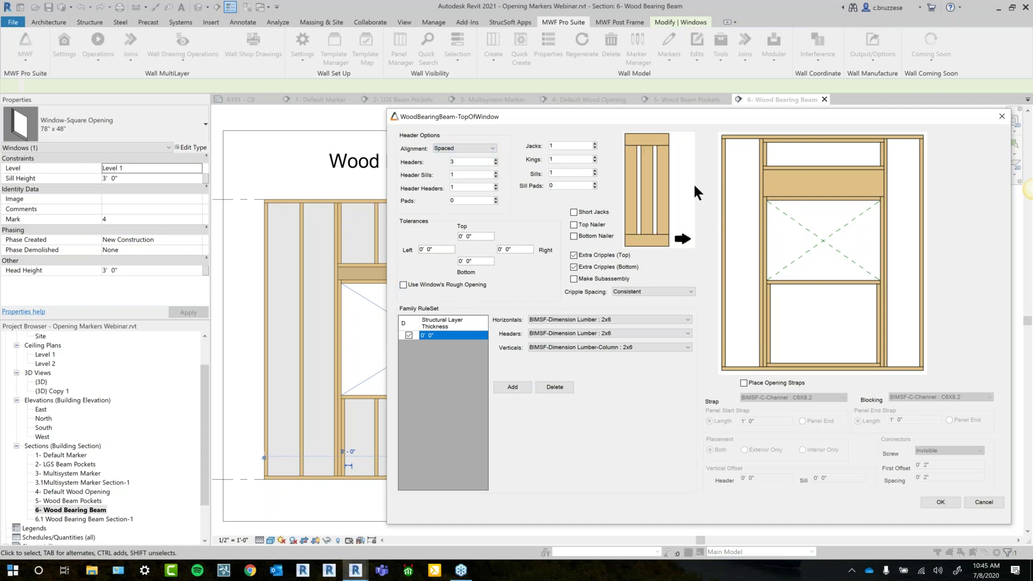
Highlight the headers, header sills and header headers in the TopOfWindow marker's preview and set its header pads to 1.
left_click(460, 163)
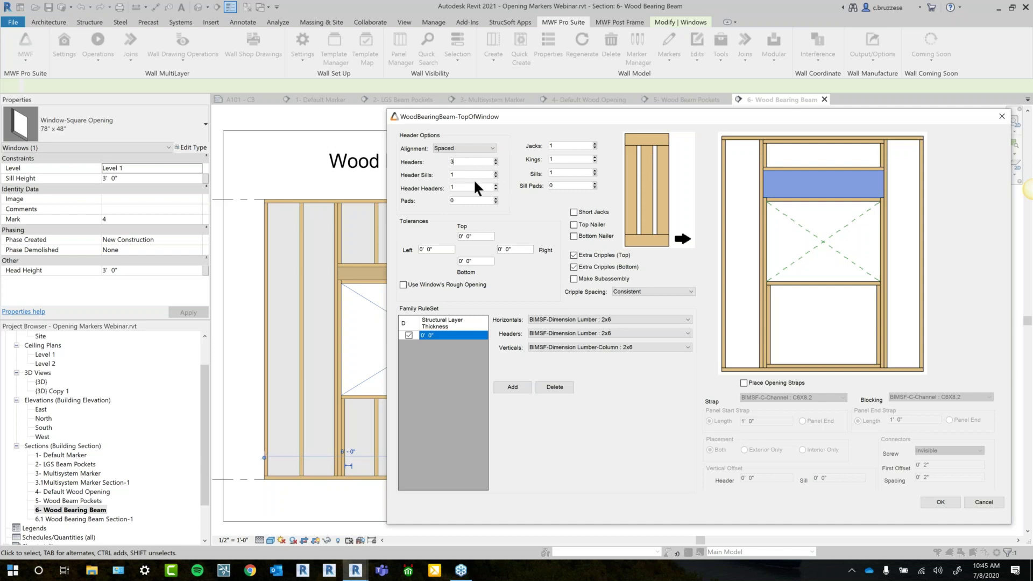
left_click(466, 176)
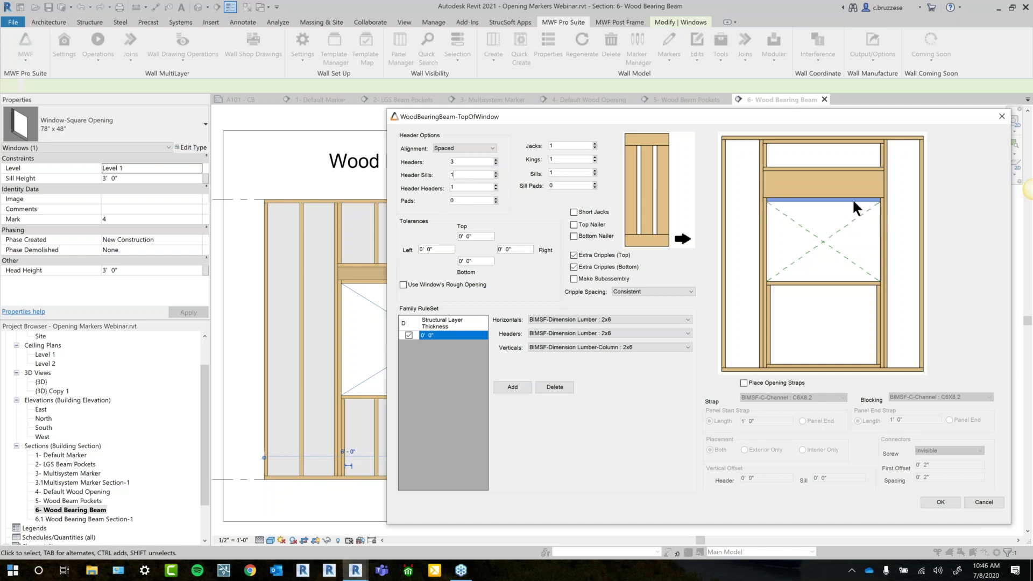
left_click(473, 187)
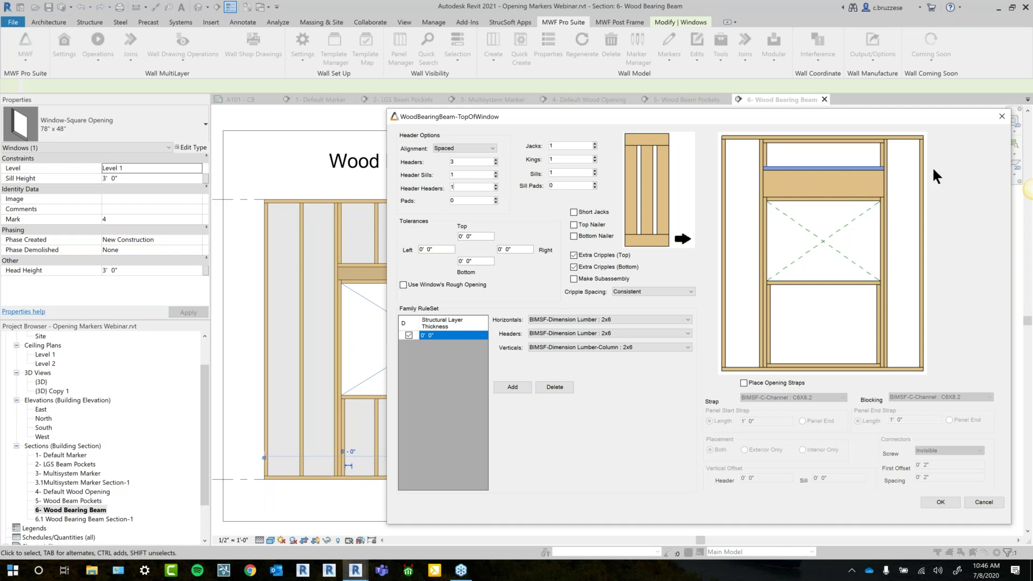
left_click(463, 200)
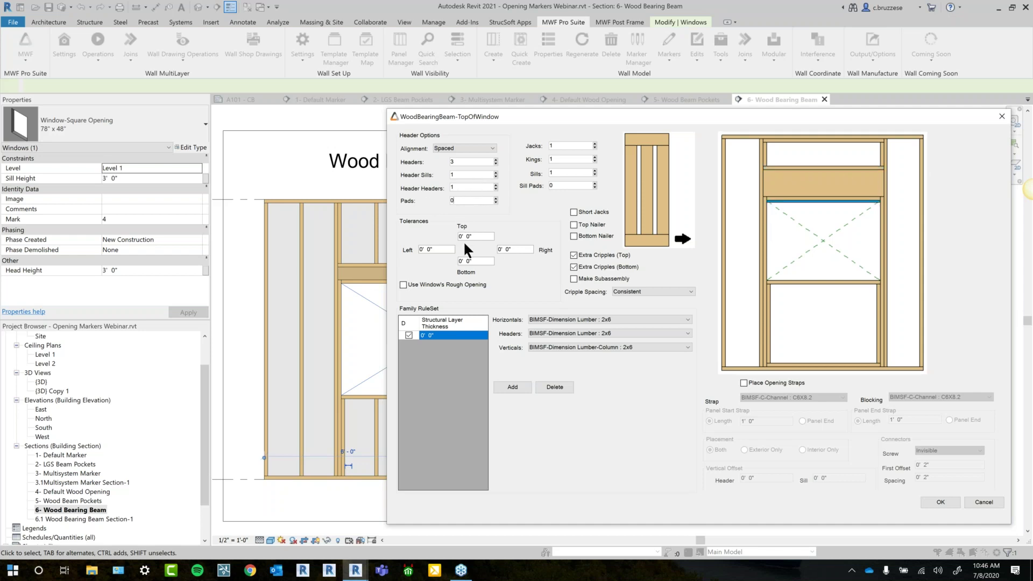
left_click(495, 198)
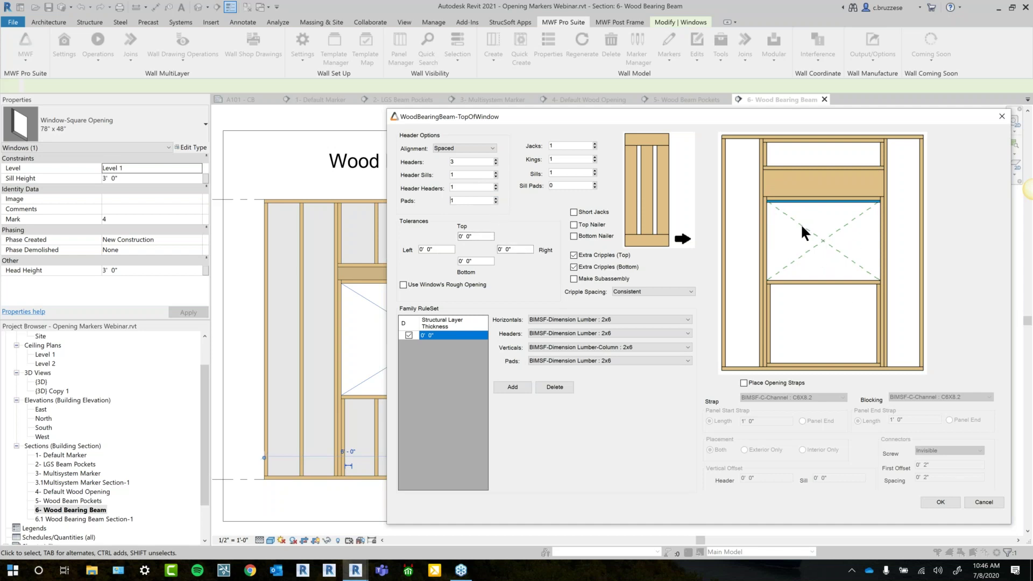
Highlight the marker's jacks, kings and sills in the preview and set its sill pads to 1.
left_click(559, 145)
left_click(563, 160)
left_click(562, 173)
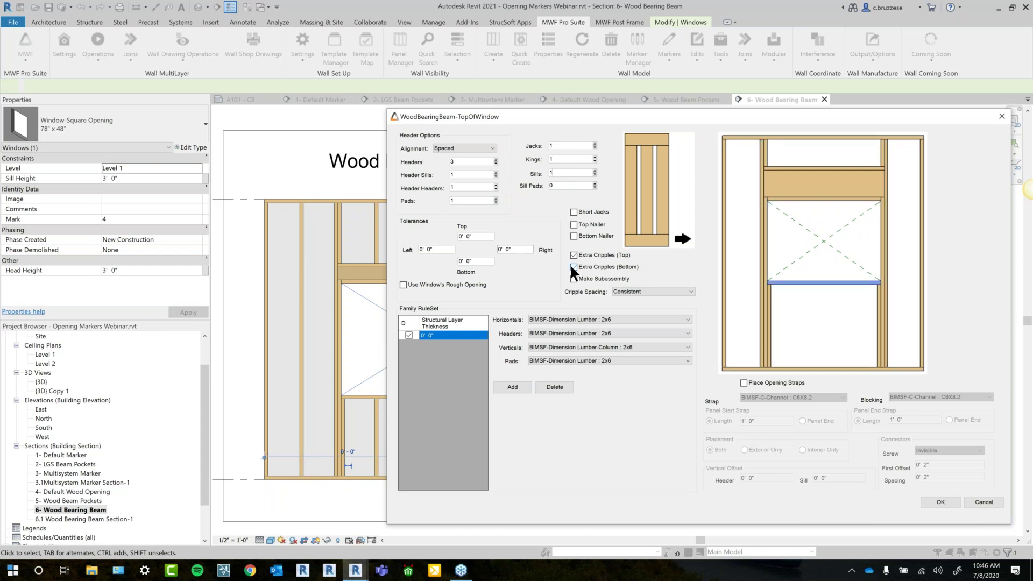
left_click(566, 145)
left_click(569, 159)
left_click(559, 173)
left_click(558, 186)
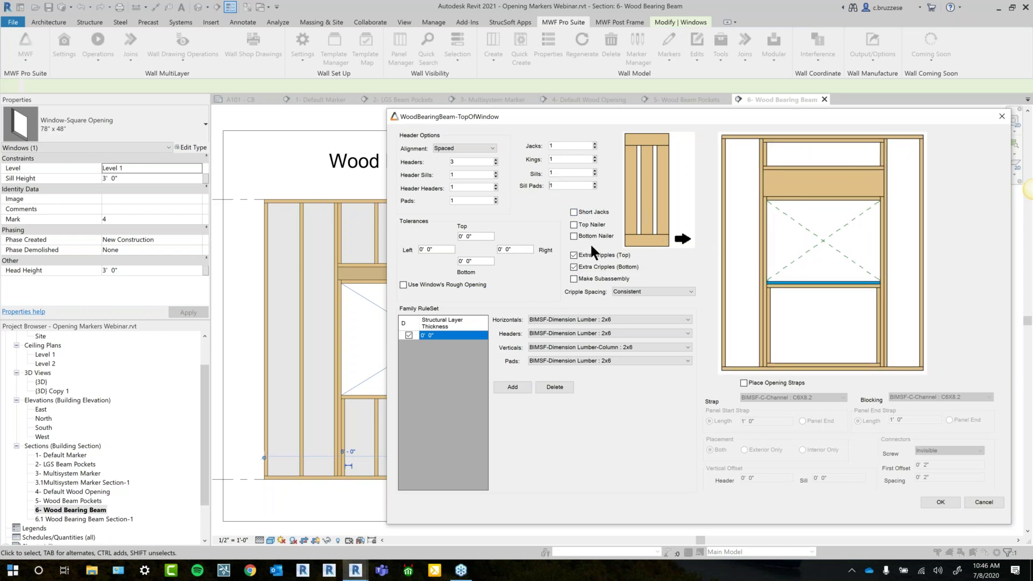
Enable short jacks, top nailer and bottom nailer for the marker and keep the cripple spacing at Consistent.
left_click(574, 212)
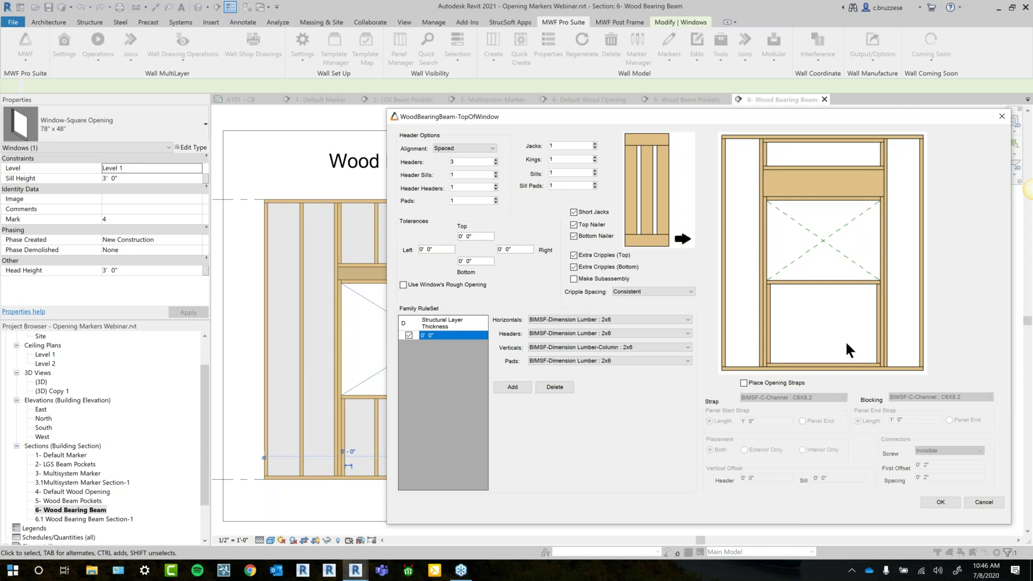
left_click(628, 292)
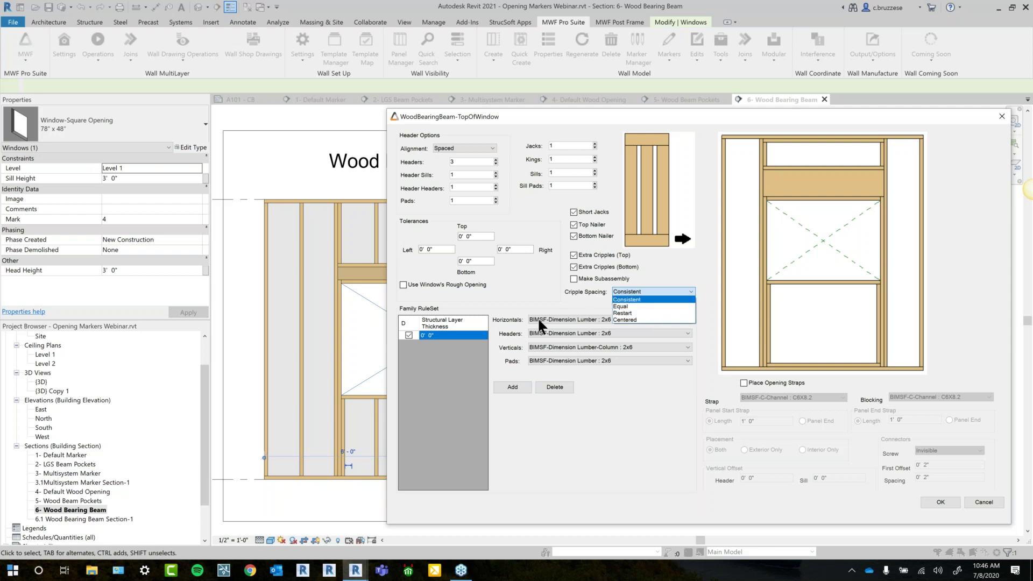
left_click(505, 277)
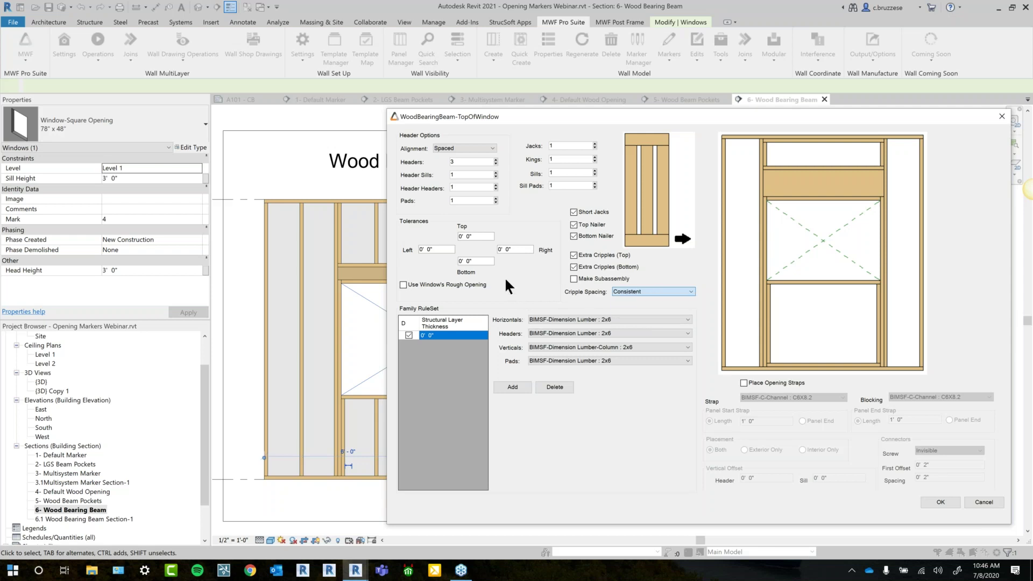
Review the family rules for the marker's horizontals, headers, verticals and pads, including the families available for pads.
left_click(612, 319)
left_click(614, 322)
left_click(604, 334)
left_click(605, 347)
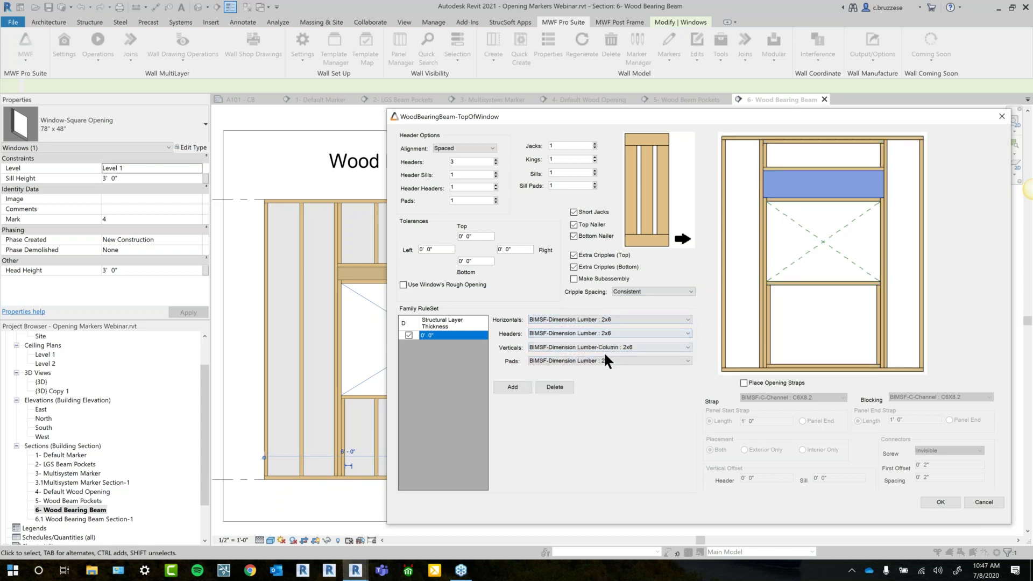
left_click(603, 350)
left_click(598, 360)
left_click(599, 360)
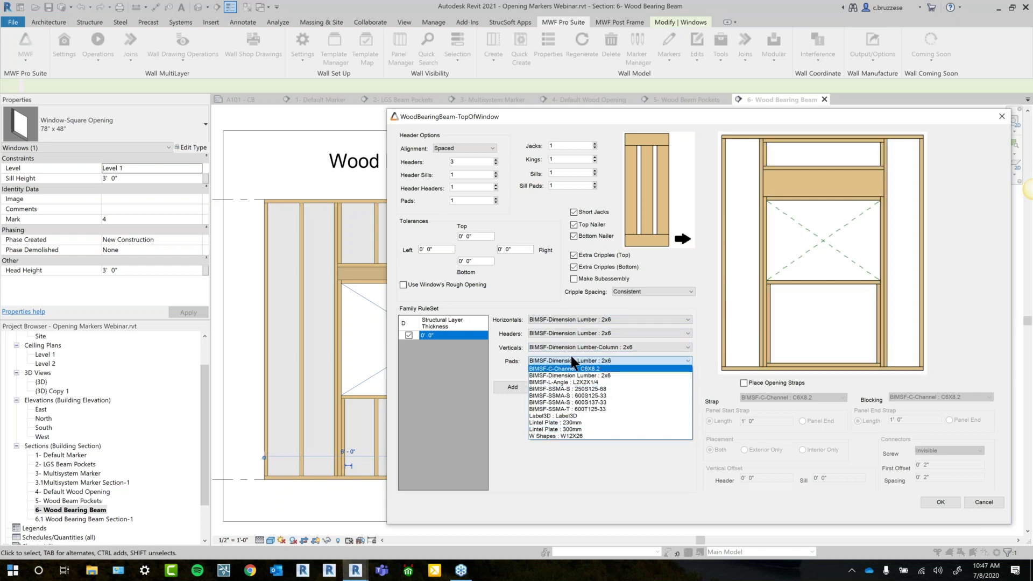
left_click(674, 491)
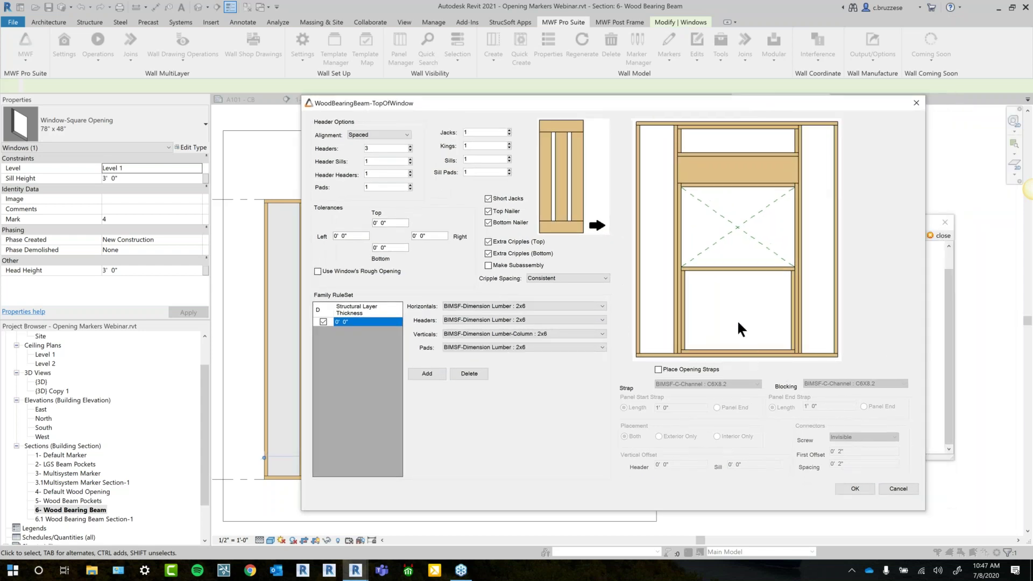
Save the TopOfWindow marker, close Marker Manager and regenerate Panel6's framing.
left_click(862, 488)
left_click(800, 364)
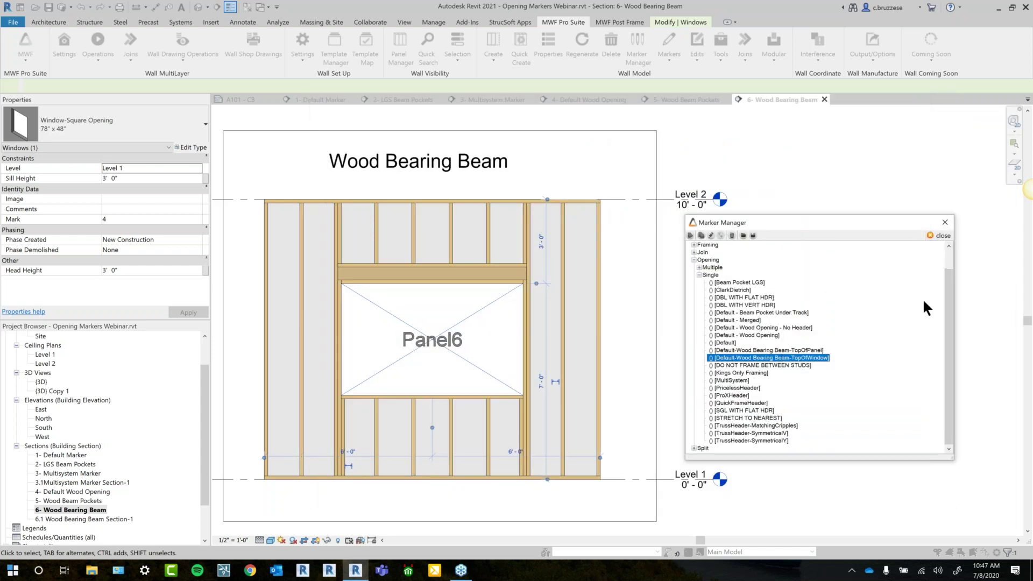
left_click(941, 236)
left_click(450, 421)
left_click(583, 45)
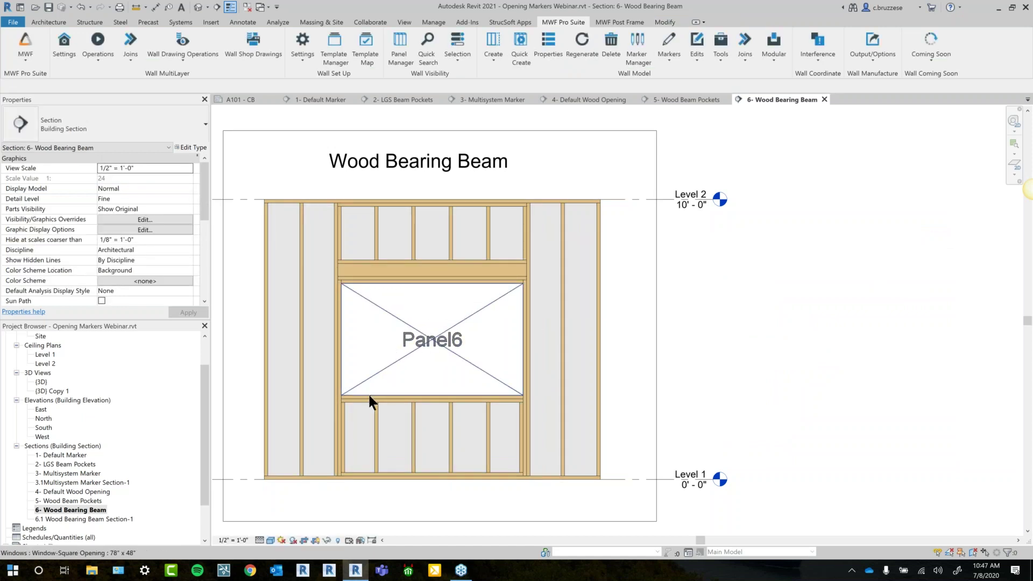
Examine Panel6's header, pads and sill in the 6.1 Wood Bearing Beam Section-1 view, and close that view.
scroll(369, 397, "up", 1)
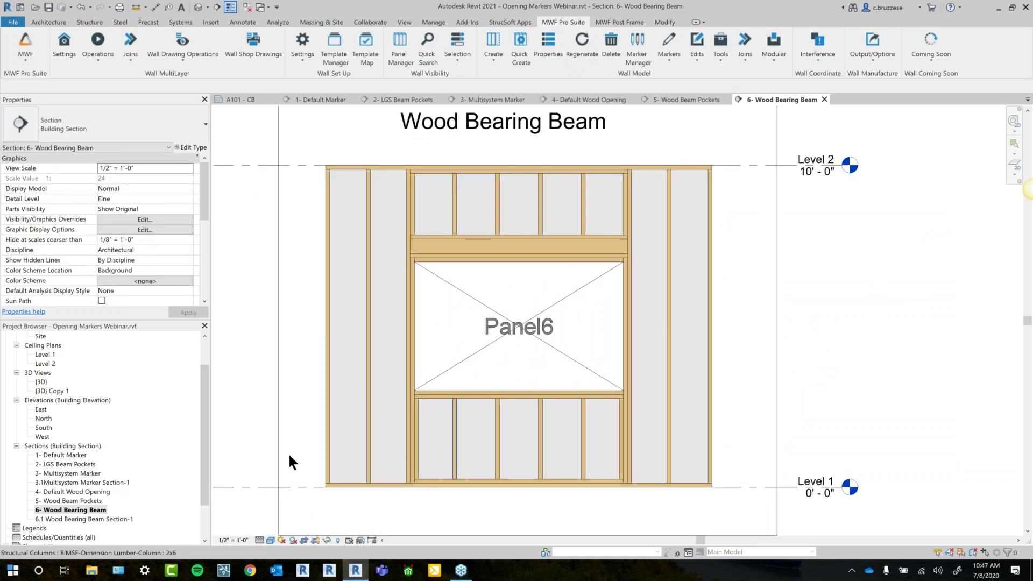
left_click(101, 519)
double_click(100, 518)
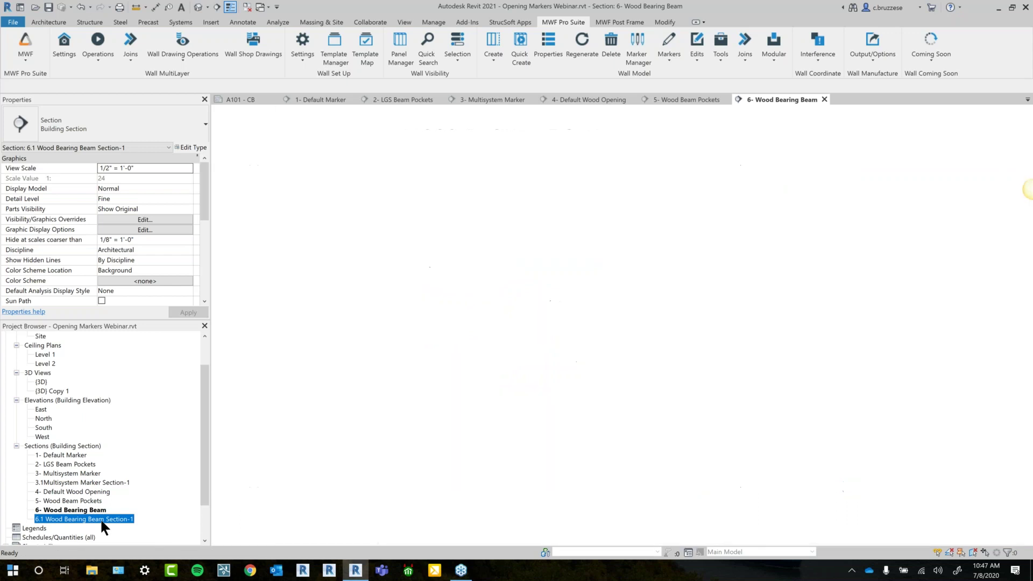
scroll(608, 231, "up", 2)
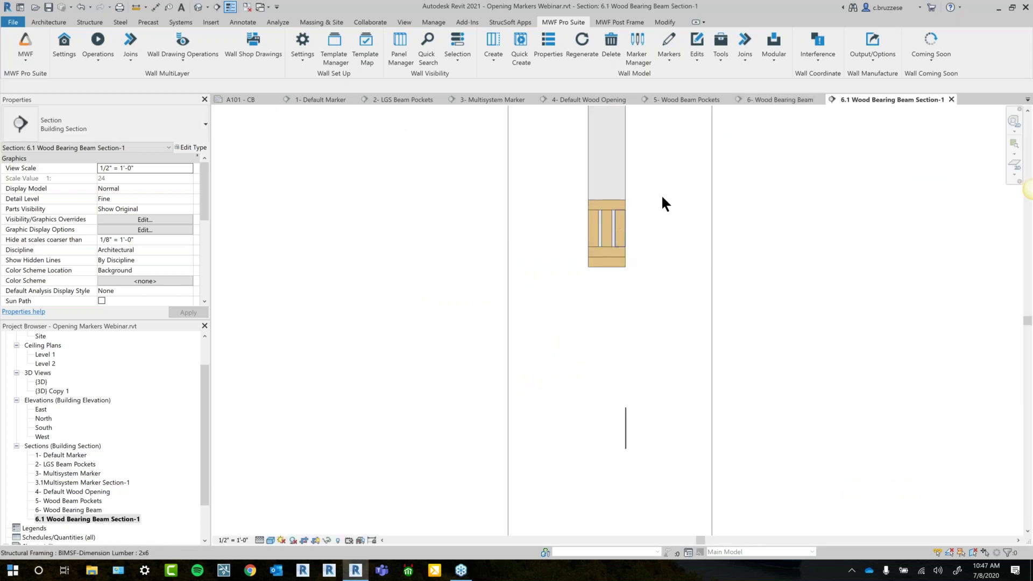
mouse_move(679, 191)
middle_mouse_down()
mouse_move(677, 370)
mouse_move(667, 270)
middle_mouse_up()
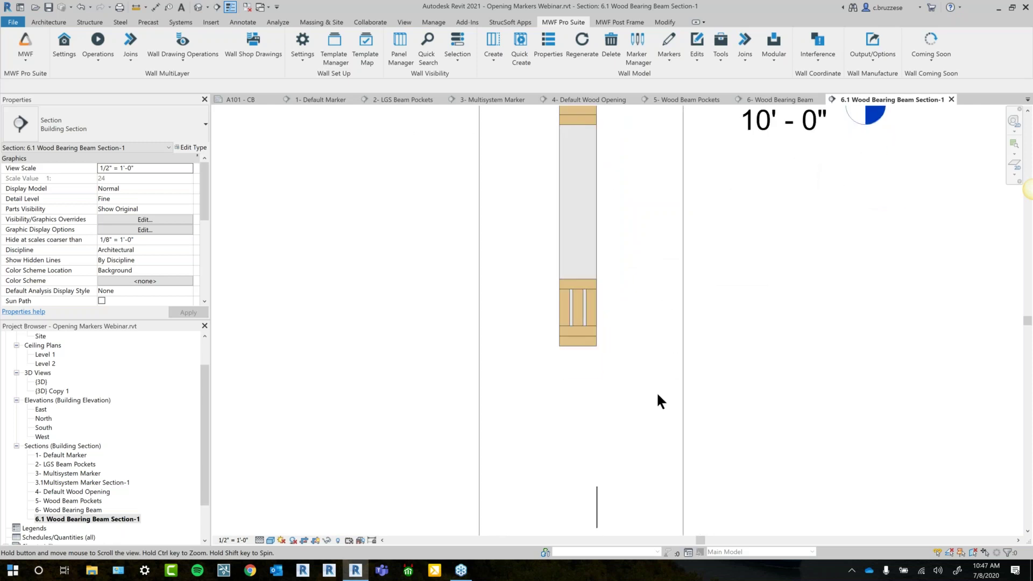
scroll(652, 412, "down", 1)
middle_click_drag(643, 443, 624, 313)
scroll(624, 313, "down", 1)
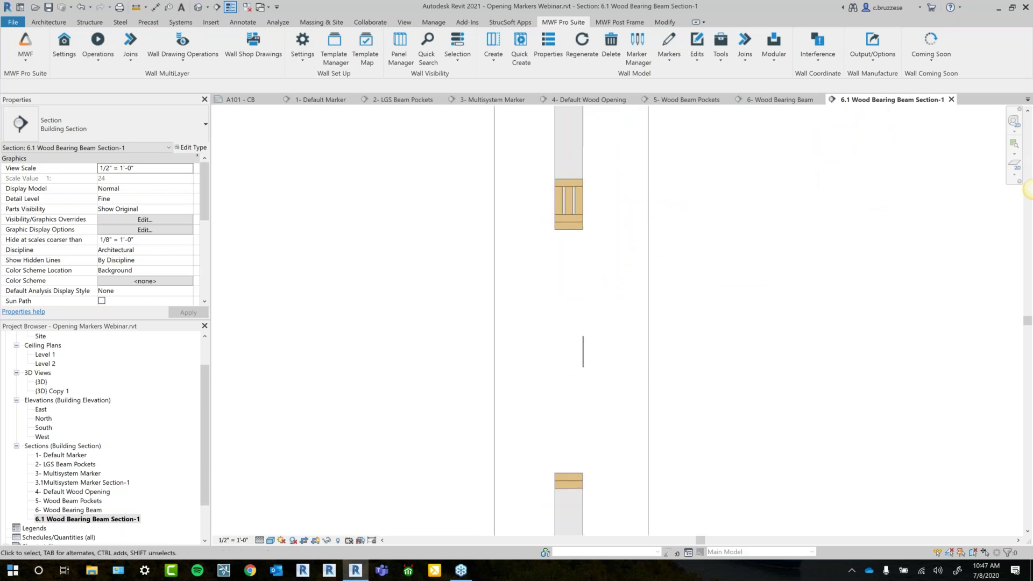
left_click(951, 100)
middle_click_drag(645, 347, 612, 345)
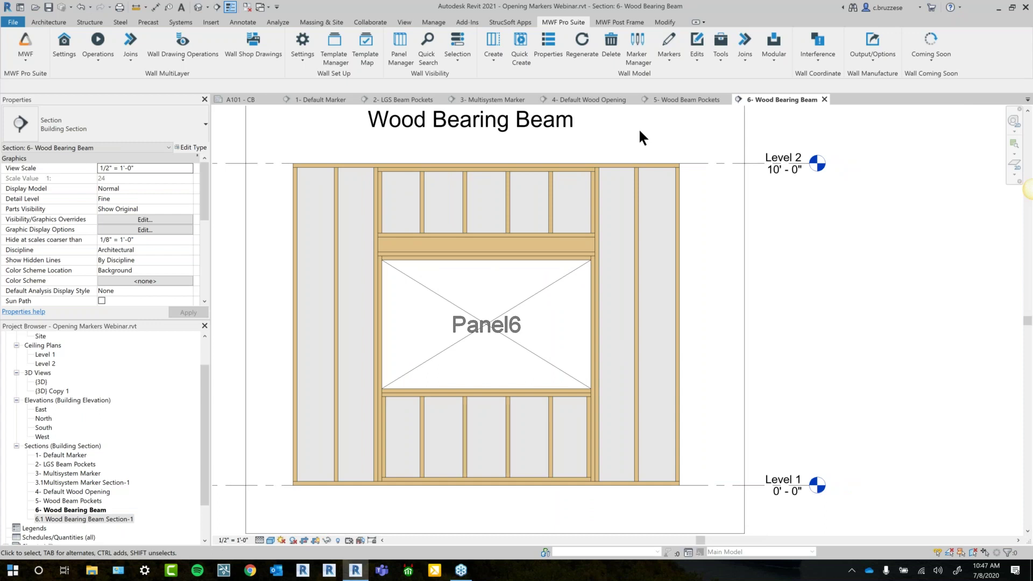
Review the list of single opening markers in Marker Manager and close it.
left_click(639, 50)
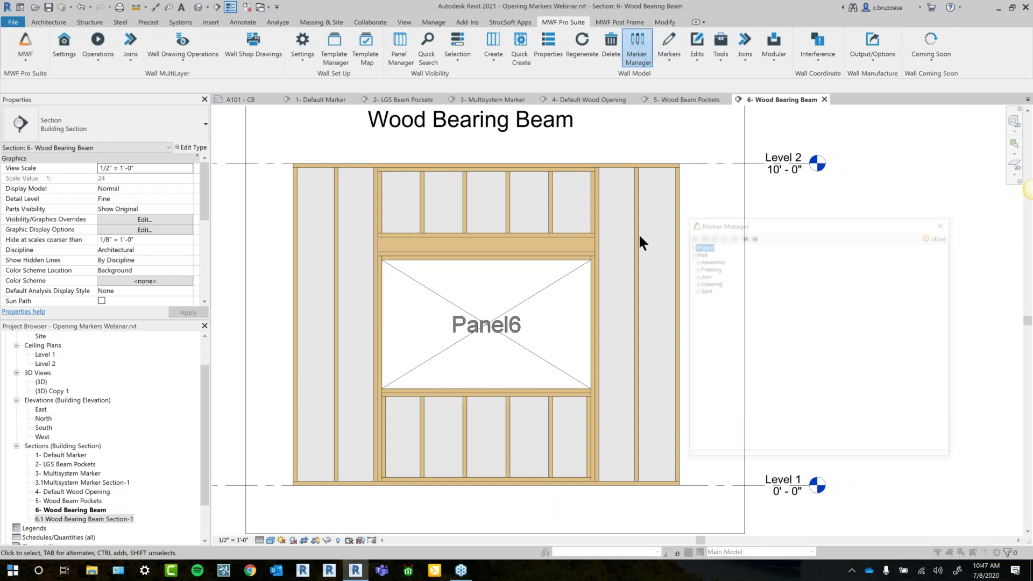
left_click(693, 282)
left_click(699, 298)
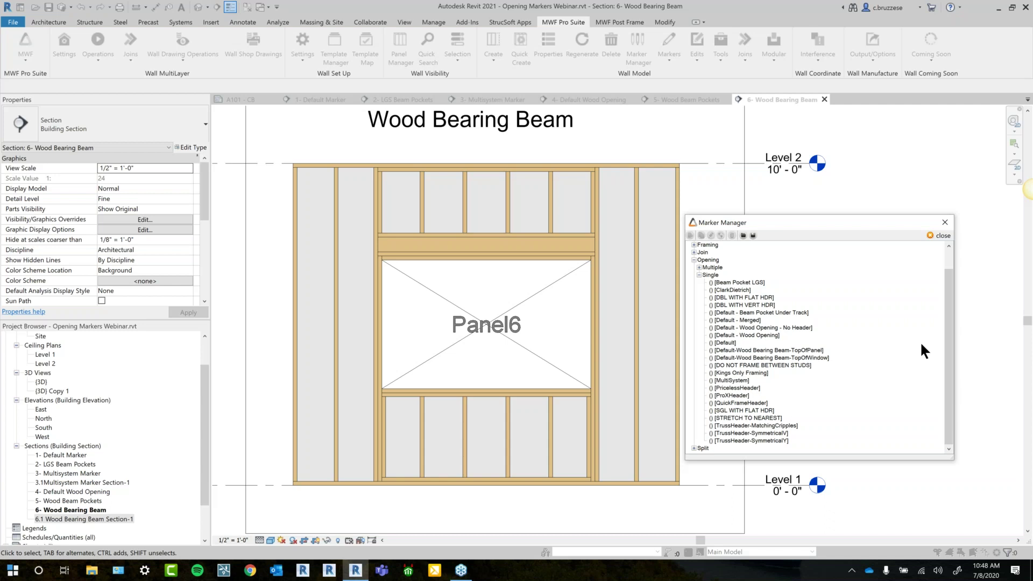
left_click(939, 236)
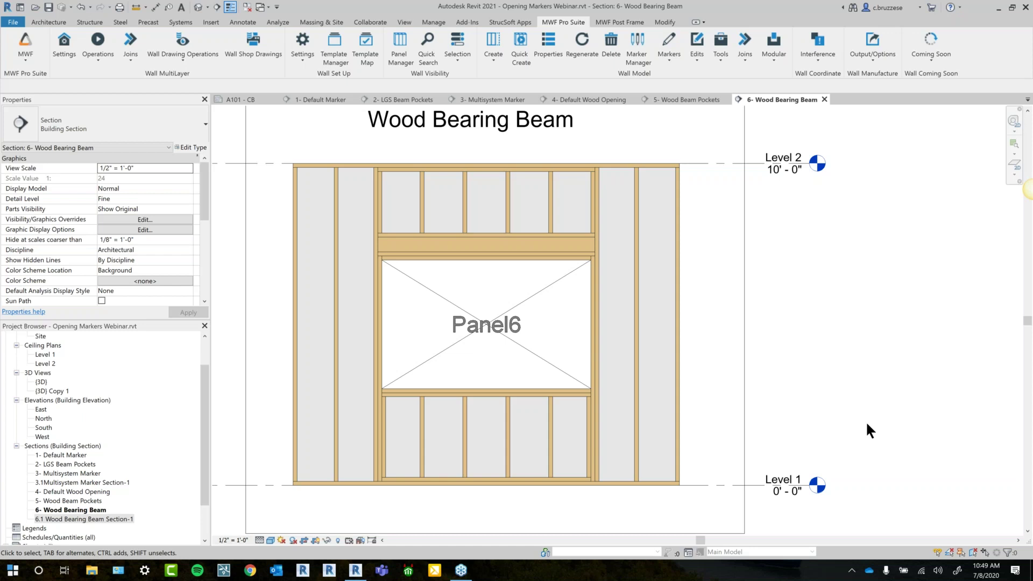
key("XF86AudioLowerVolume")
key("XF86AudioLowerVolume")
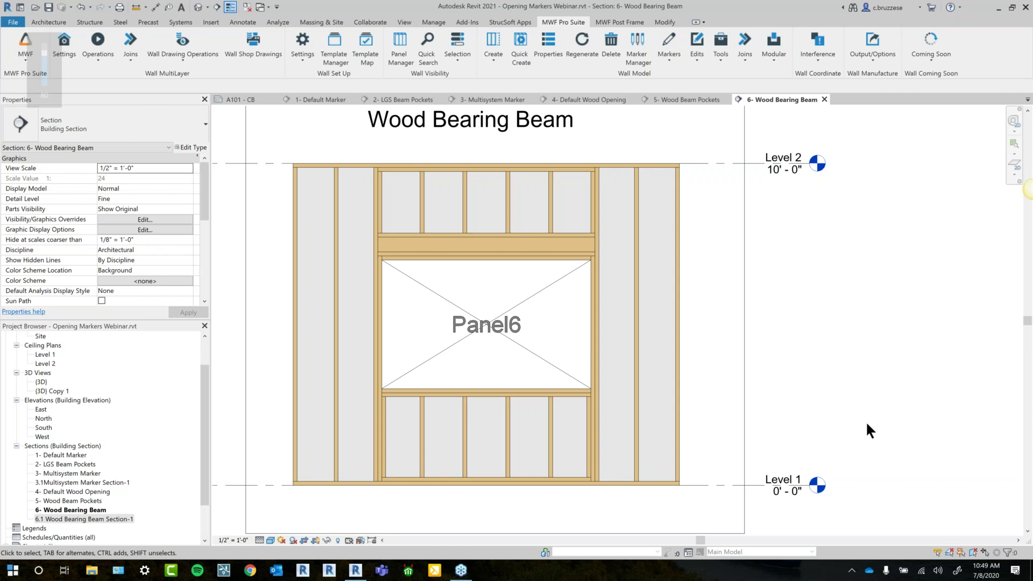
In the 2- LGS Beam Pockets section, move Panel2's rectangular wall opening across the bottom track, about 1'-2" from the right end, and regenerate the panel.
left_click(408, 100)
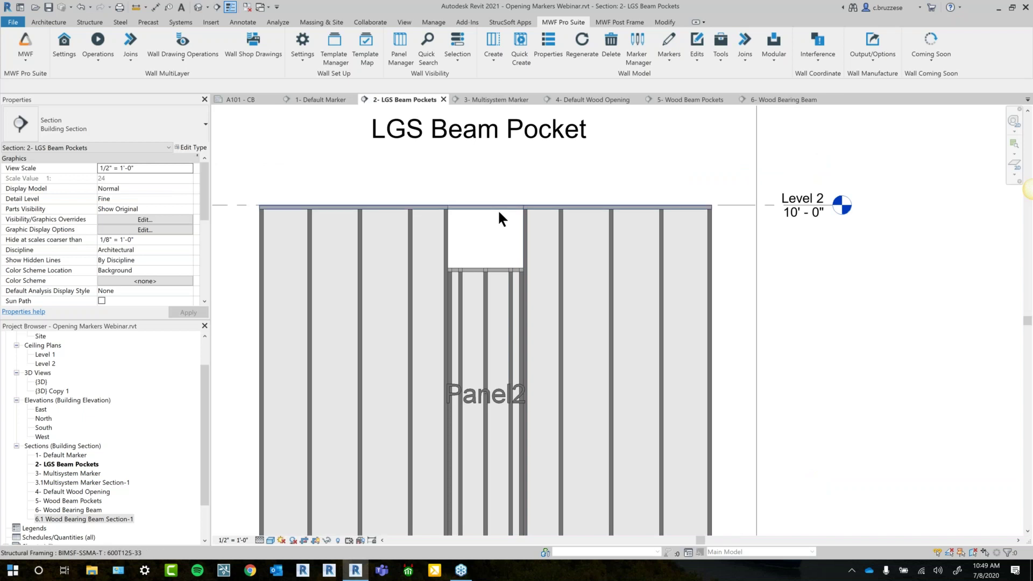
left_click(500, 192)
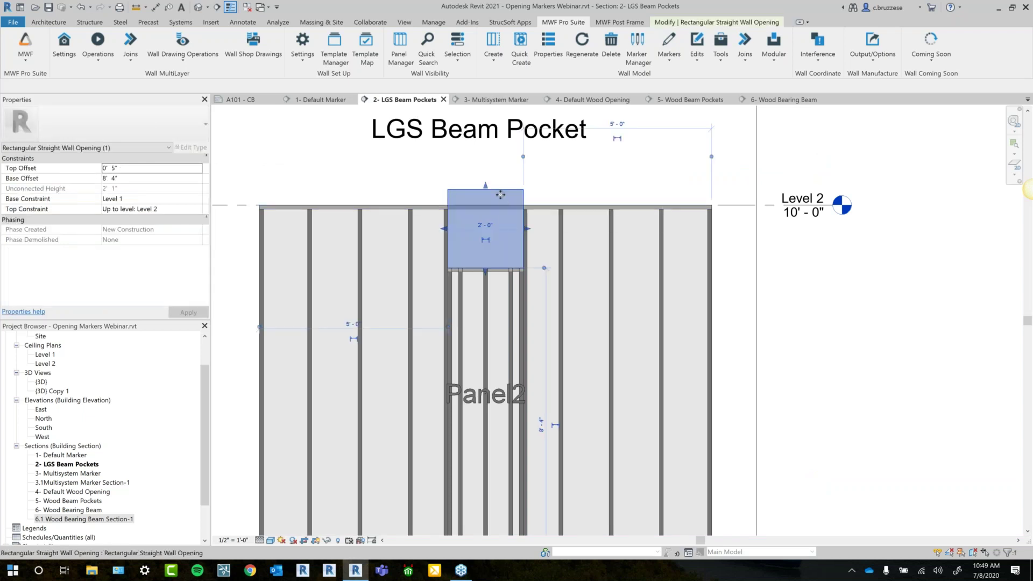
scroll(500, 194, "down", 1)
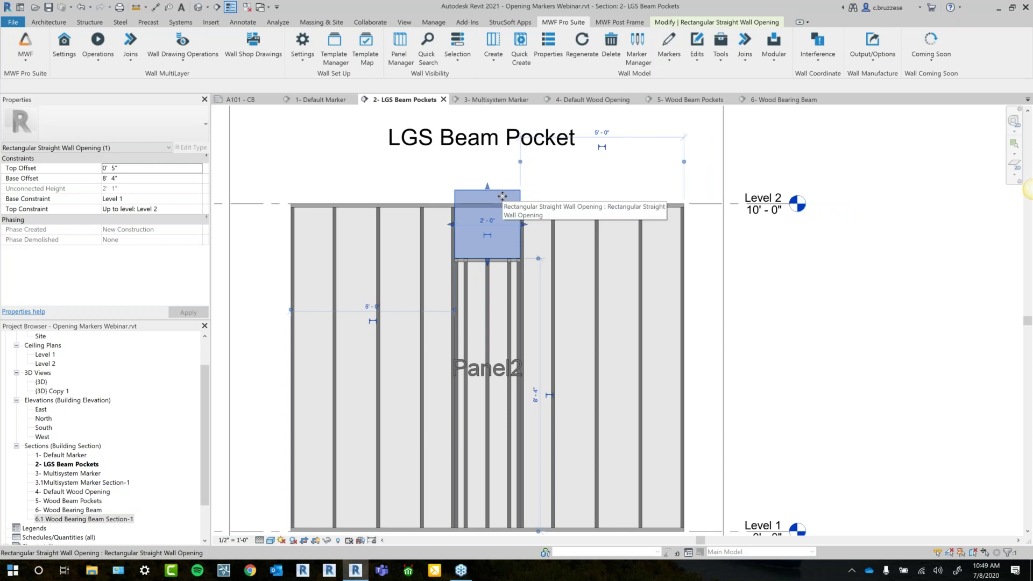
left_click_drag(517, 209, 613, 495)
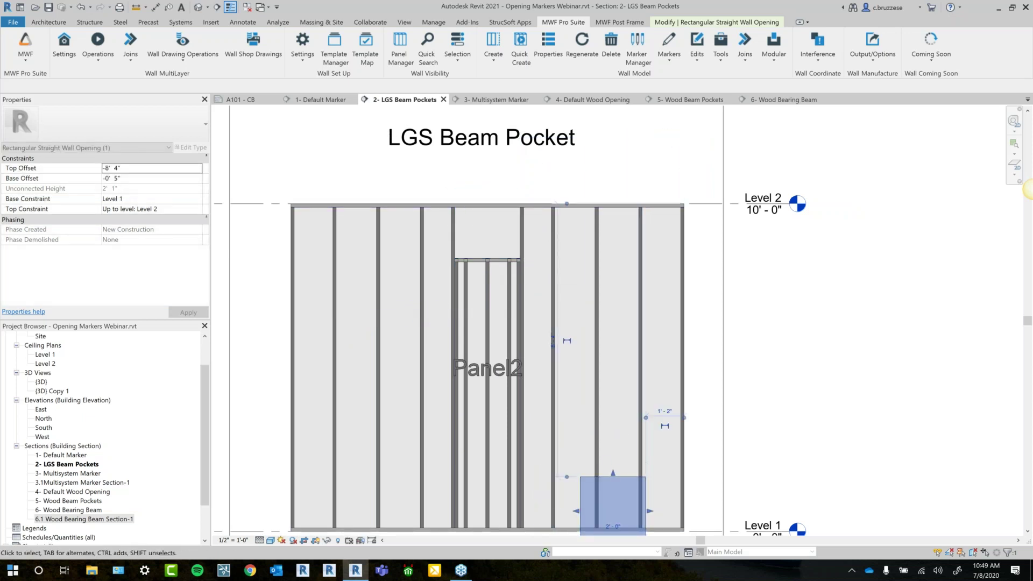
middle_click_drag(613, 494, 607, 426)
left_click(590, 225)
left_click(572, 54)
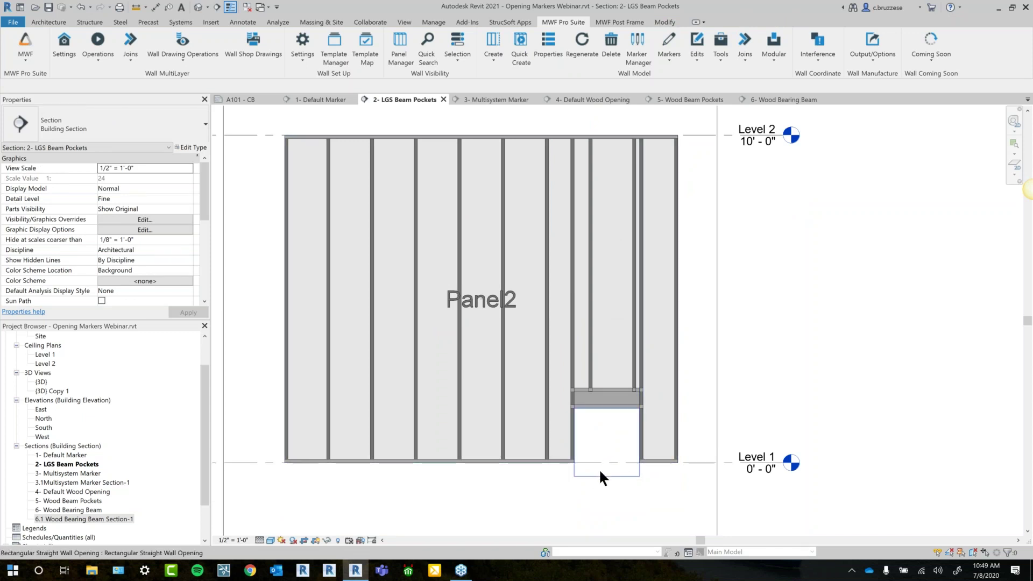
left_click(601, 477)
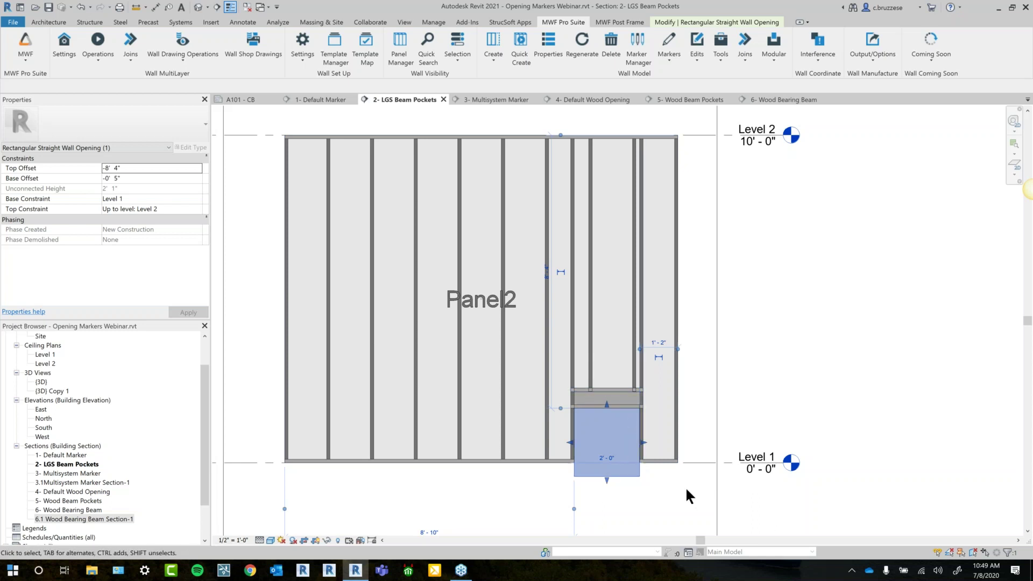
left_click(662, 447)
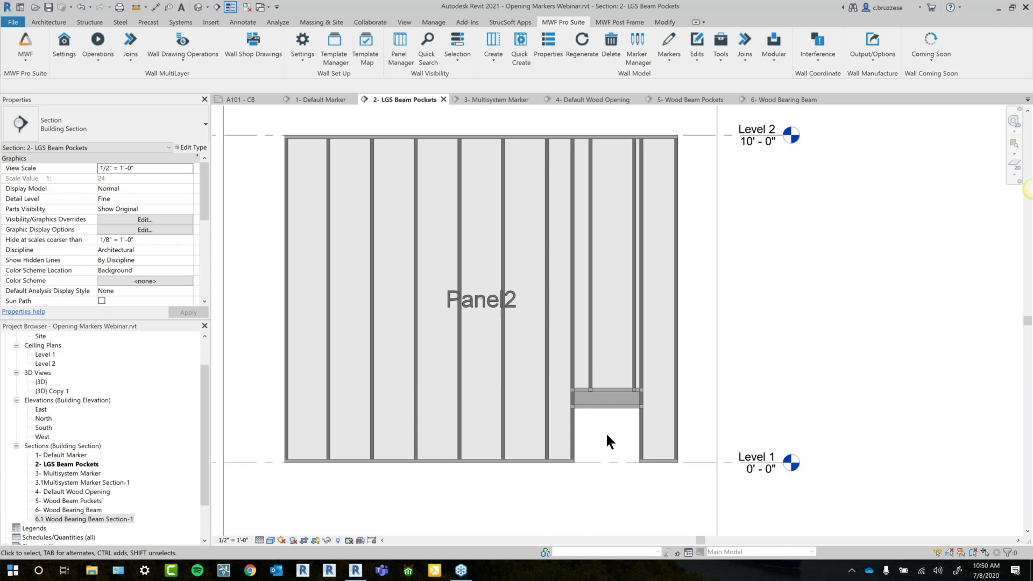
Review the JackStuds cutback details in Panel2's MWF properties and close them without applying changes.
left_click(590, 349)
left_click(549, 49)
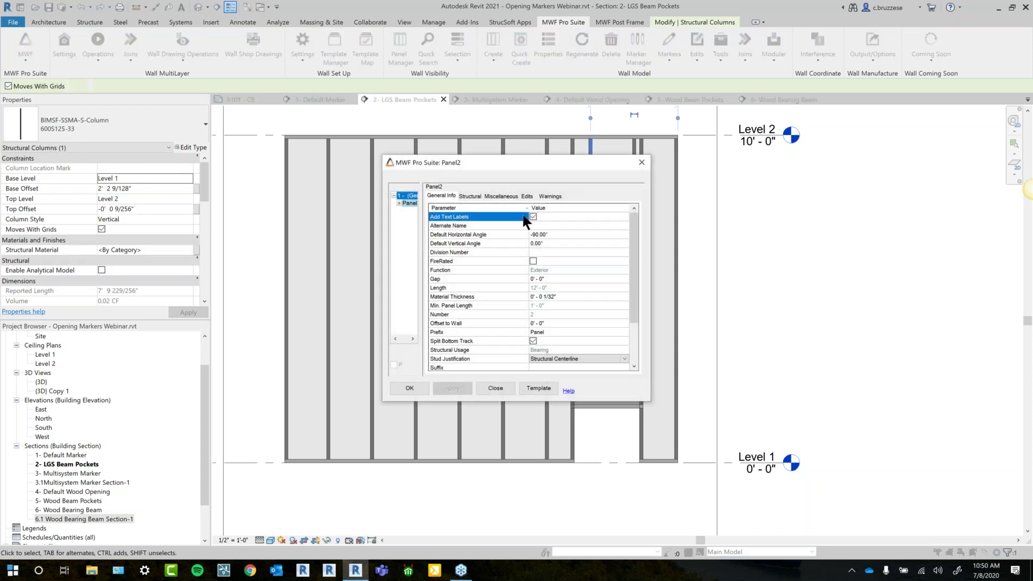
left_click(503, 194)
scroll(441, 311, "down", 3)
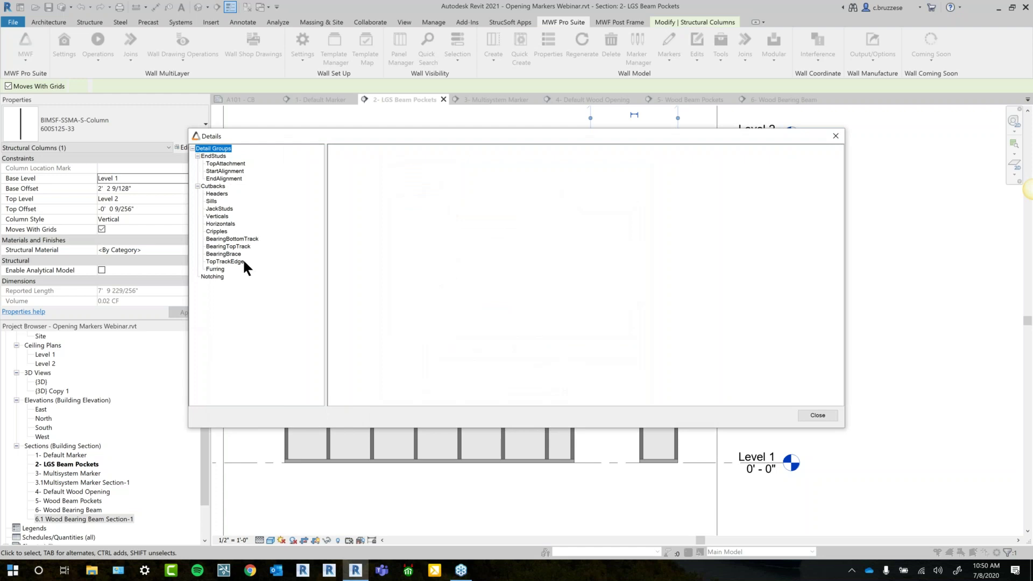
left_click(218, 209)
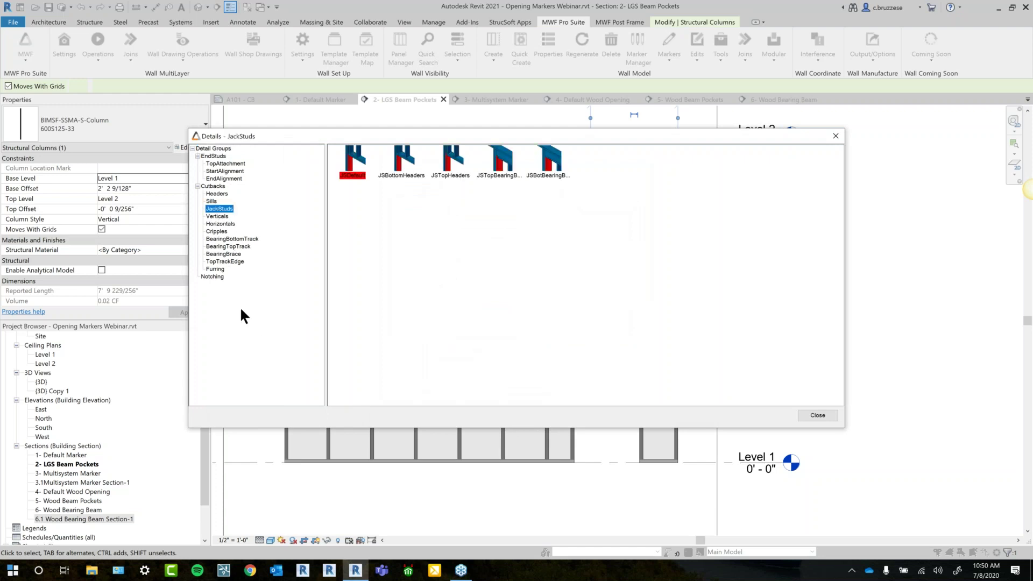
left_click(347, 171)
left_click(828, 417)
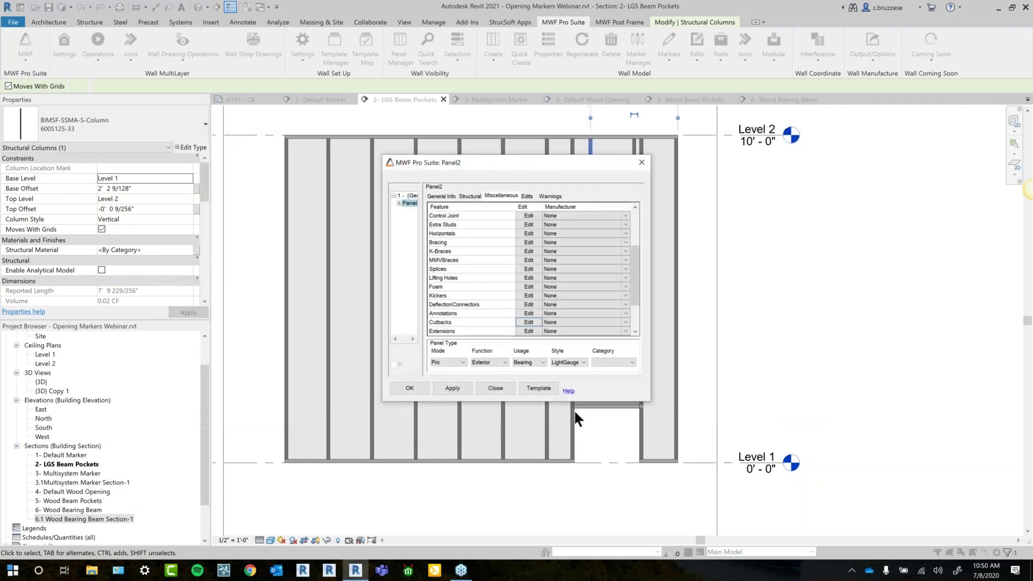
left_click(504, 389)
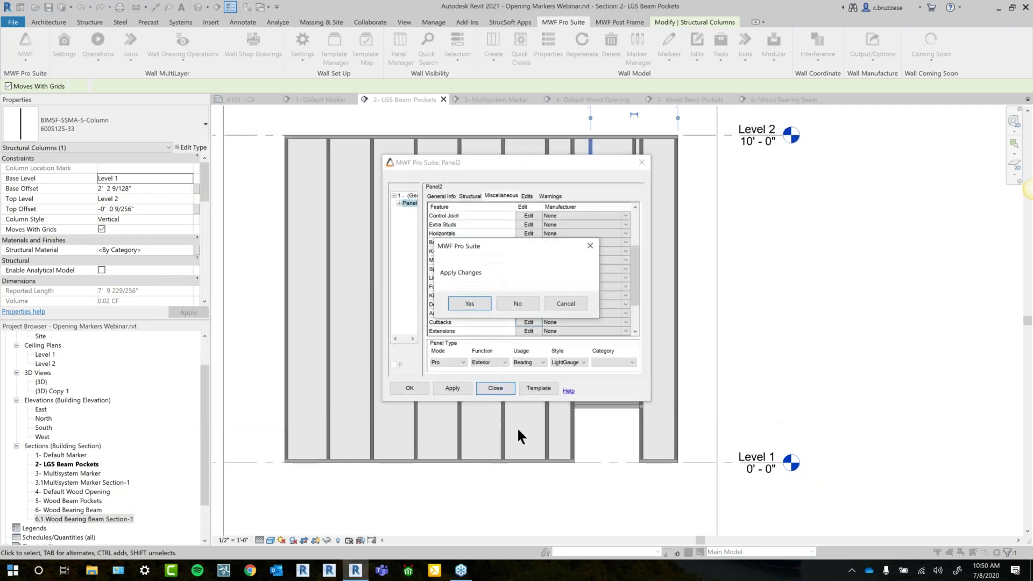
left_click(516, 303)
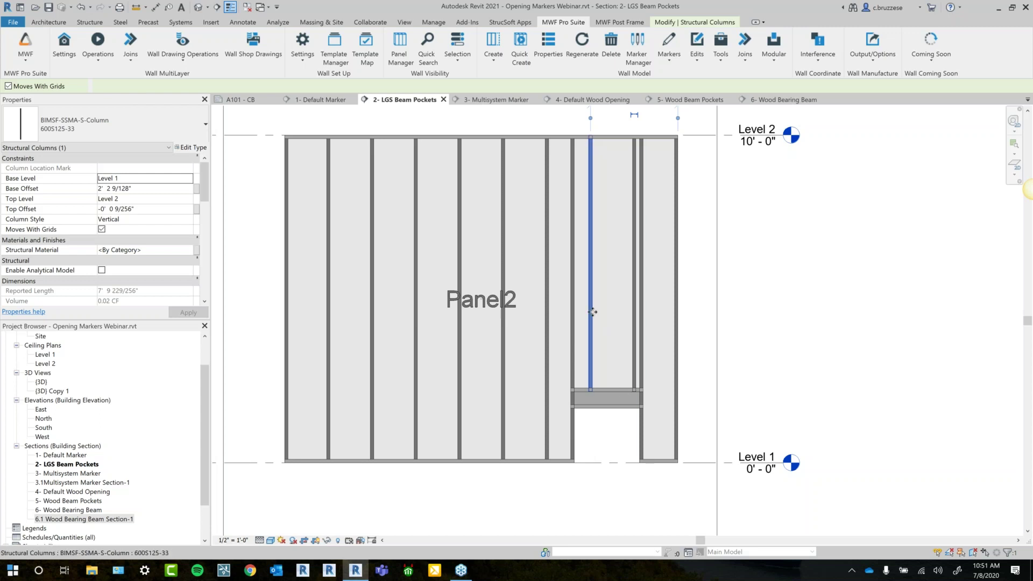
key("Escape")
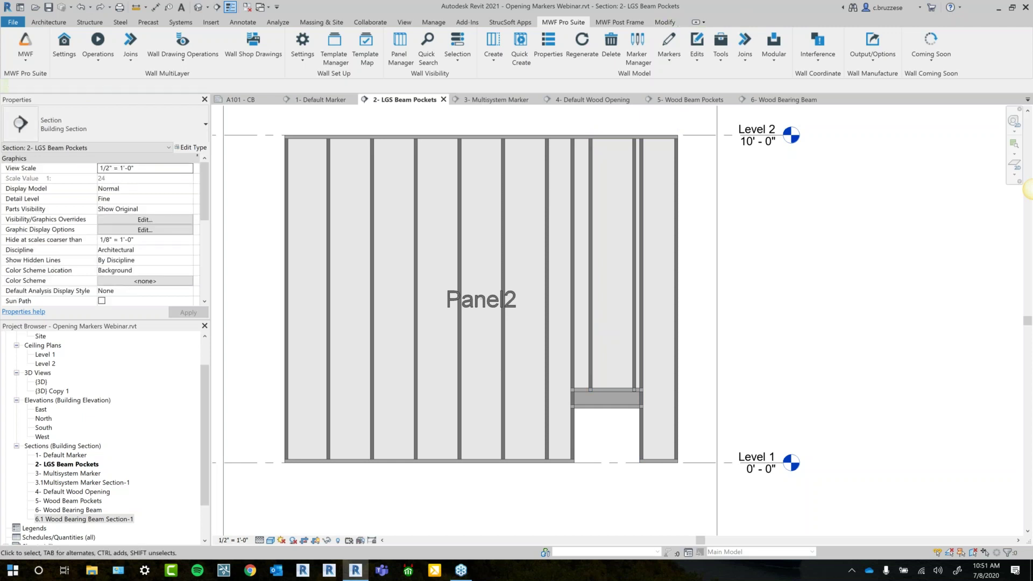